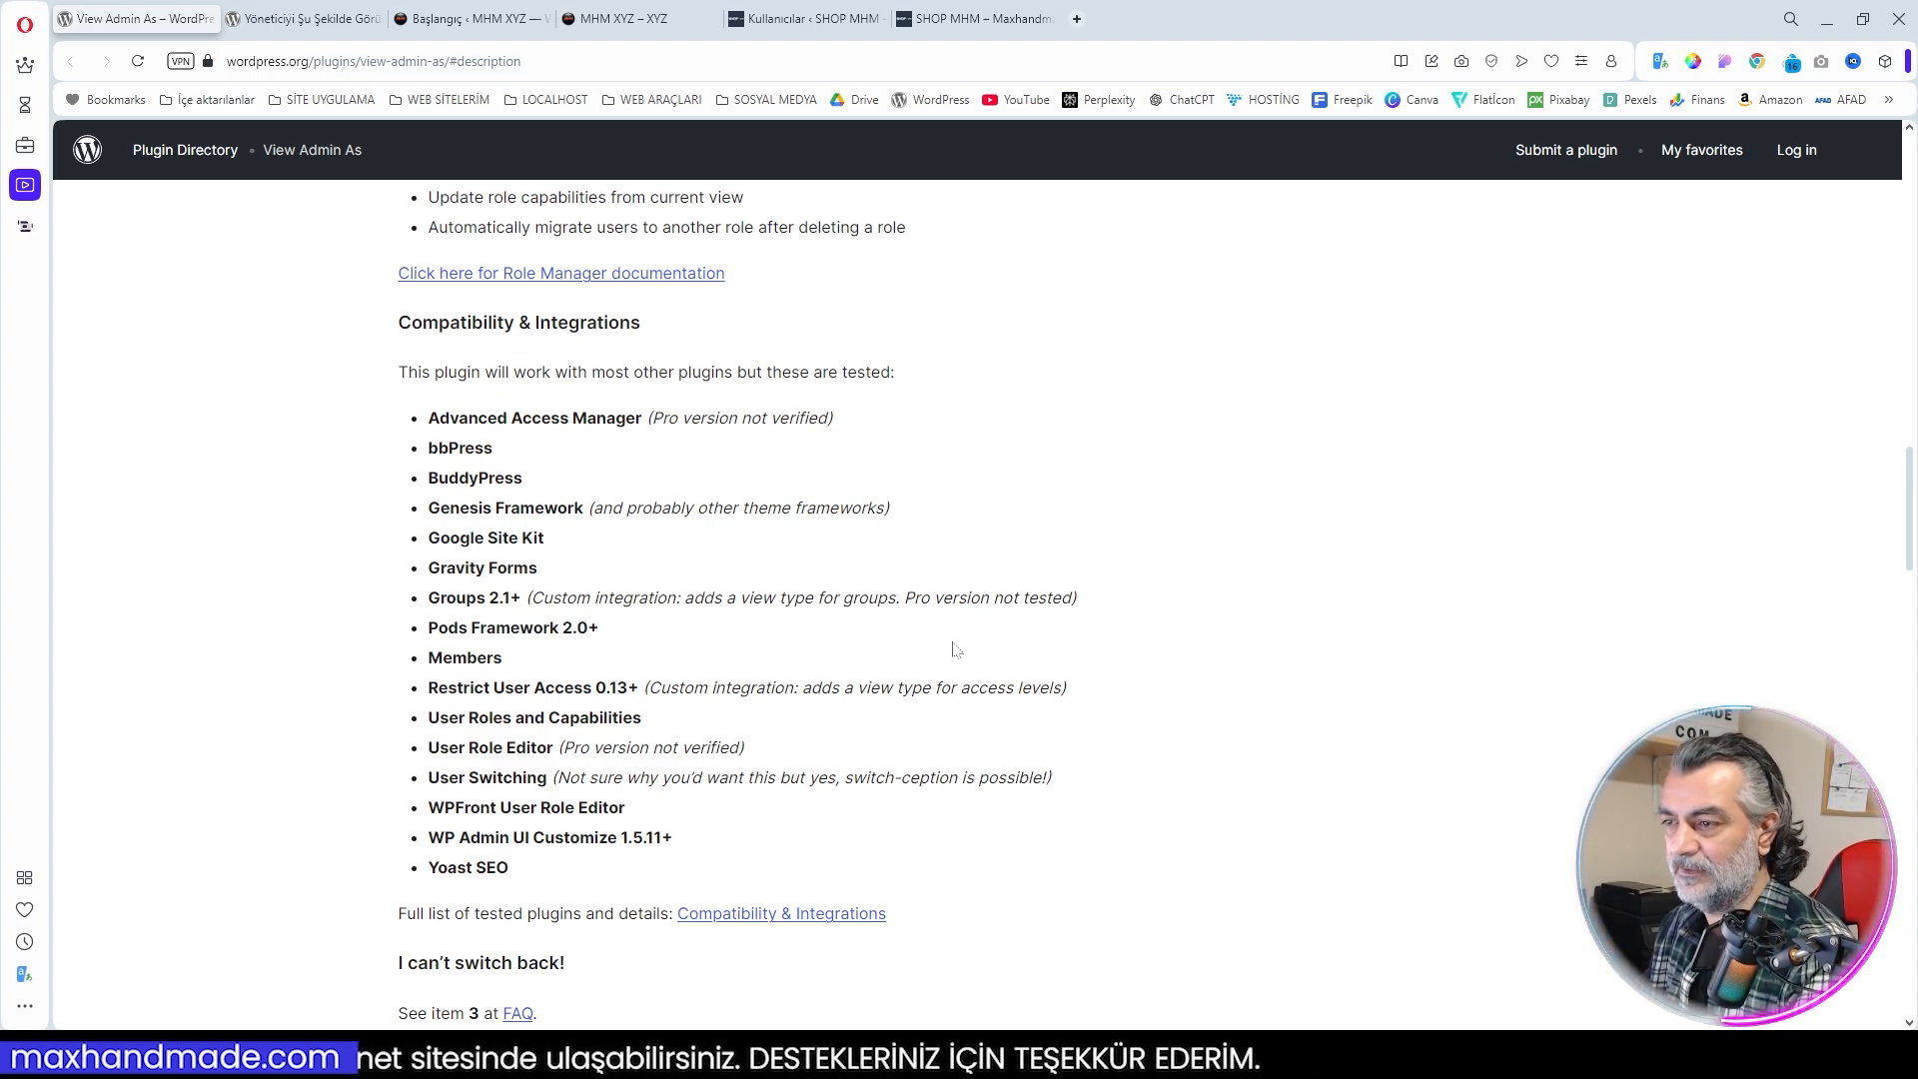
Step: Review the View Admin As description and feature list, and switch to the Turkish translation of the plugin page
scroll(959, 651, up, 7)
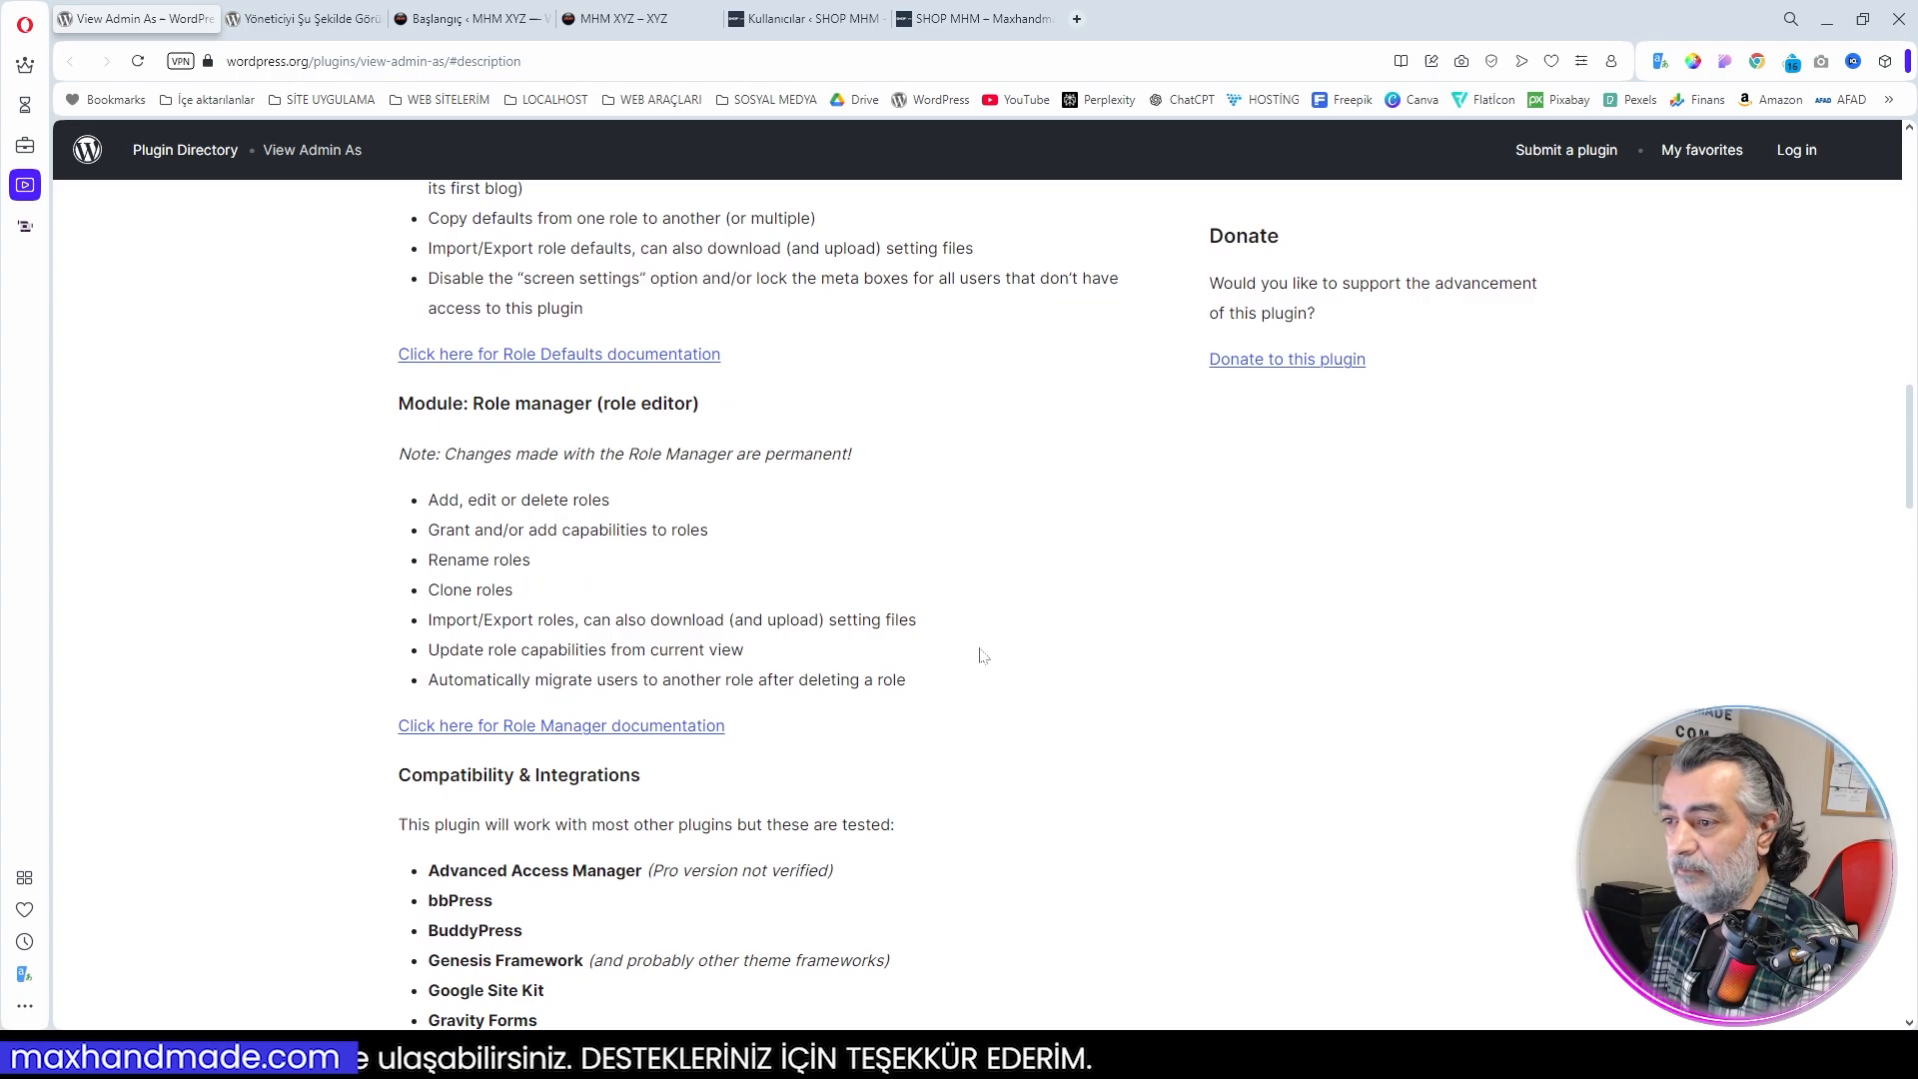
scroll(982, 654, up, 8)
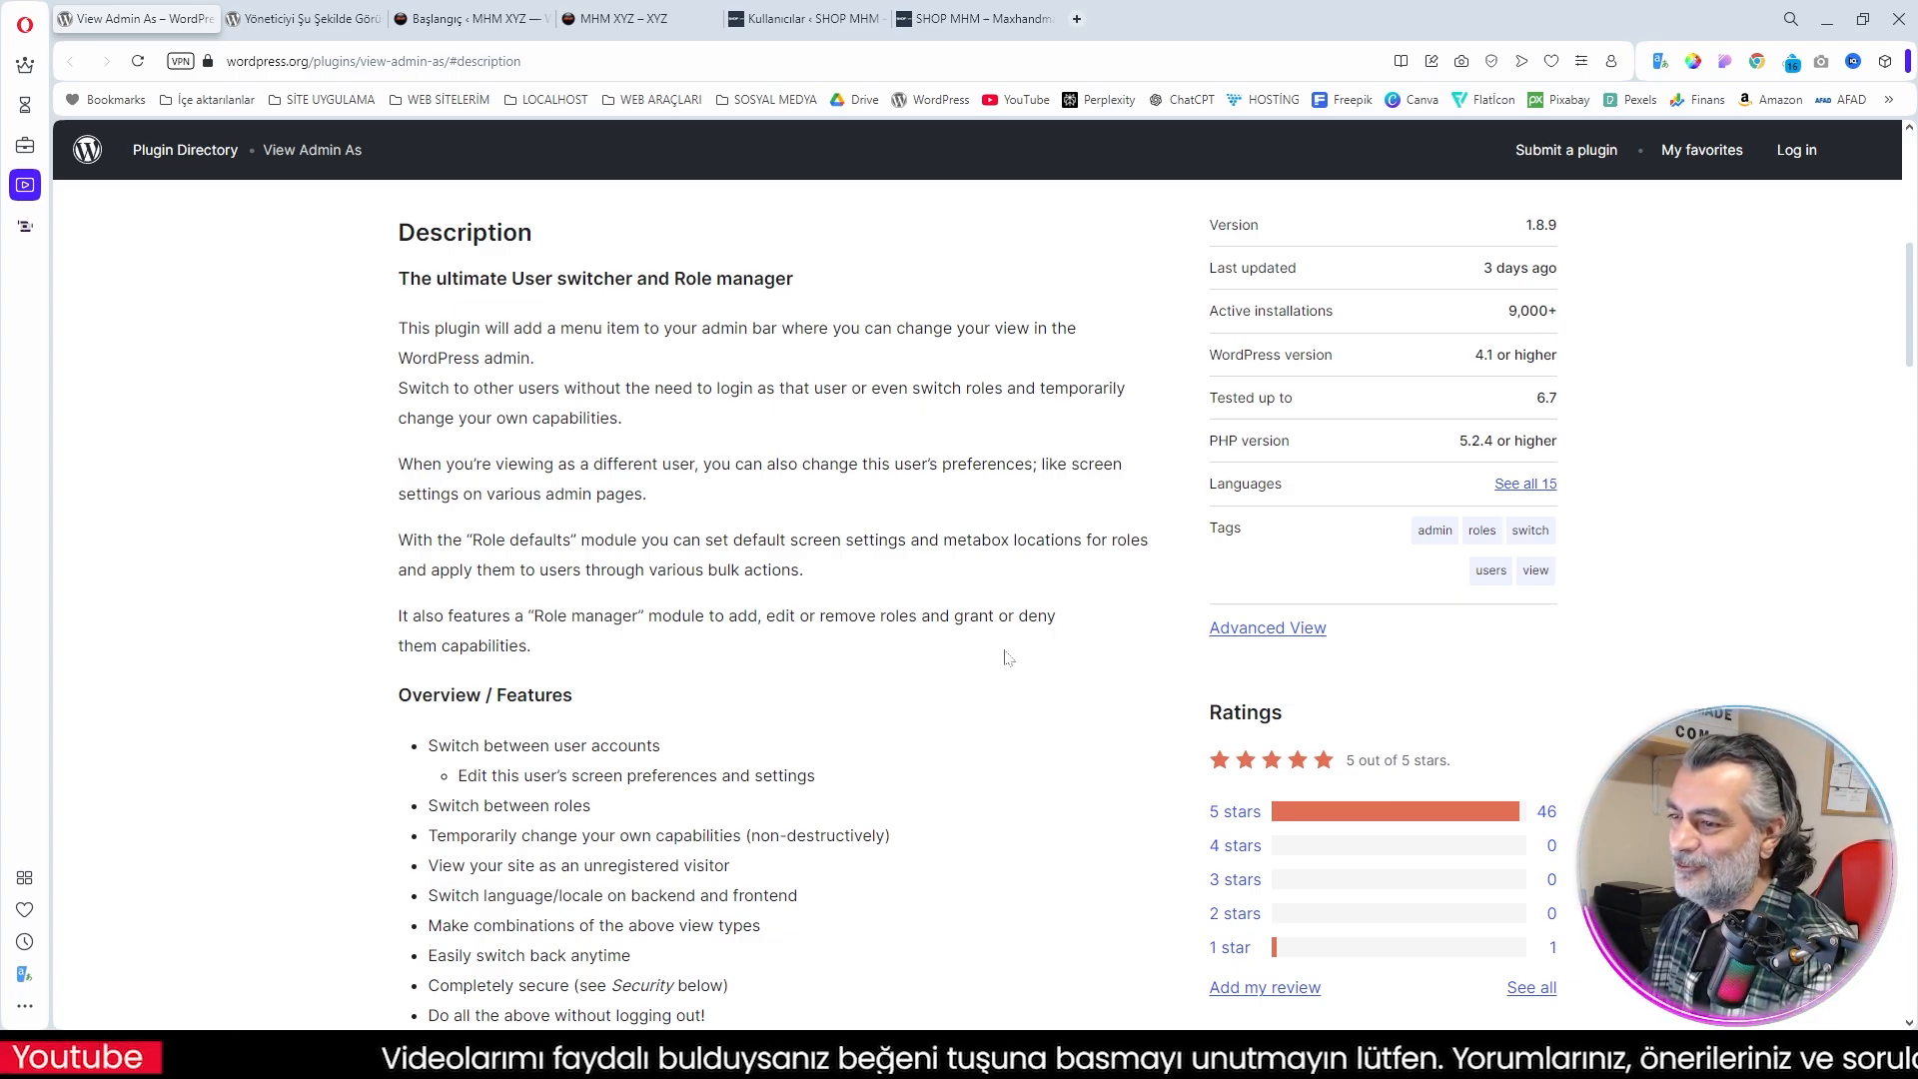
key(ctrl+Tab)
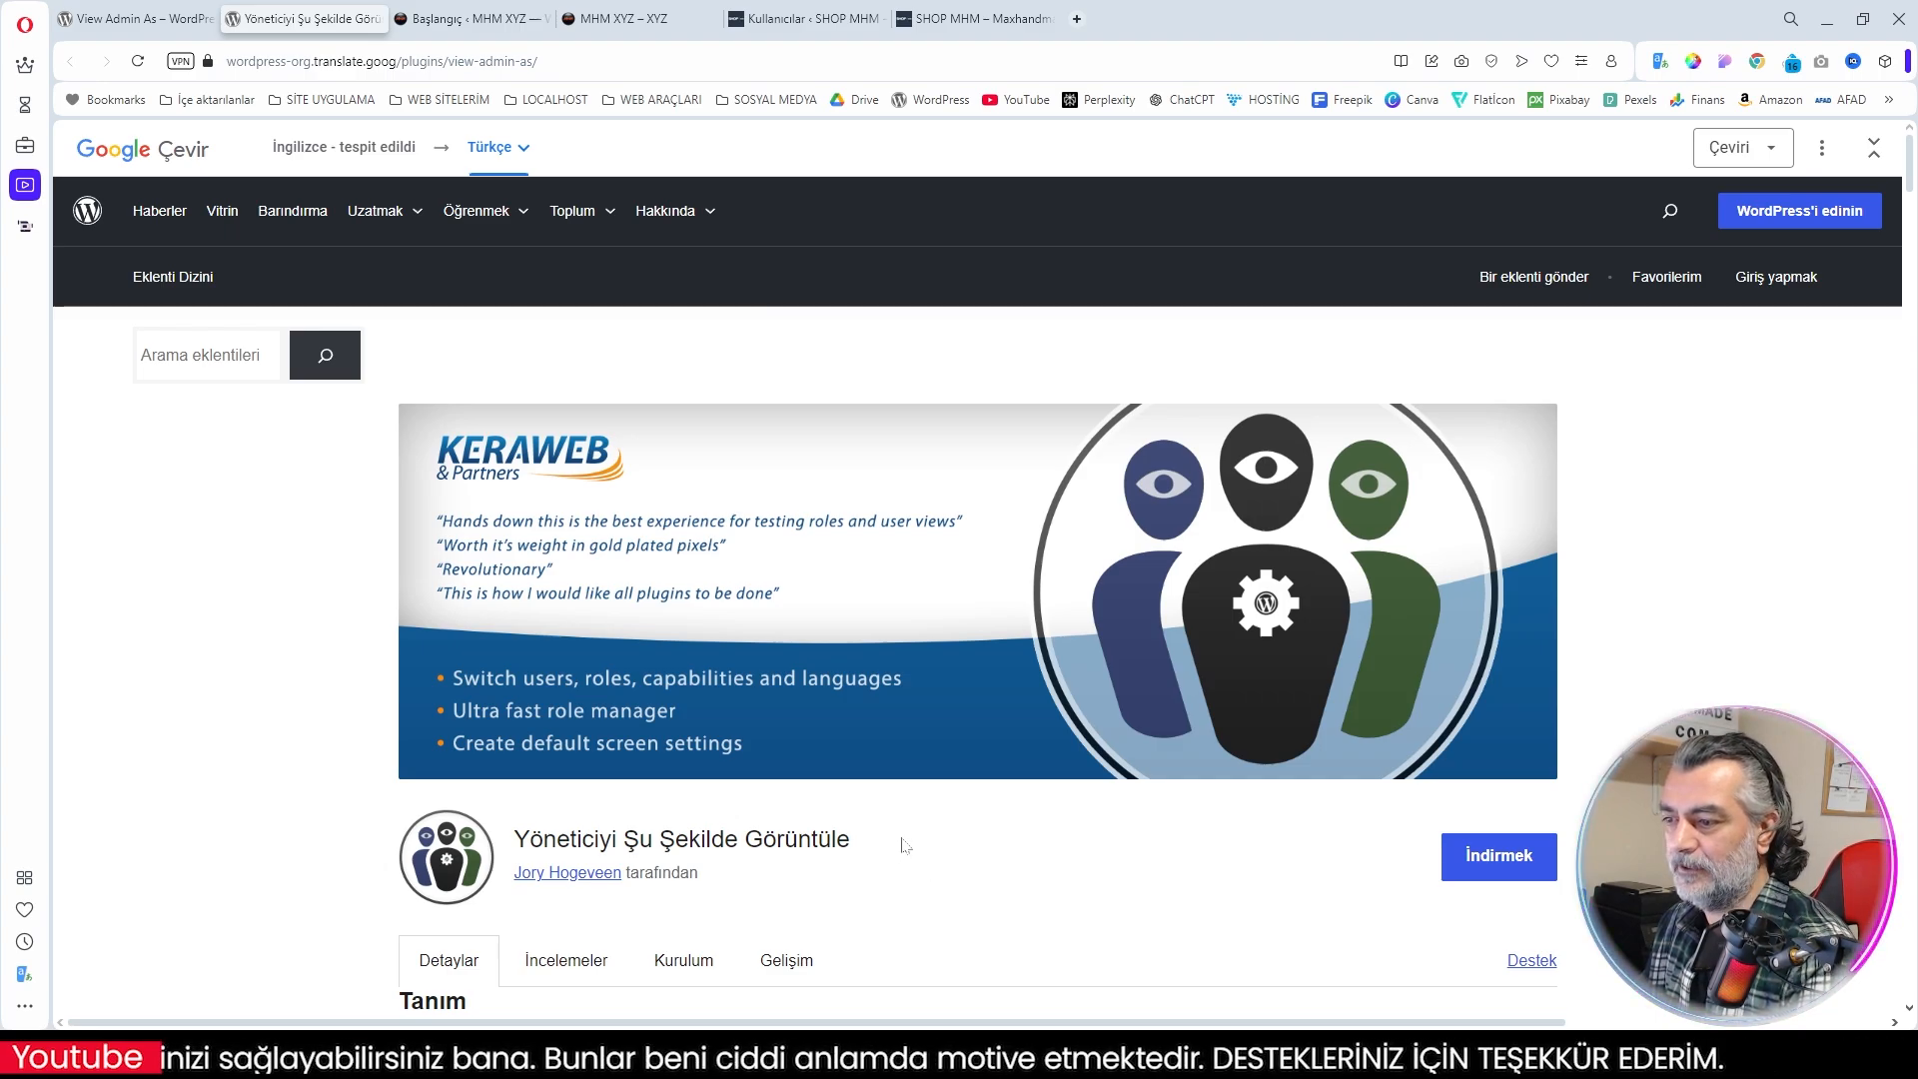
Step: On the MHM XYZ dashboard, view the admin area as the Yönetici role and as the Editör role, and check the Editör menus
click(468, 22)
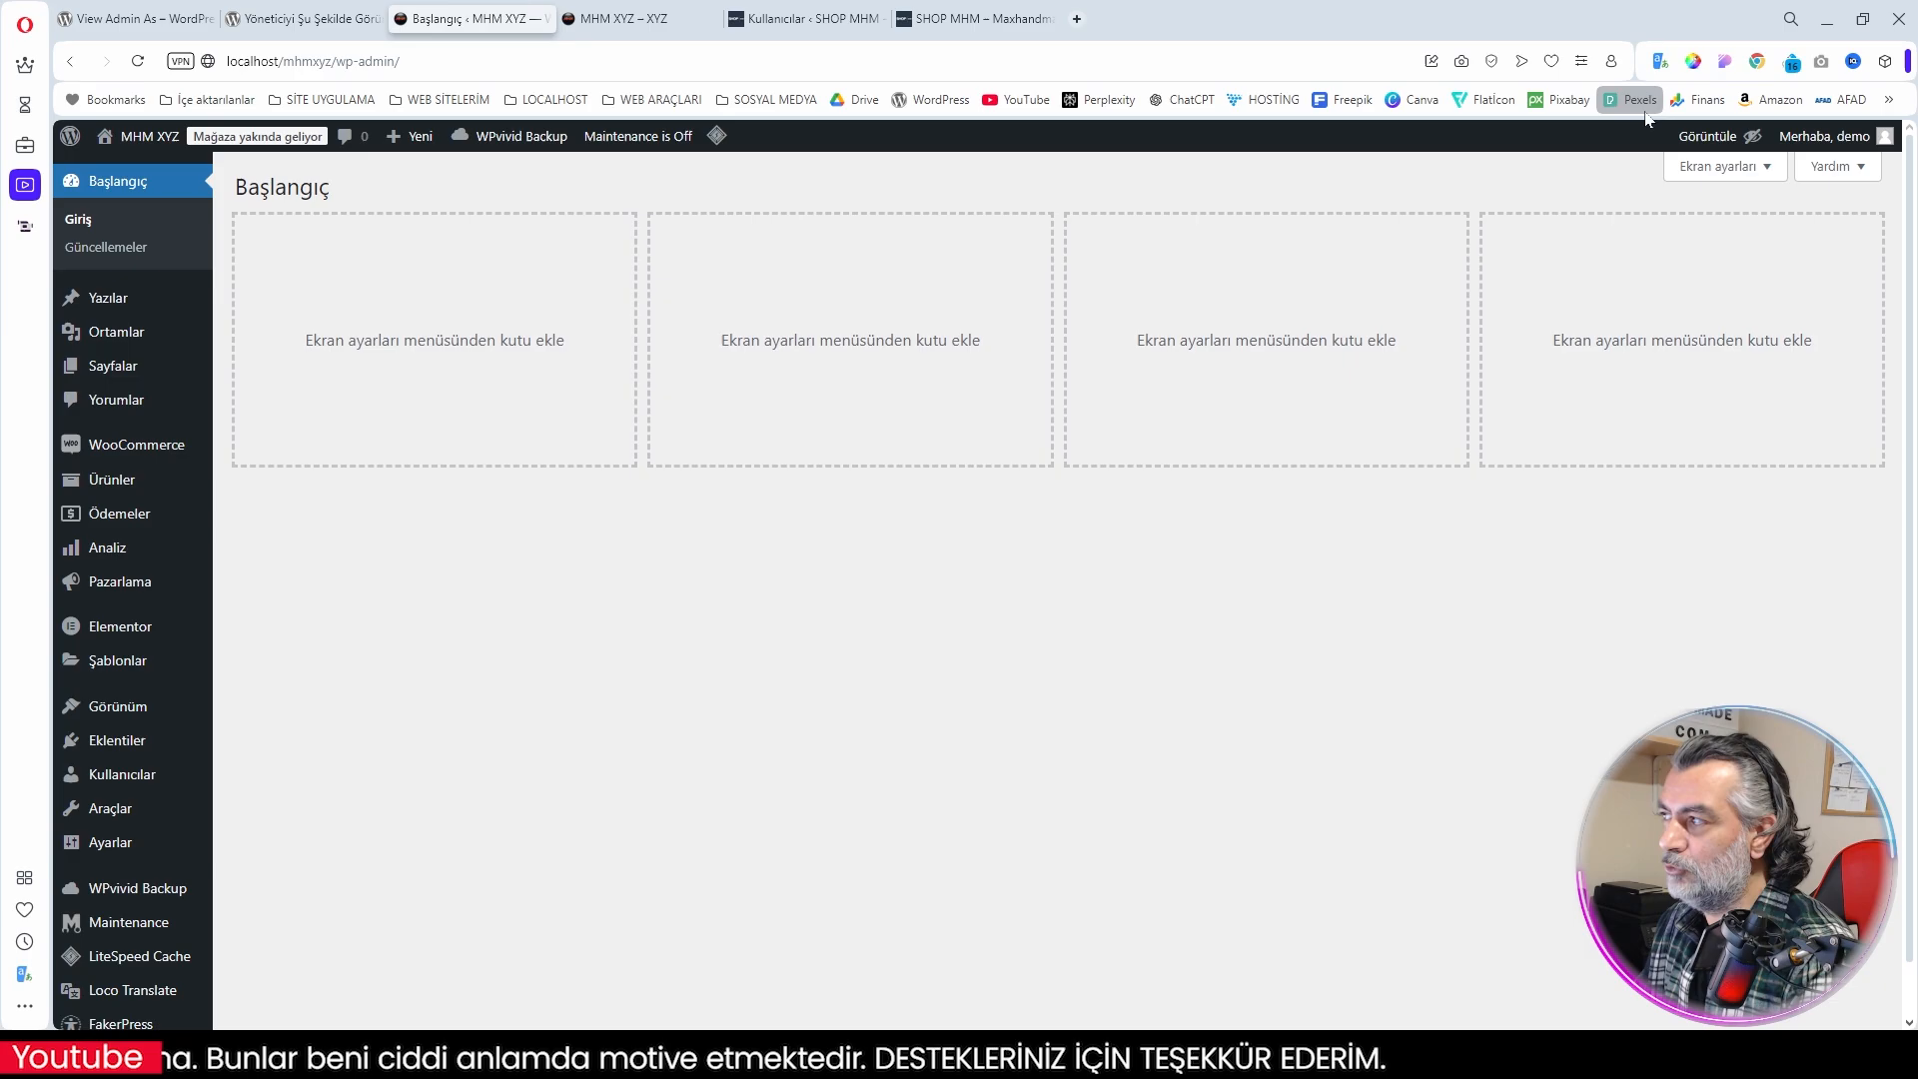
mouse_move(1731, 153)
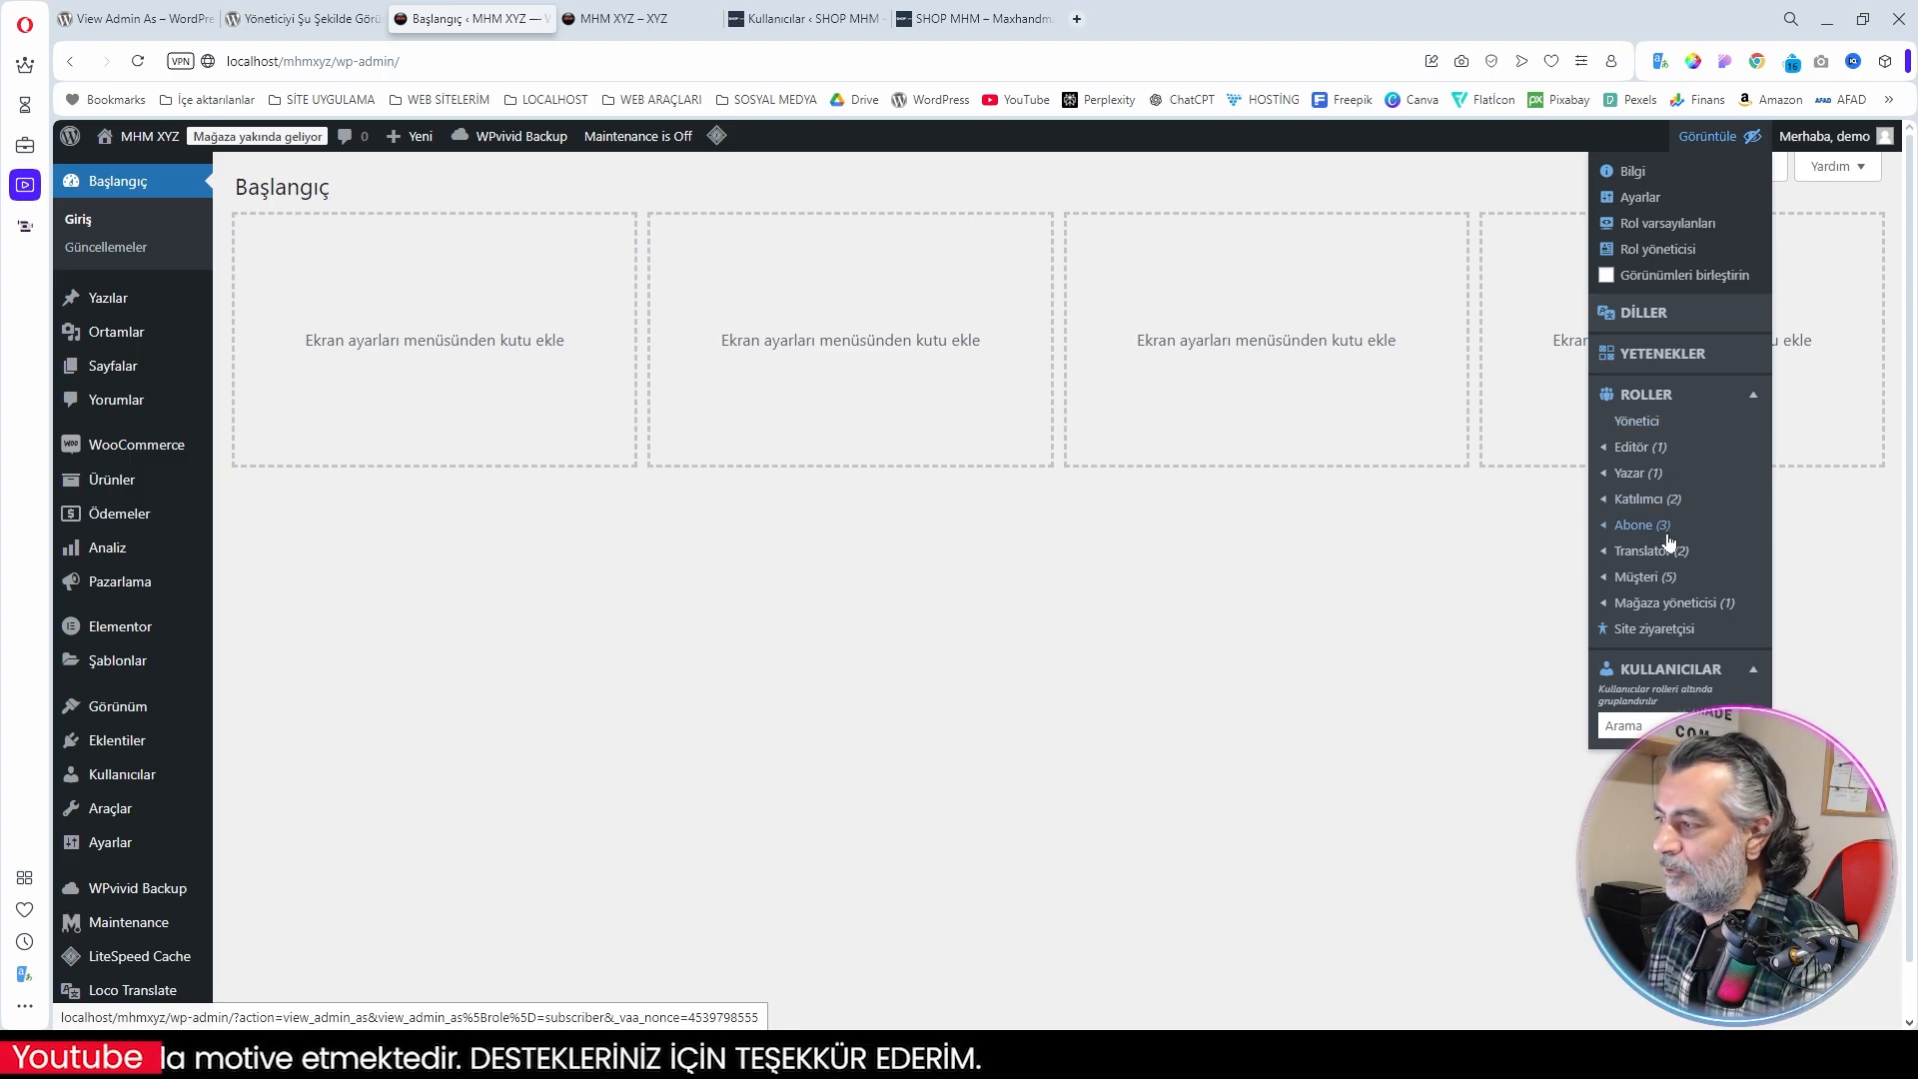
click(1656, 452)
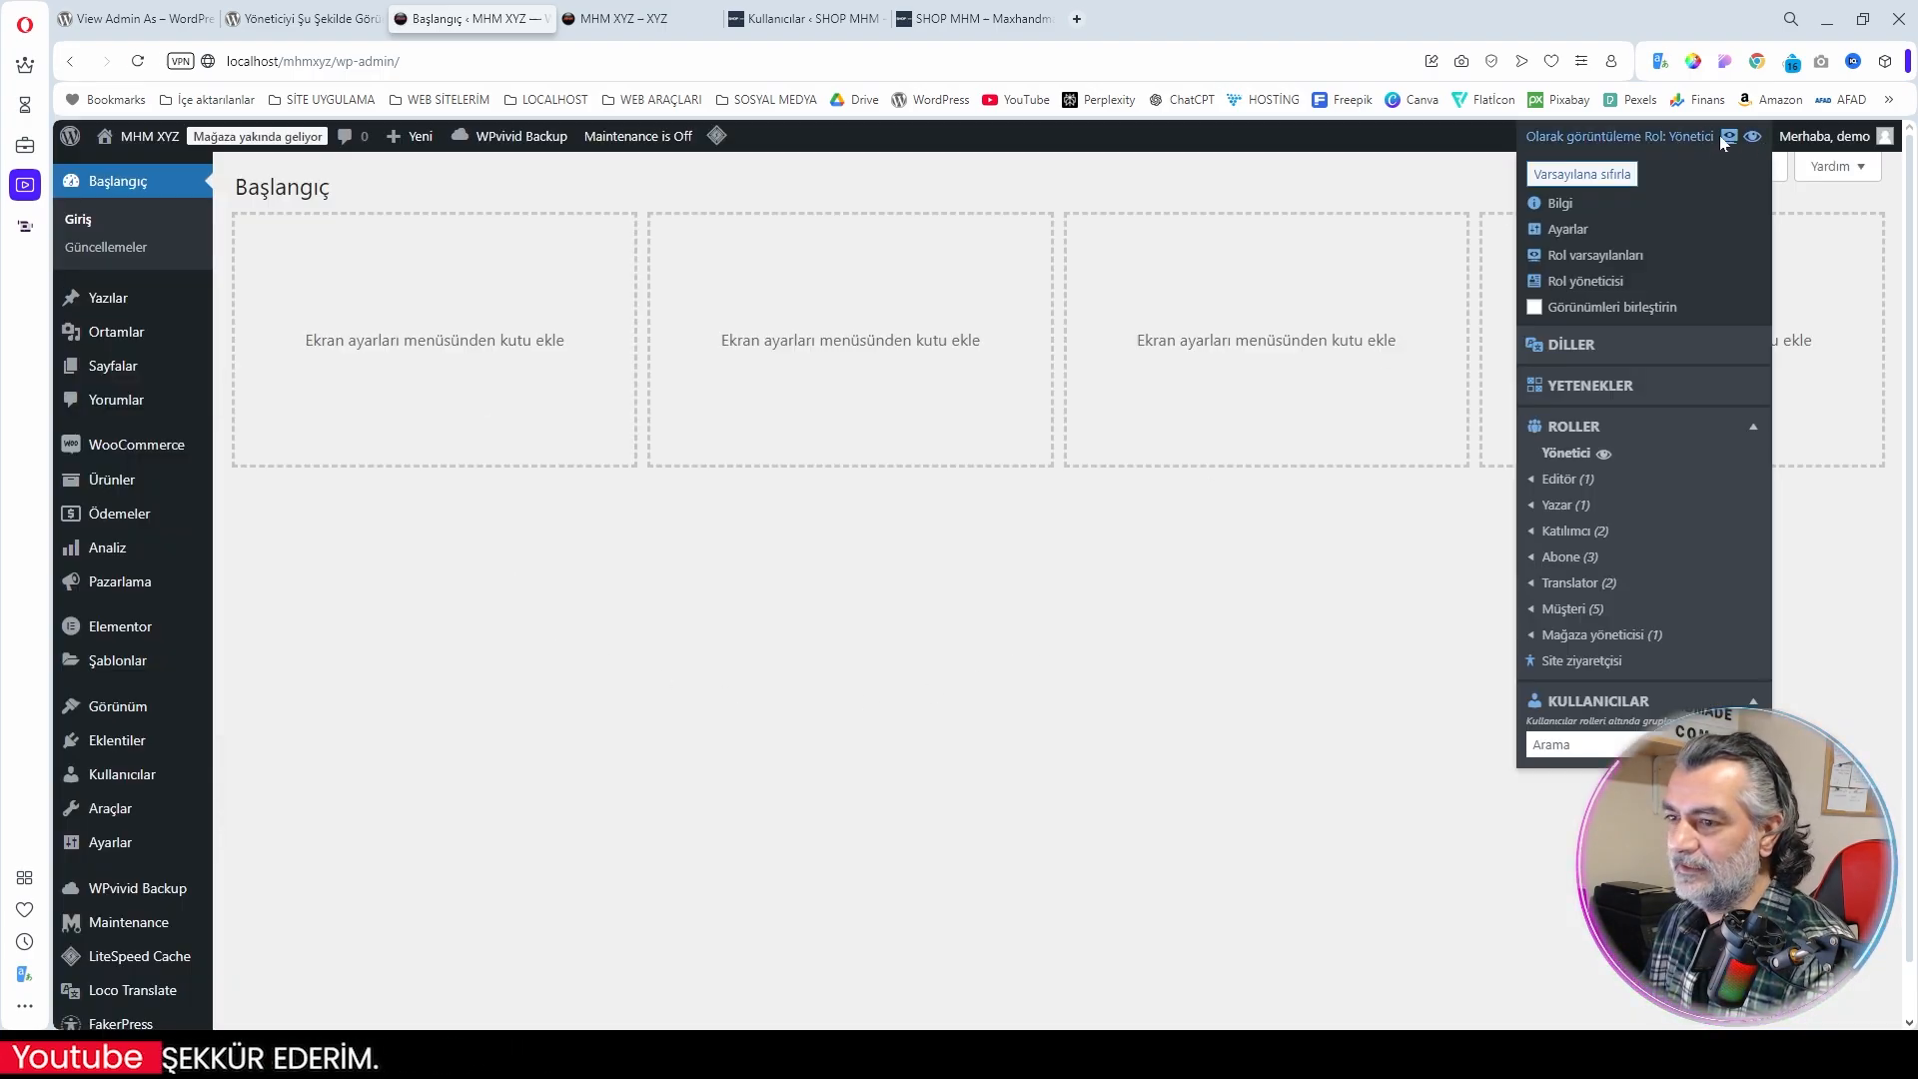
click(1562, 482)
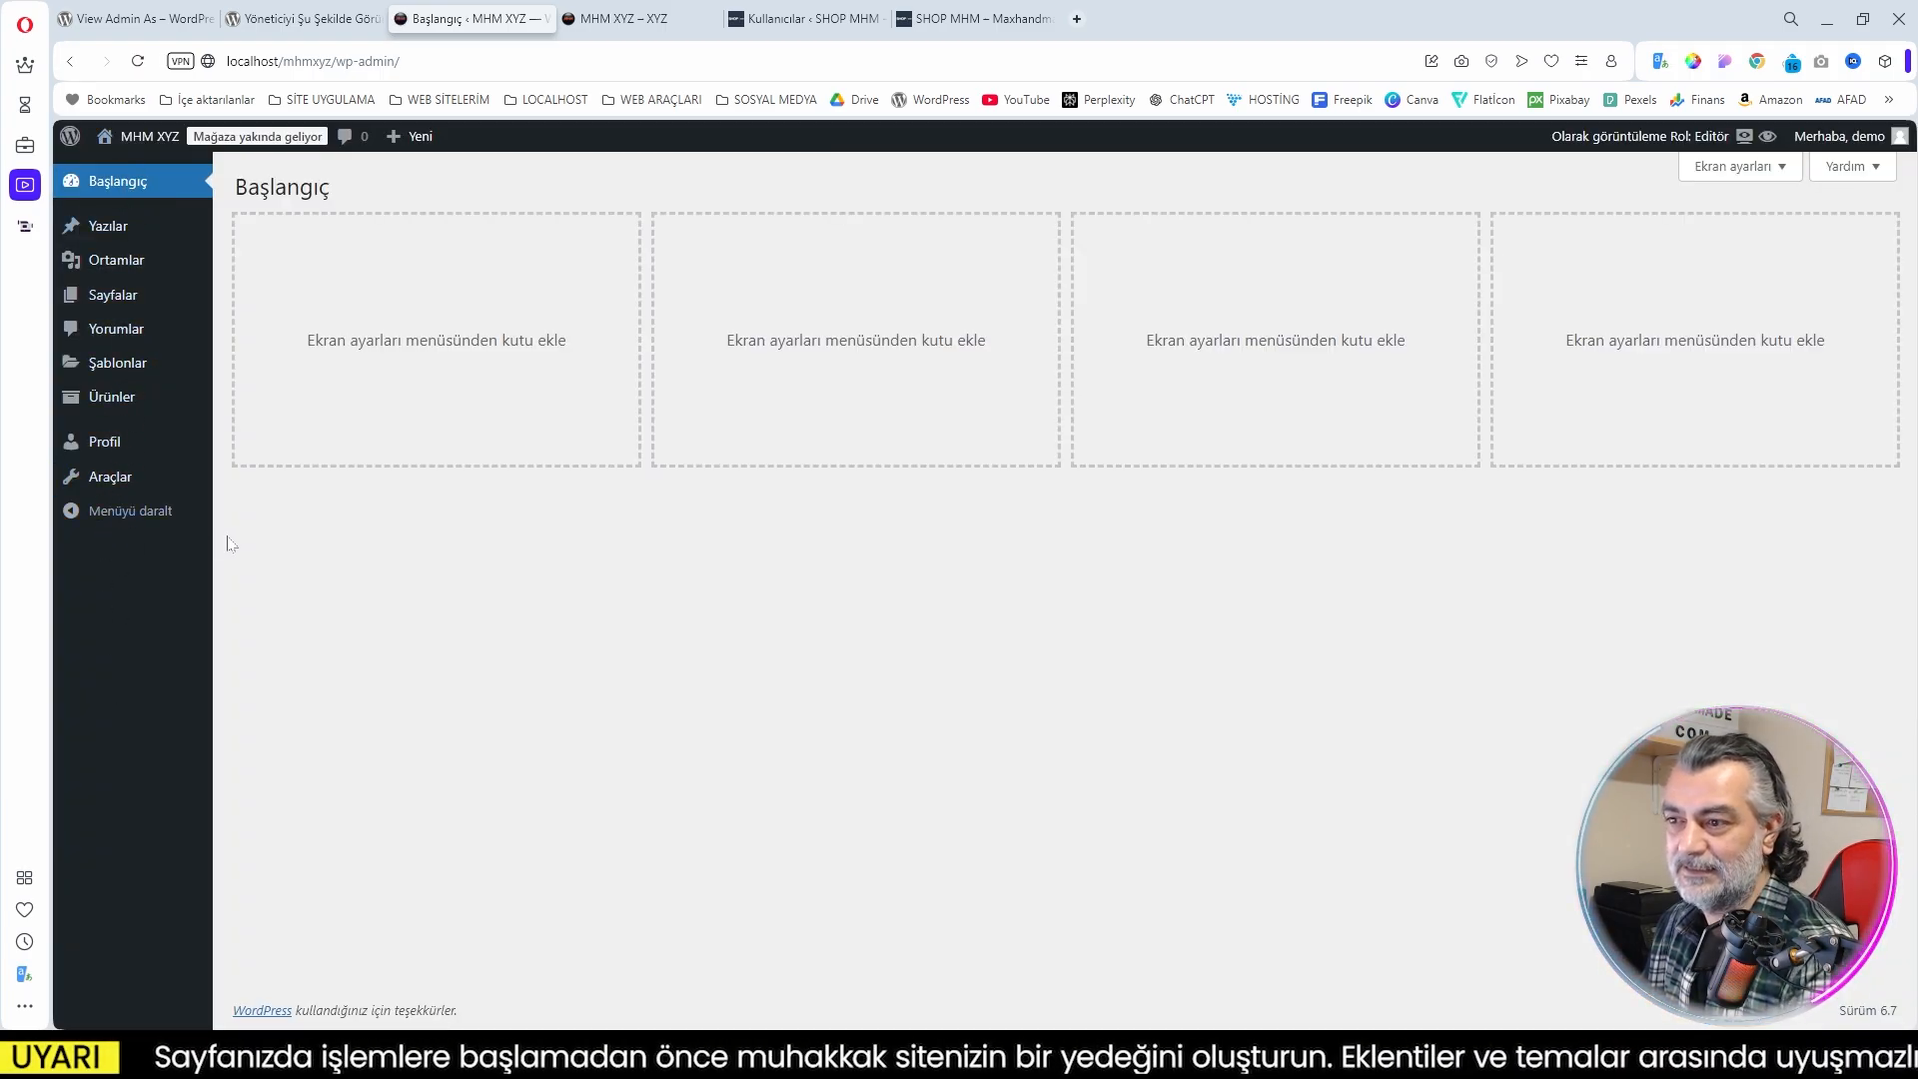
mouse_move(169, 256)
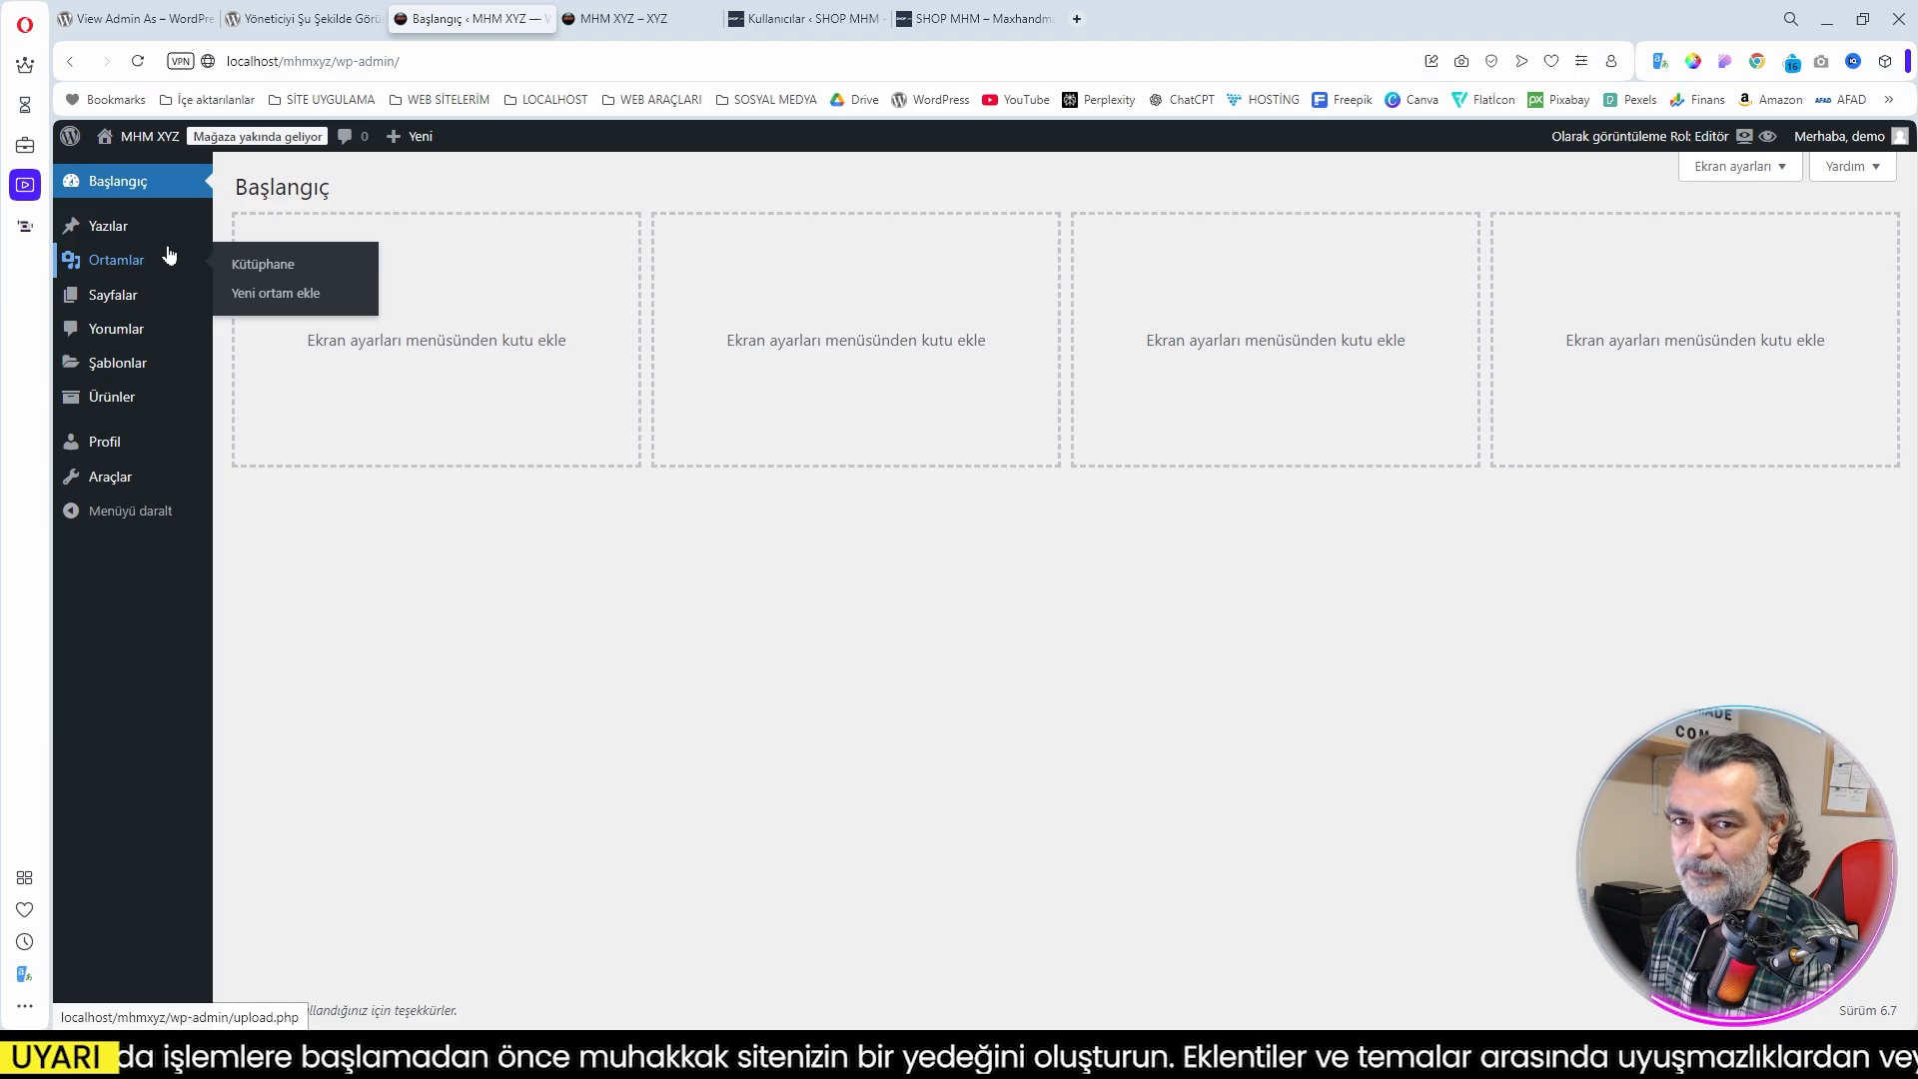
Step: Switch the MHM XYZ view to the Müşteri role
mouse_move(1723, 140)
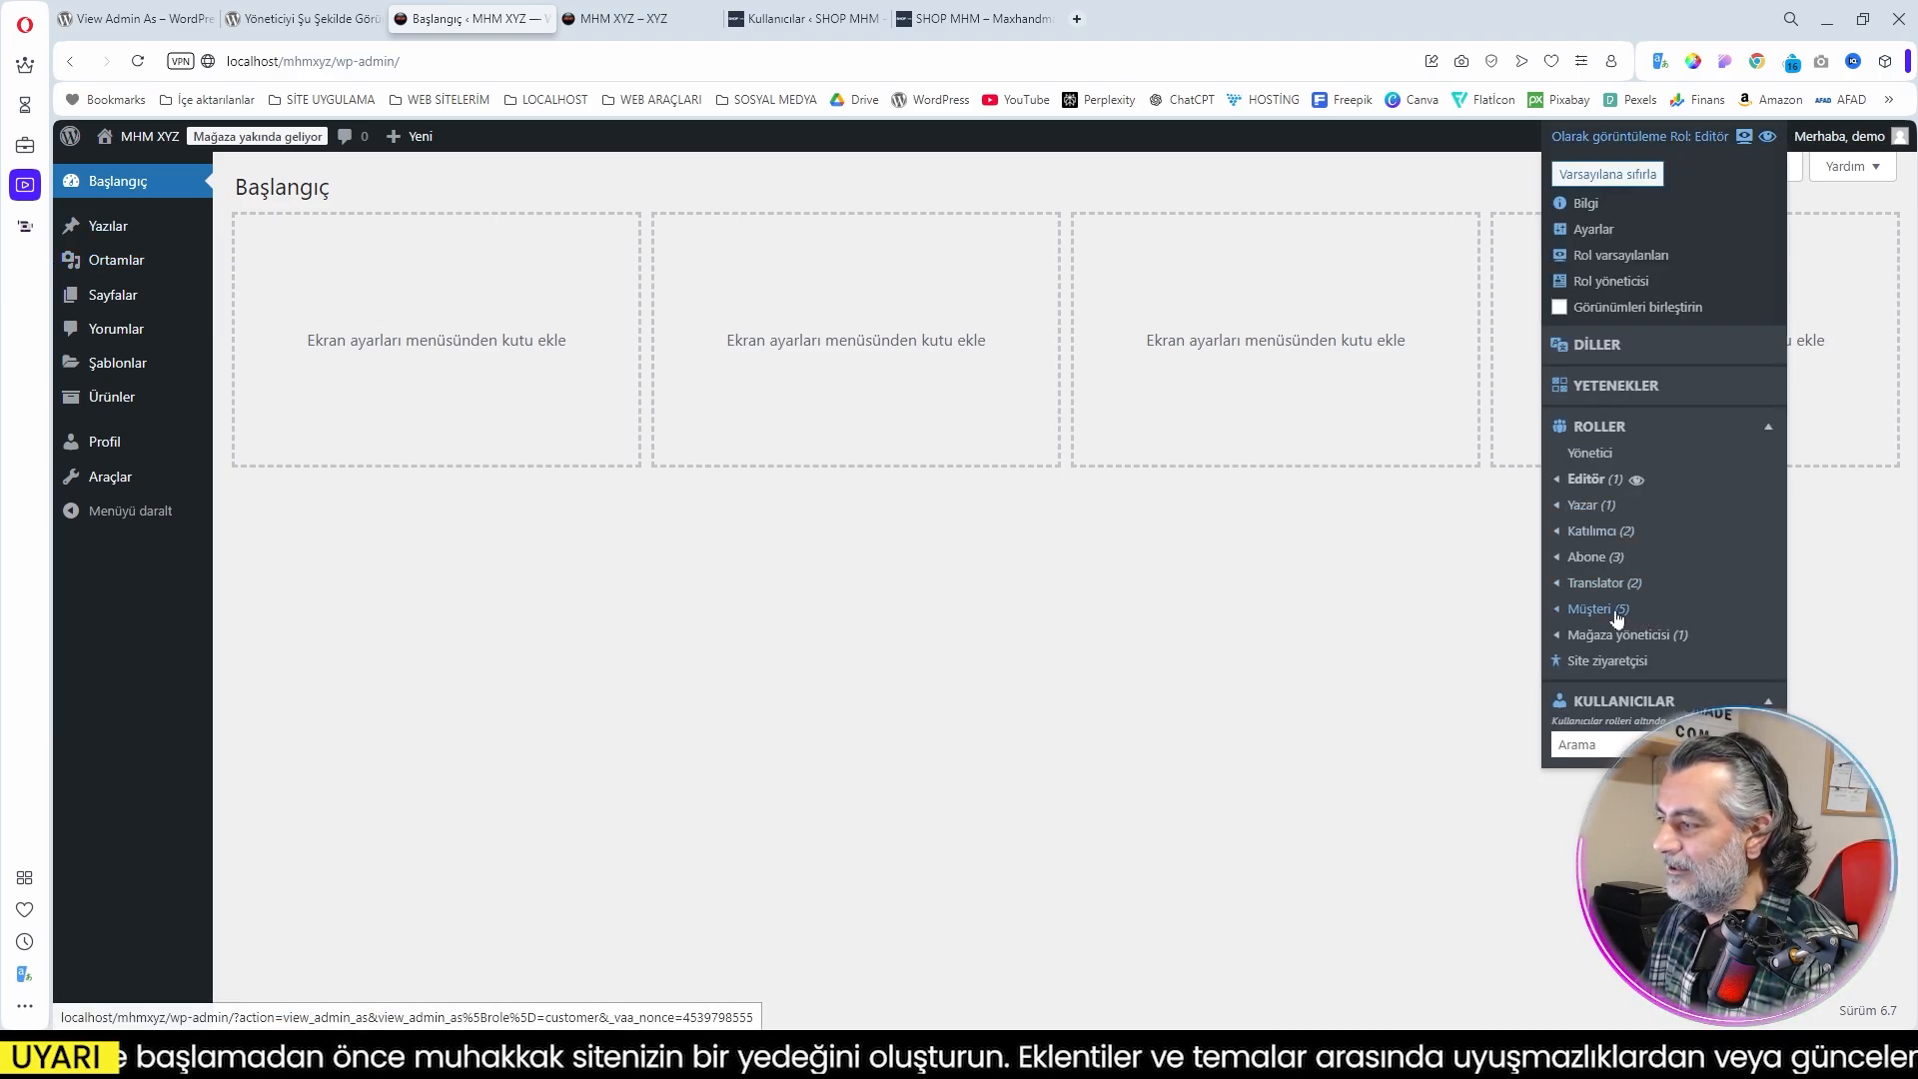
mouse_move(1618, 619)
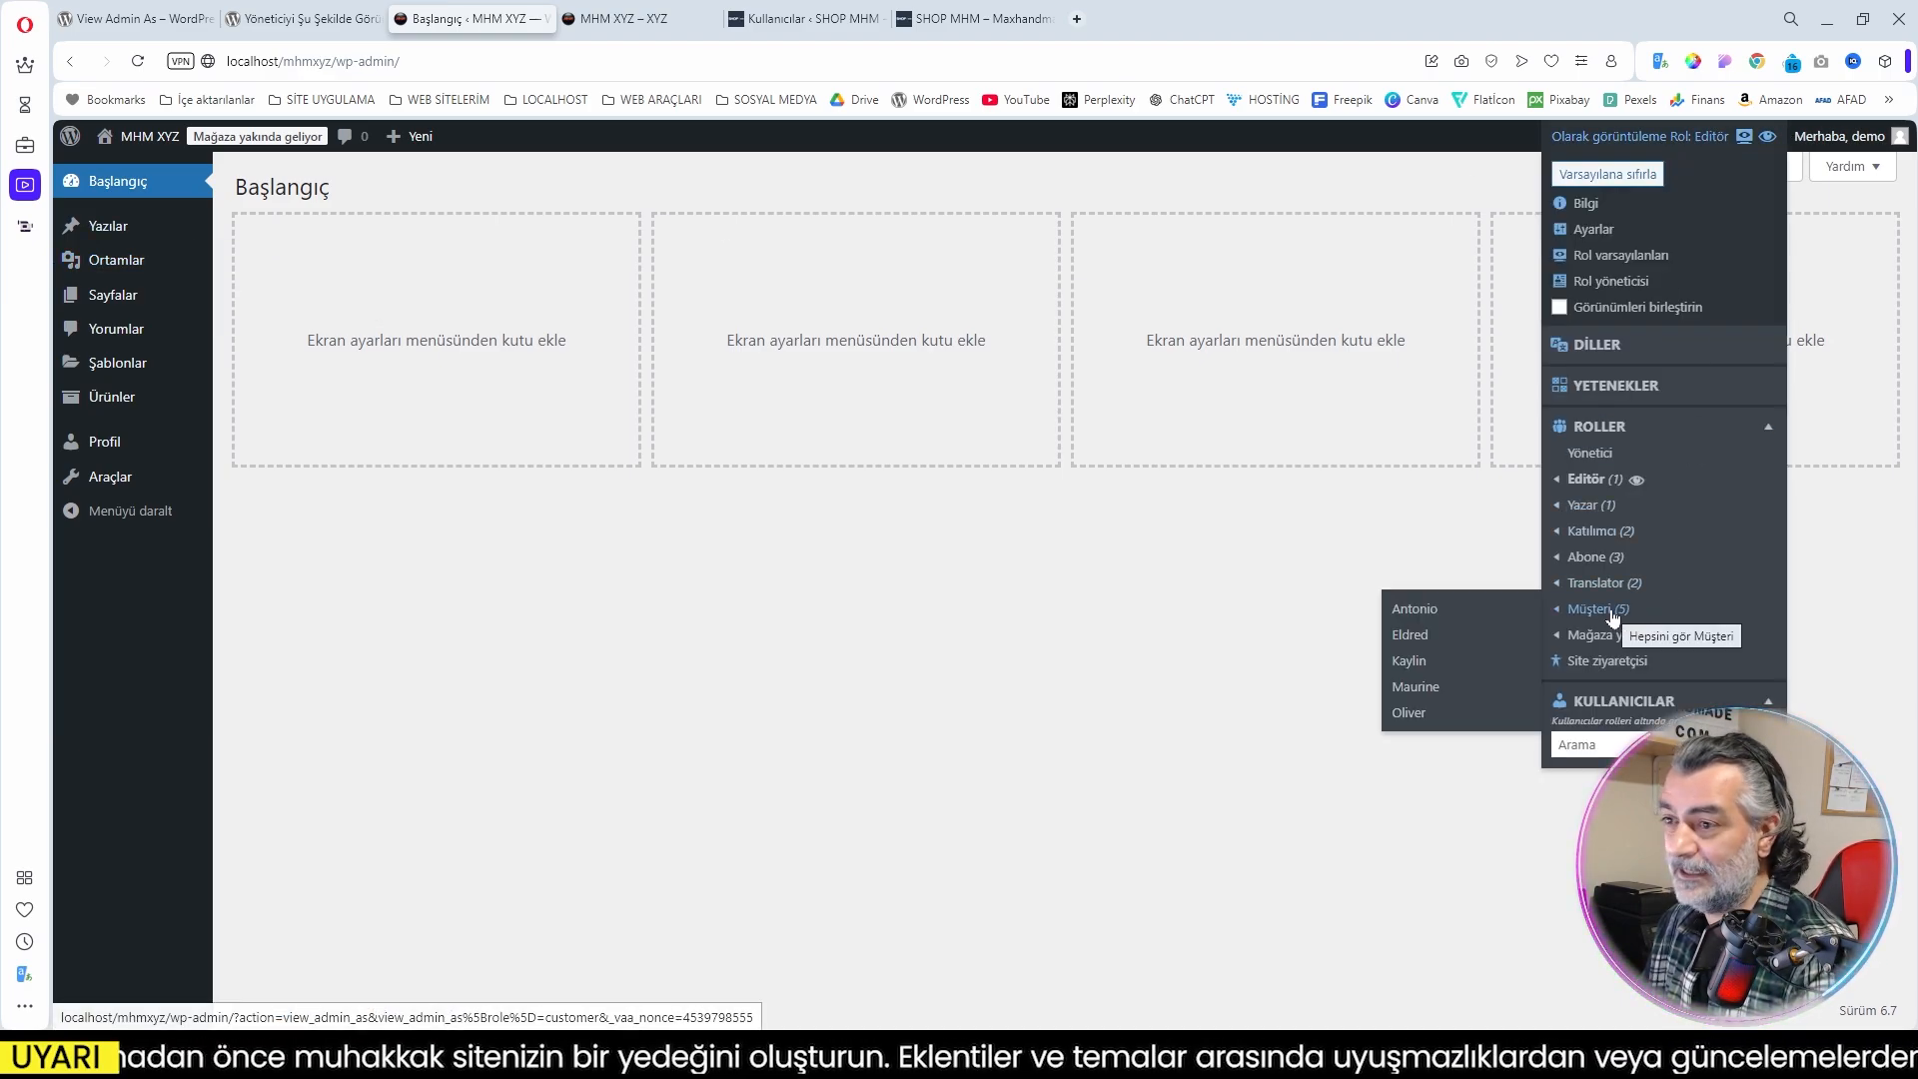
click(1612, 610)
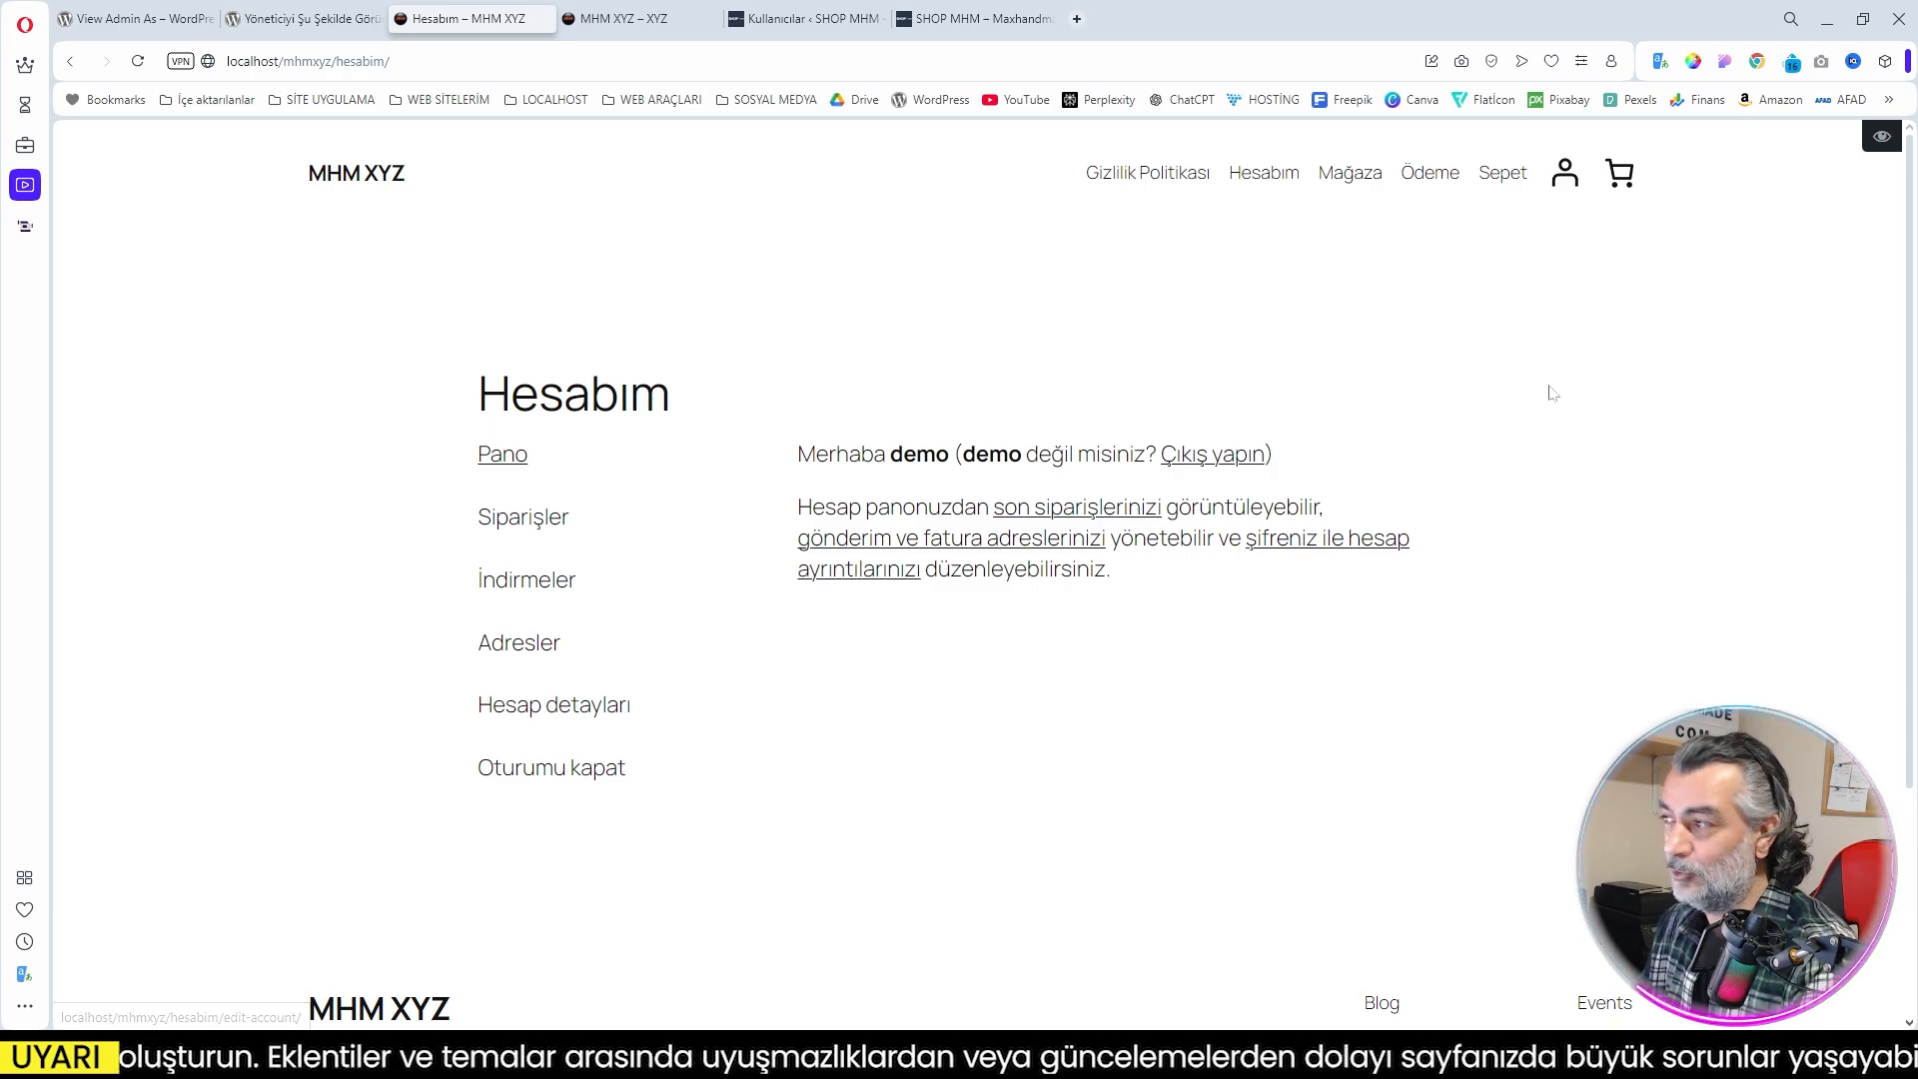
Step: Switch the view to the Mağaza yöneticisi role and inspect the admin menus available to it
mouse_move(1824, 134)
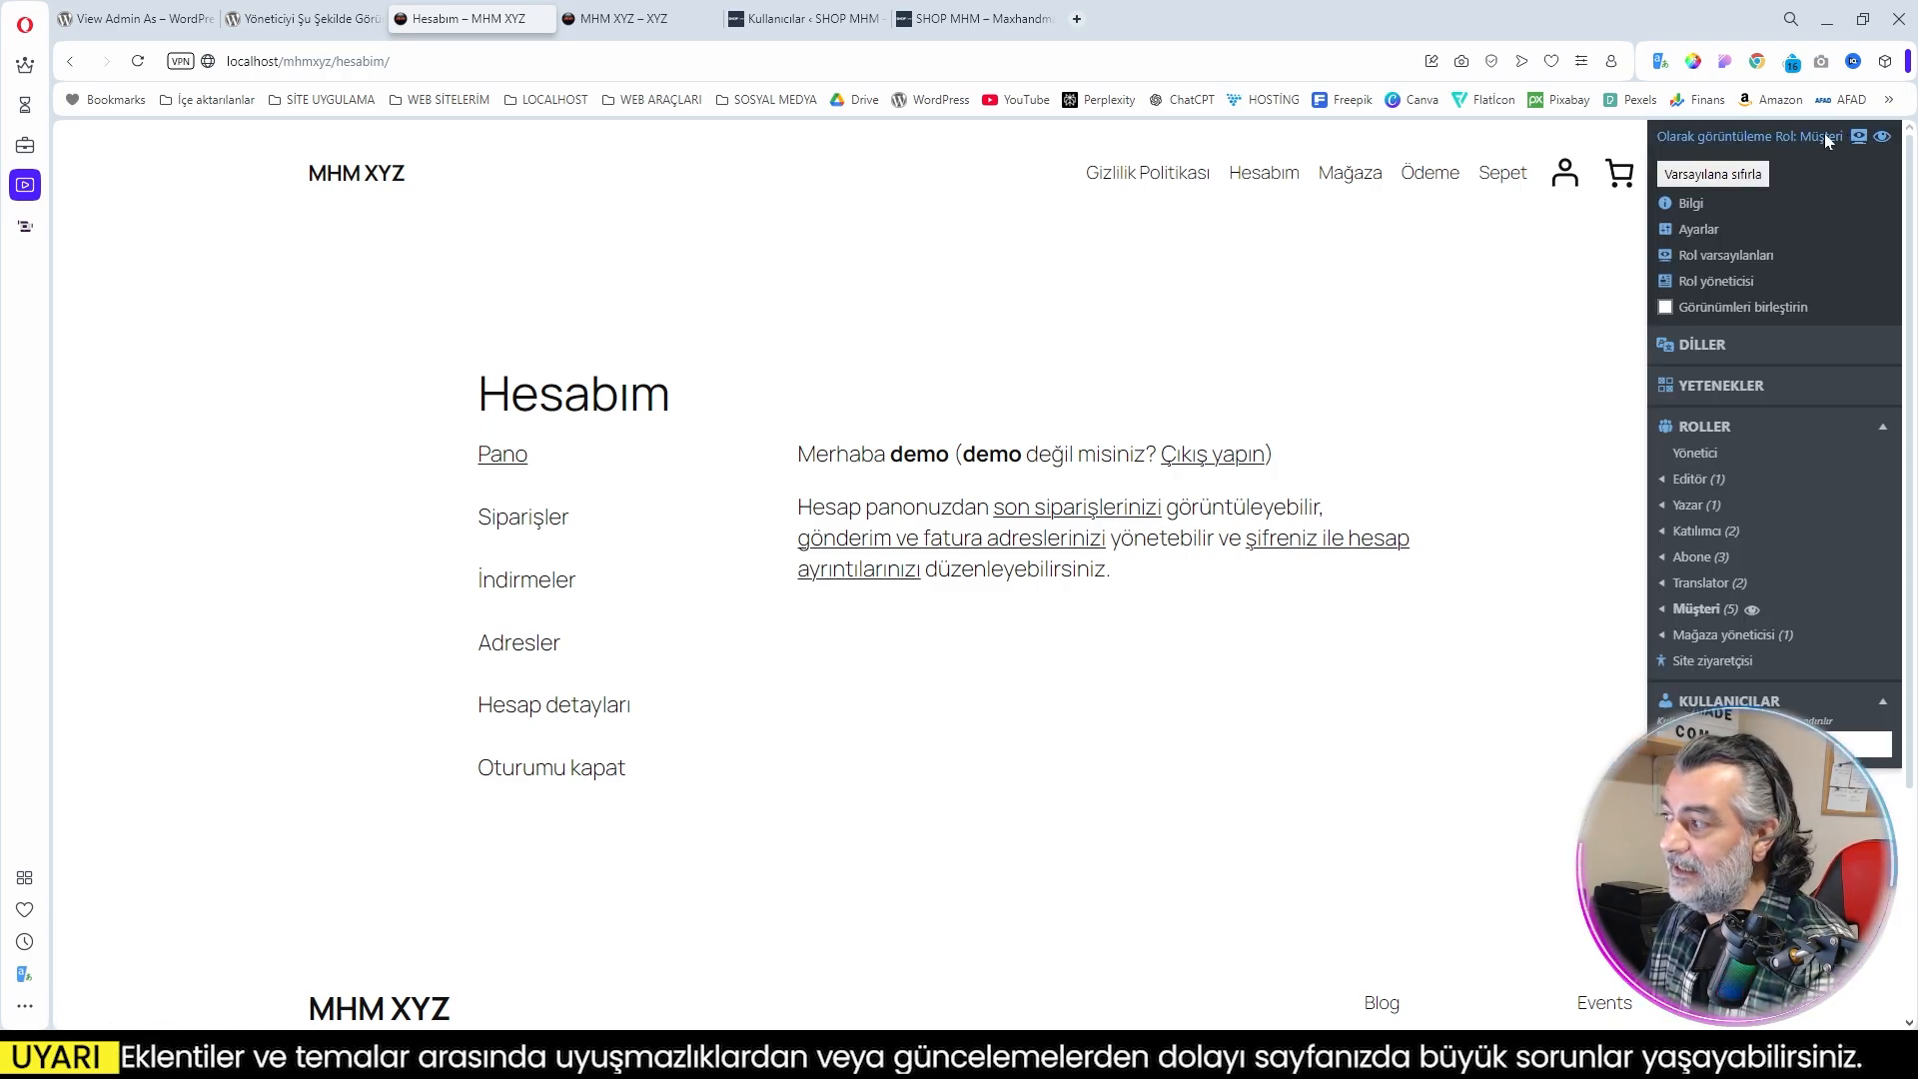
click(1729, 648)
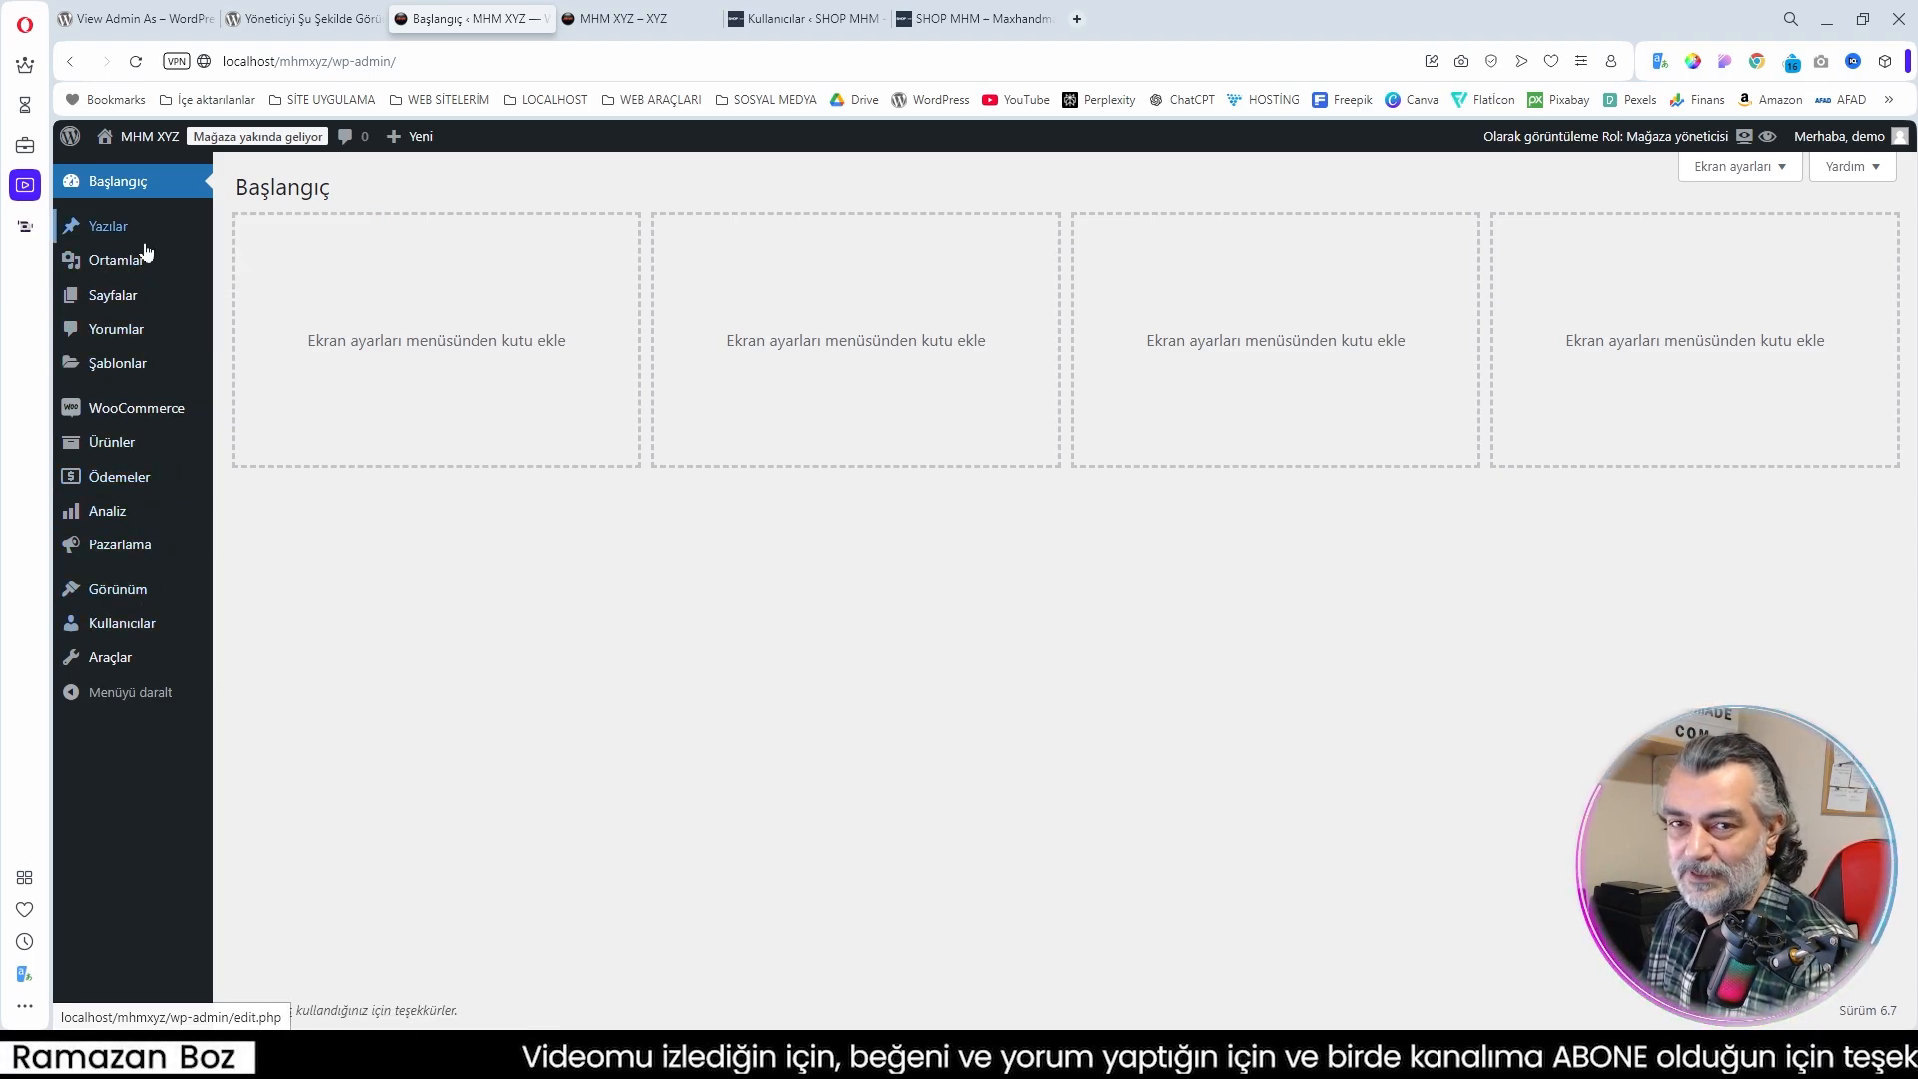
mouse_move(163, 462)
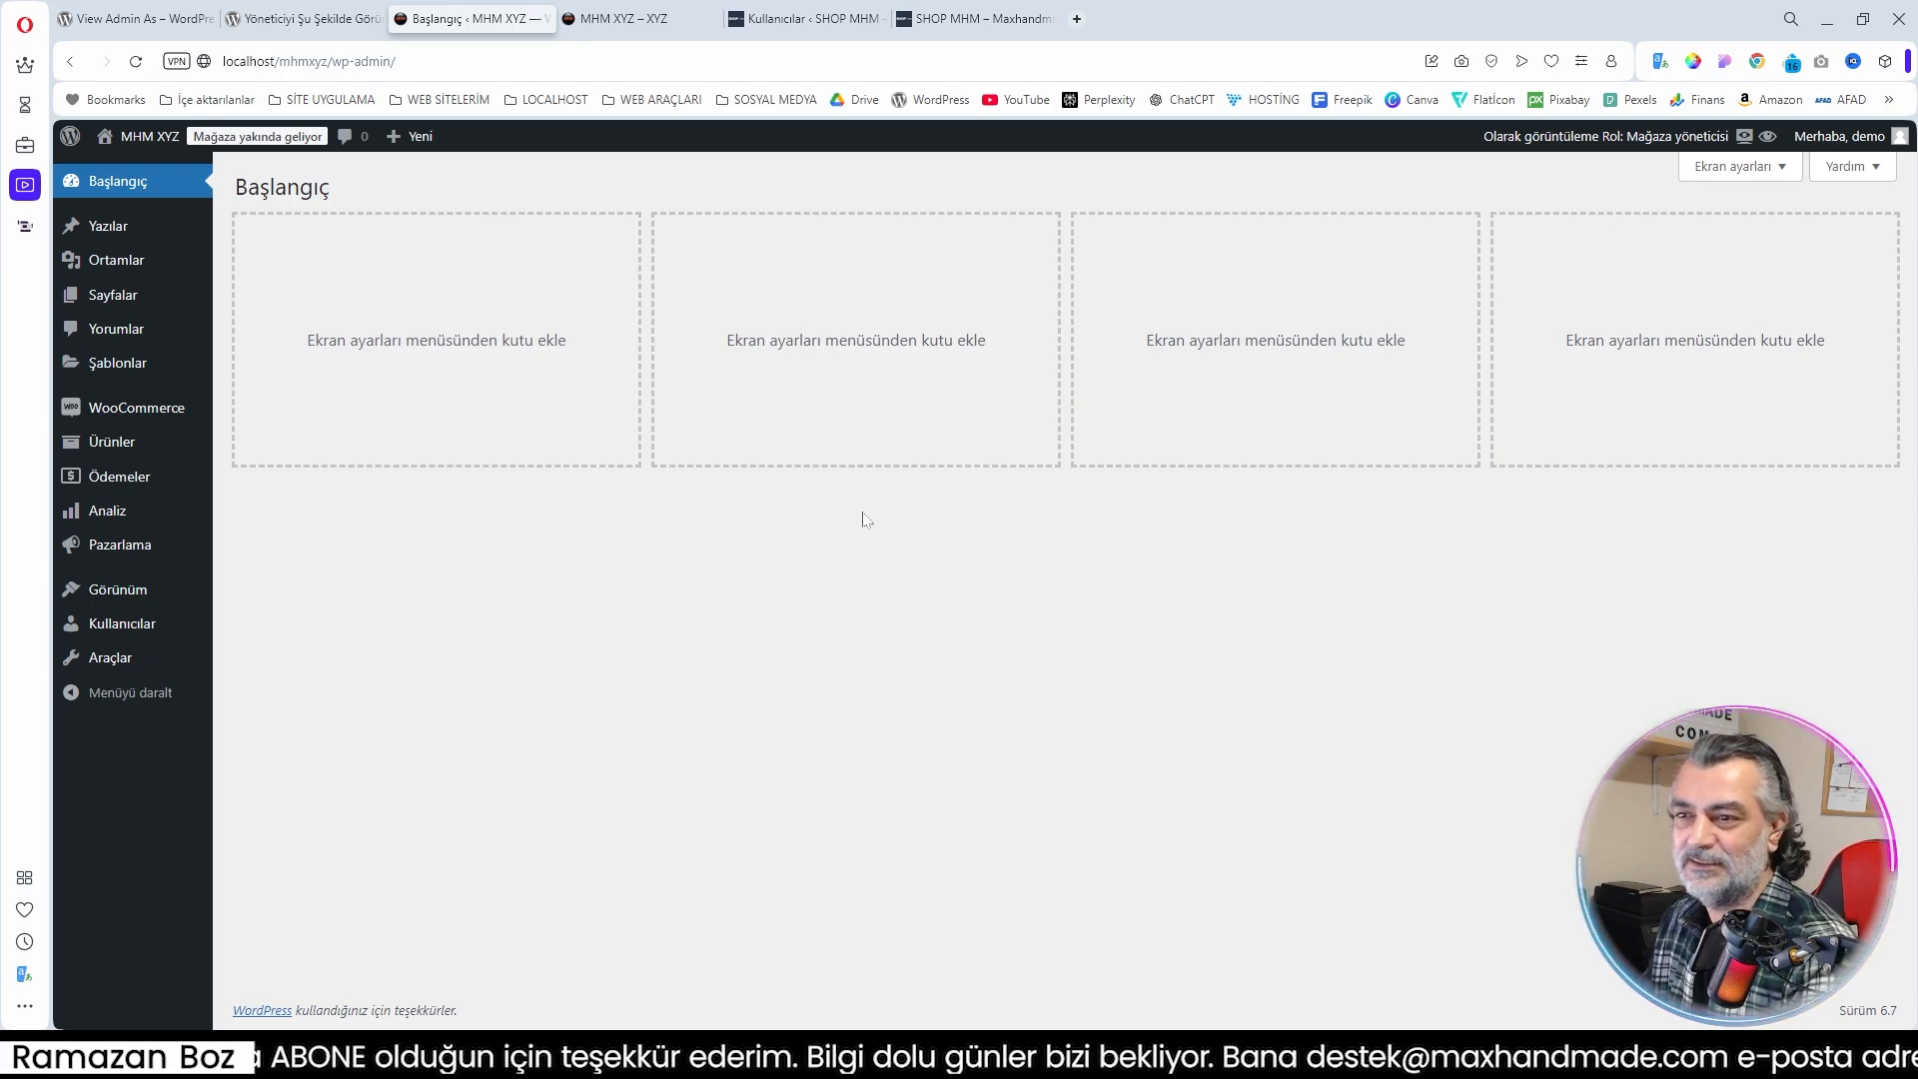
mouse_move(154, 651)
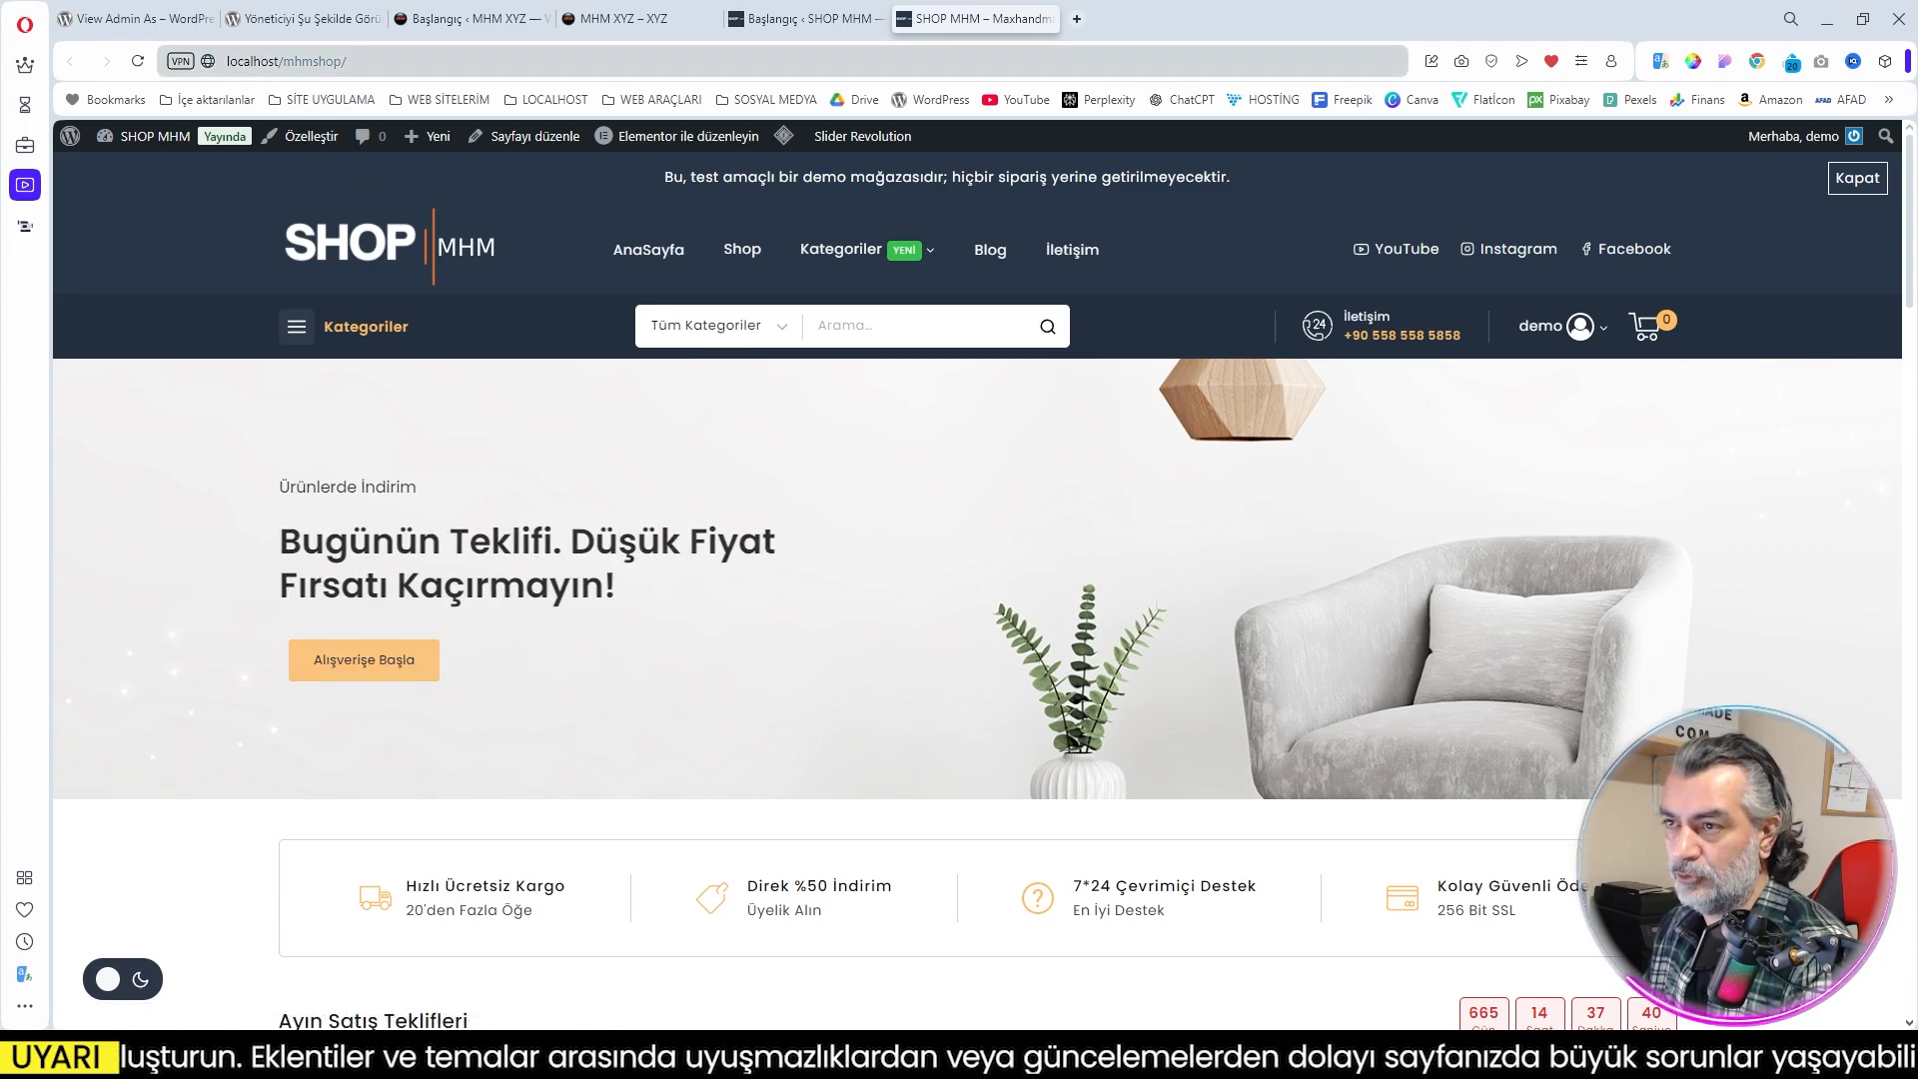
Step: Go from the SHOP MHM storefront to its admin dashboard, and find, install and activate the View Admin As plugin
click(479, 61)
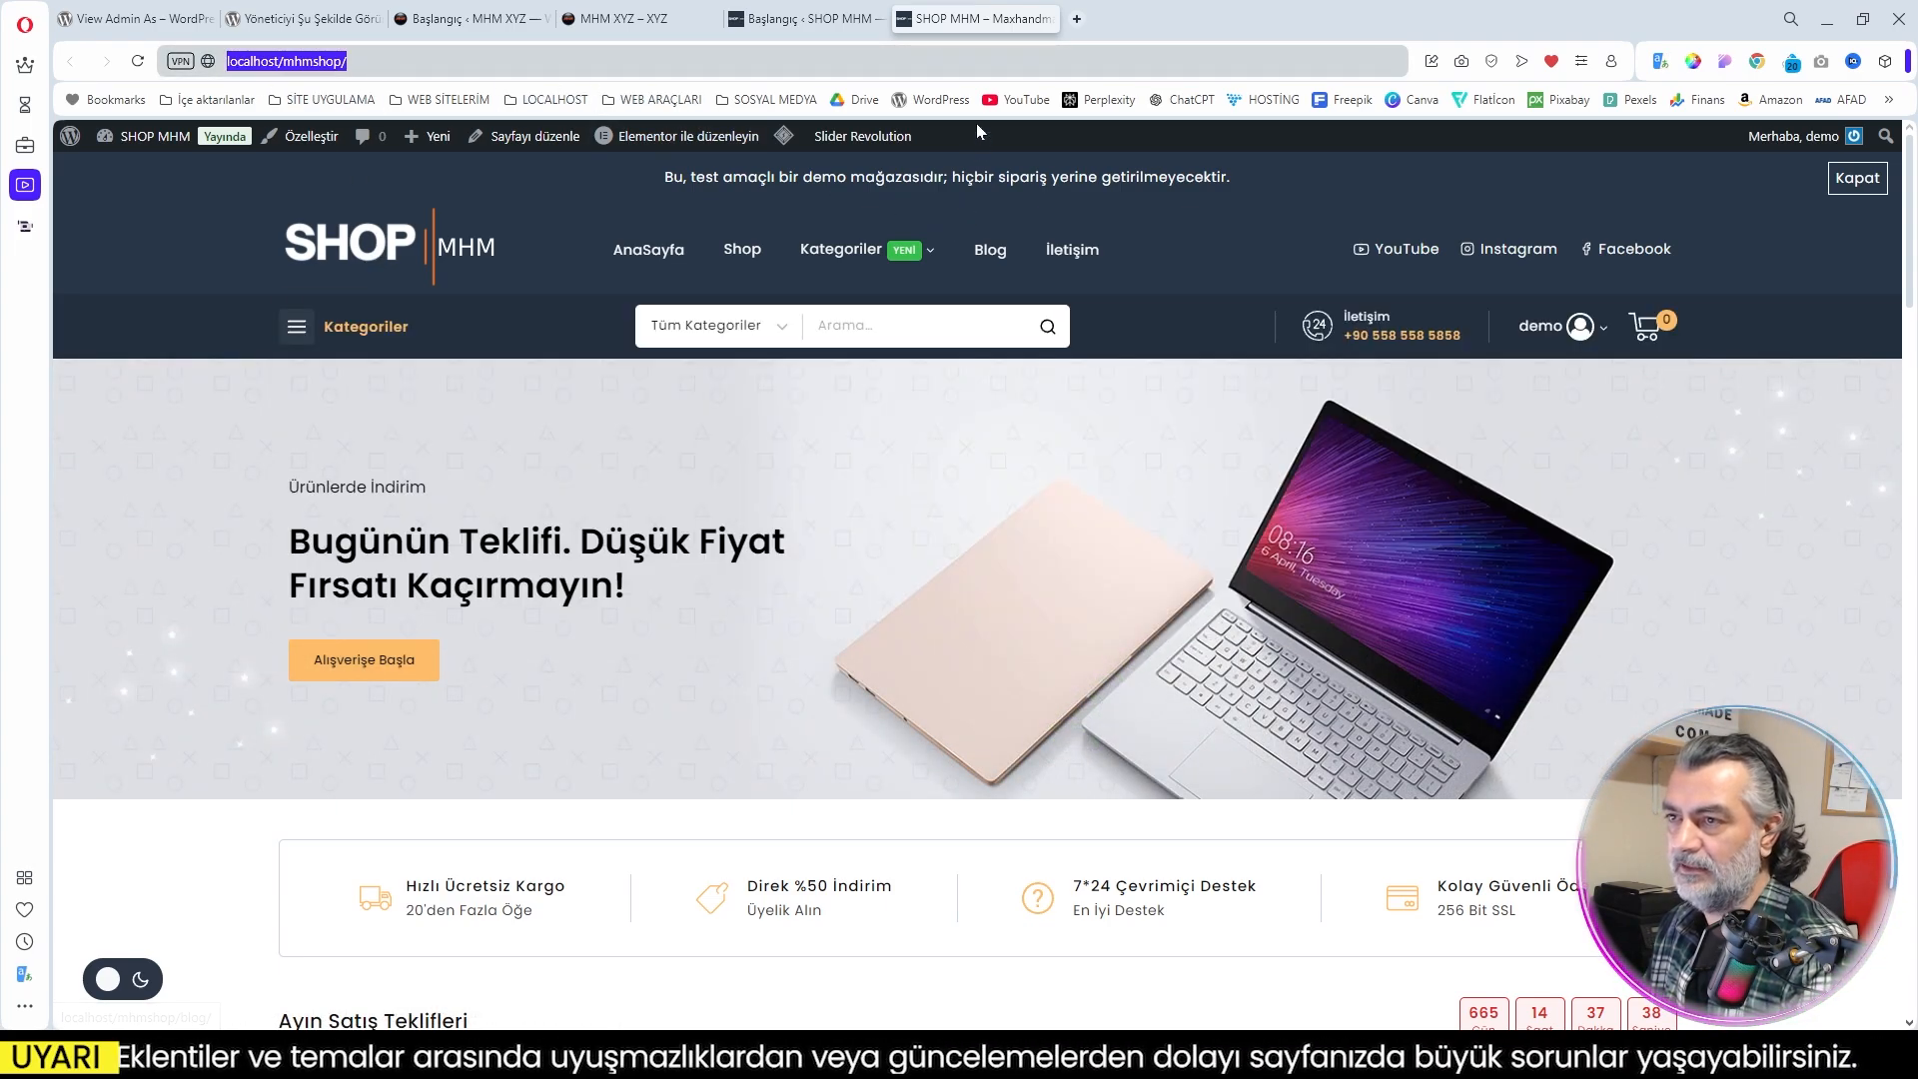
mouse_move(874, 272)
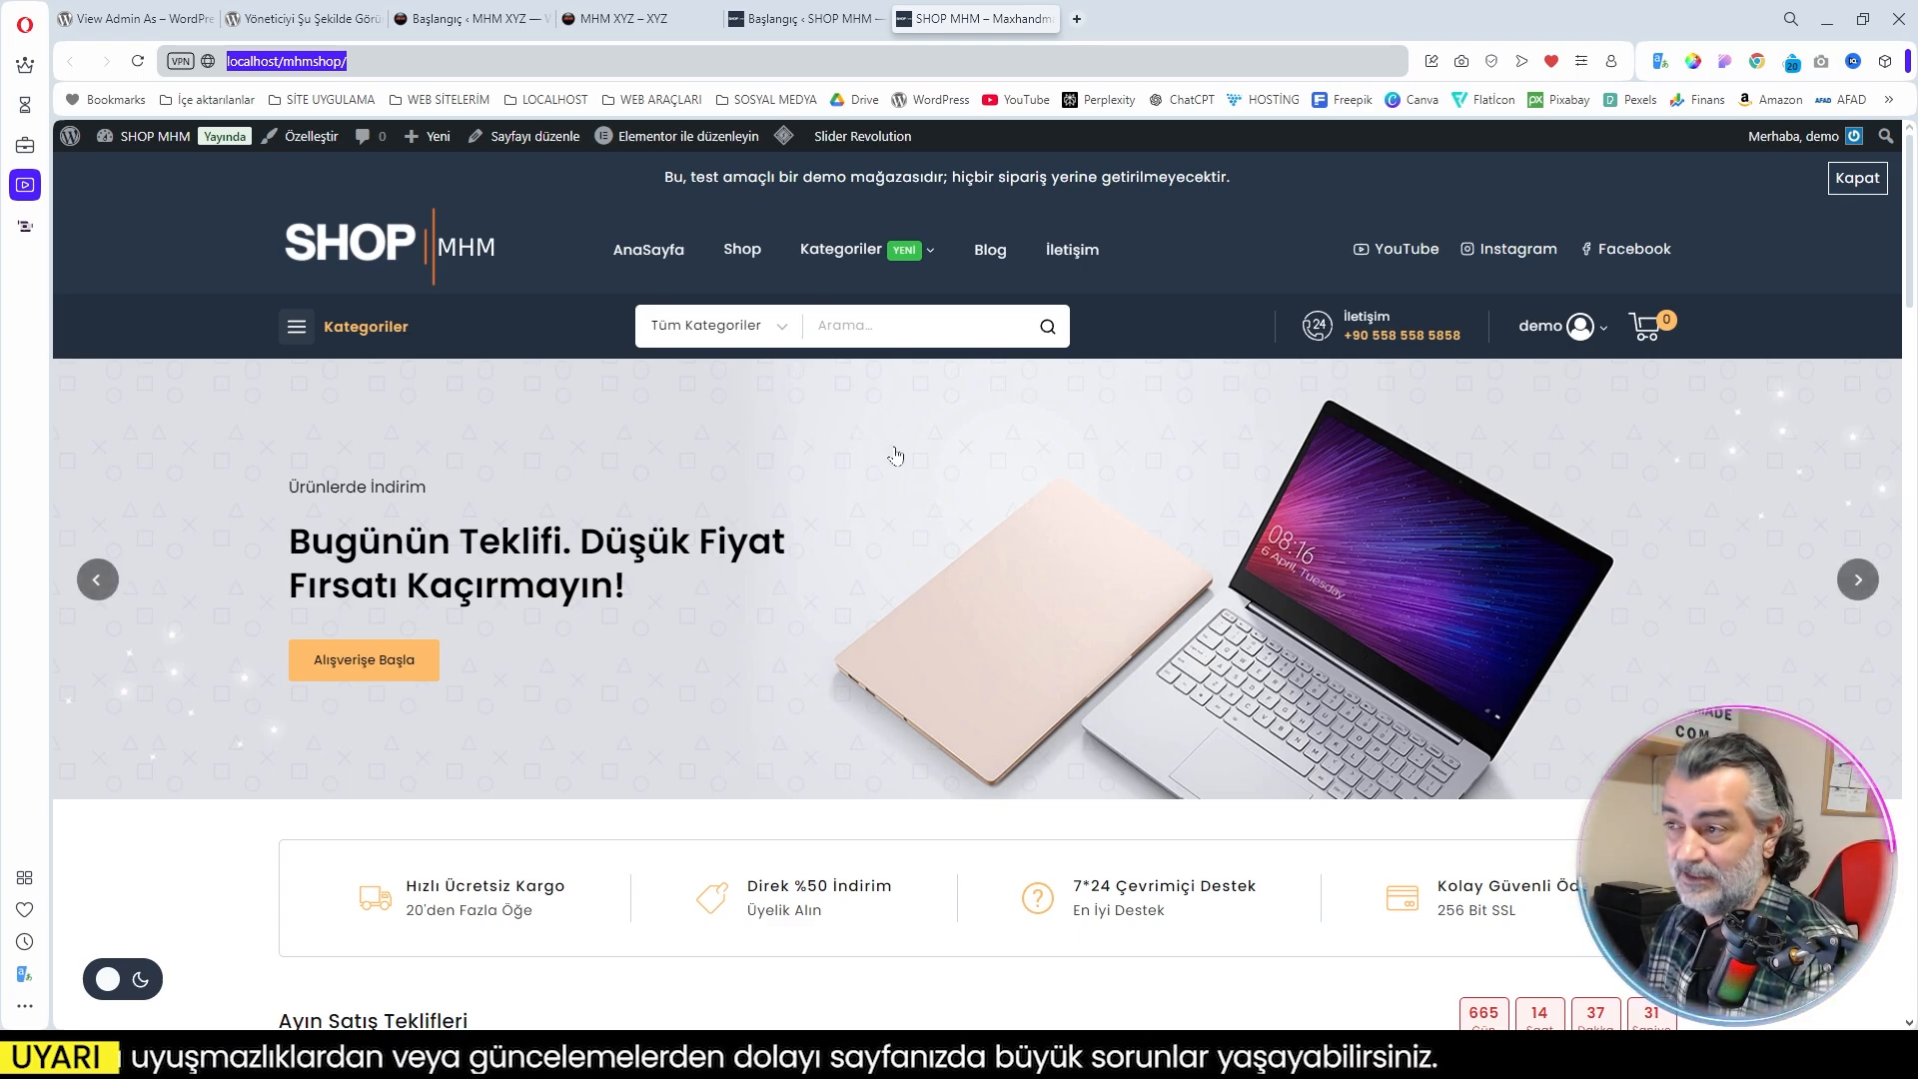
click(815, 20)
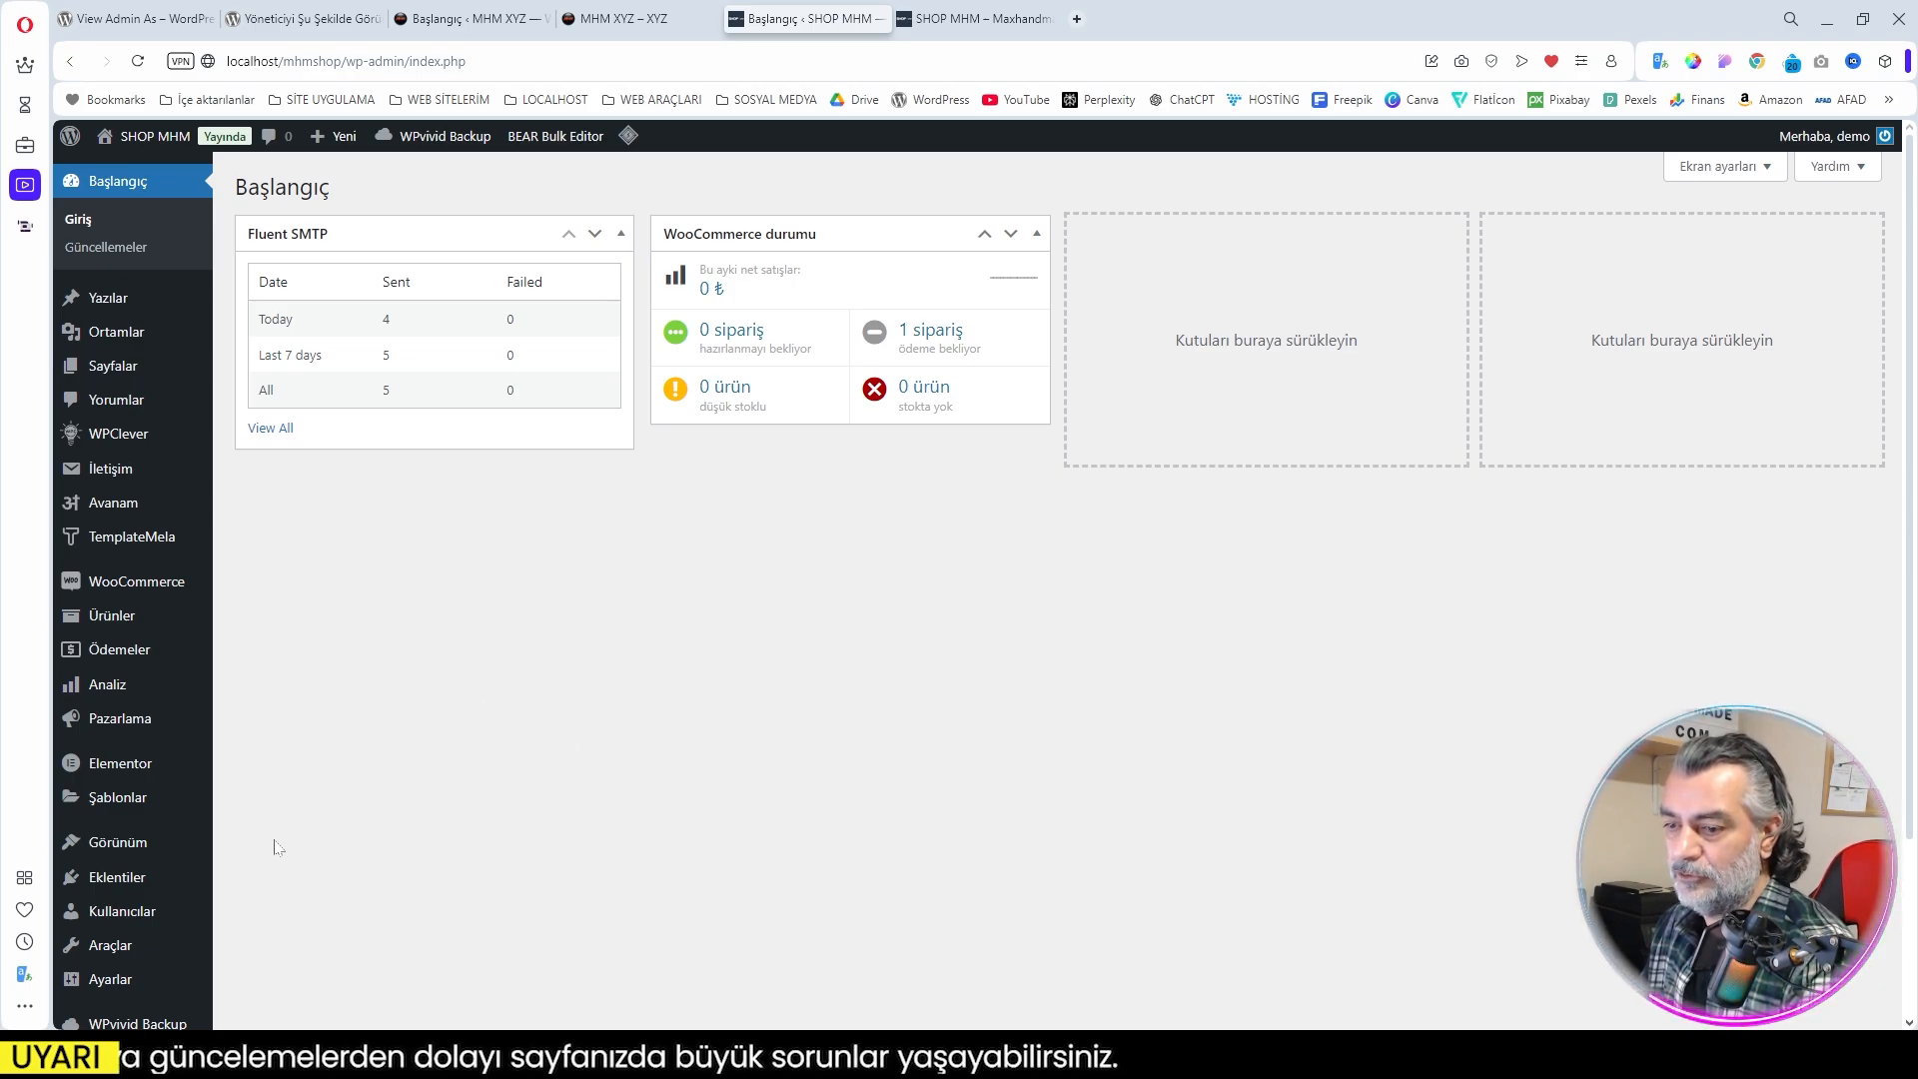
mouse_move(110, 879)
click(285, 909)
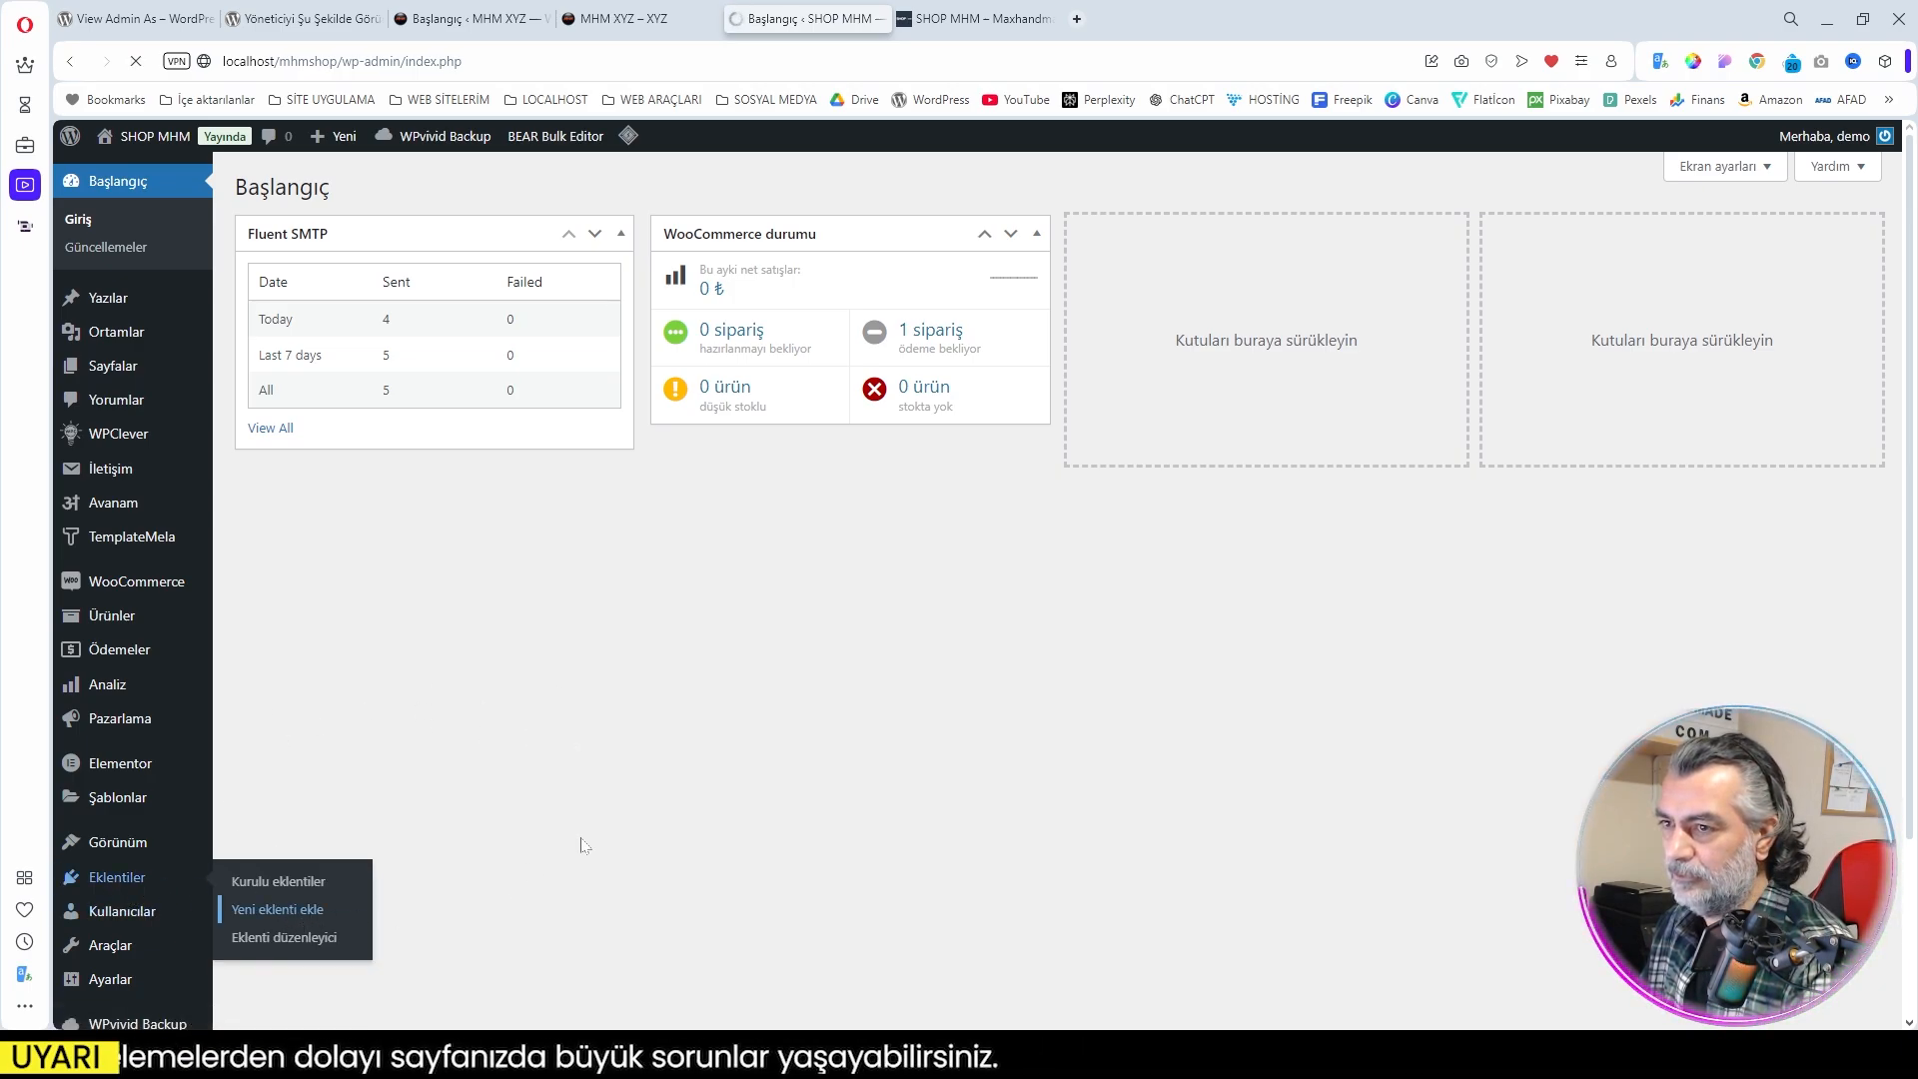
click(1593, 244)
text(View Admin As)
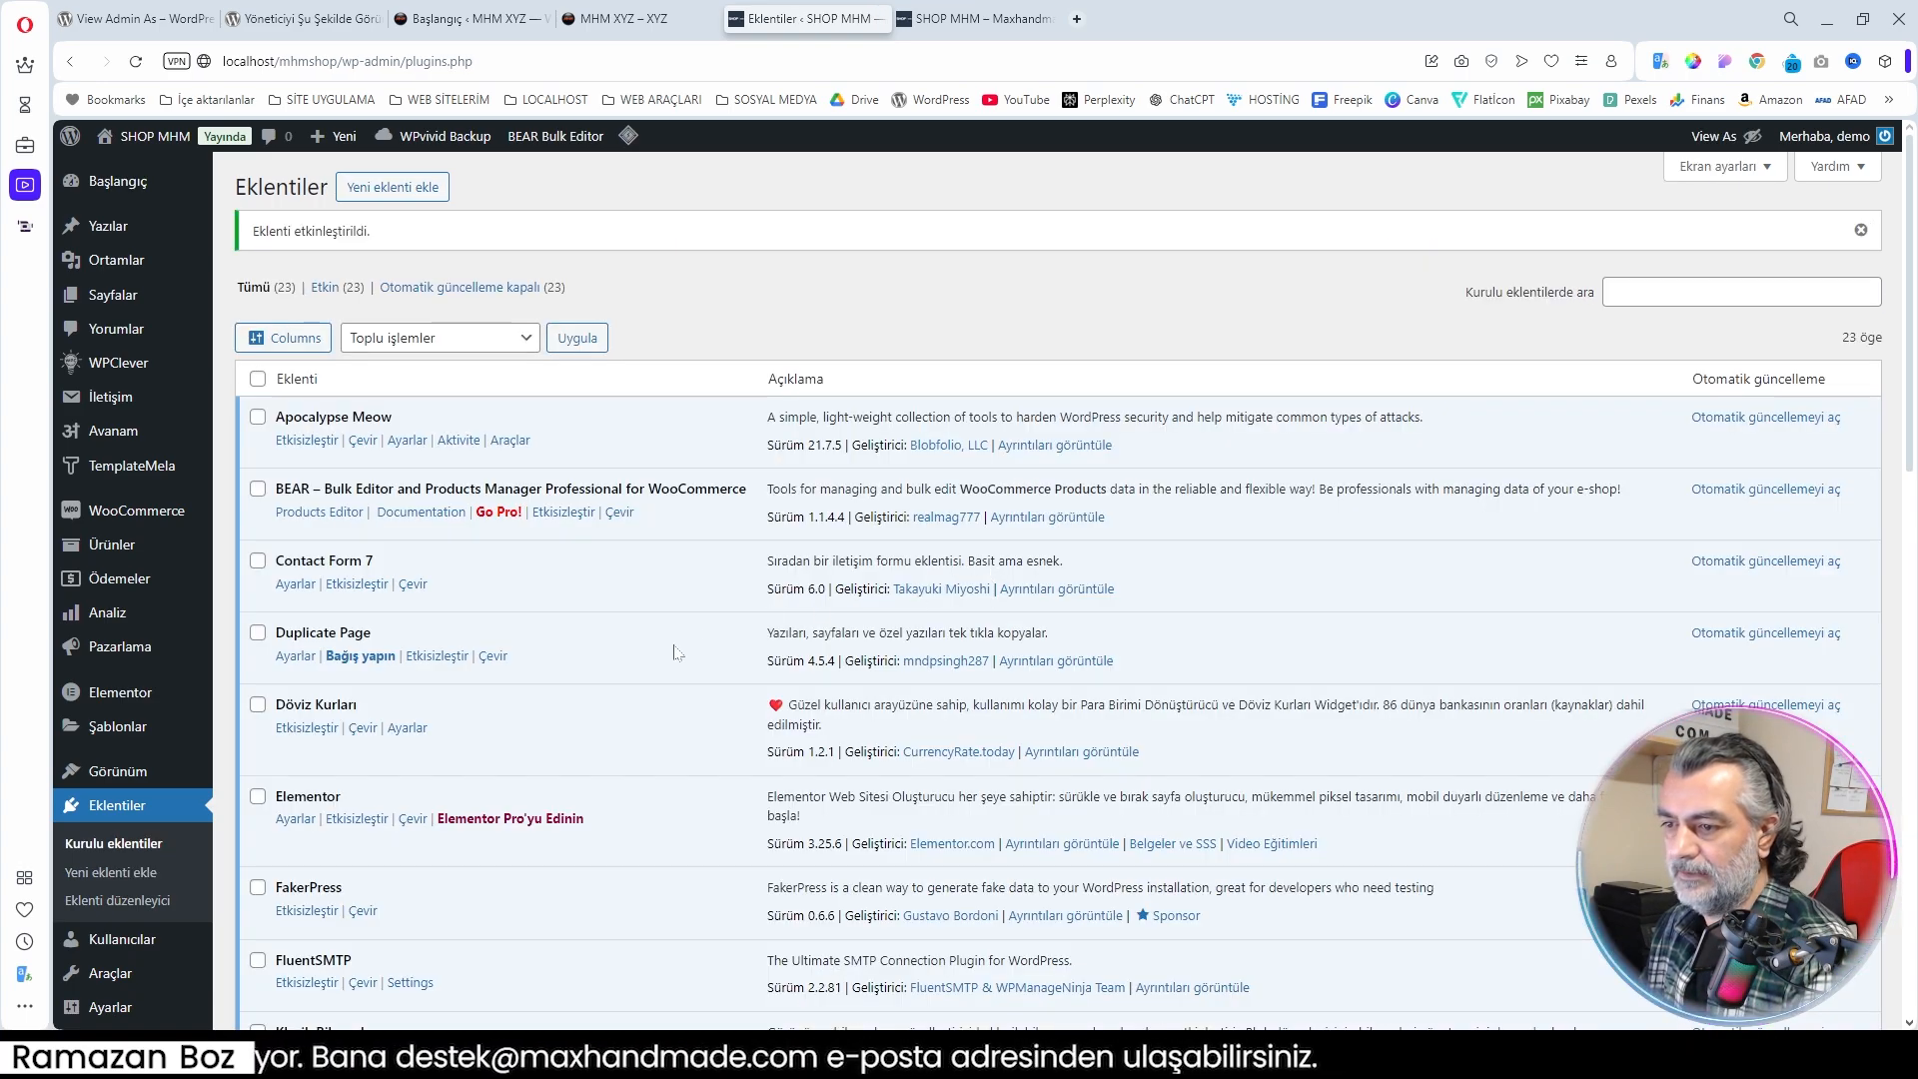
Step: Open the Loco Translate plugin list in SHOP MHM and sort it by last modified date, ascending
mouse_move(1724, 141)
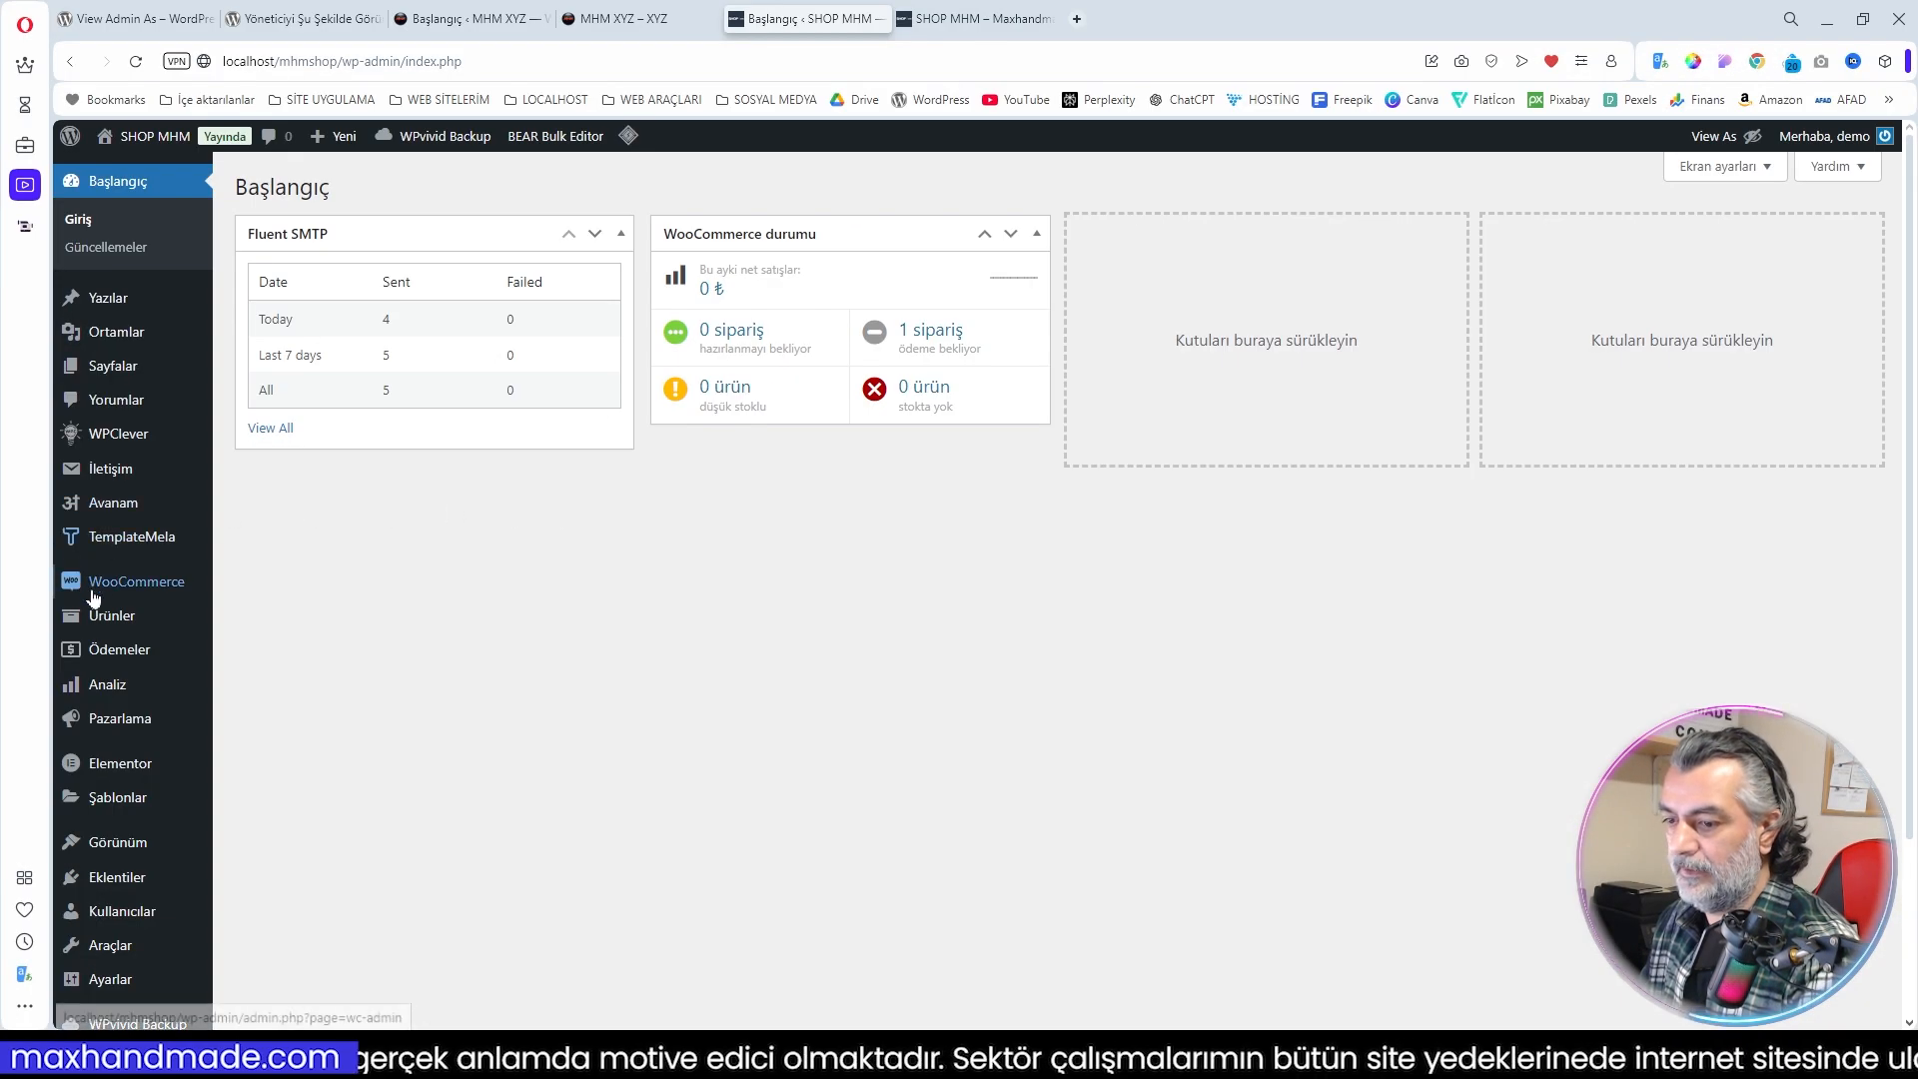
scroll(162, 636, down, 1)
scroll(163, 636, down, 1)
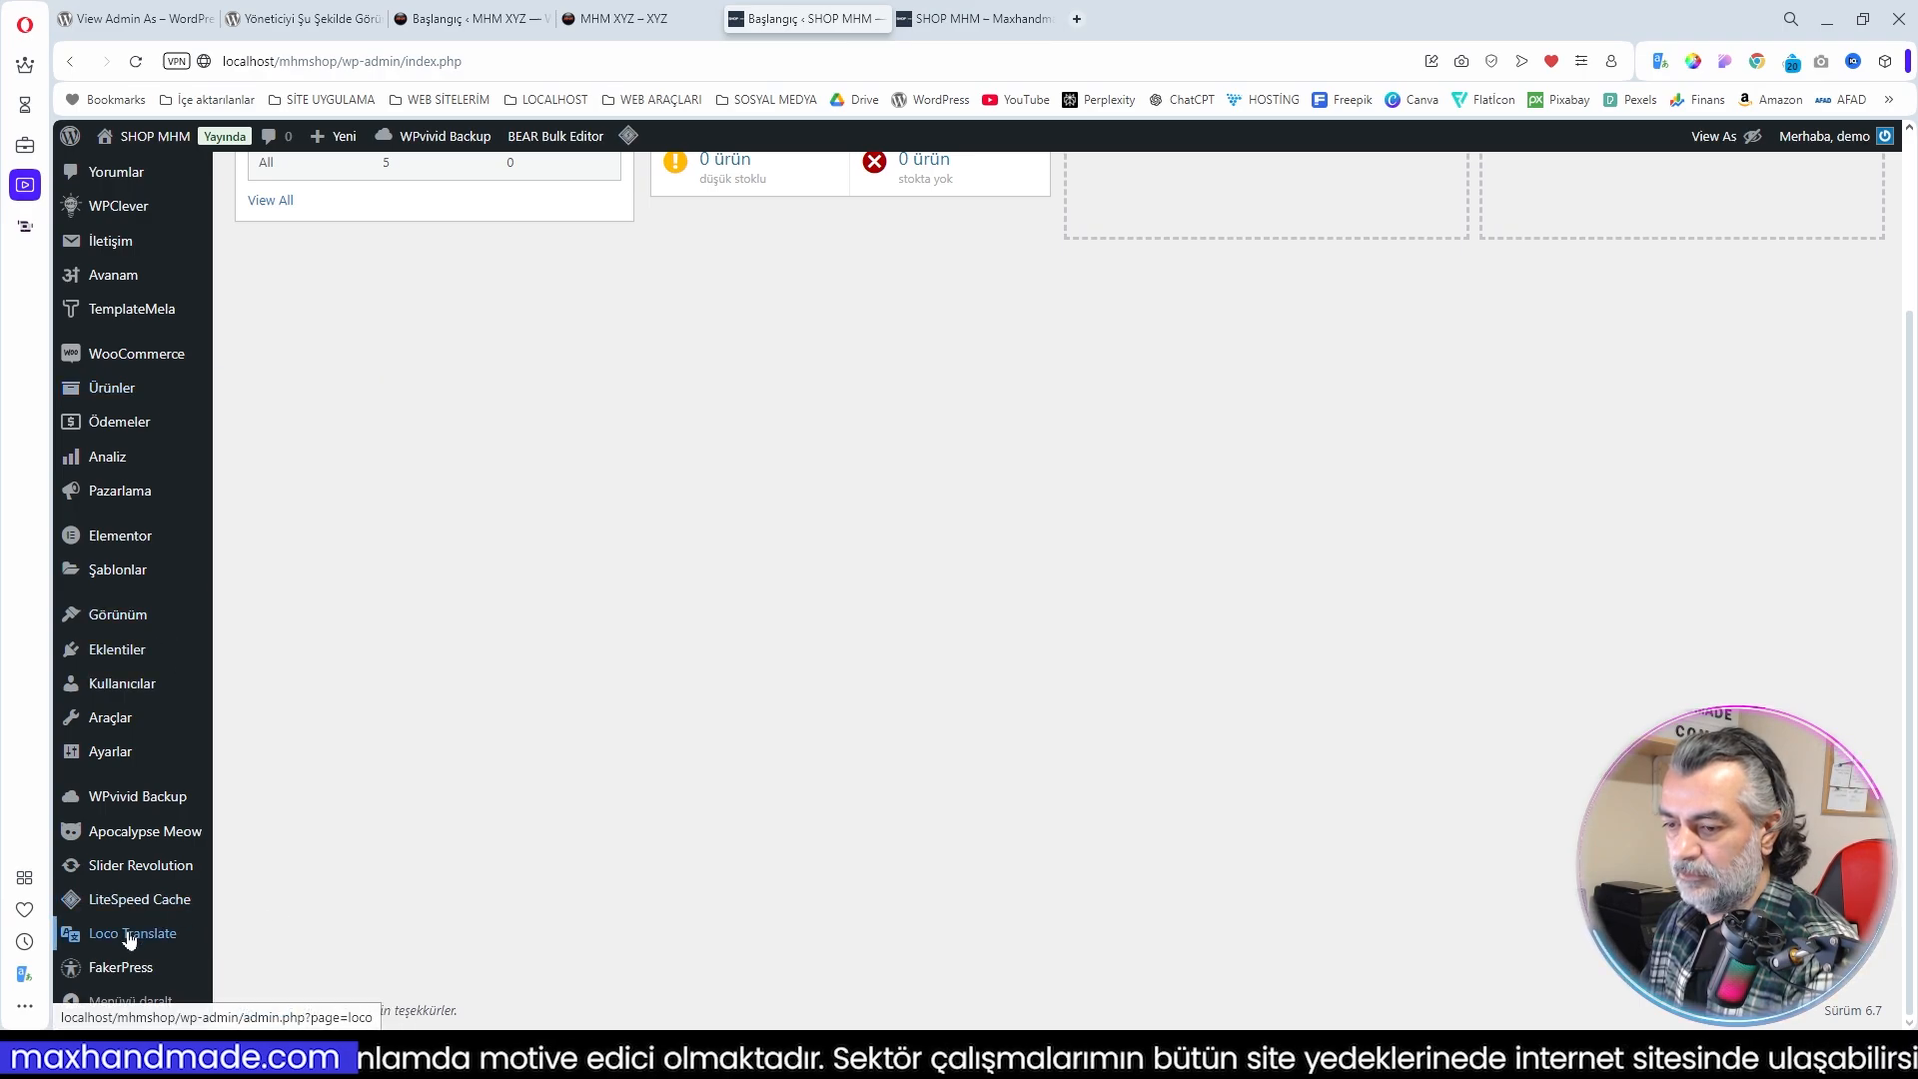
mouse_move(127, 937)
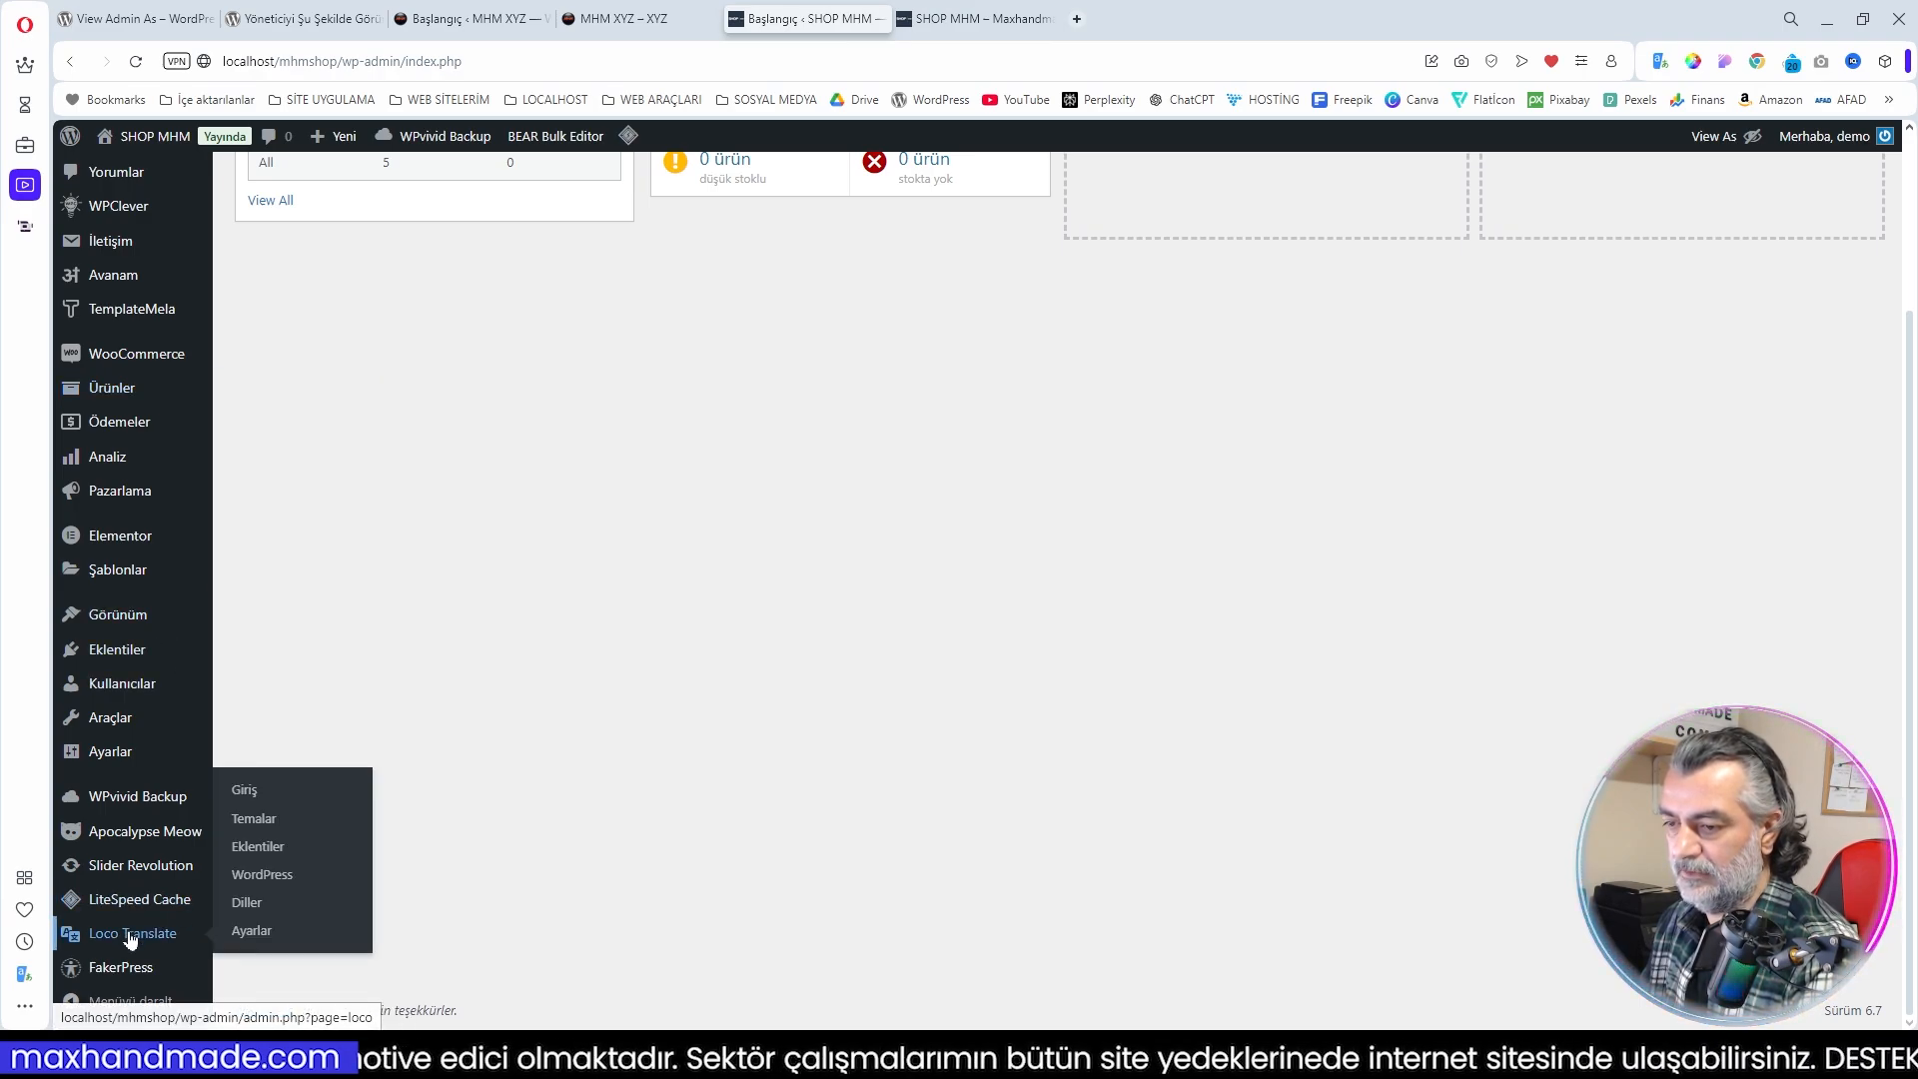
click(262, 855)
click(1127, 292)
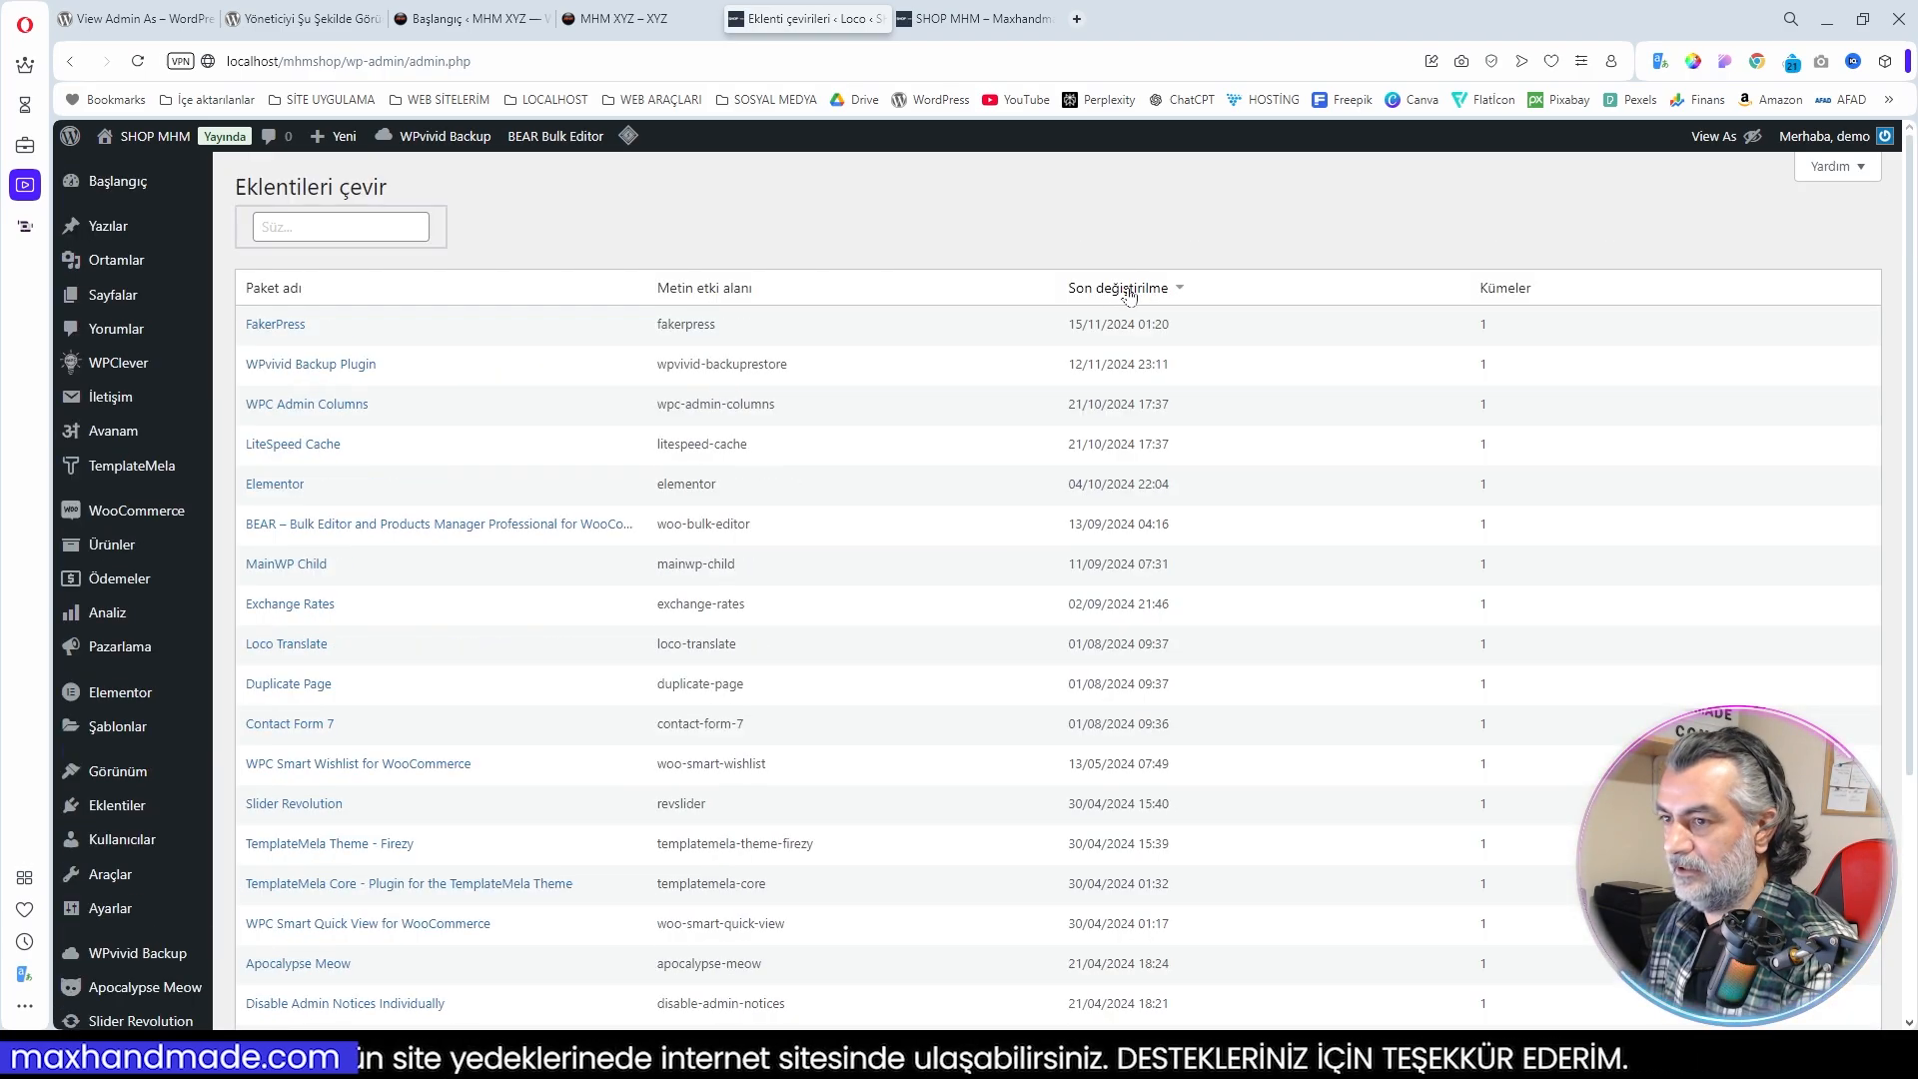
click(1128, 292)
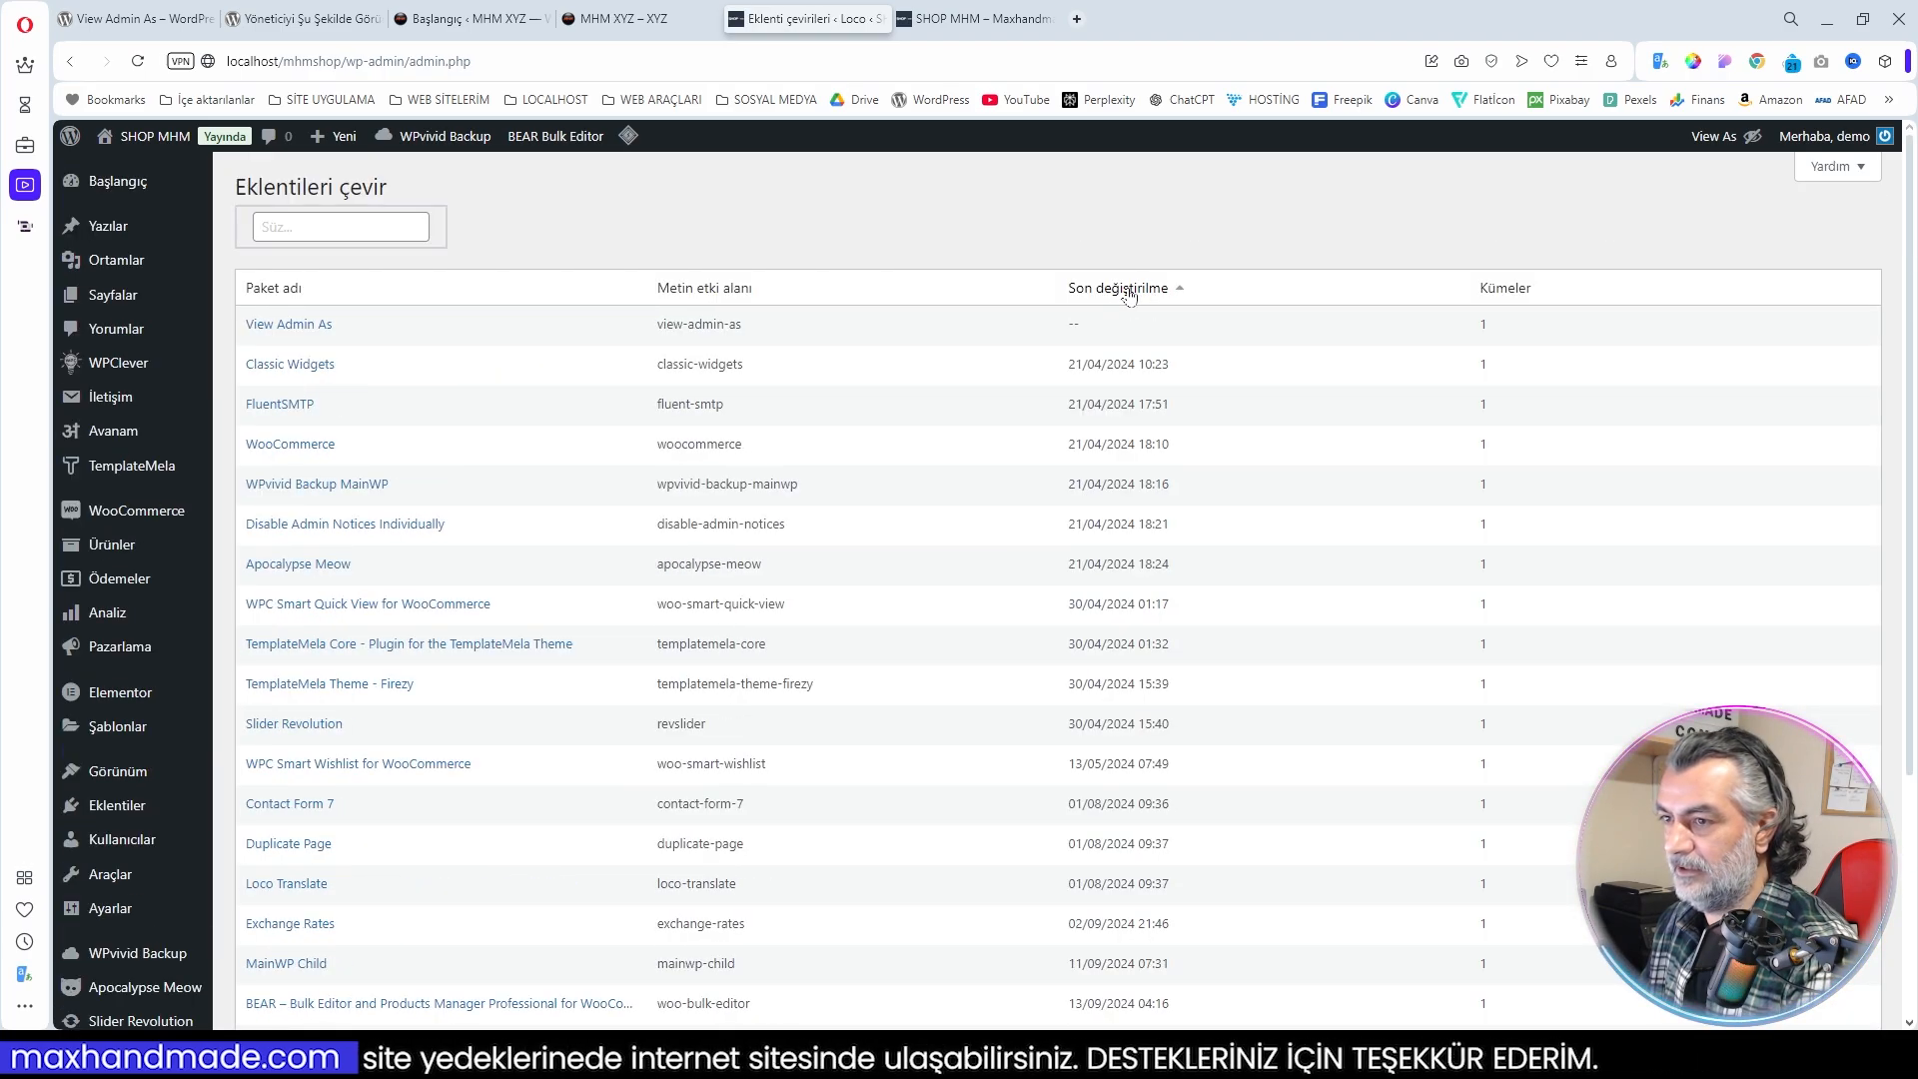
Step: Open the View Admin As bundle in Loco Translate and create its translation template file view-admin-as.pot
click(284, 325)
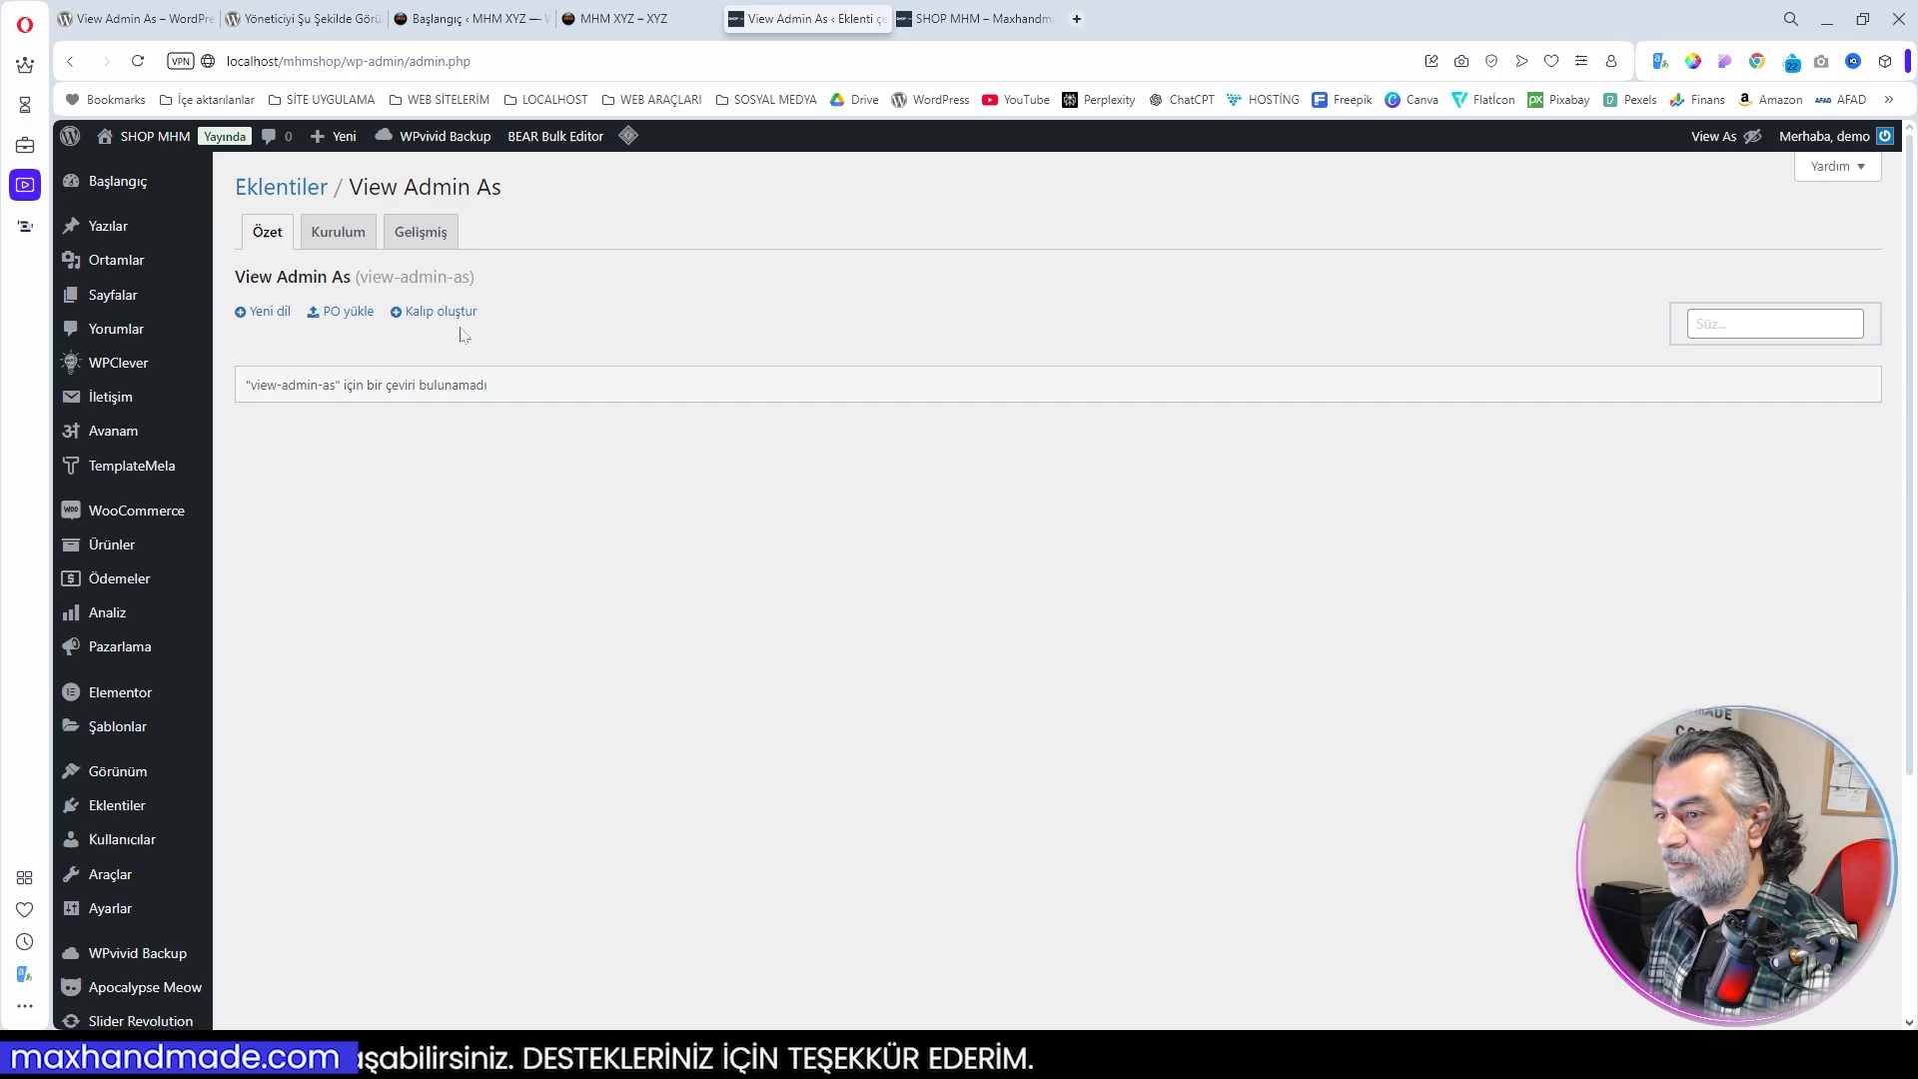
click(444, 315)
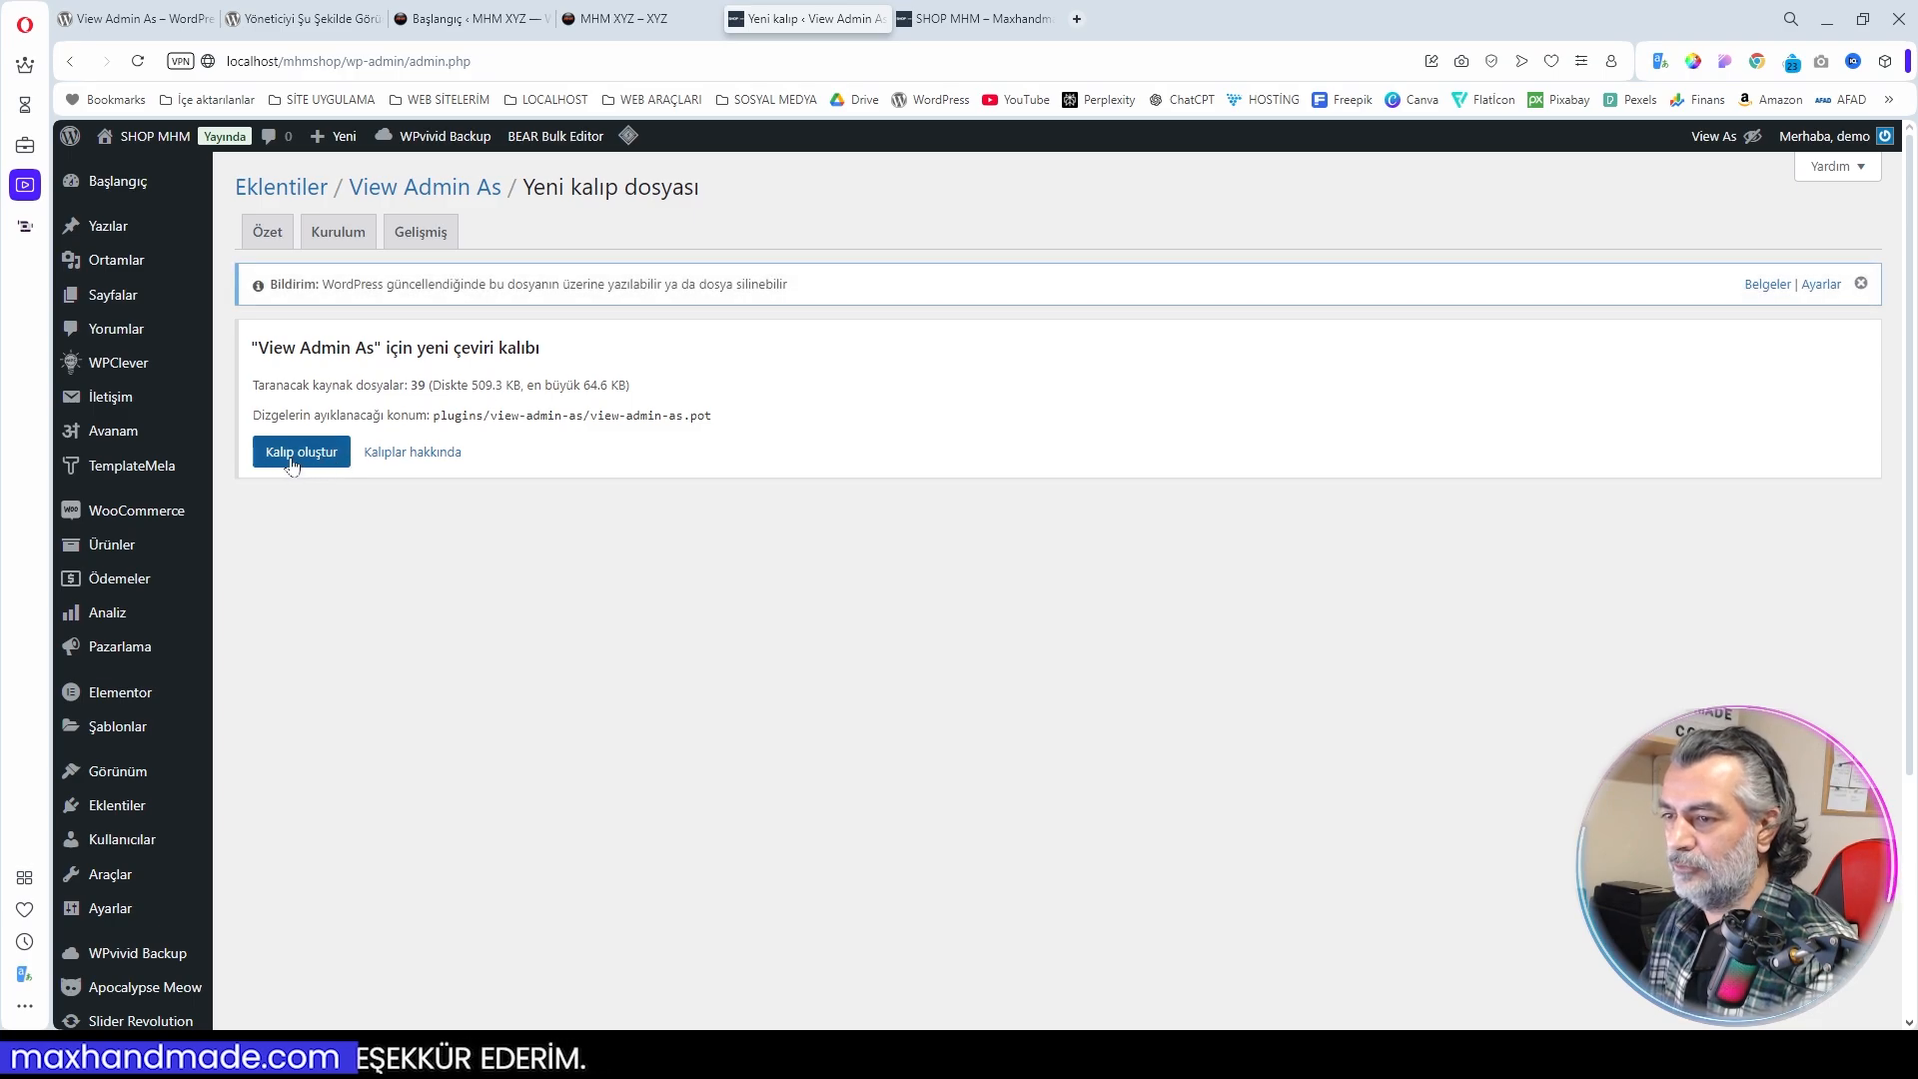
click(290, 452)
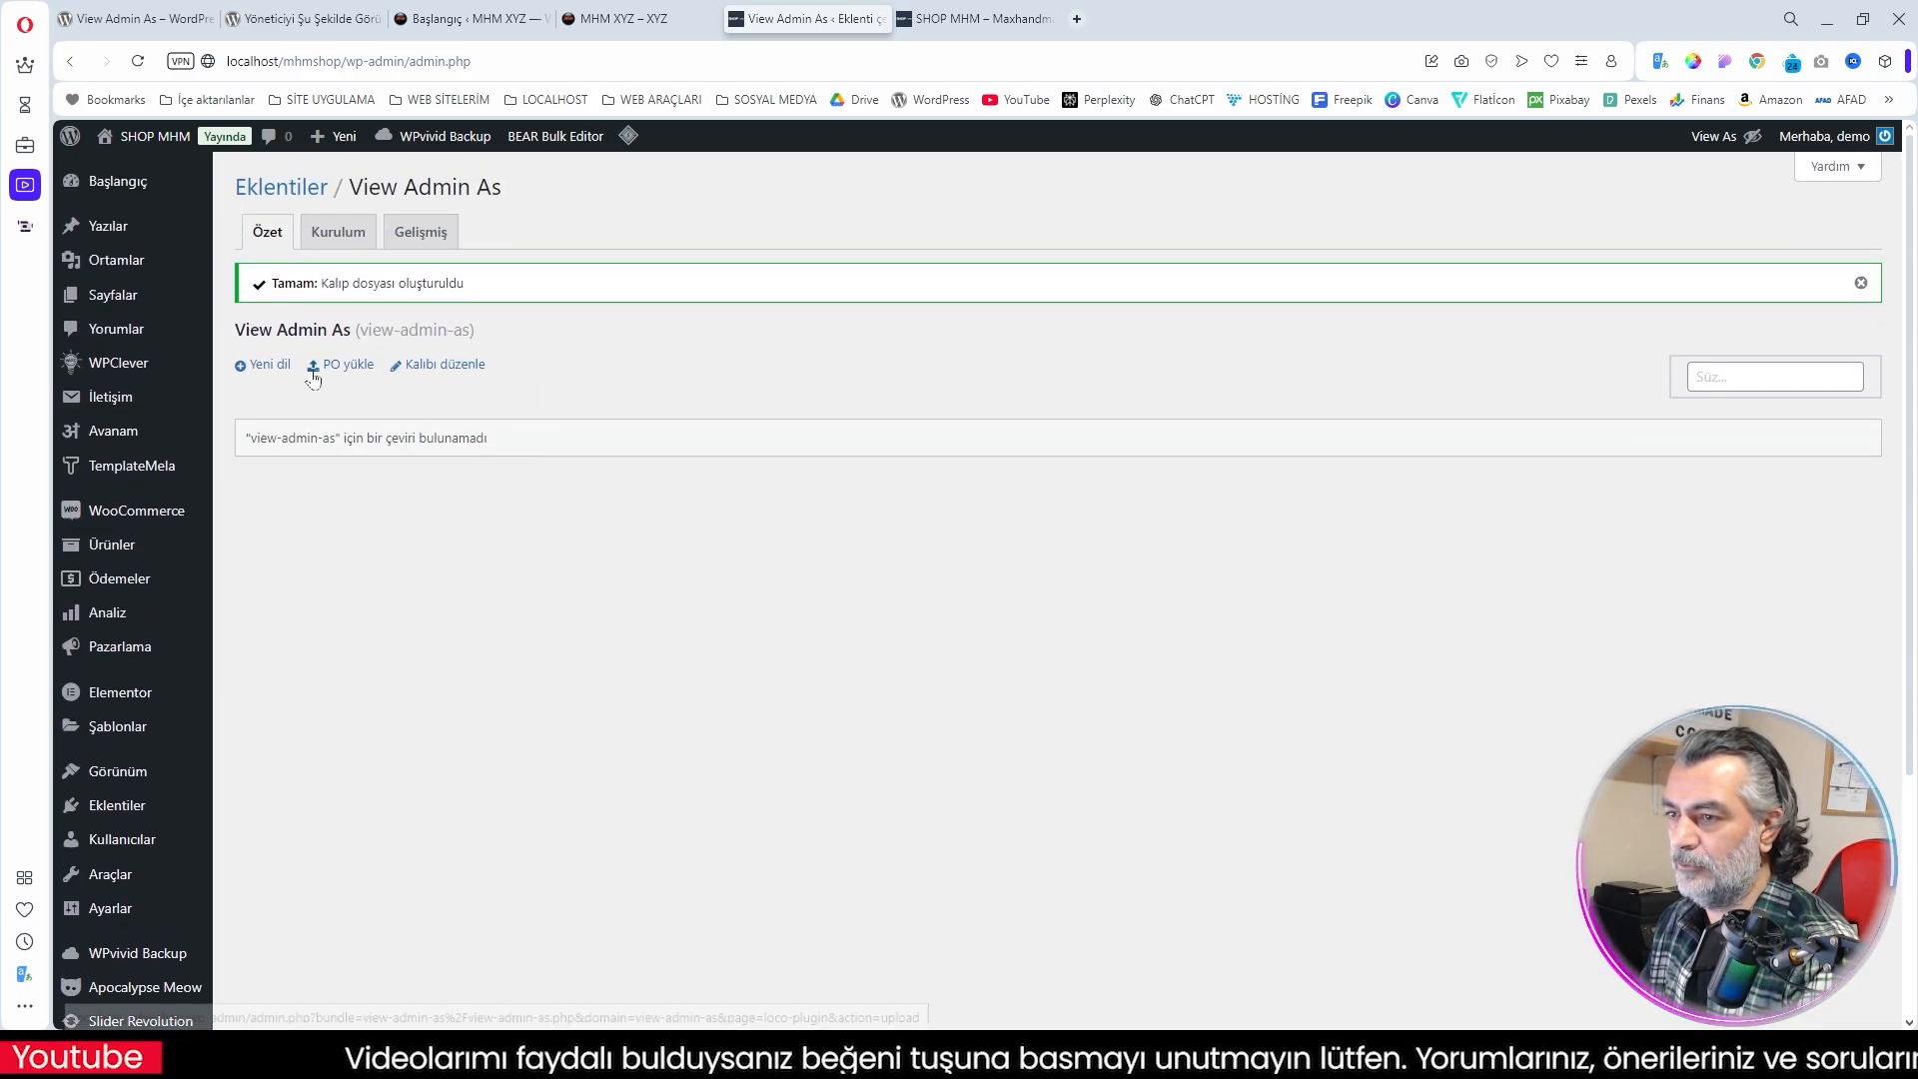
Step: Add a Turkish translation for View Admin As stored in languages/loco/plugins, and return to the plugin's translation overview
click(266, 366)
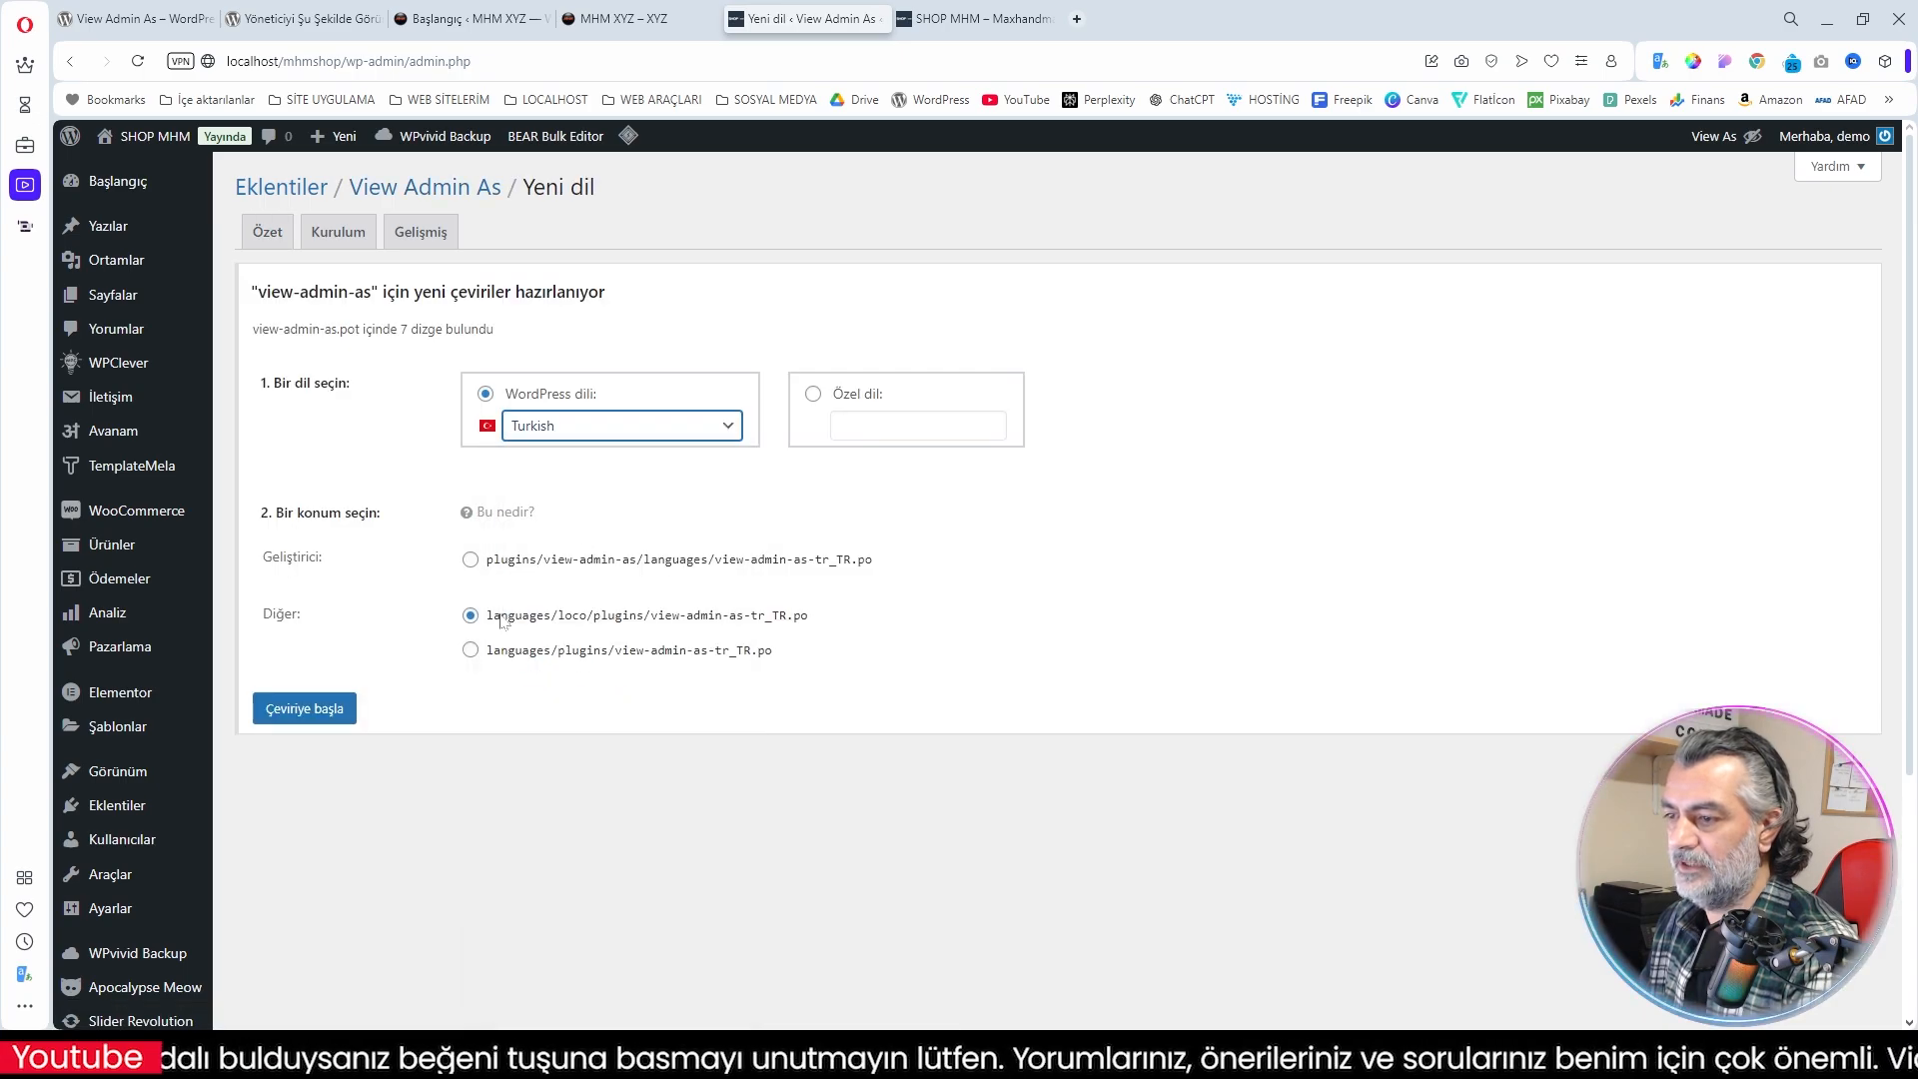
click(304, 716)
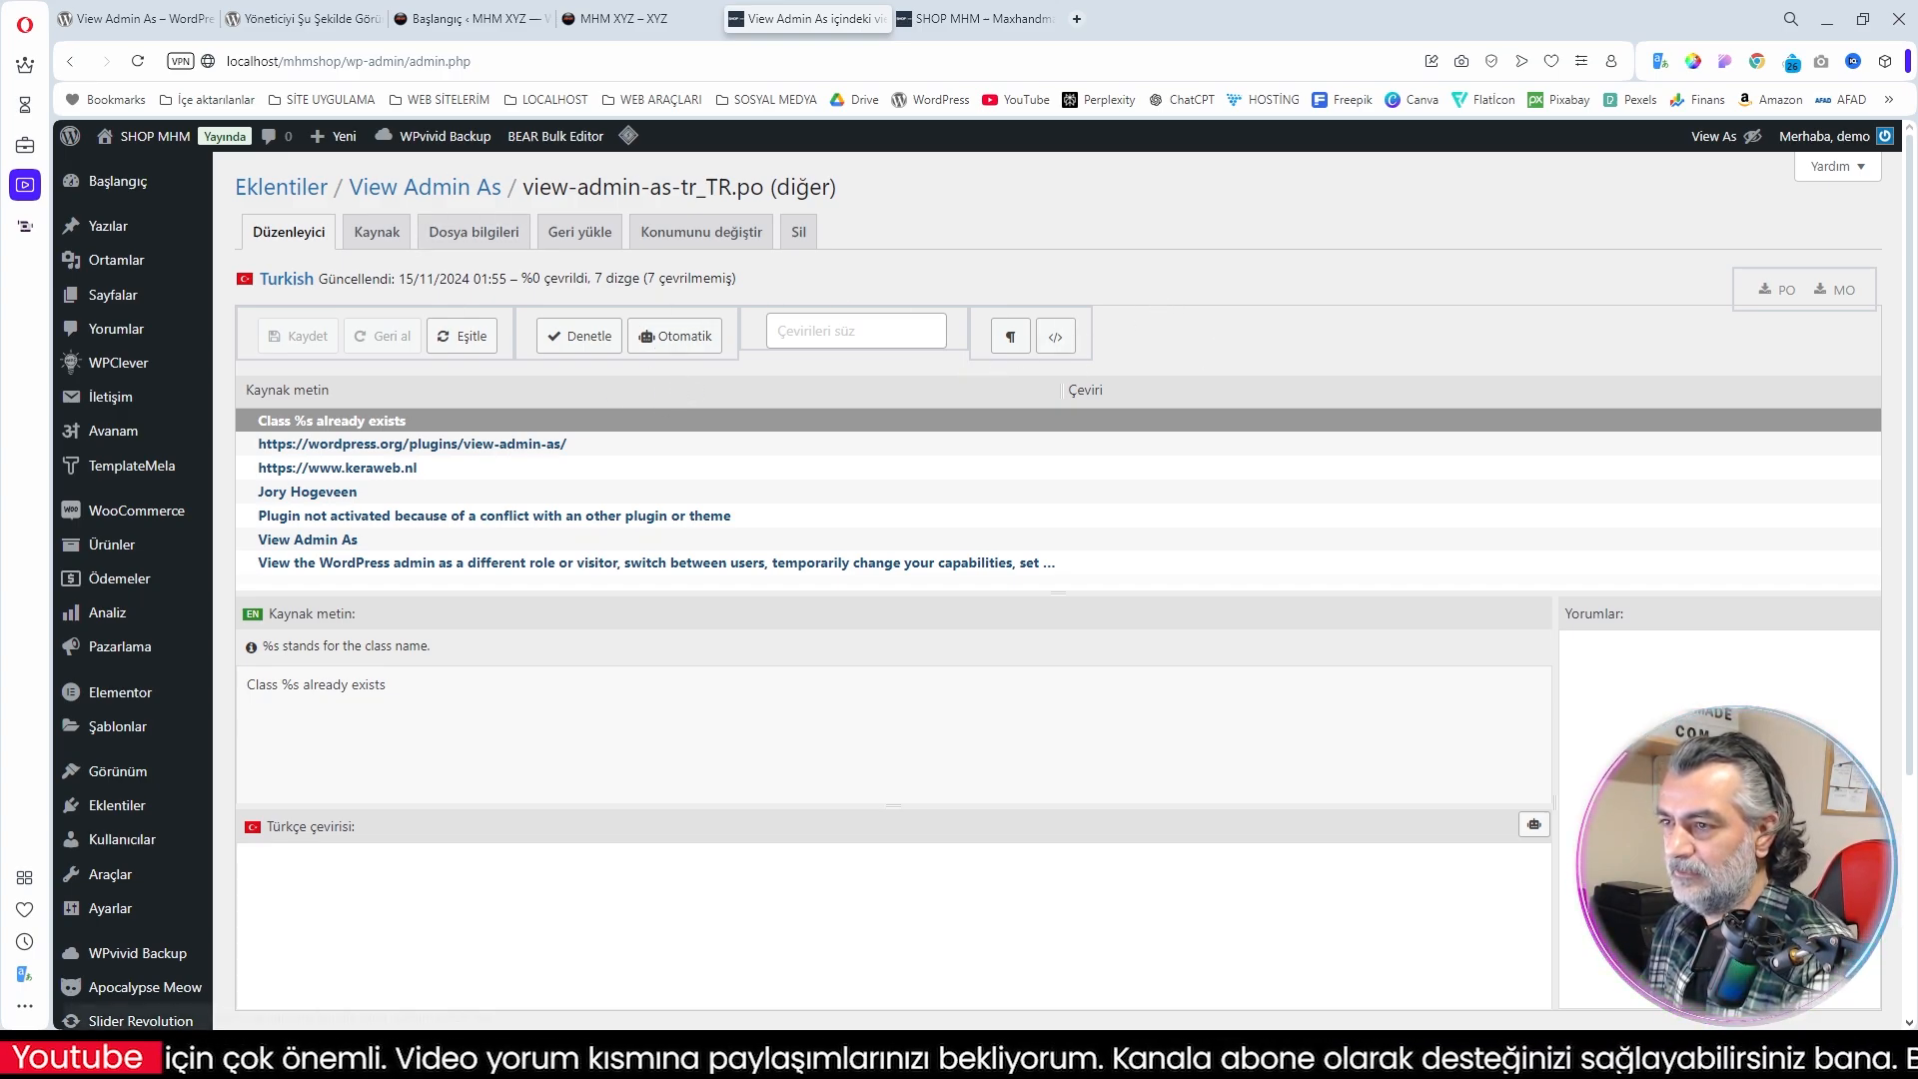
click(416, 191)
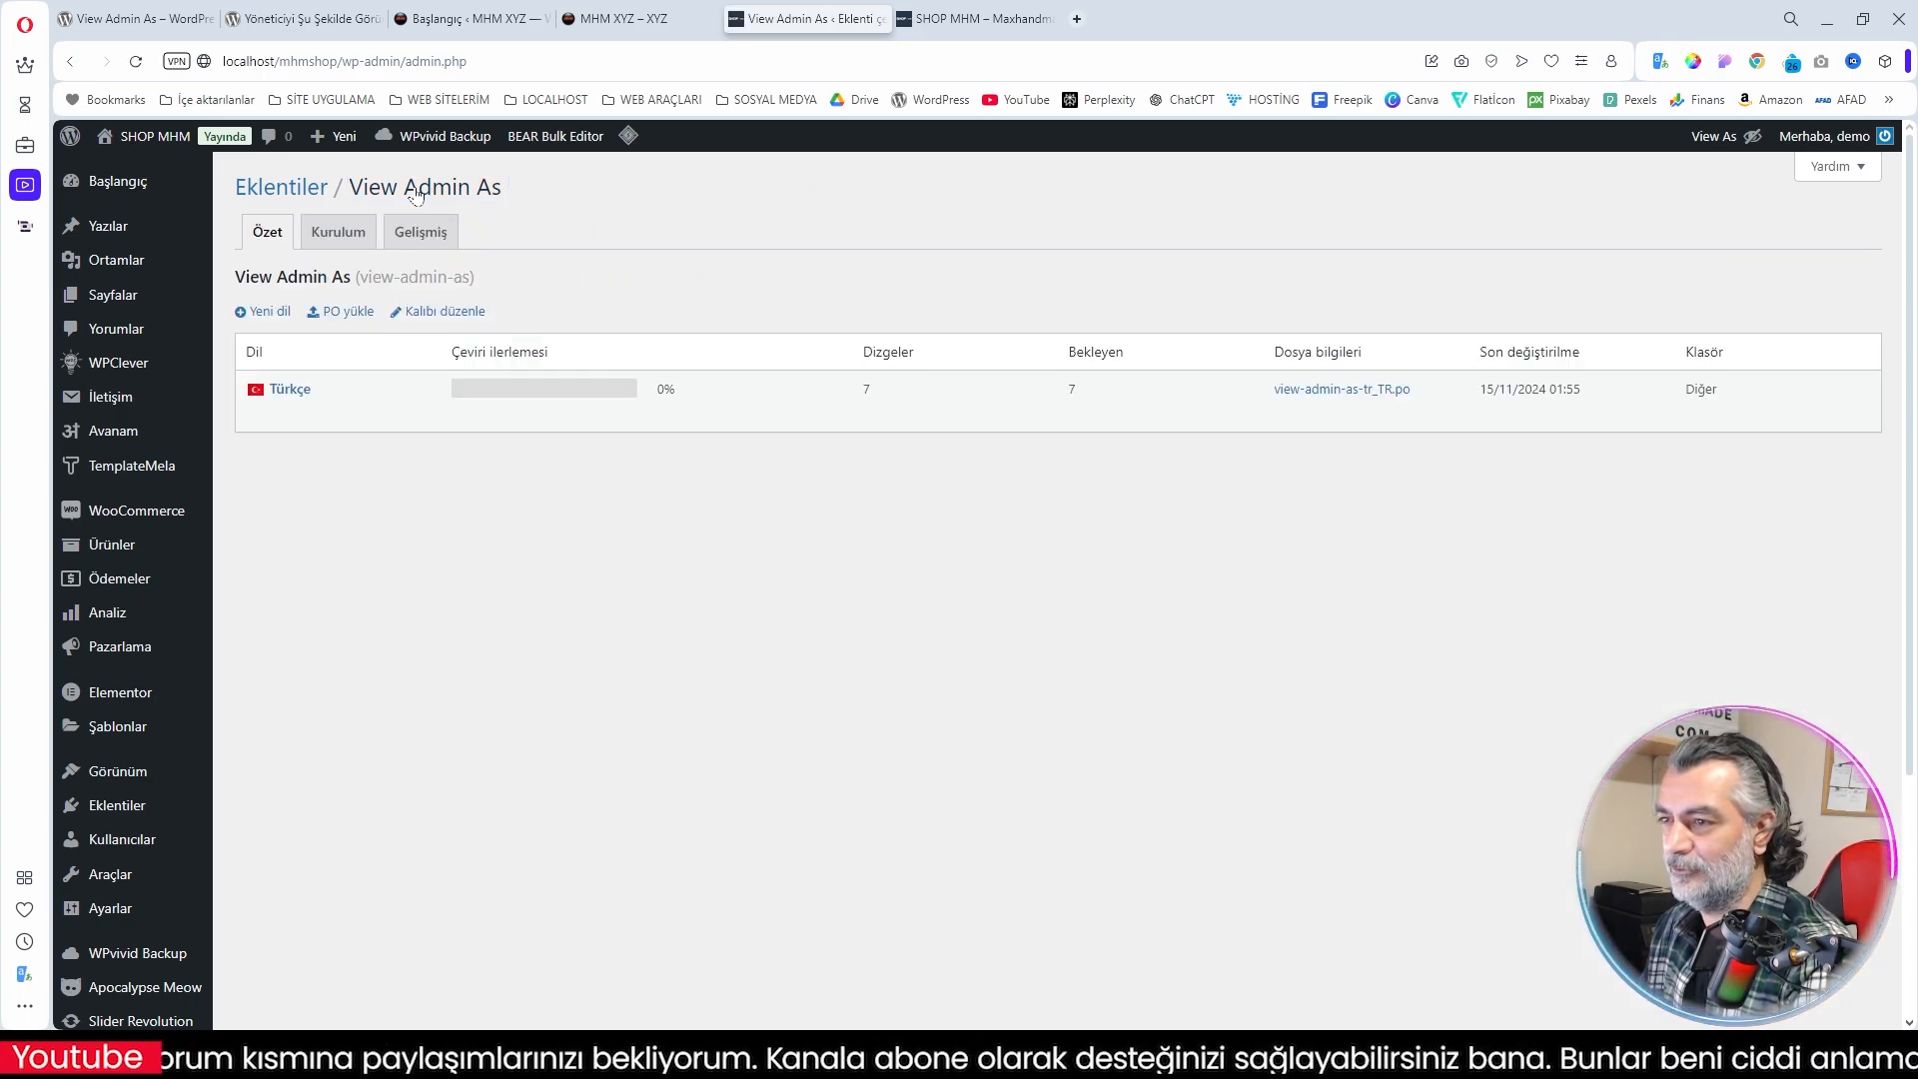
Step: Upload the ready-made Turkish PO file for View Admin As to the languages/loco/plugins location
click(349, 313)
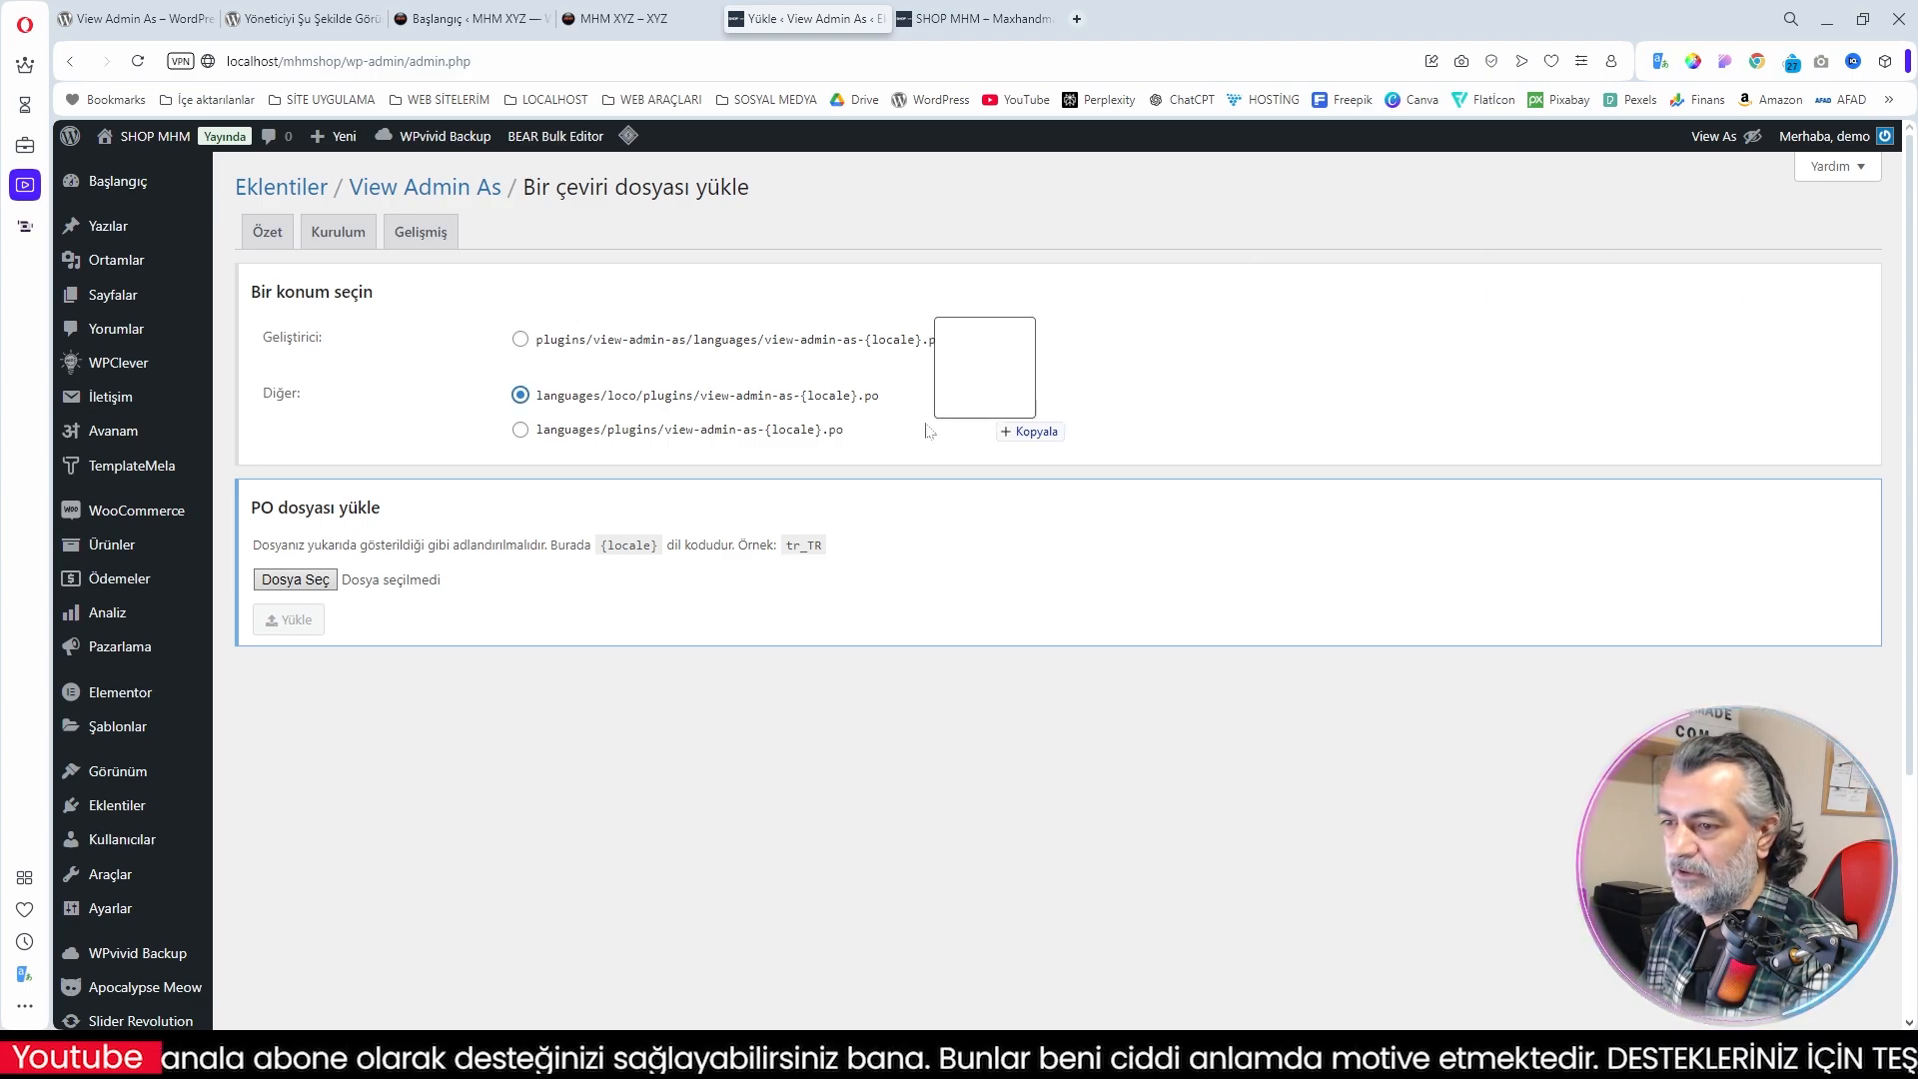
drag(984, 409, 291, 582)
click(289, 620)
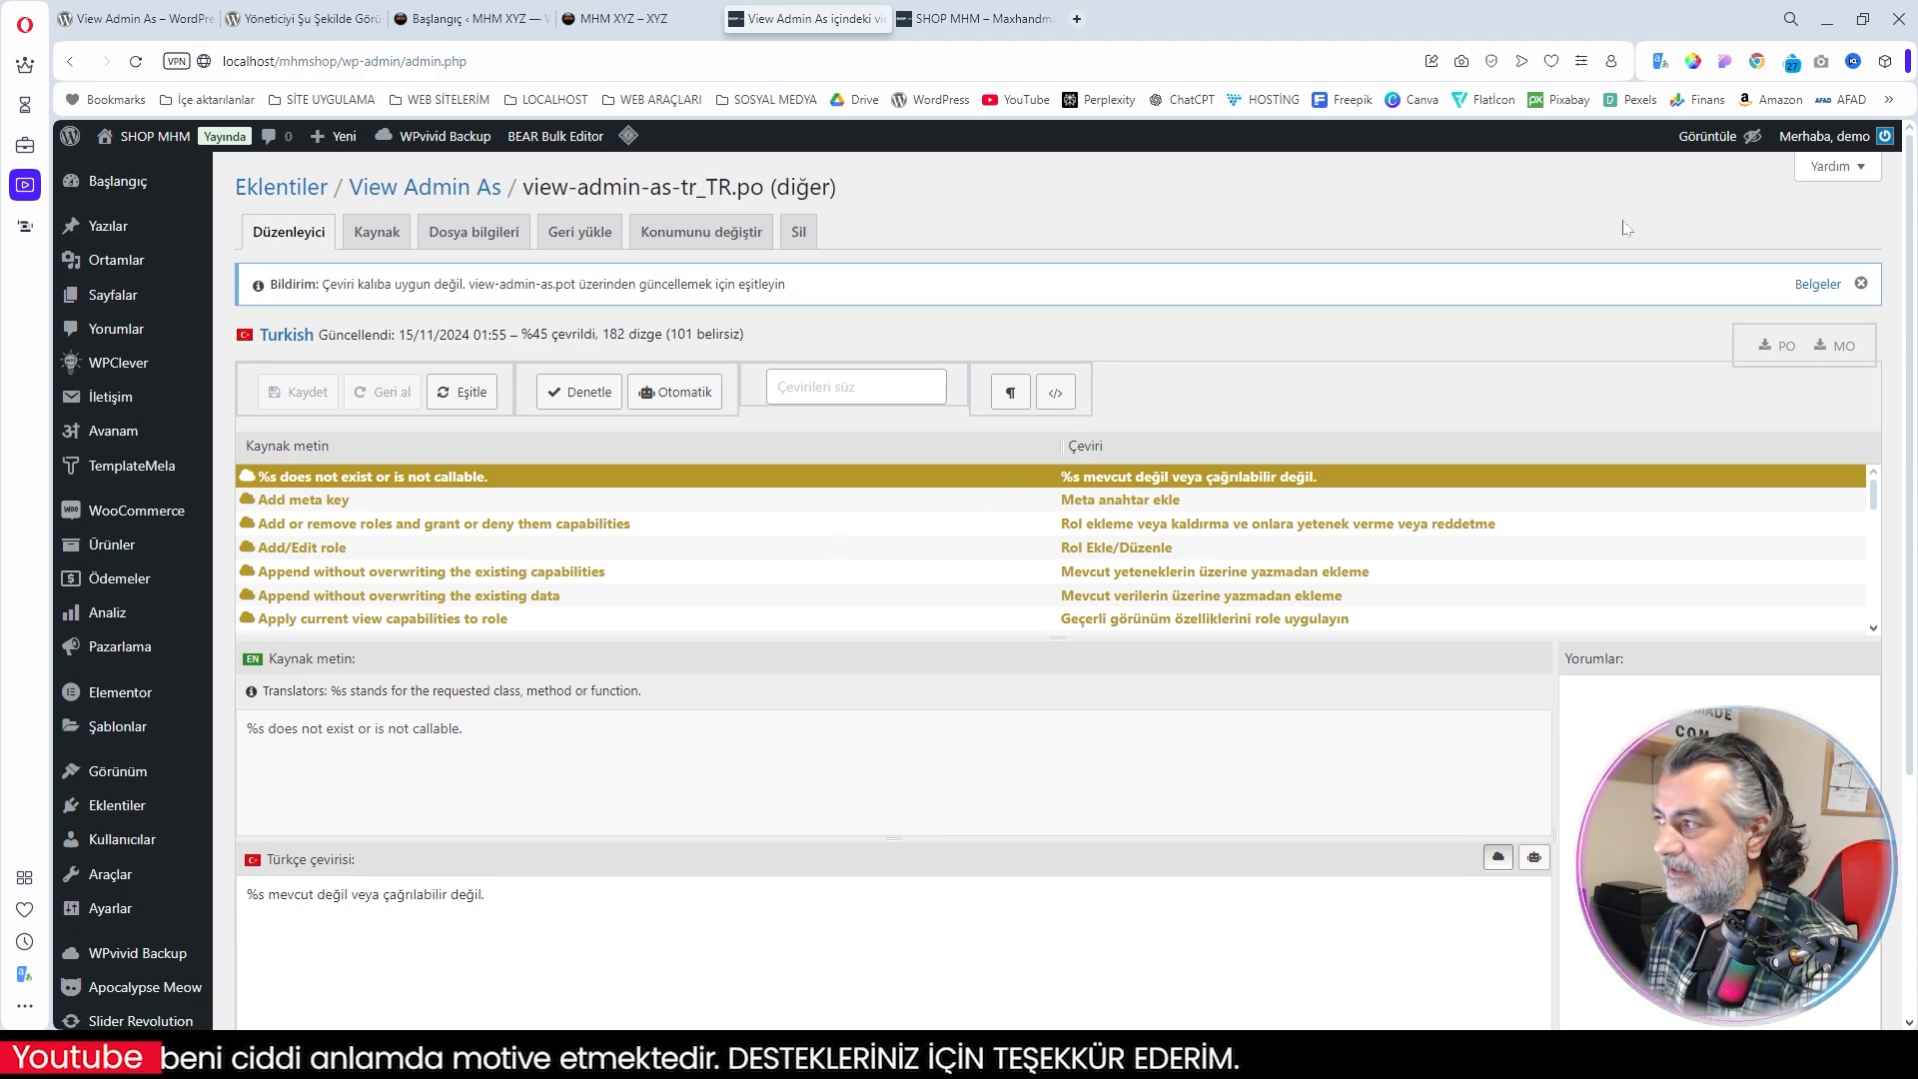
Step: Review the View Admin As settings in the toolbar and set the Konum option to Hesabım
mouse_move(1700, 140)
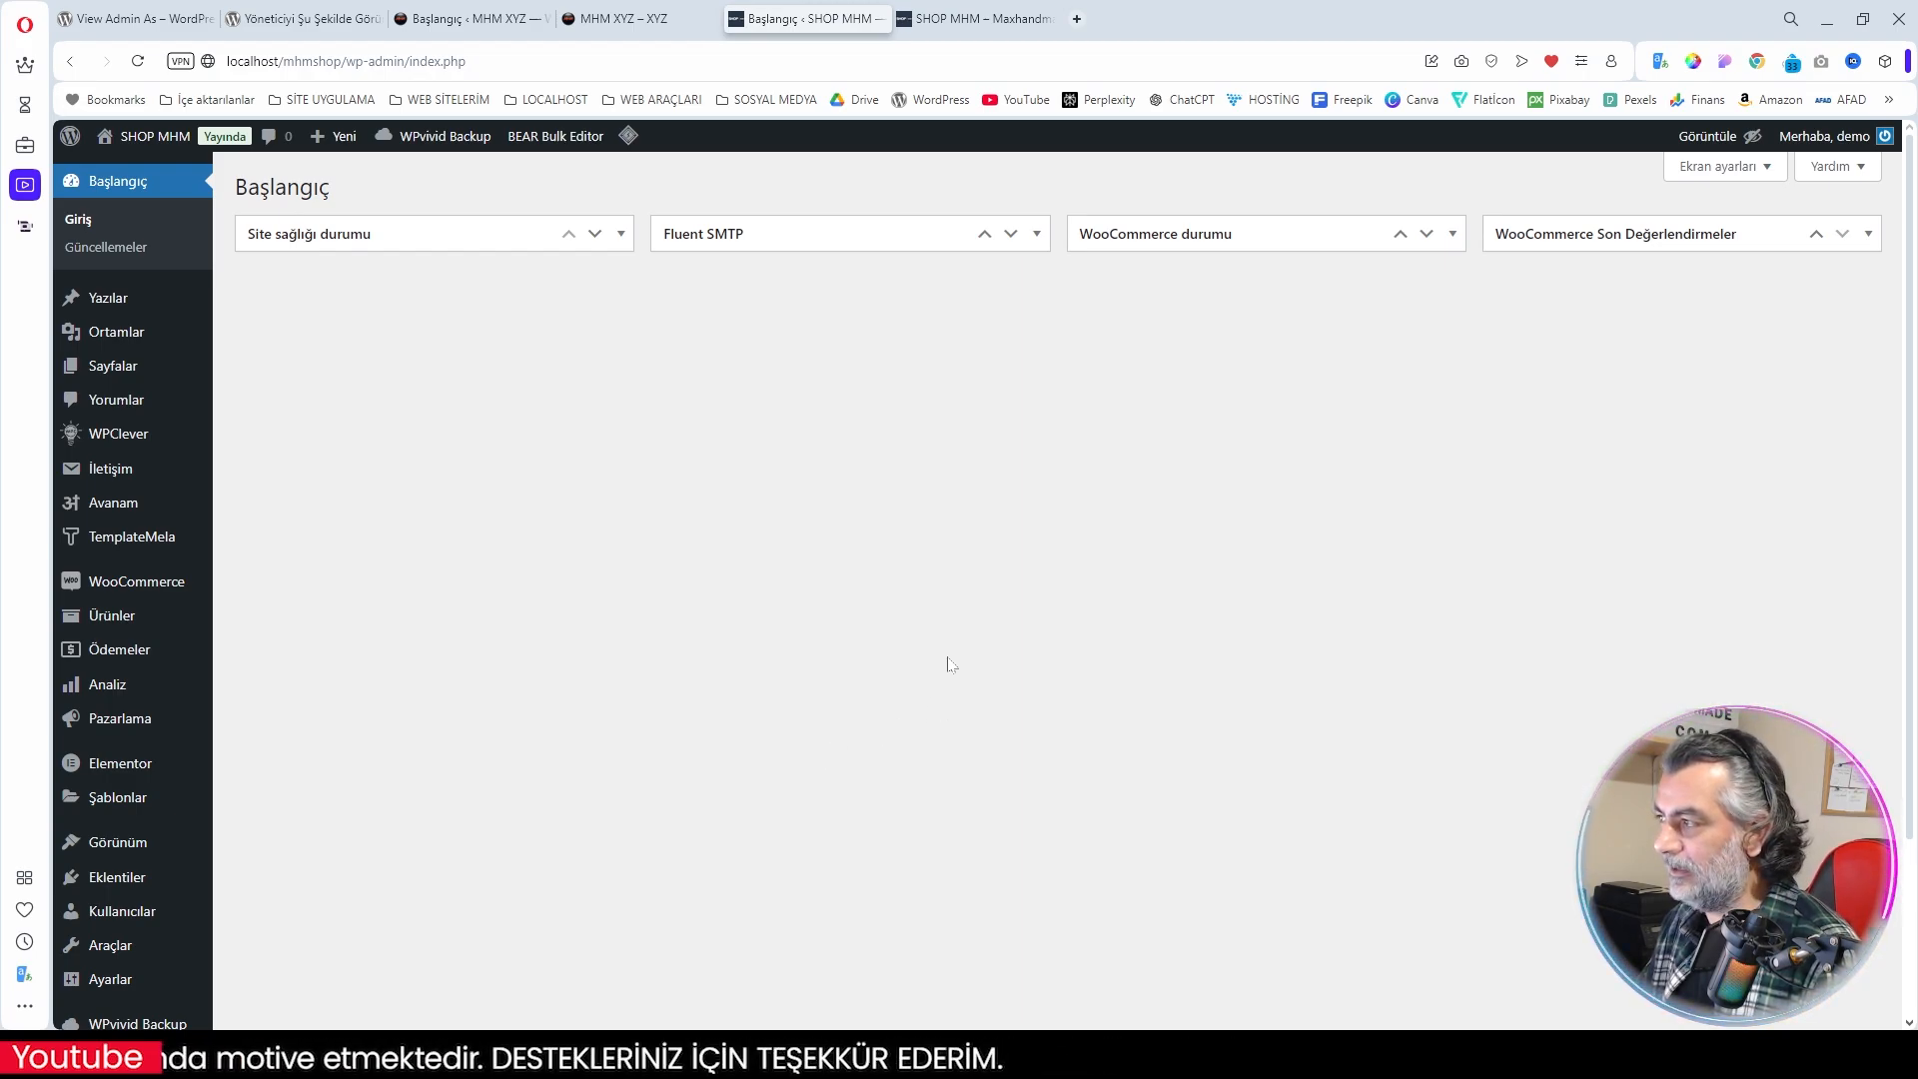
mouse_move(1679, 147)
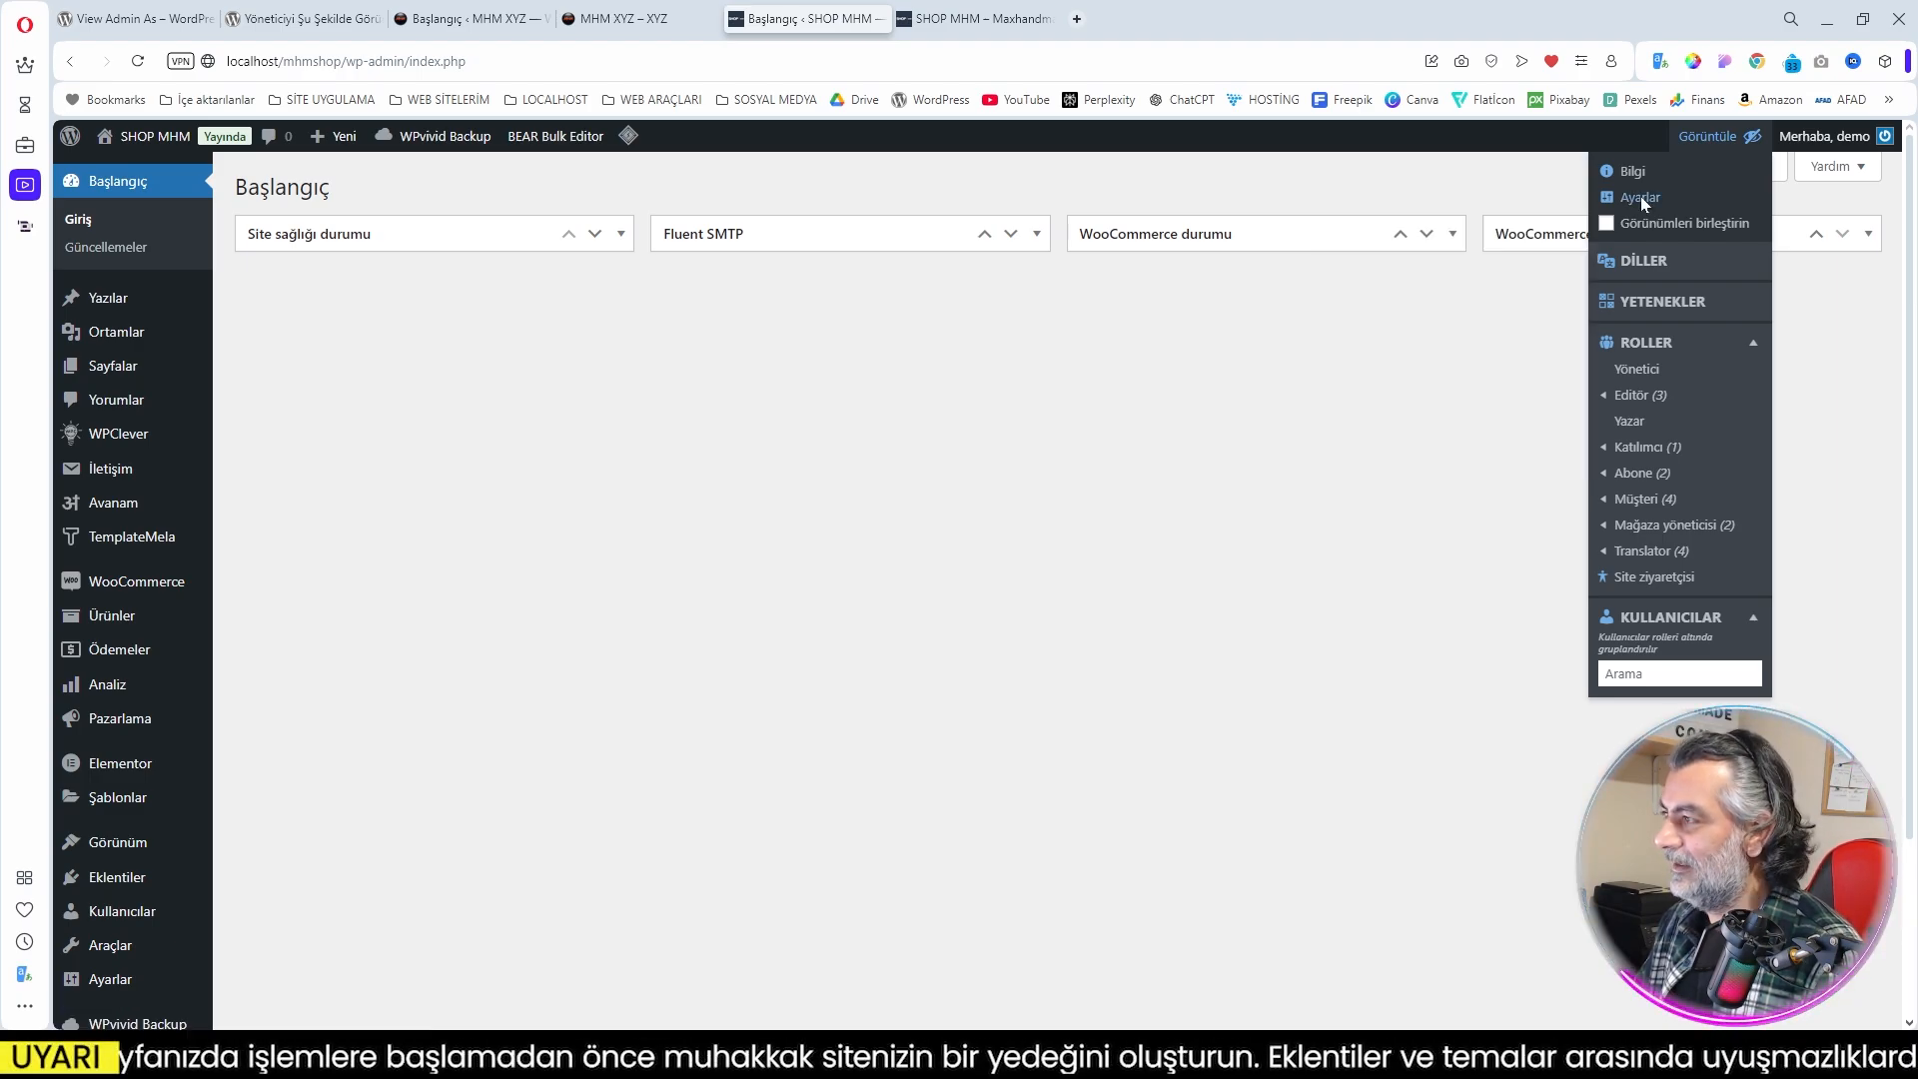
mouse_move(1641, 196)
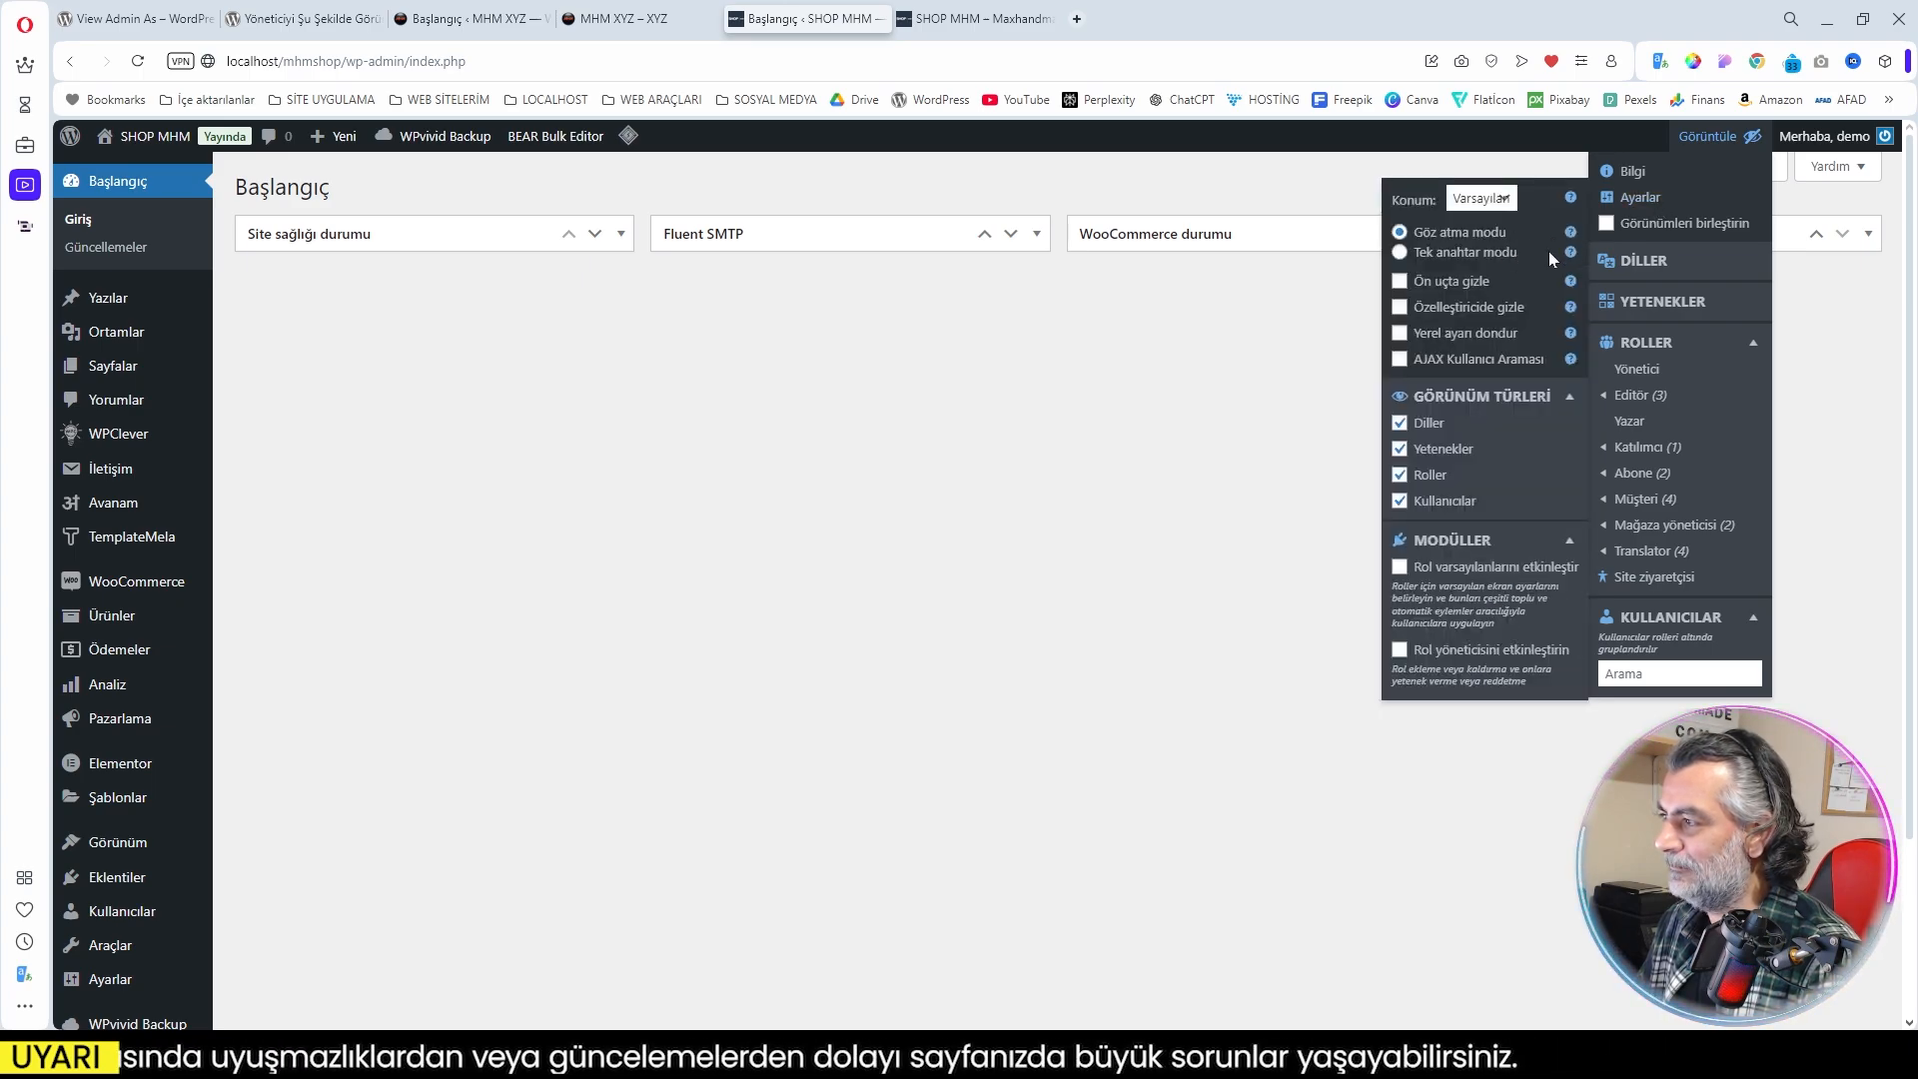
mouse_move(1570, 253)
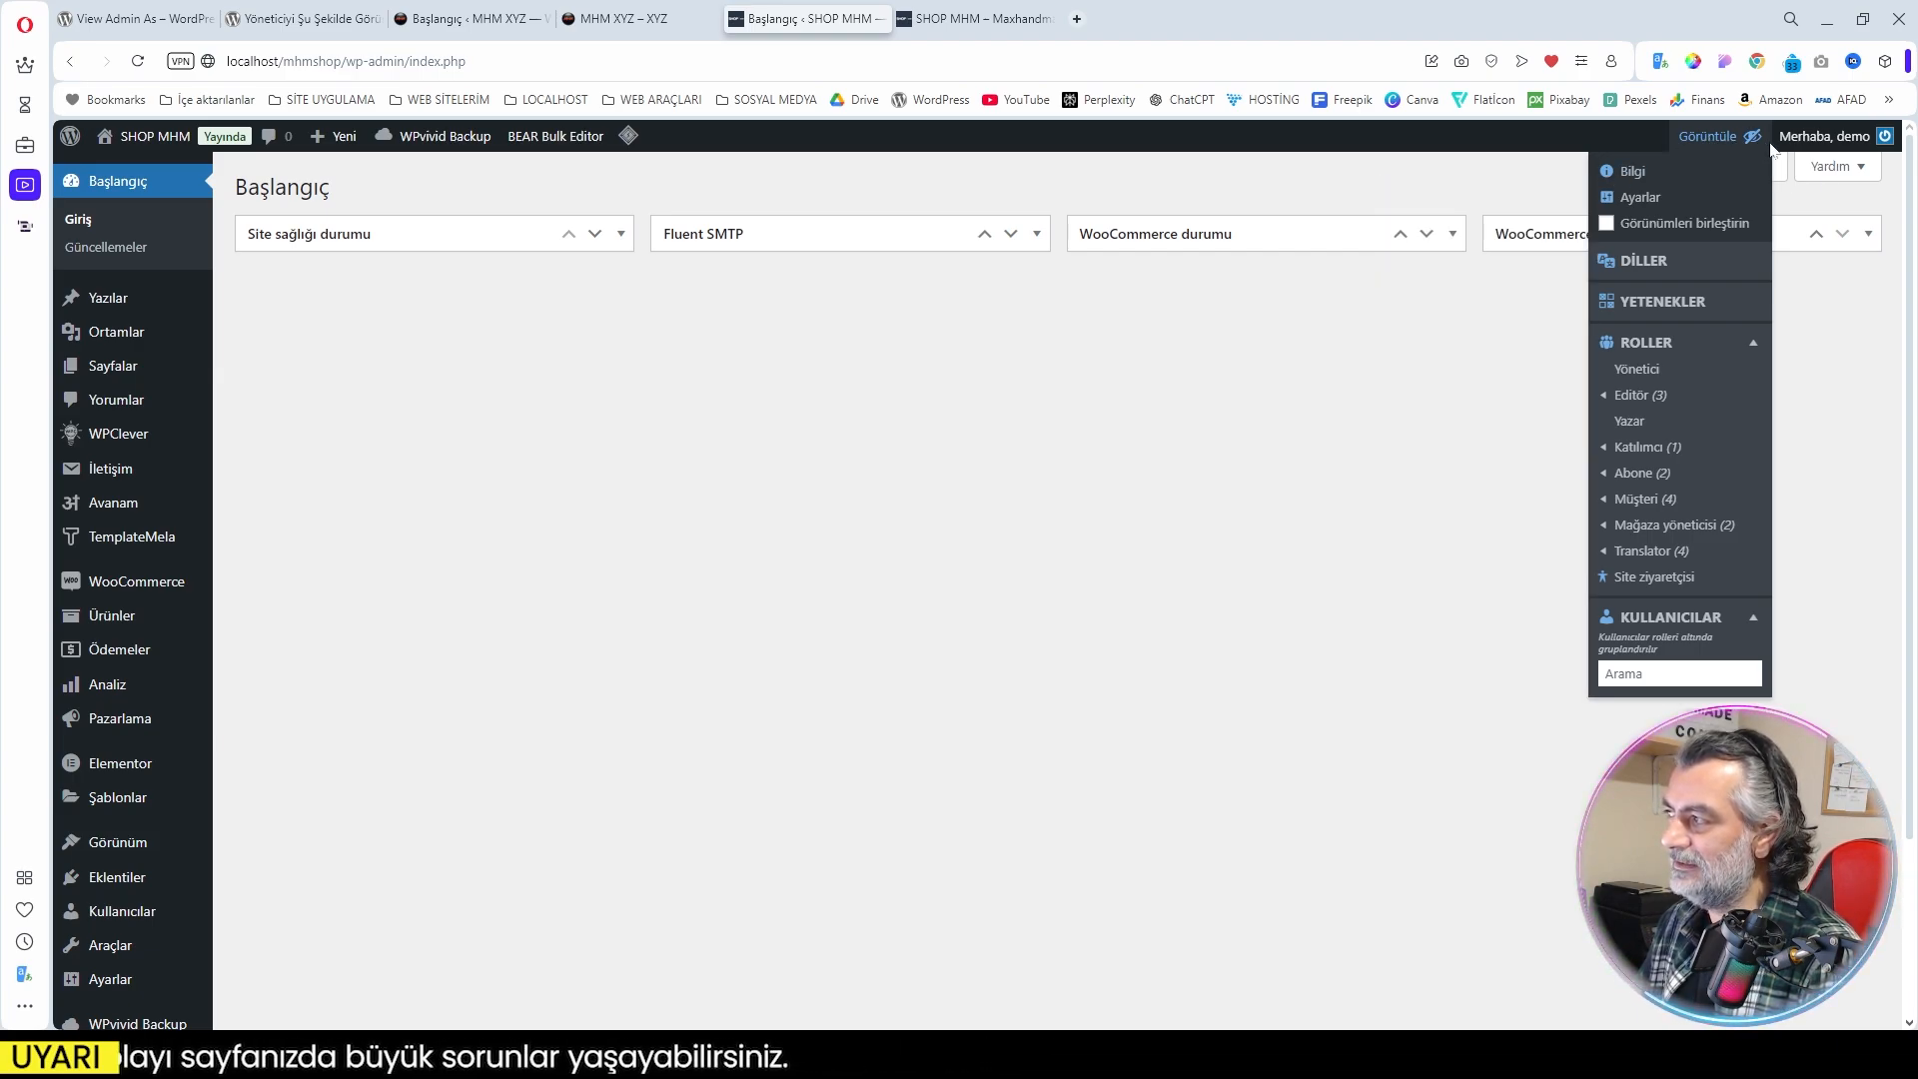
click(1482, 198)
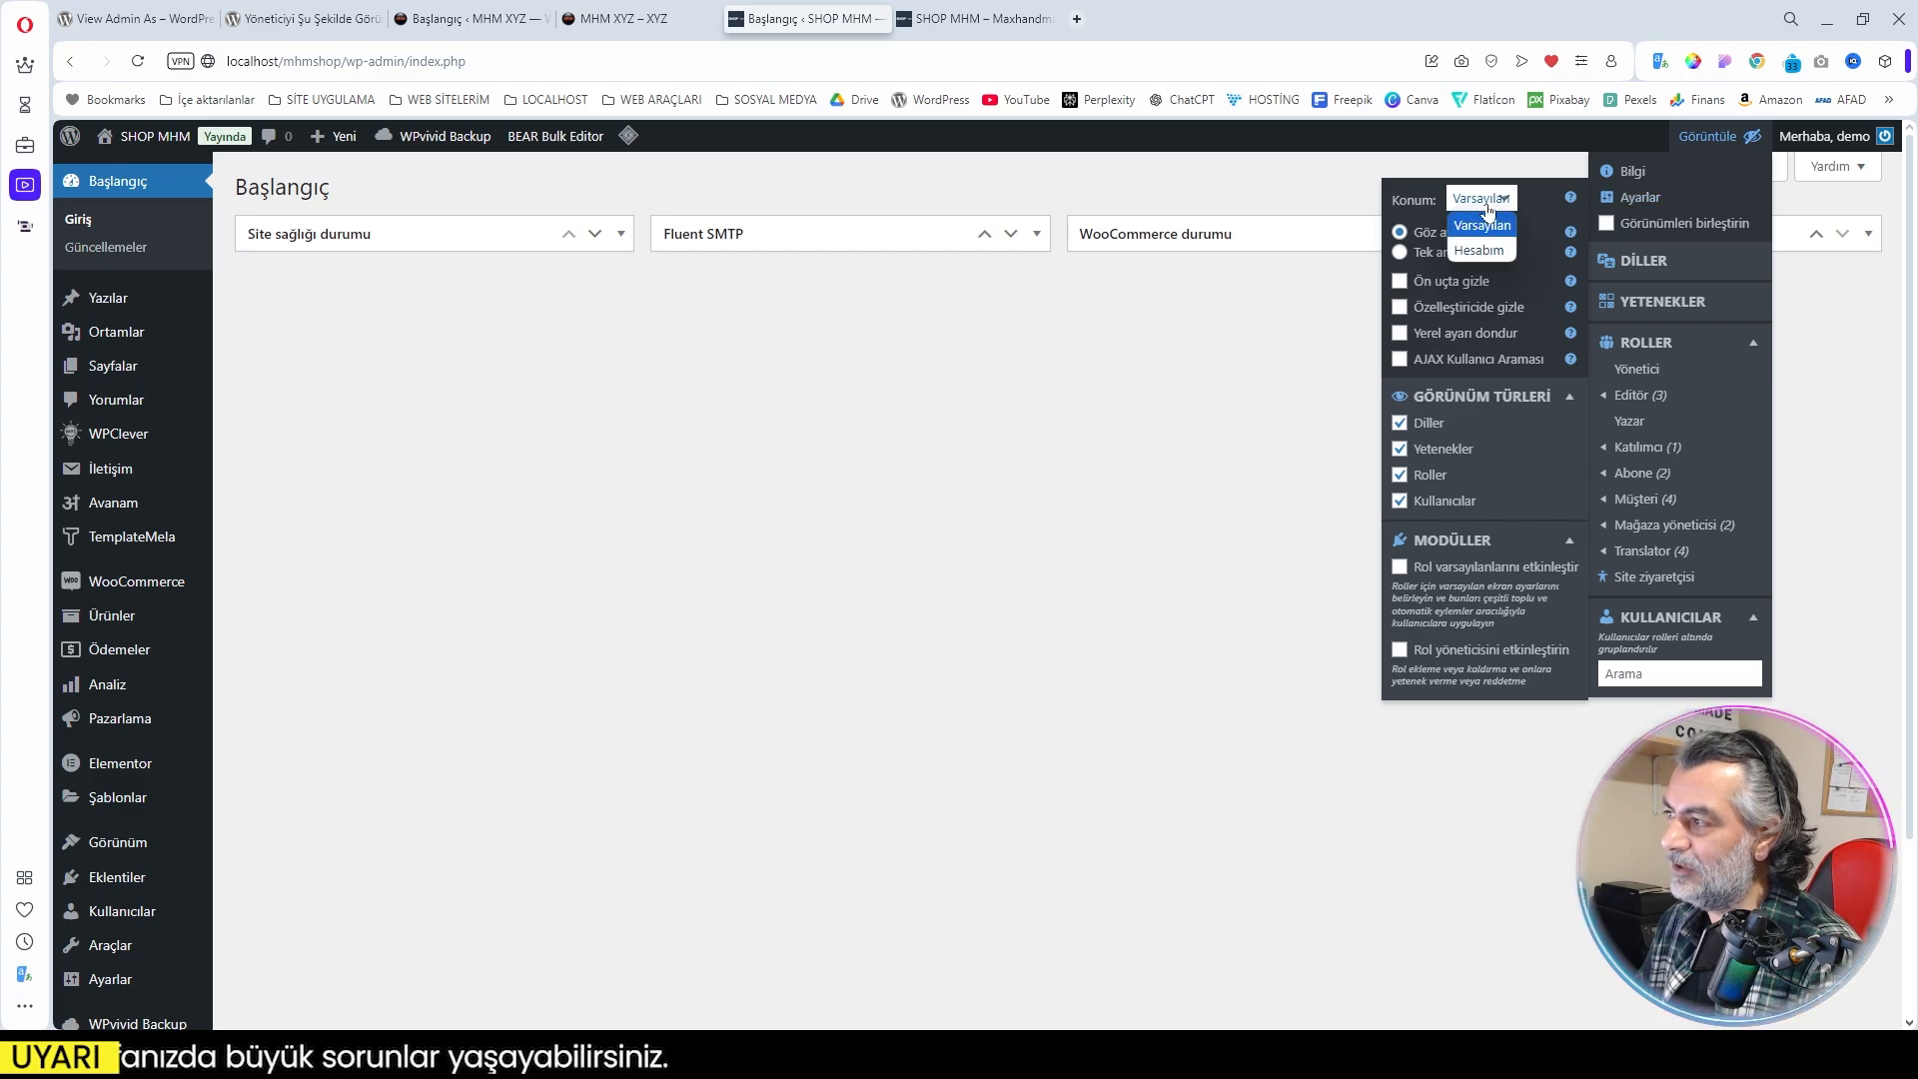
click(1483, 251)
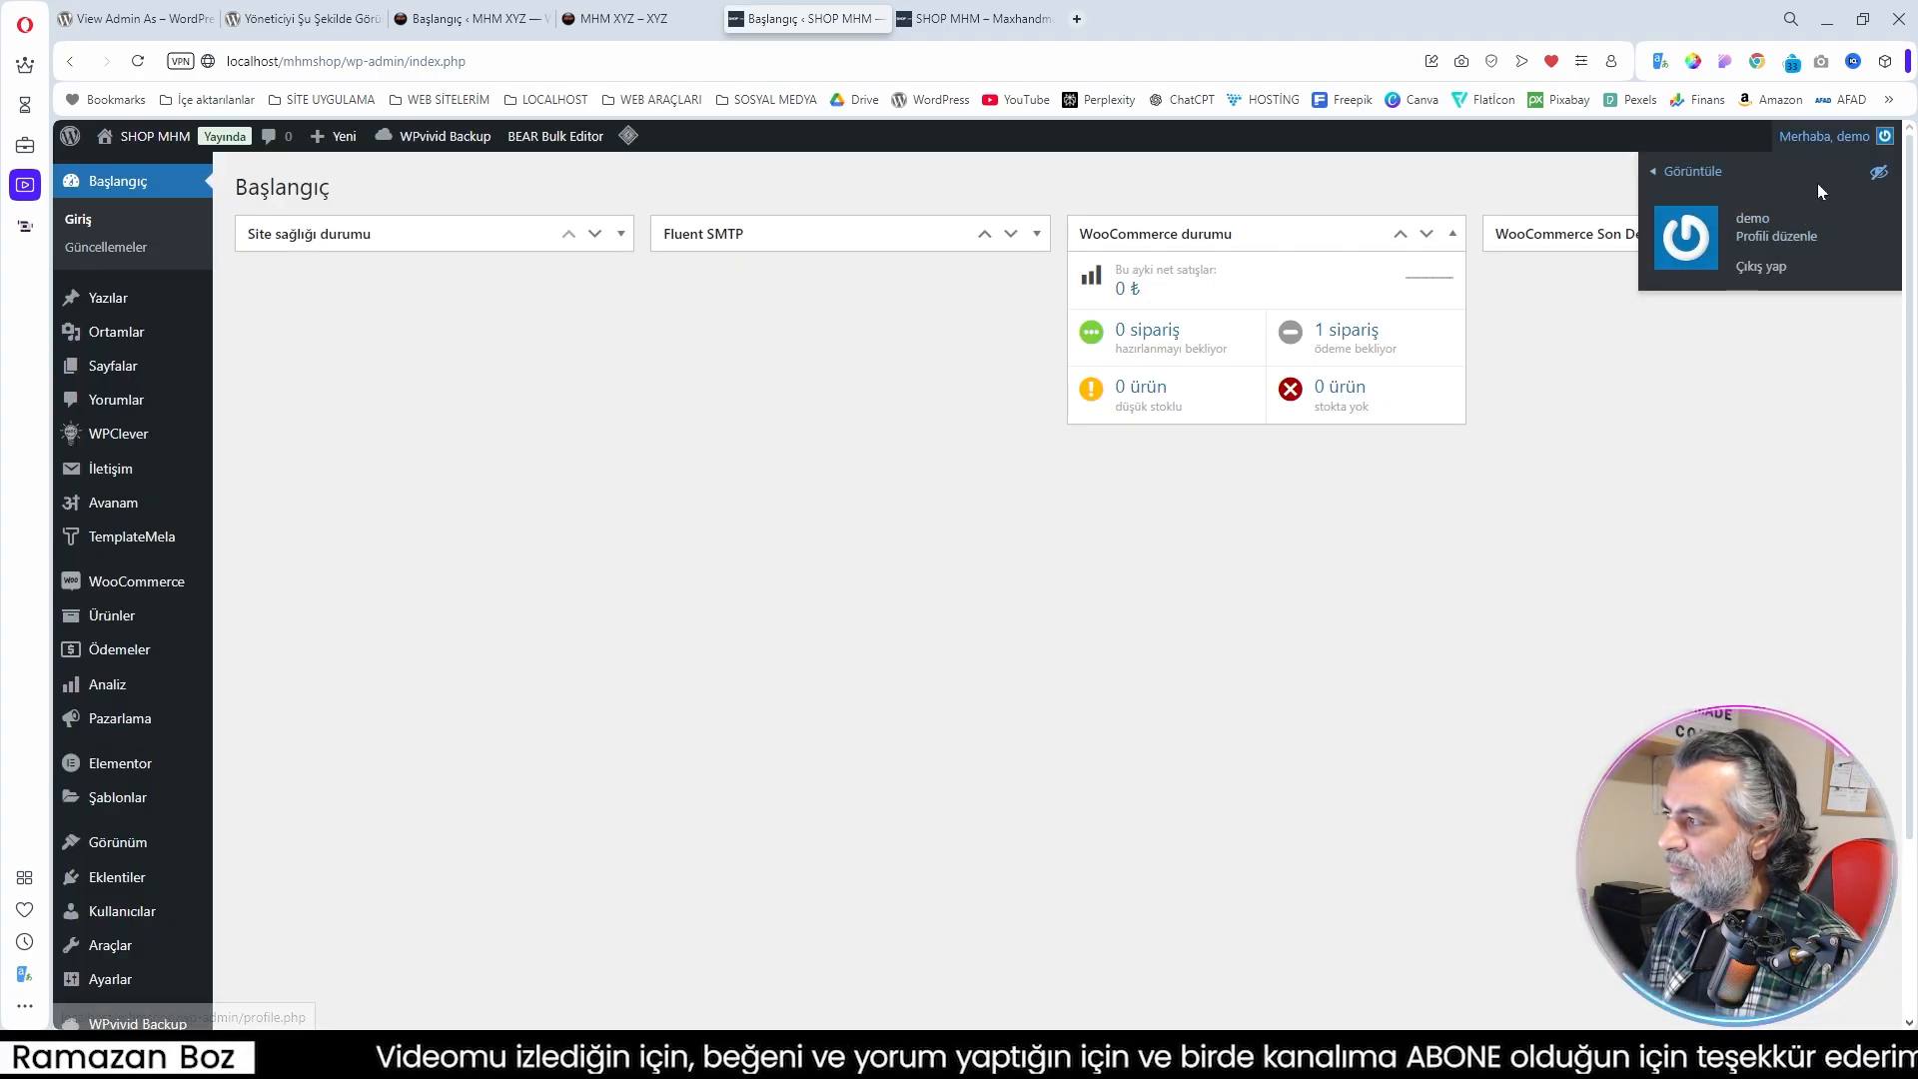
Step: Restore the View Admin As Konum setting to Varsayılan
mouse_move(1879, 178)
mouse_move(1522, 200)
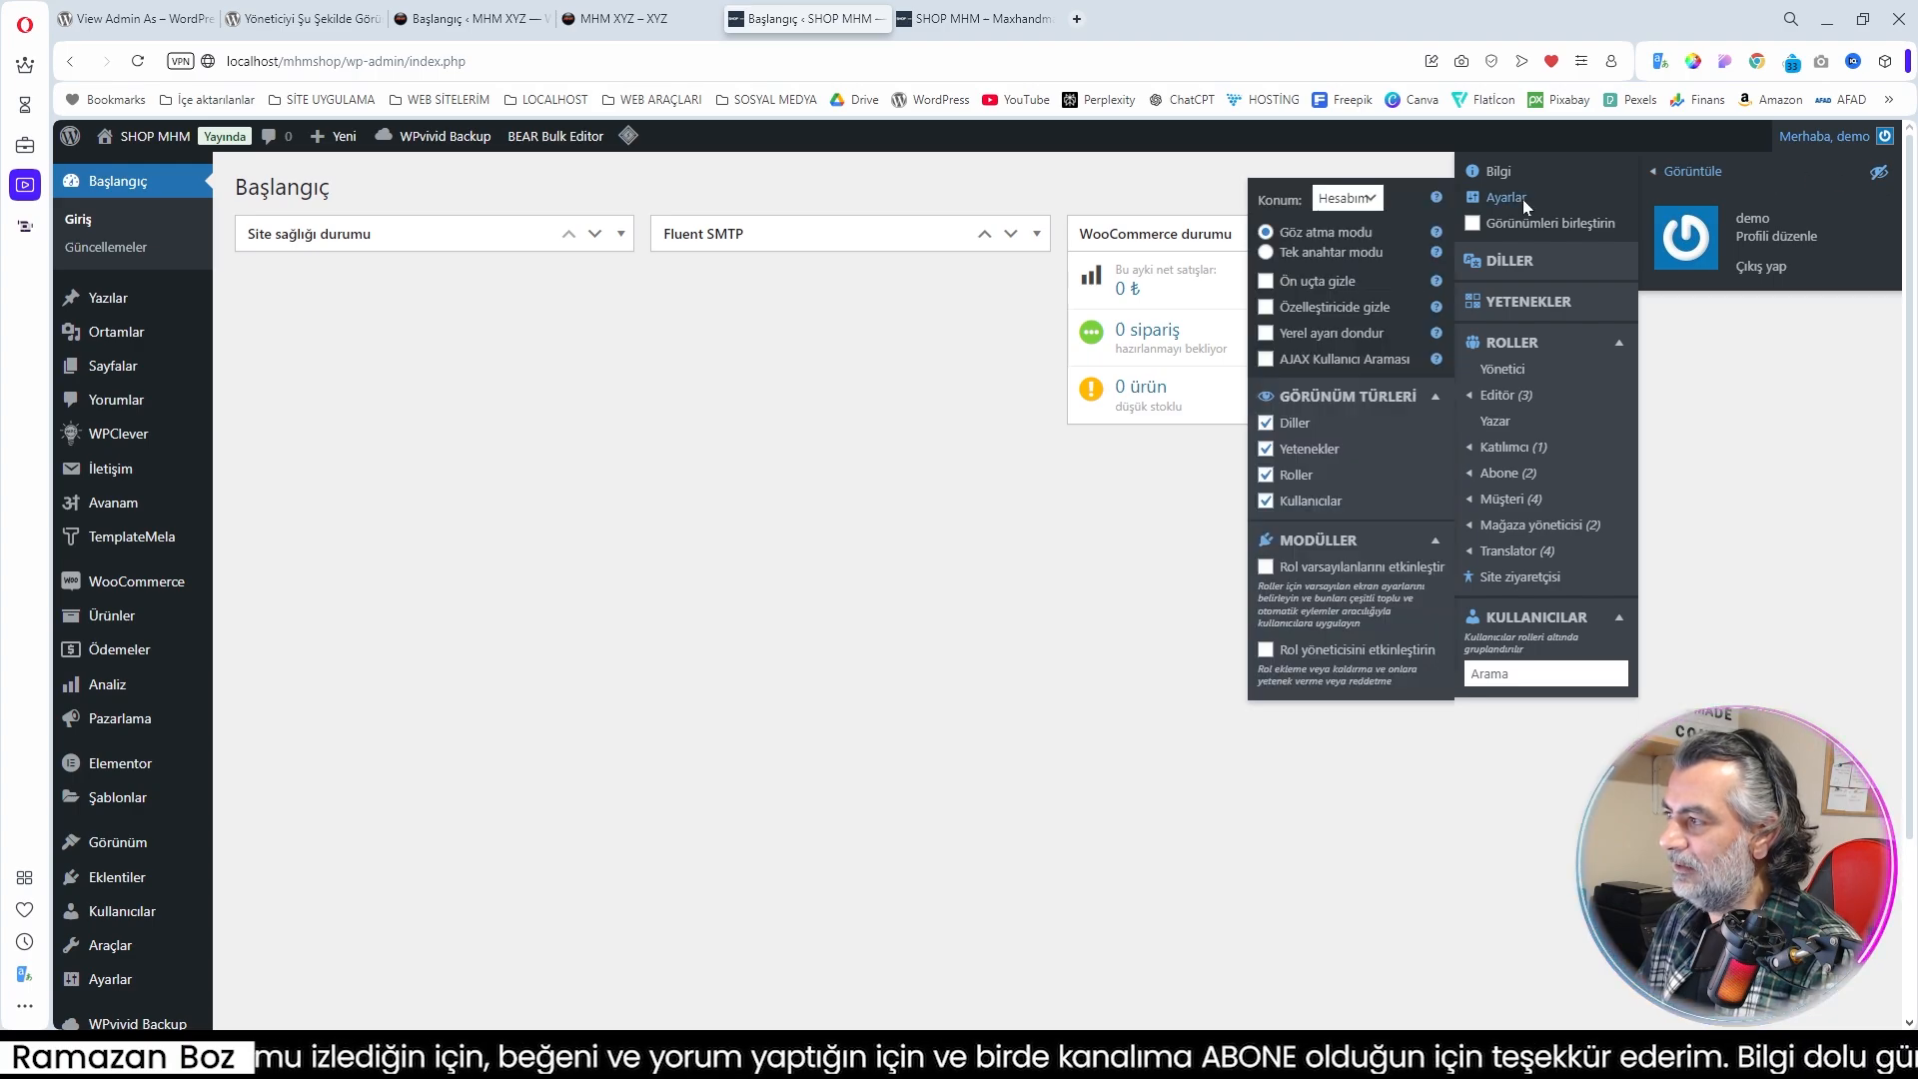
click(1374, 204)
click(1370, 218)
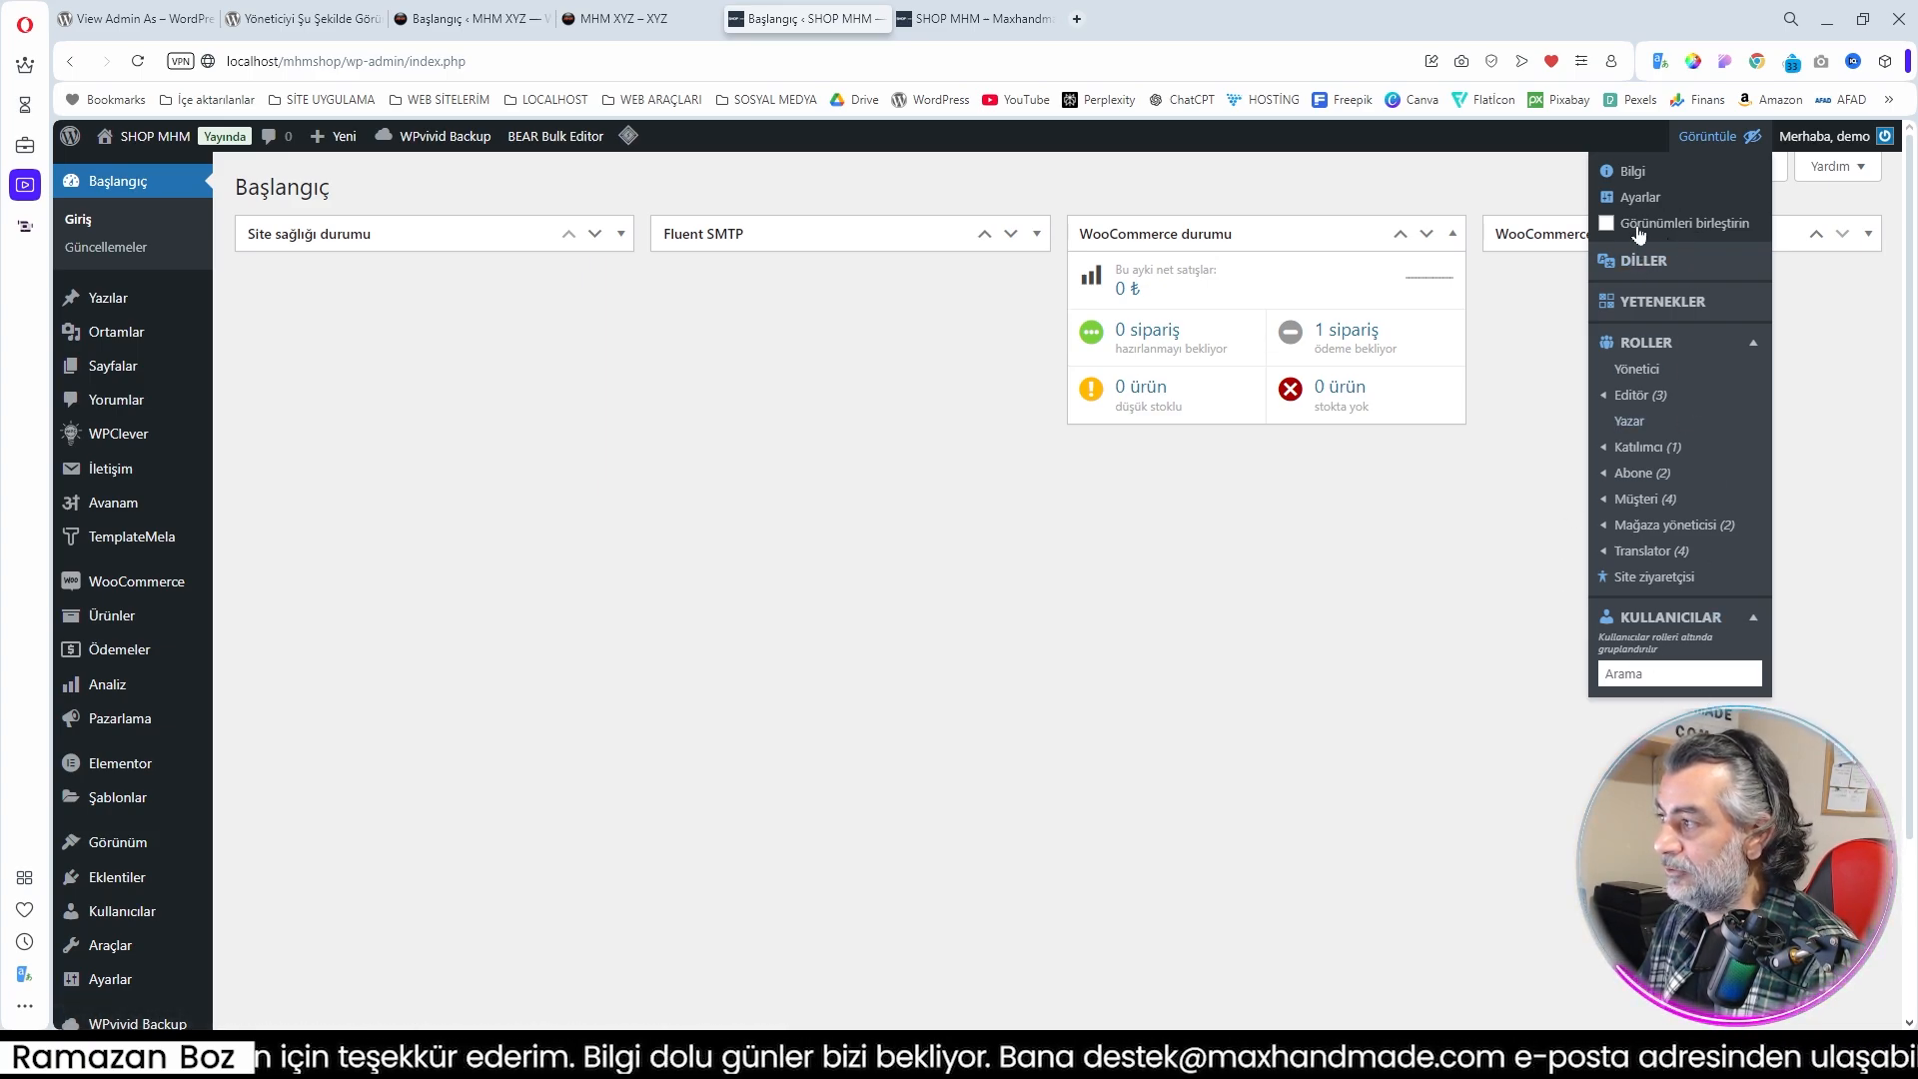
Step: Try out AJAX Kullanıcı Araması by enabling it, opening its user search-type list, and disabling it again
mouse_move(1646, 194)
click(1402, 367)
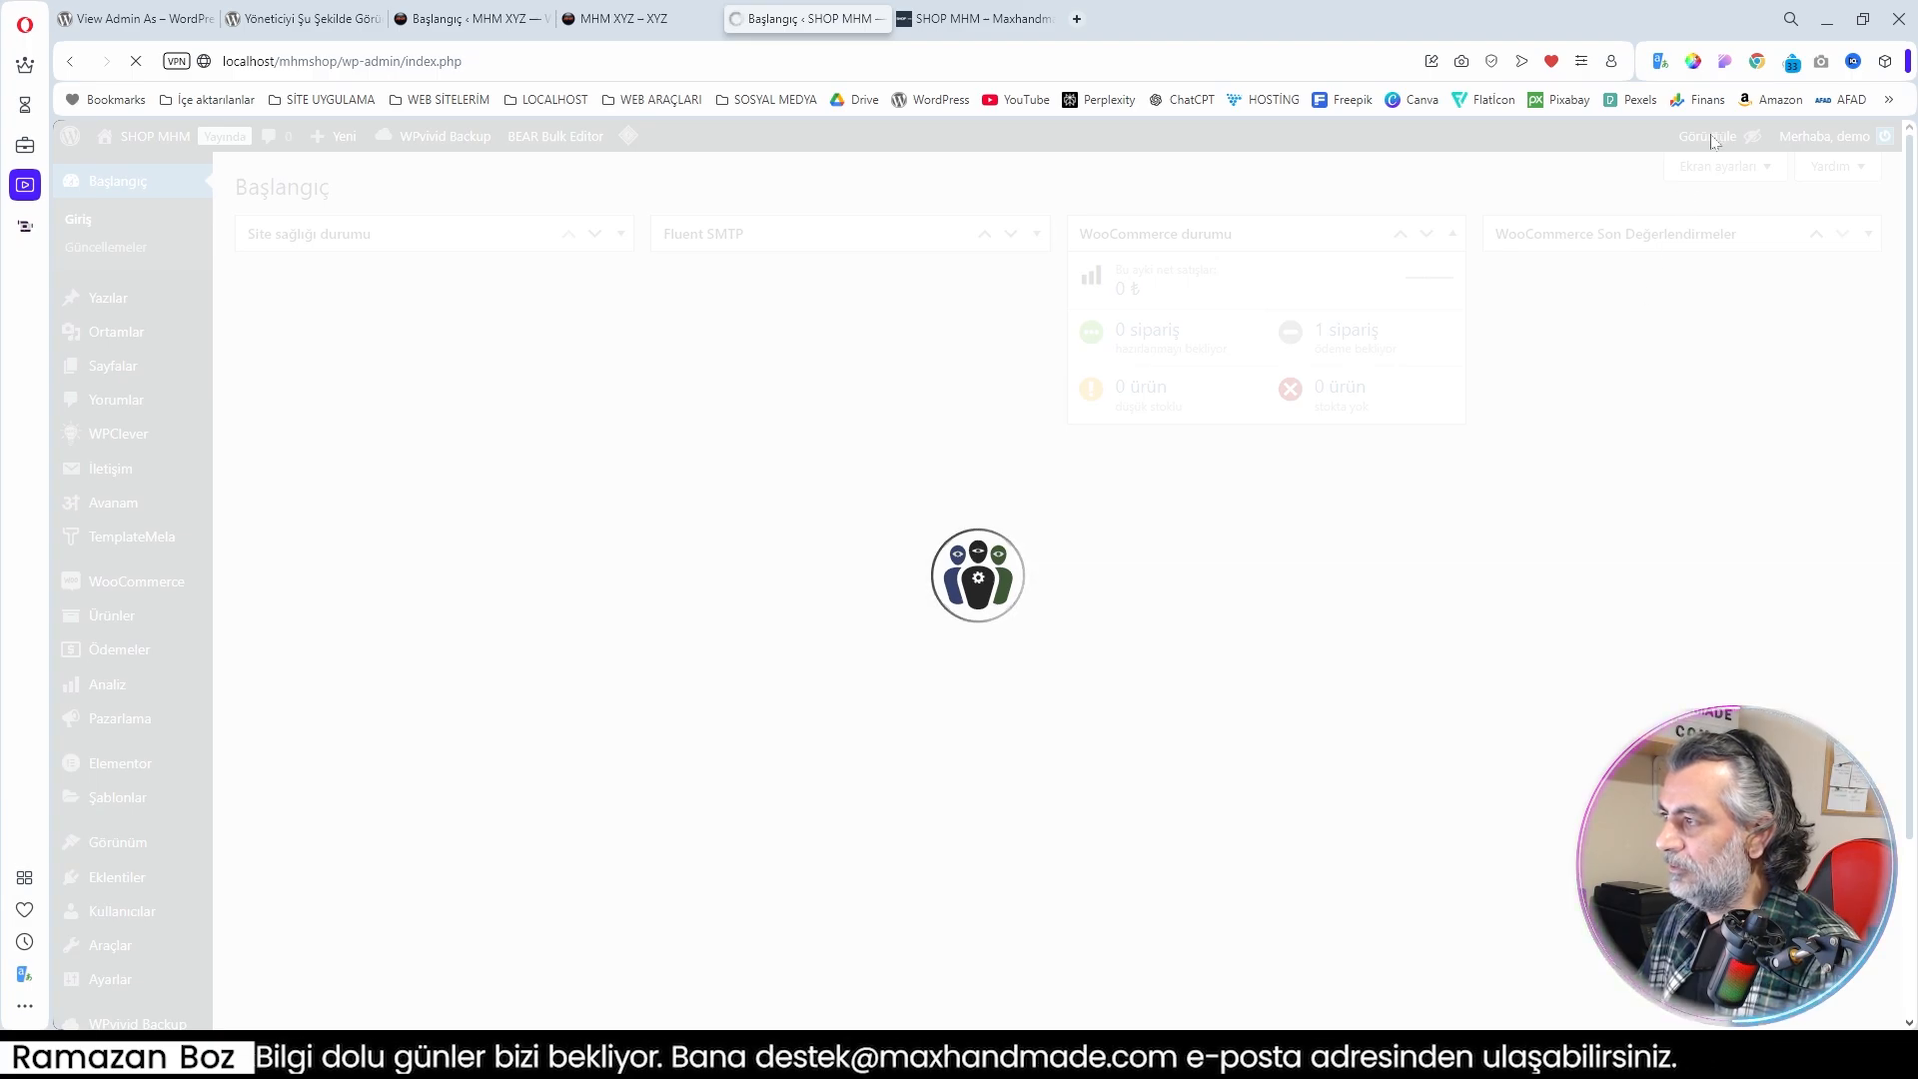
mouse_move(1714, 140)
click(1679, 648)
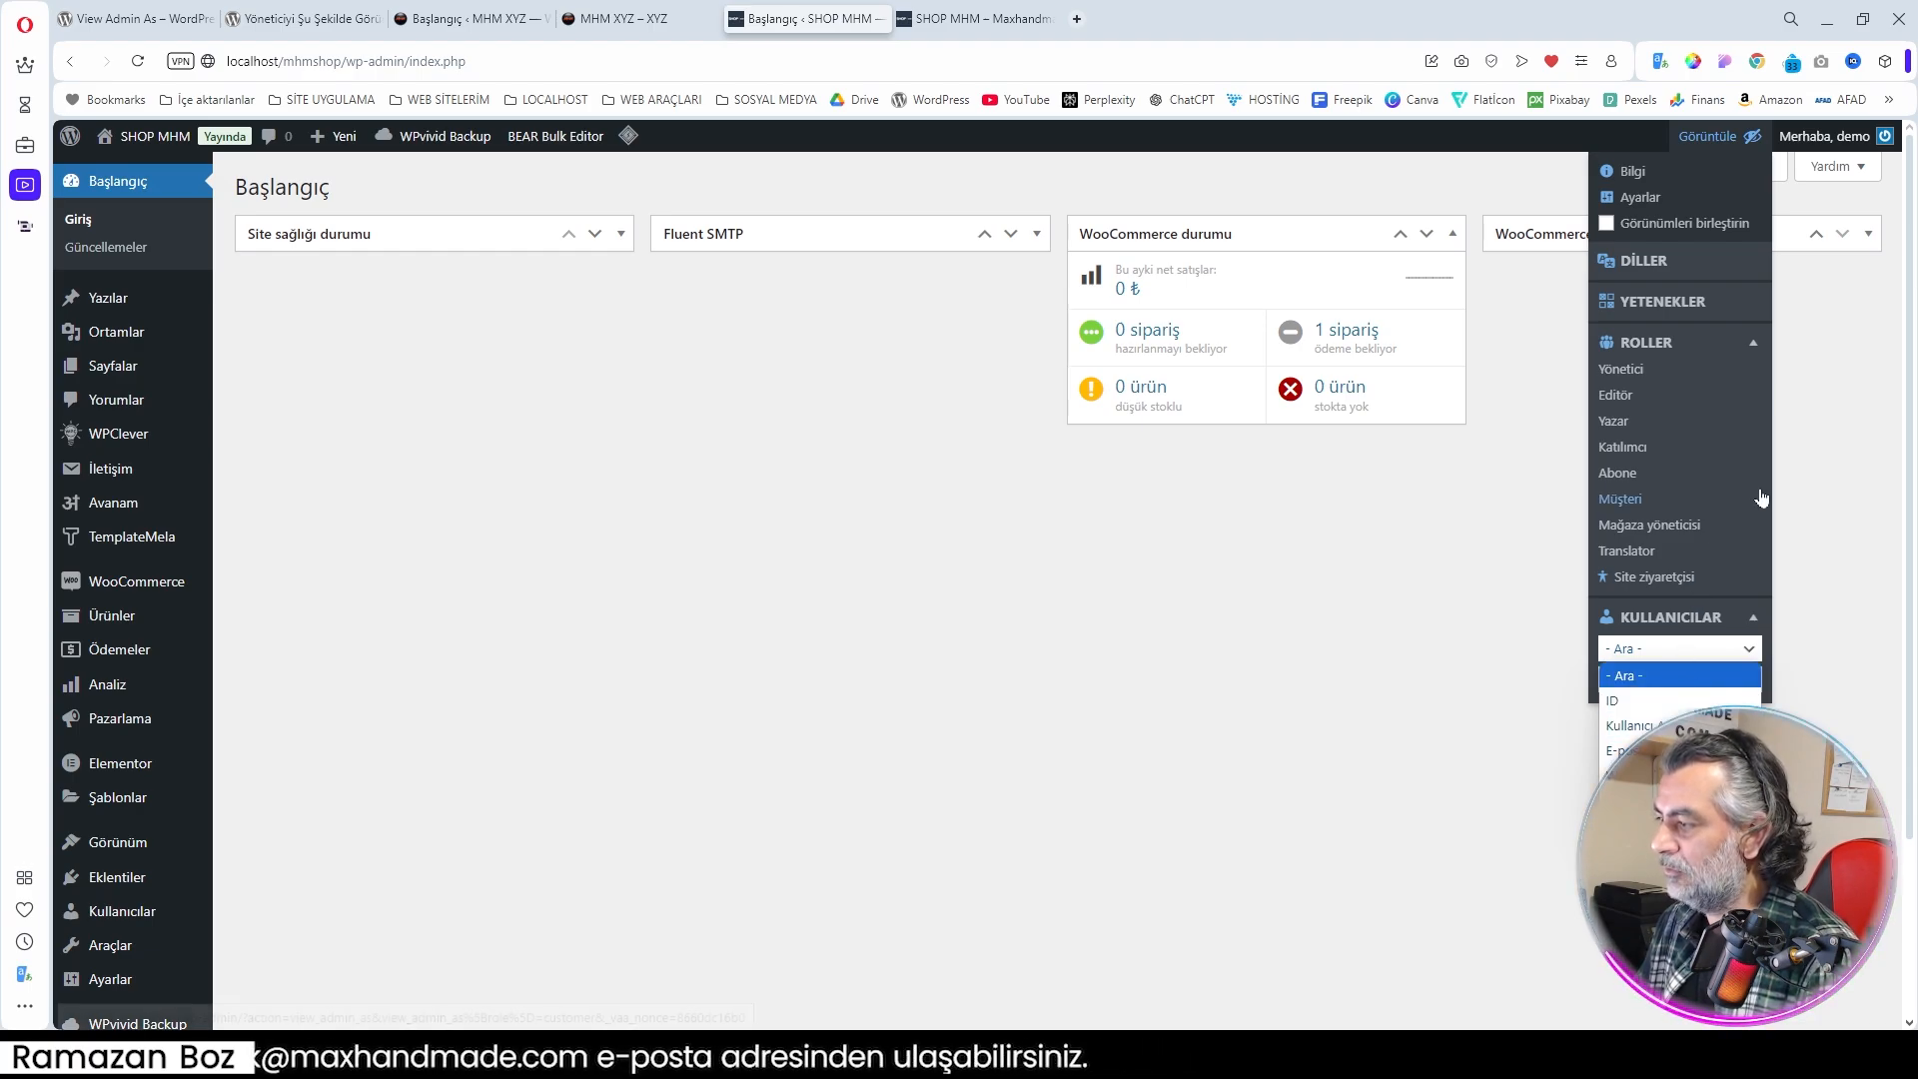
mouse_move(1638, 197)
click(1400, 360)
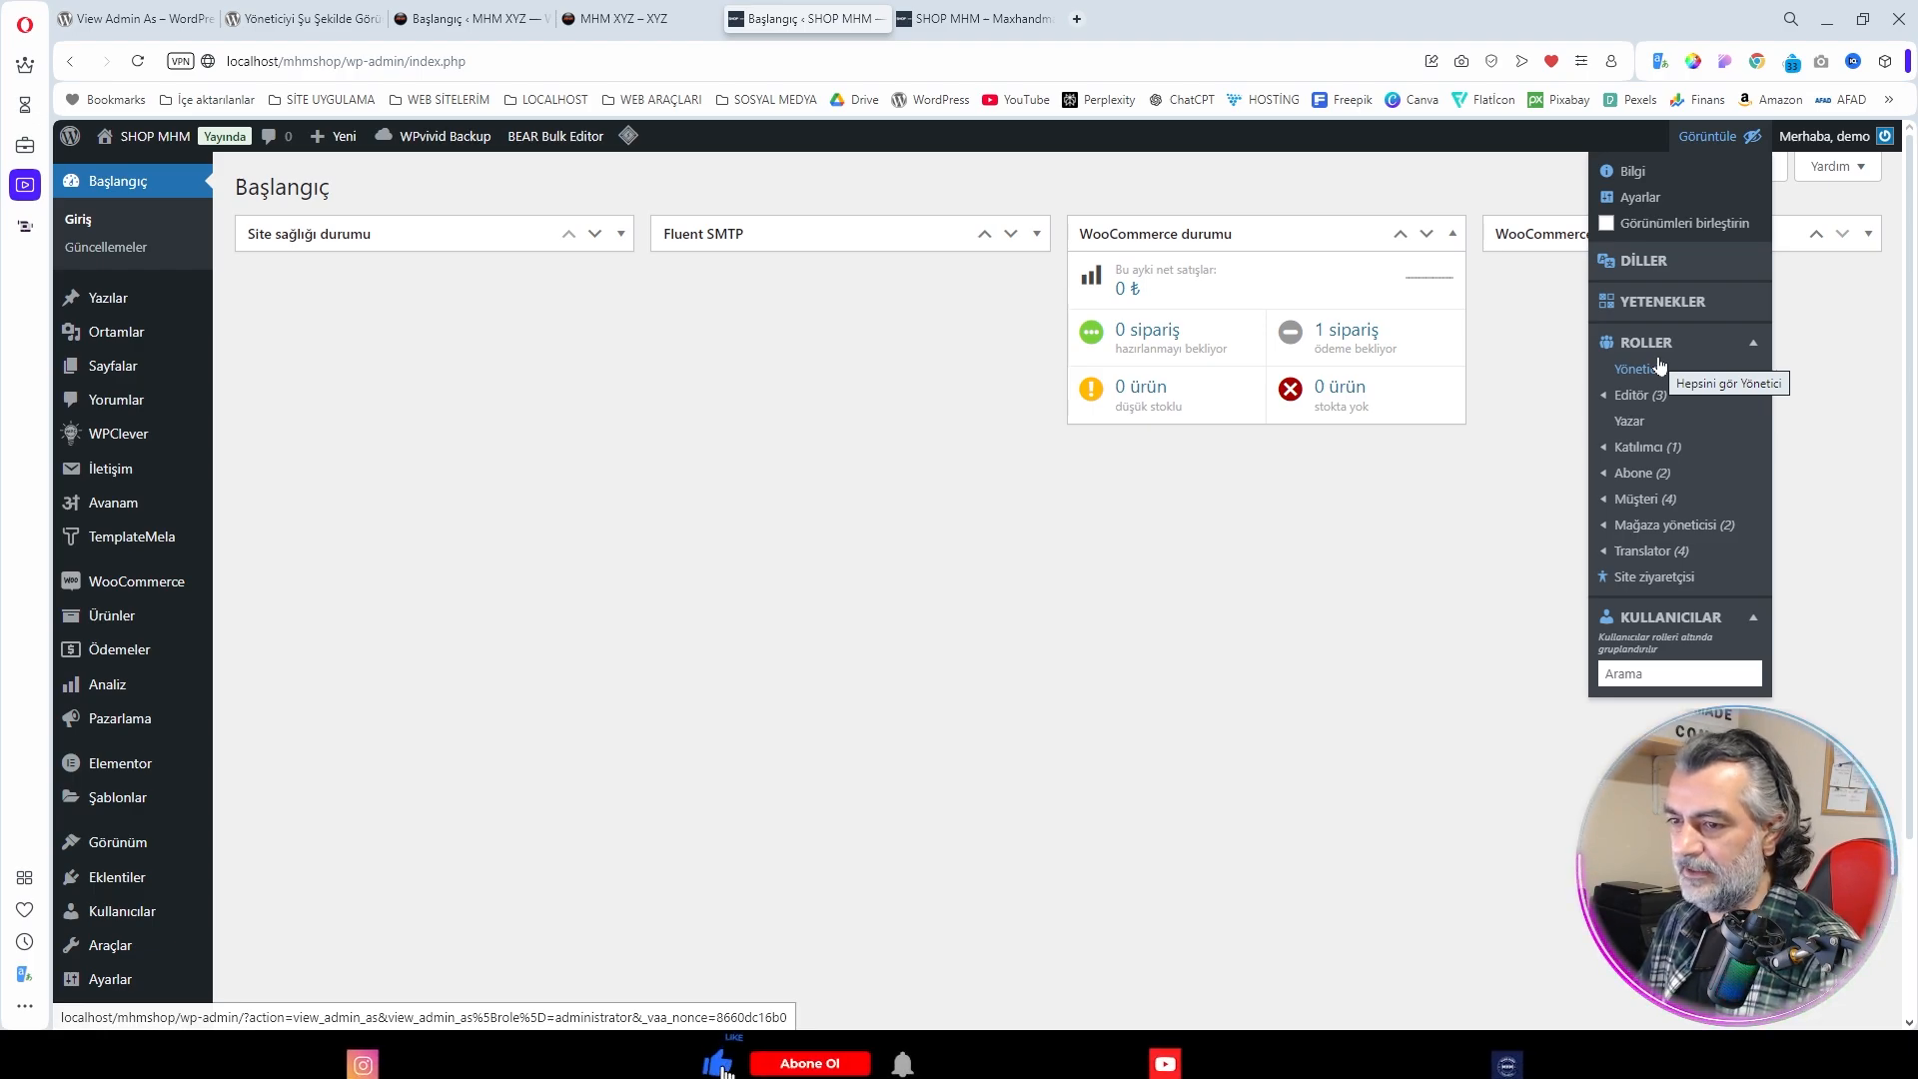
Step: View the site as Site ziyaretçisi and browse through the storefront home page
mouse_move(1660, 398)
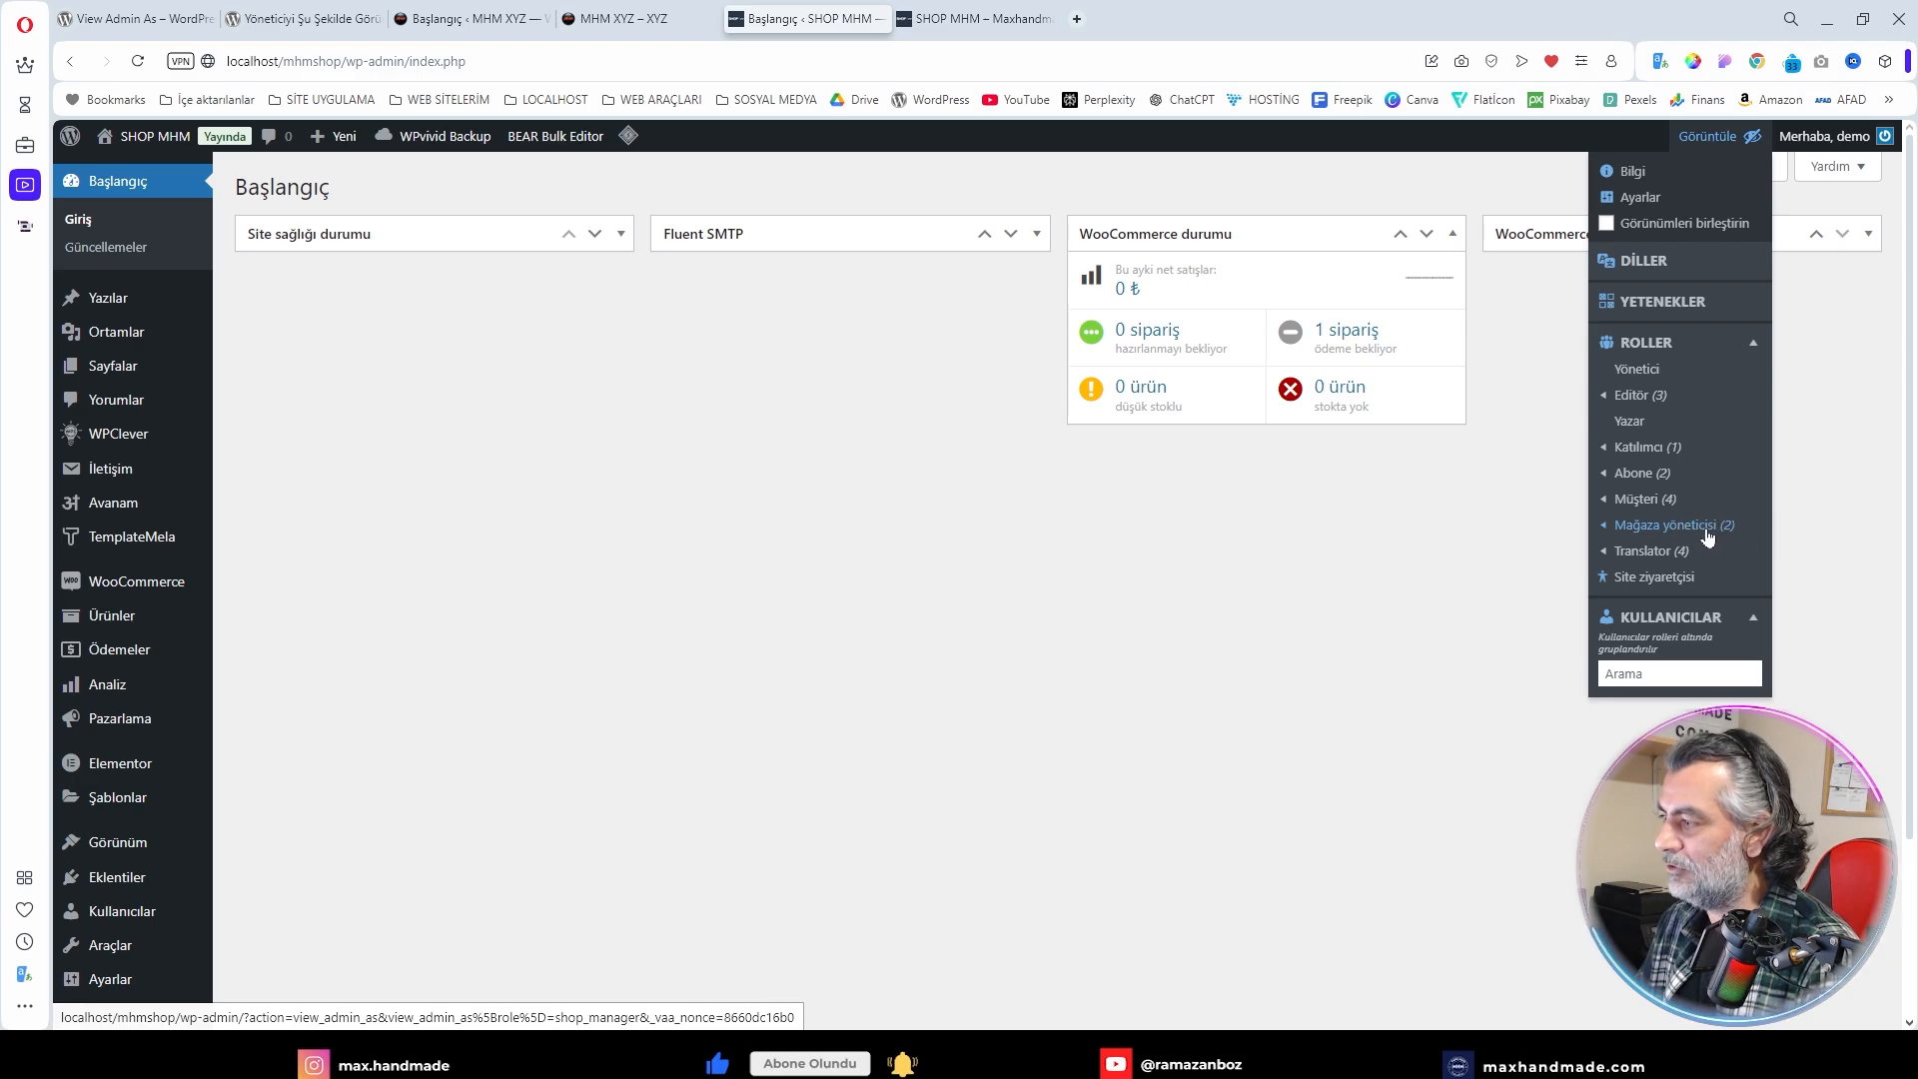
mouse_move(1694, 557)
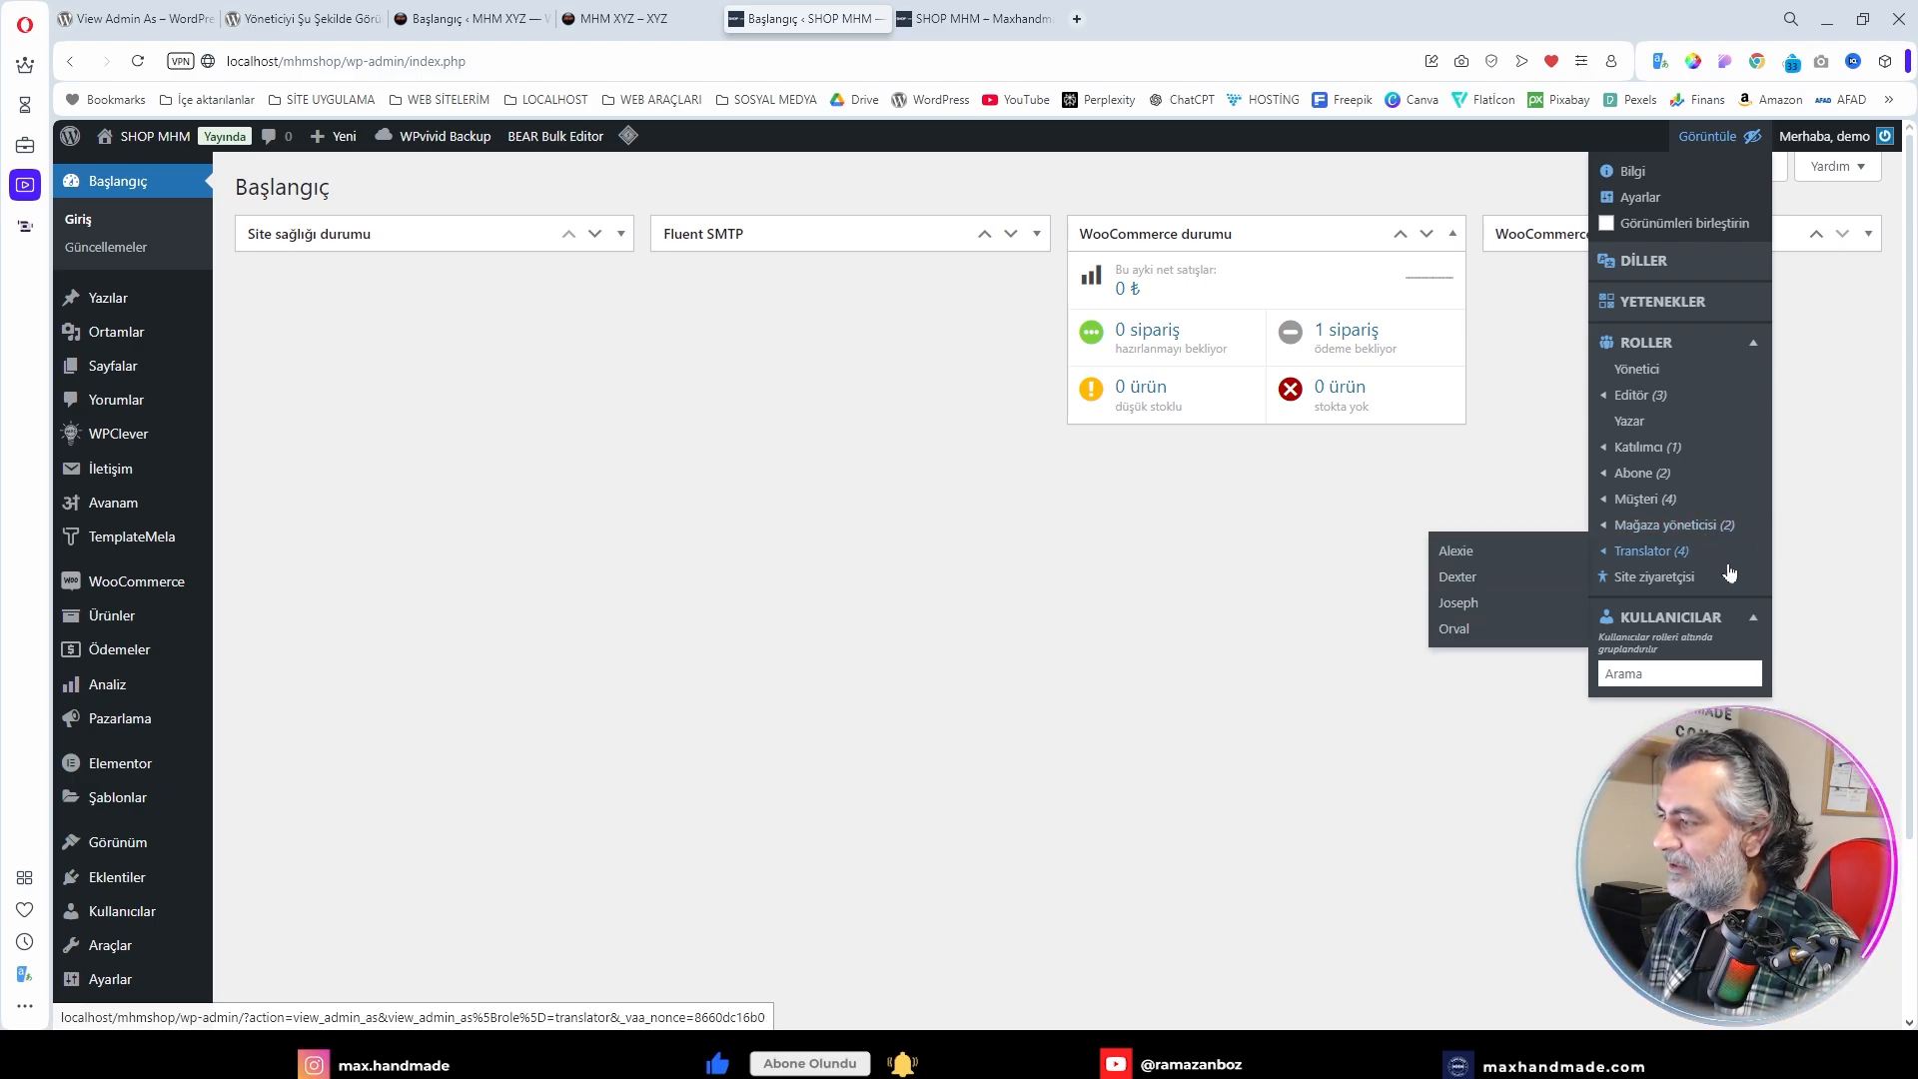
click(1653, 579)
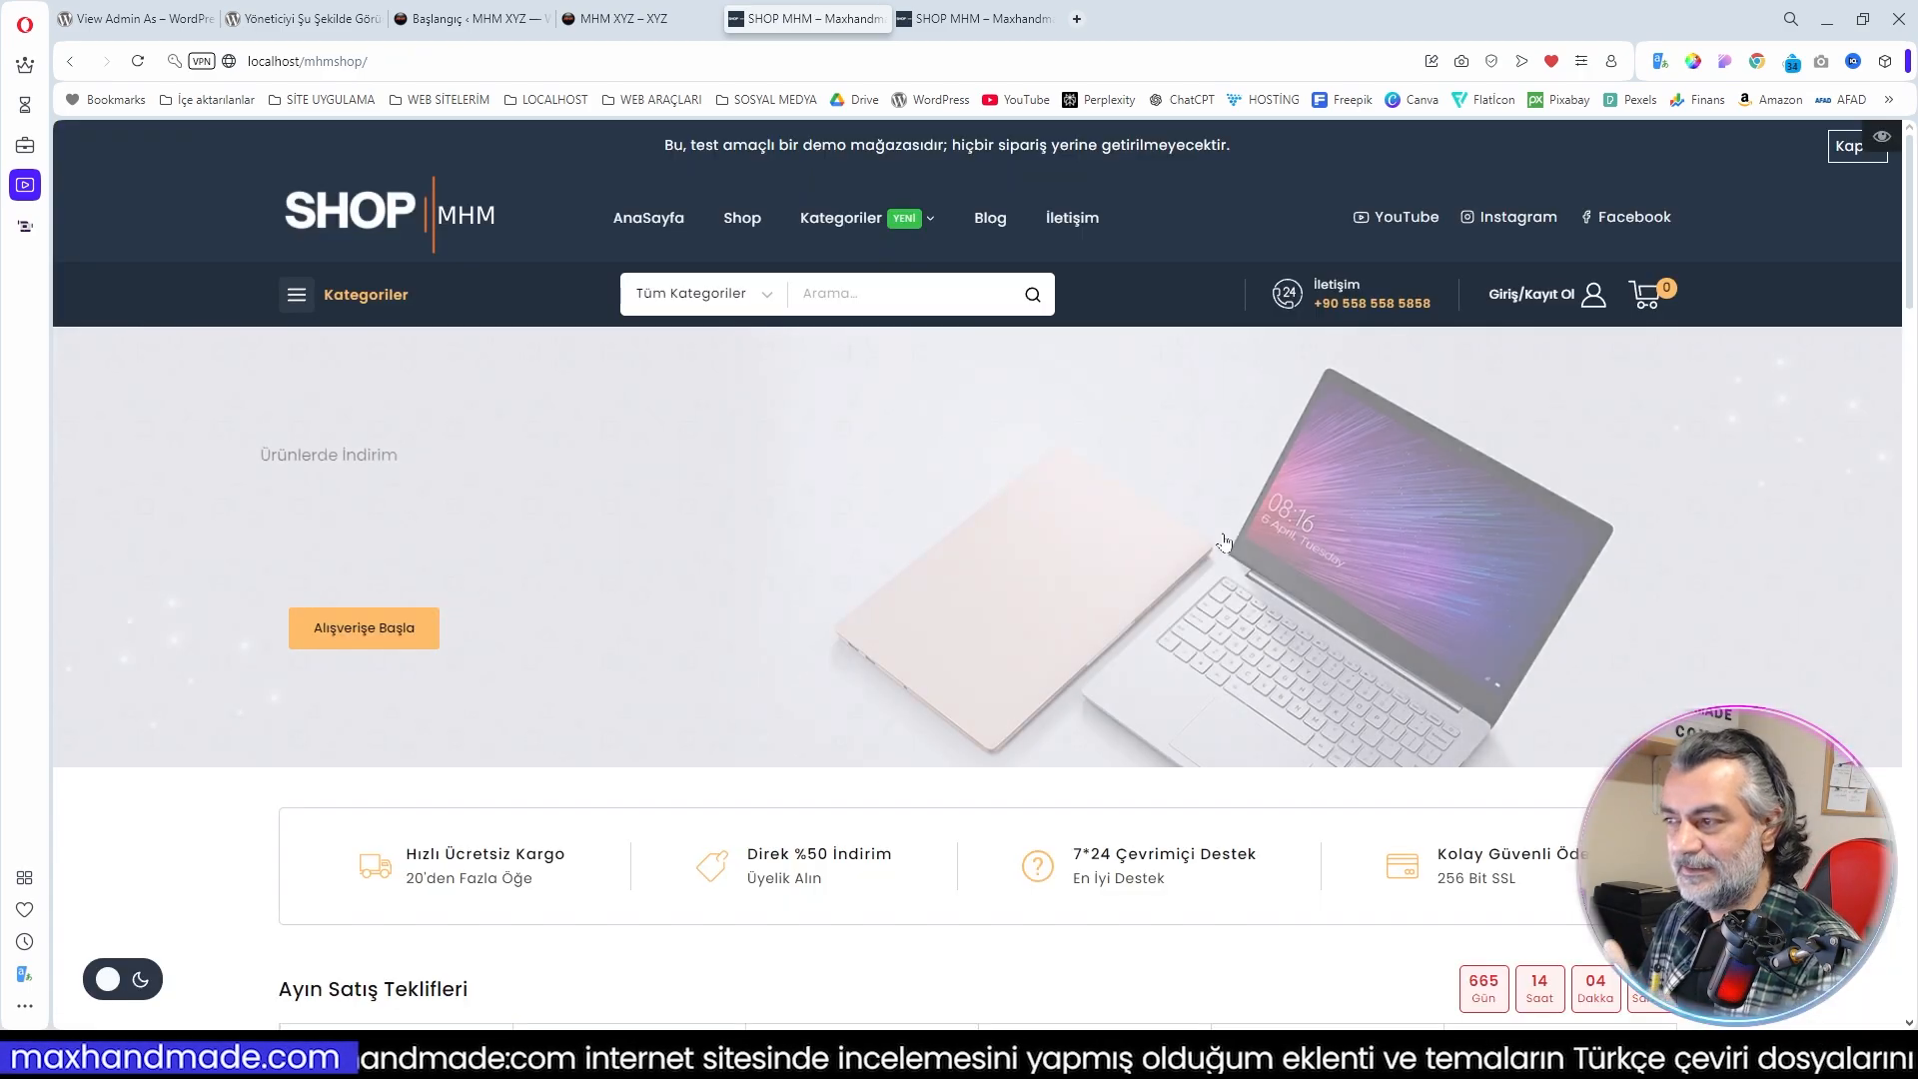
scroll(1096, 747, down, 5)
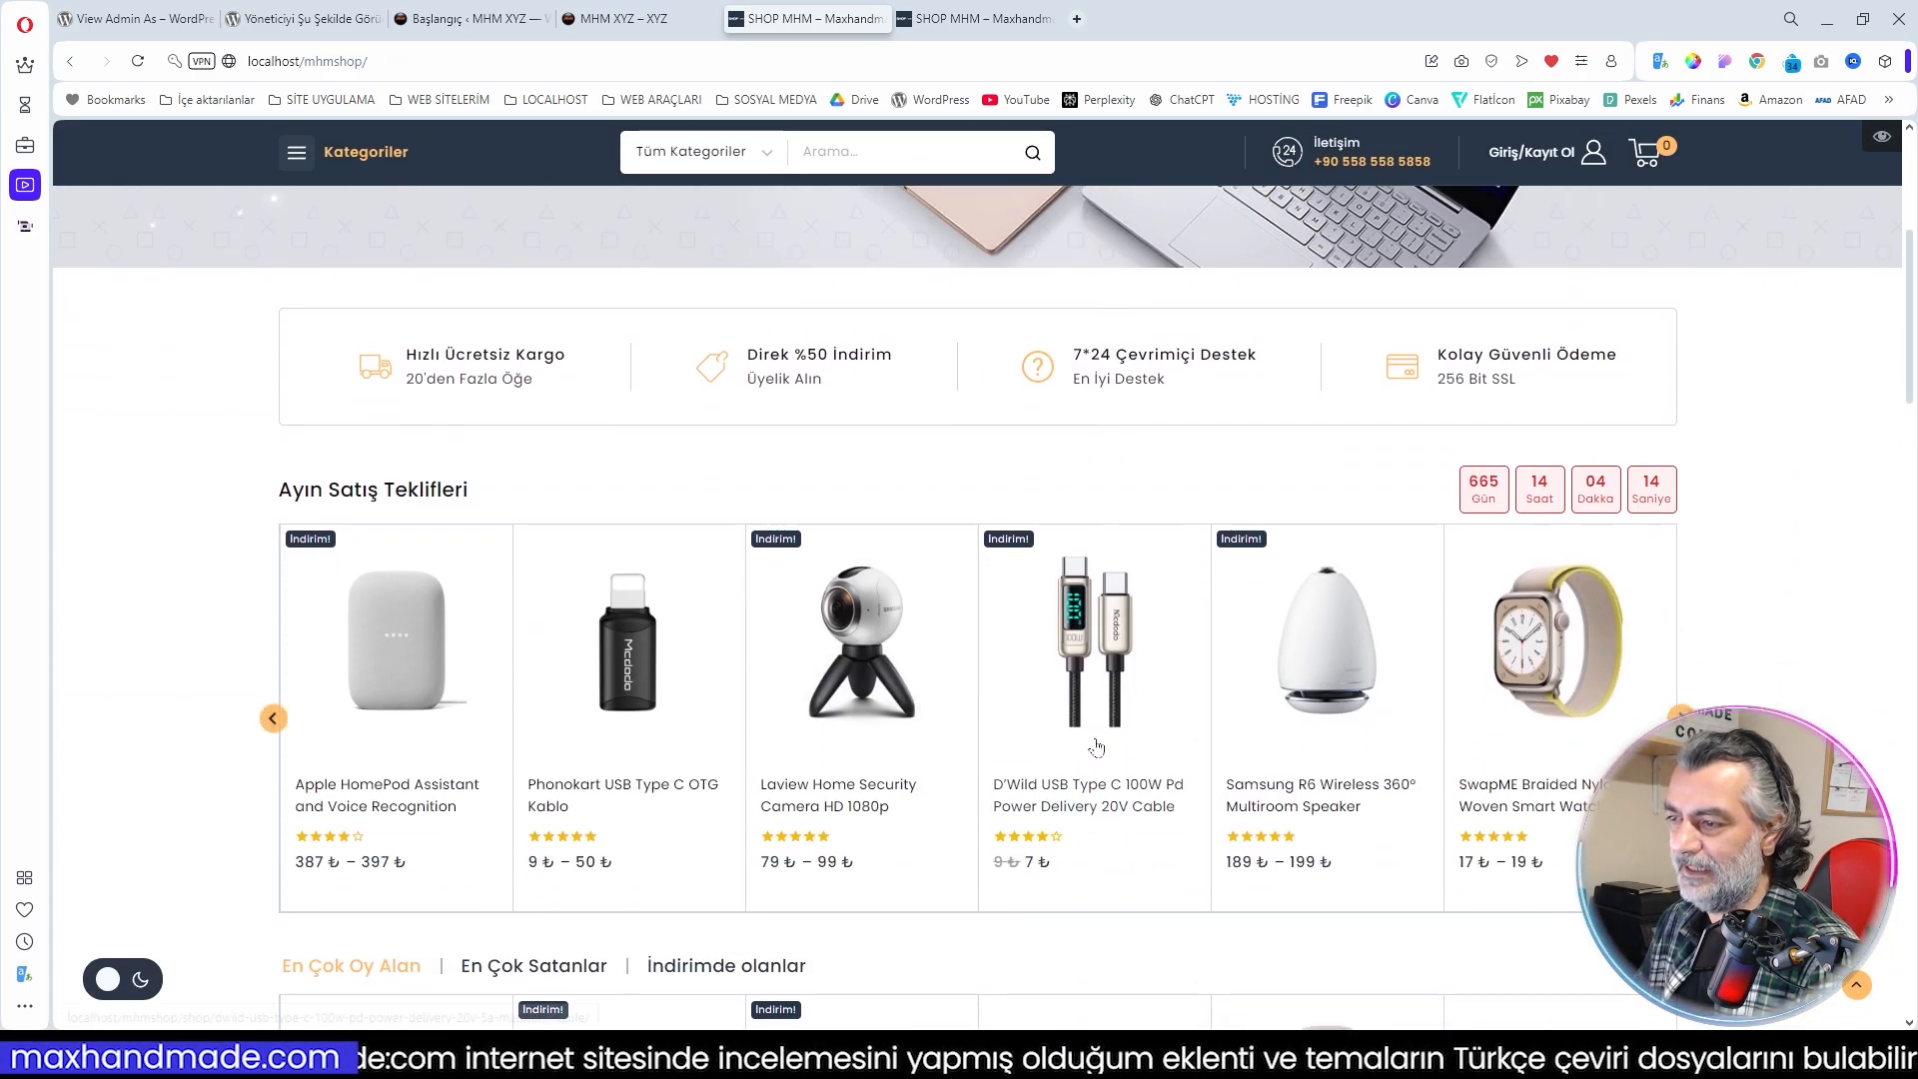
scroll(1096, 747, down, 10)
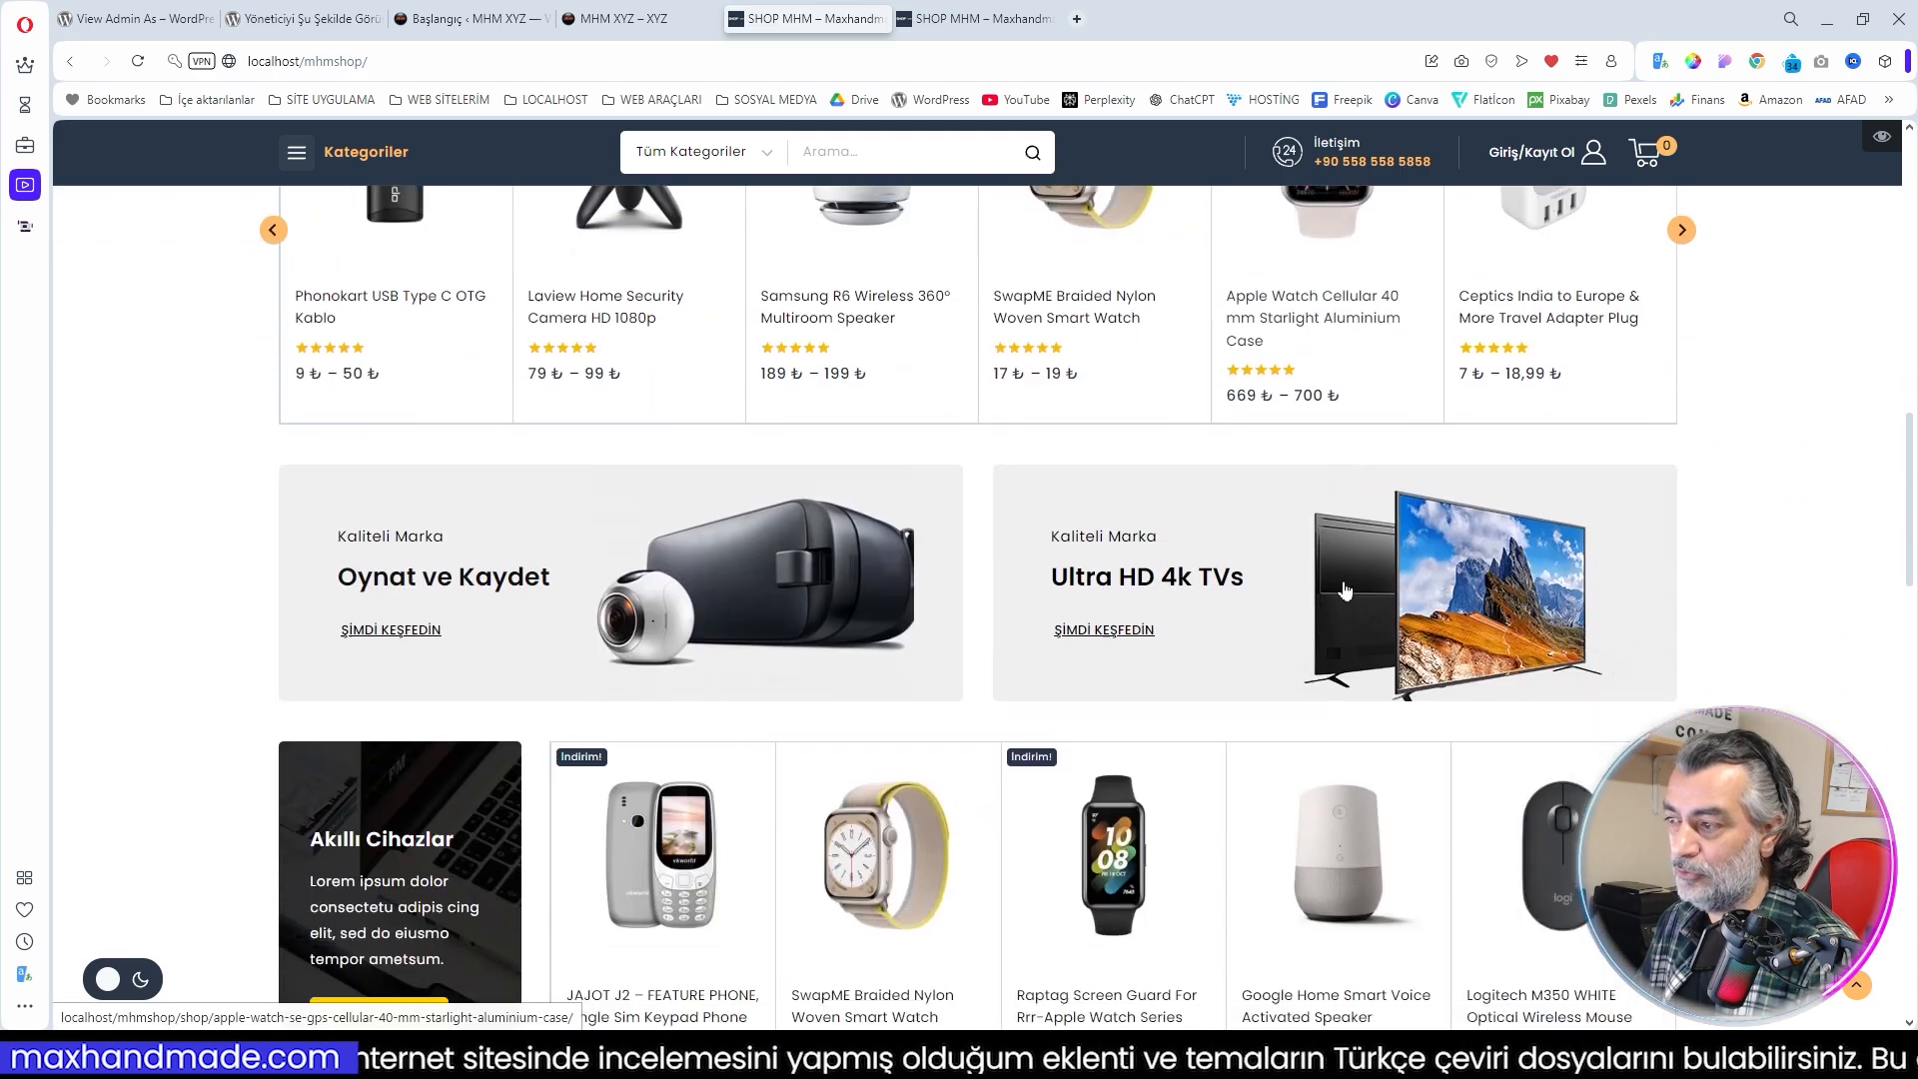
scroll(1345, 591, up, 15)
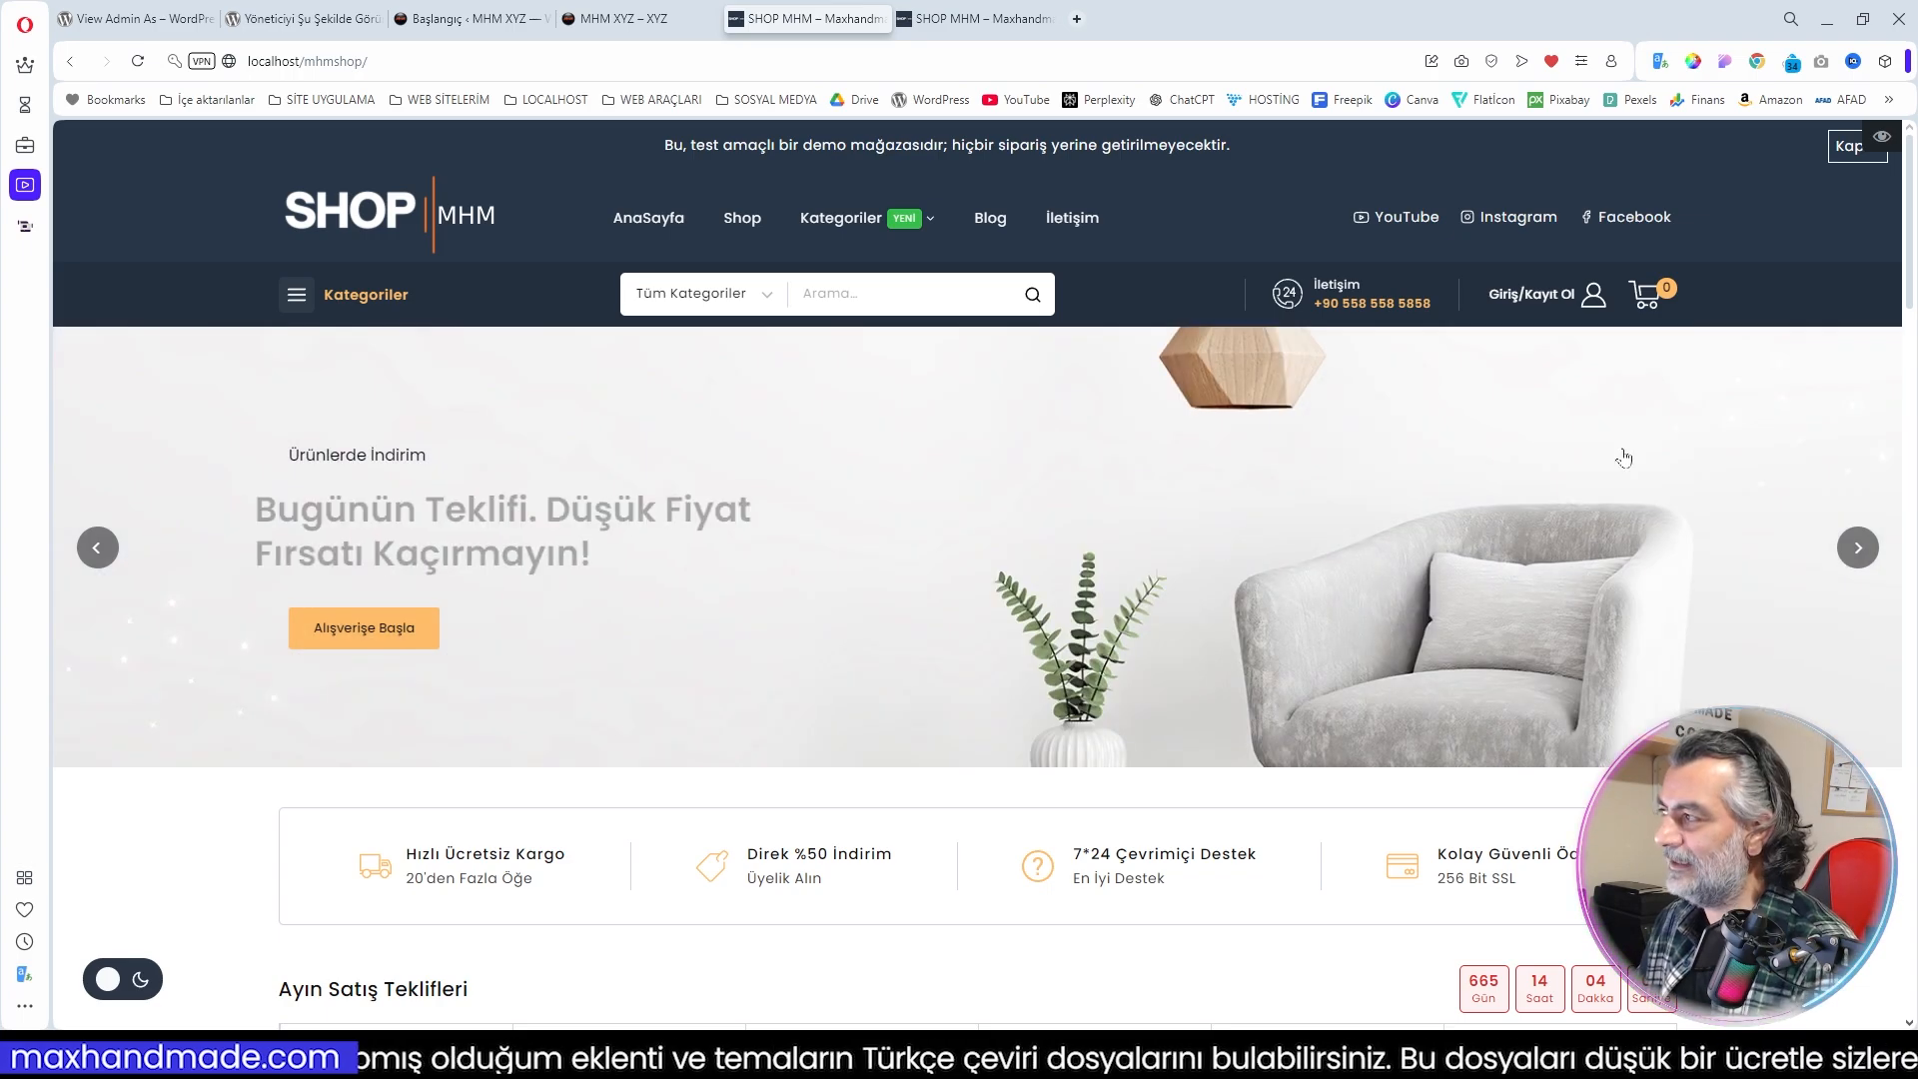
Step: Switch the view to the Yönetici role and inspect the available roles and capabilities
mouse_move(1884, 140)
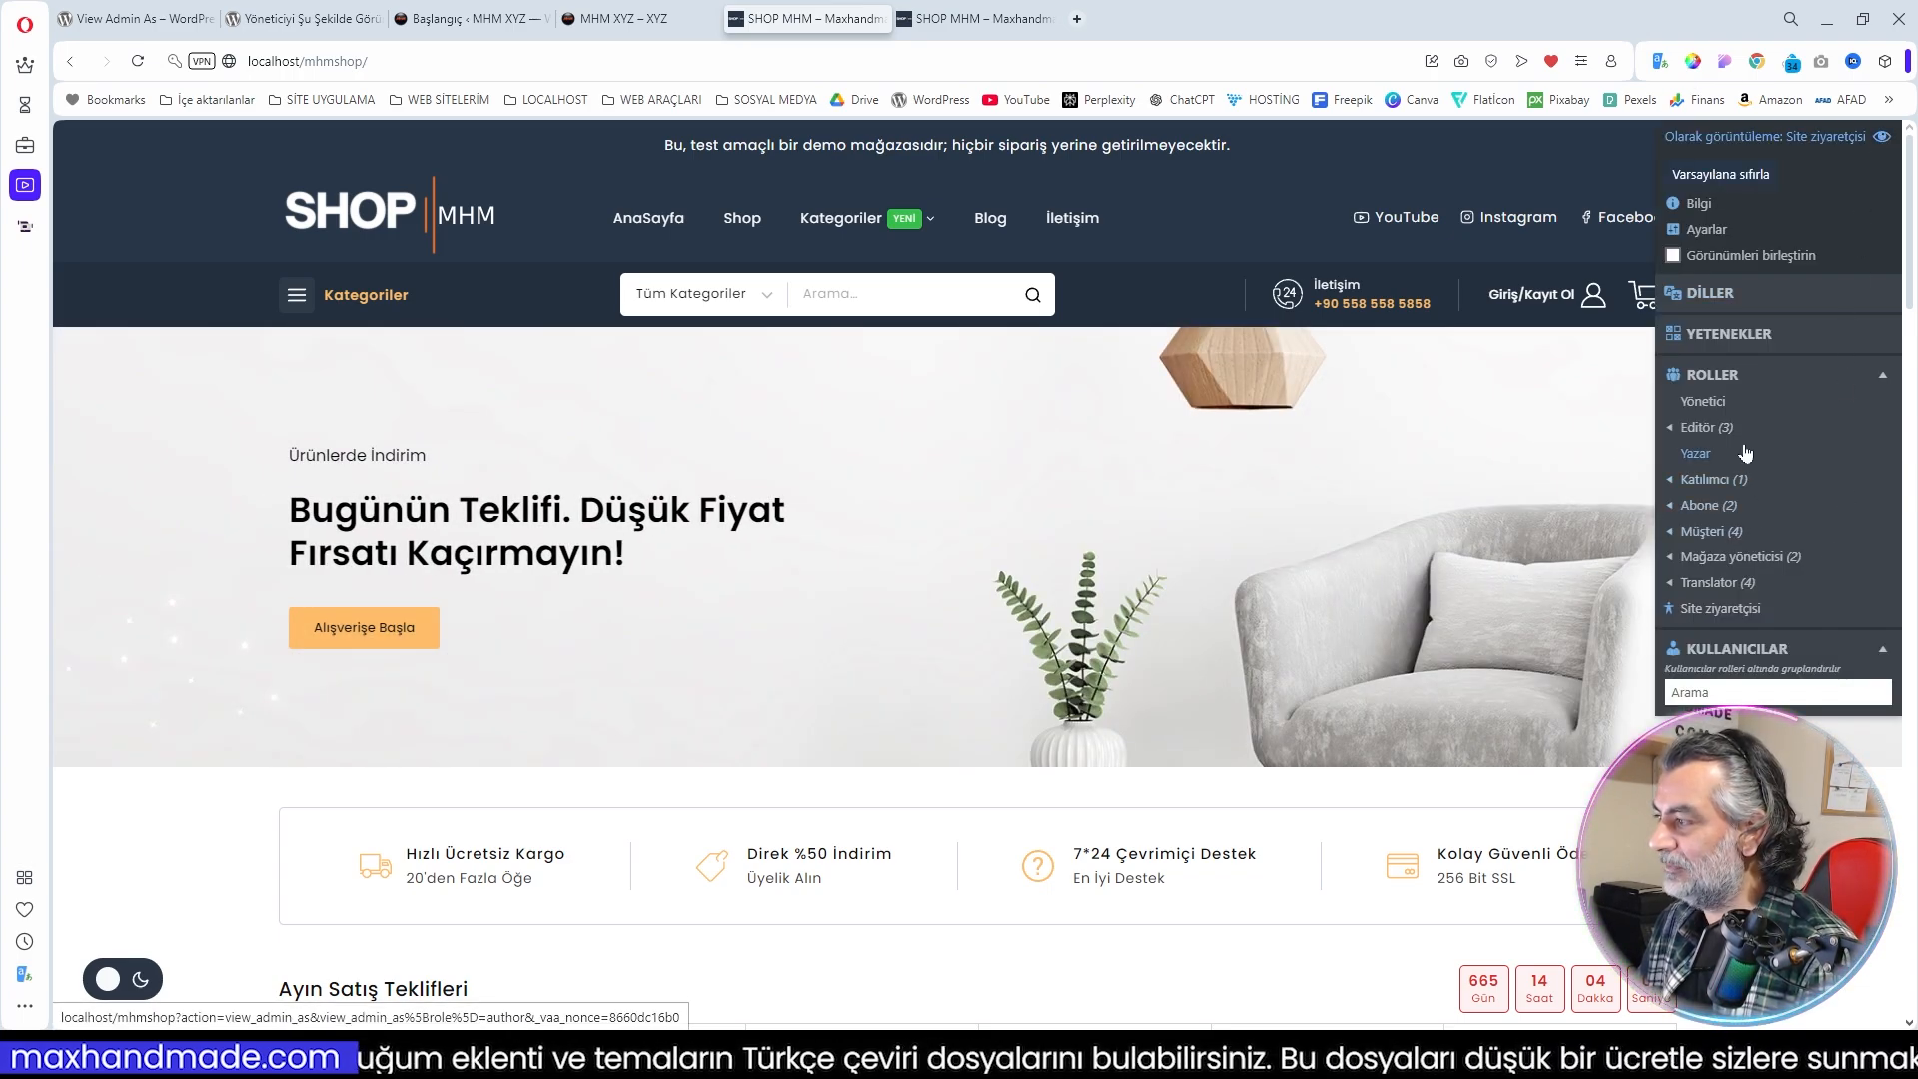
click(1712, 406)
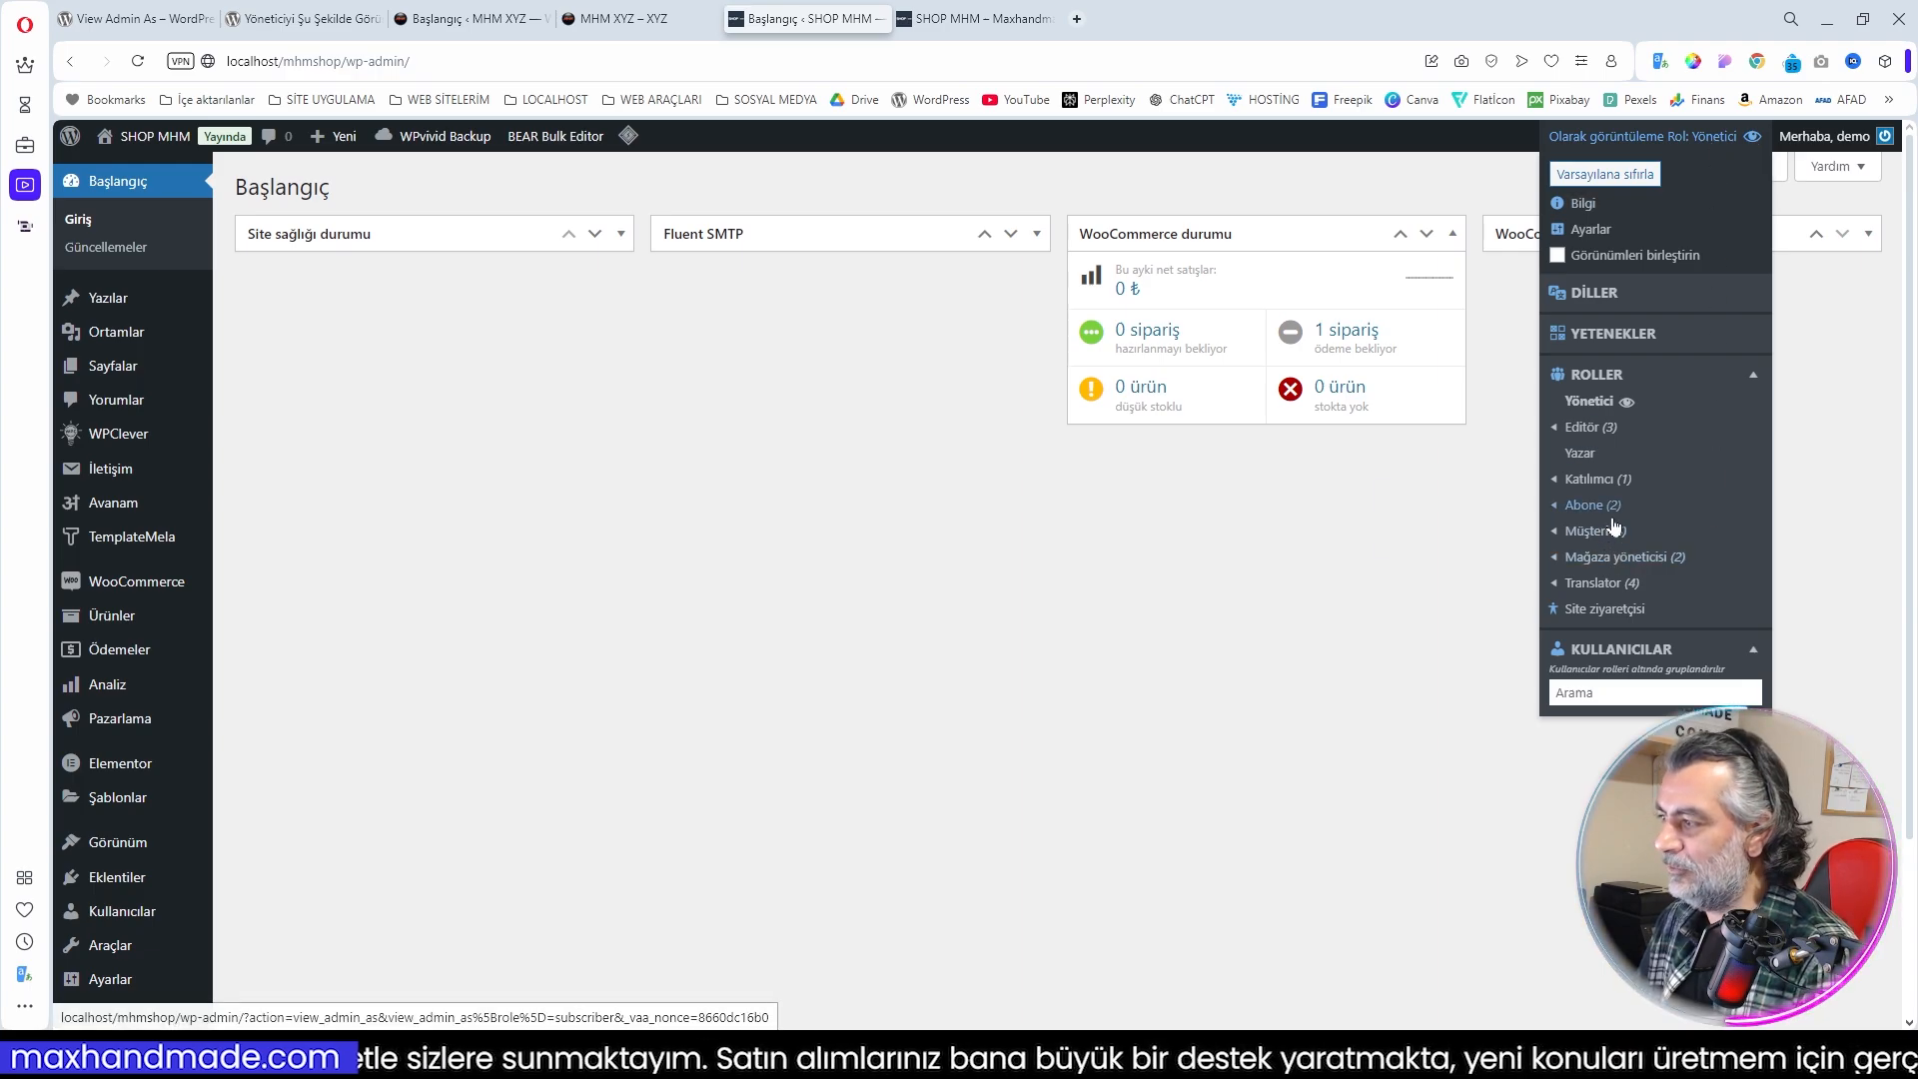
mouse_move(1623, 577)
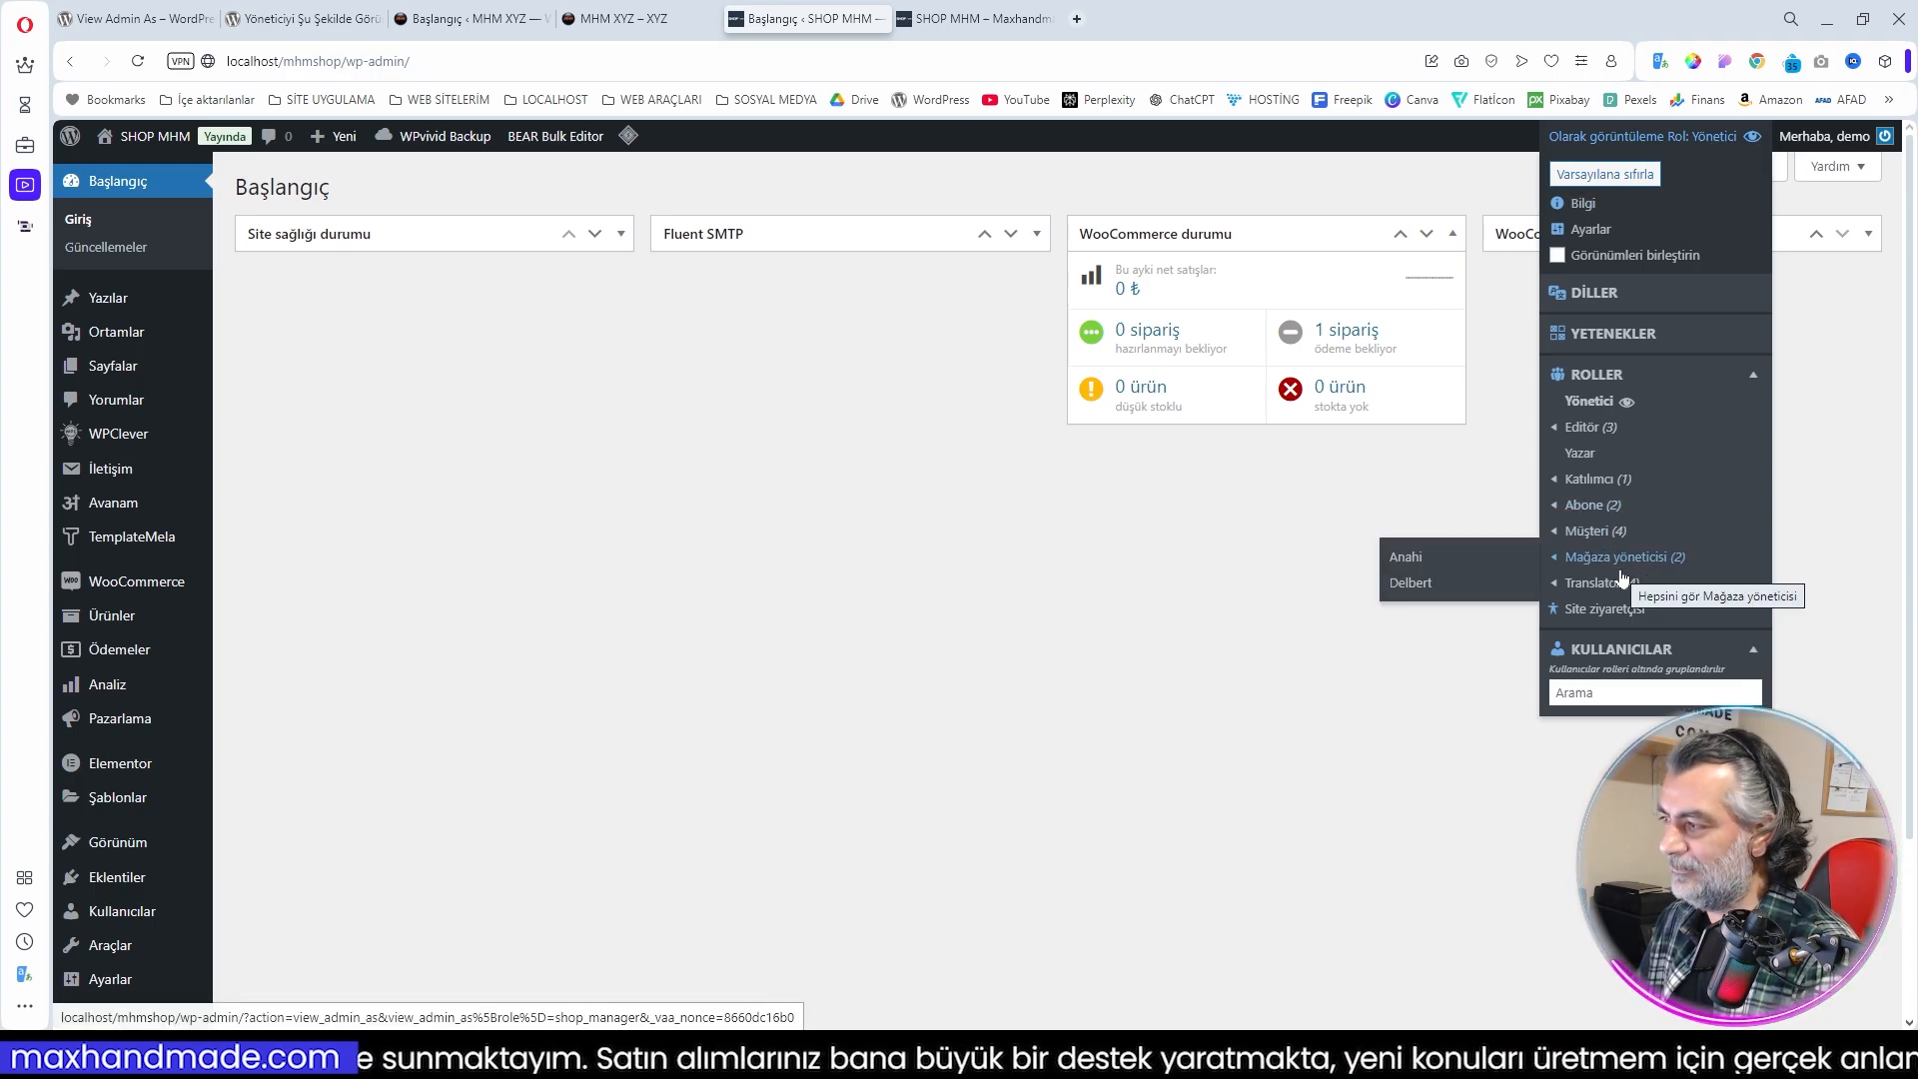
mouse_move(1646, 330)
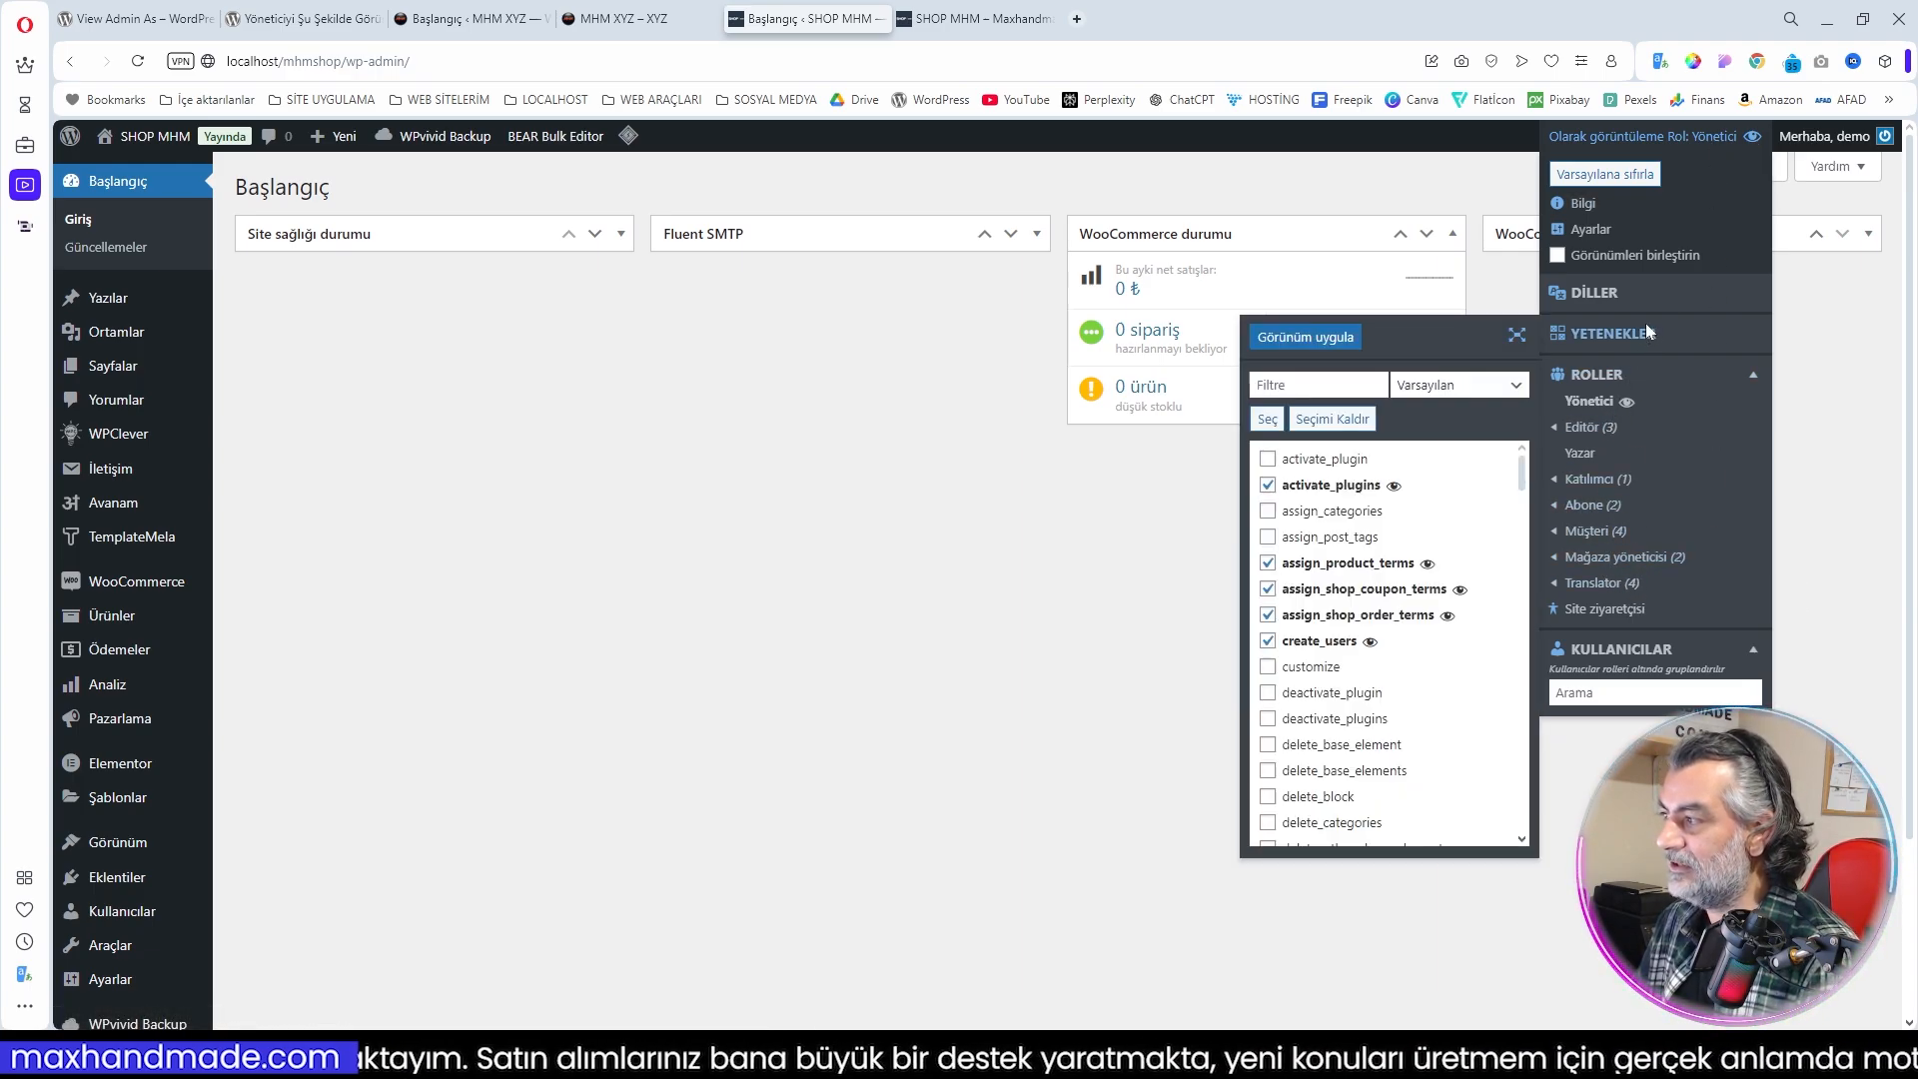
Step: Preview the dashboard in English, and switch the view language to Türkçe
mouse_move(1664, 289)
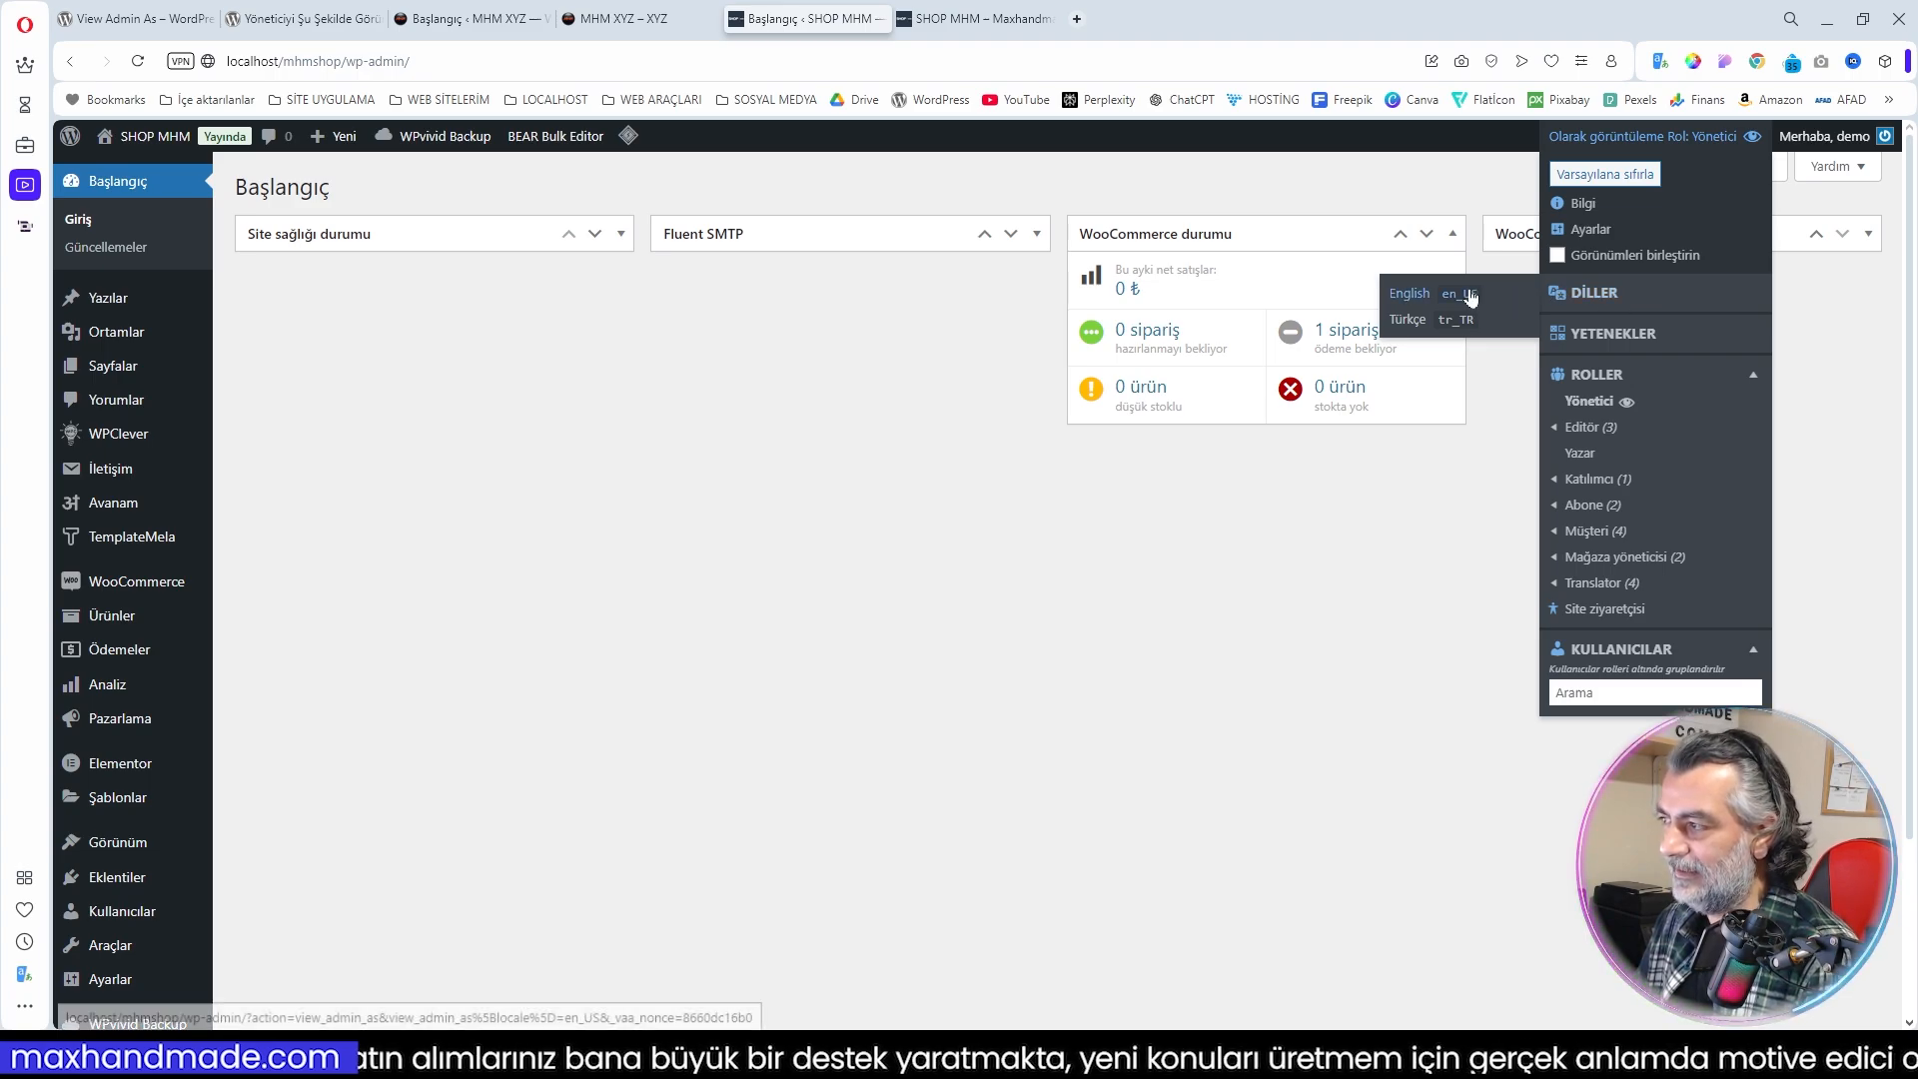
click(1418, 298)
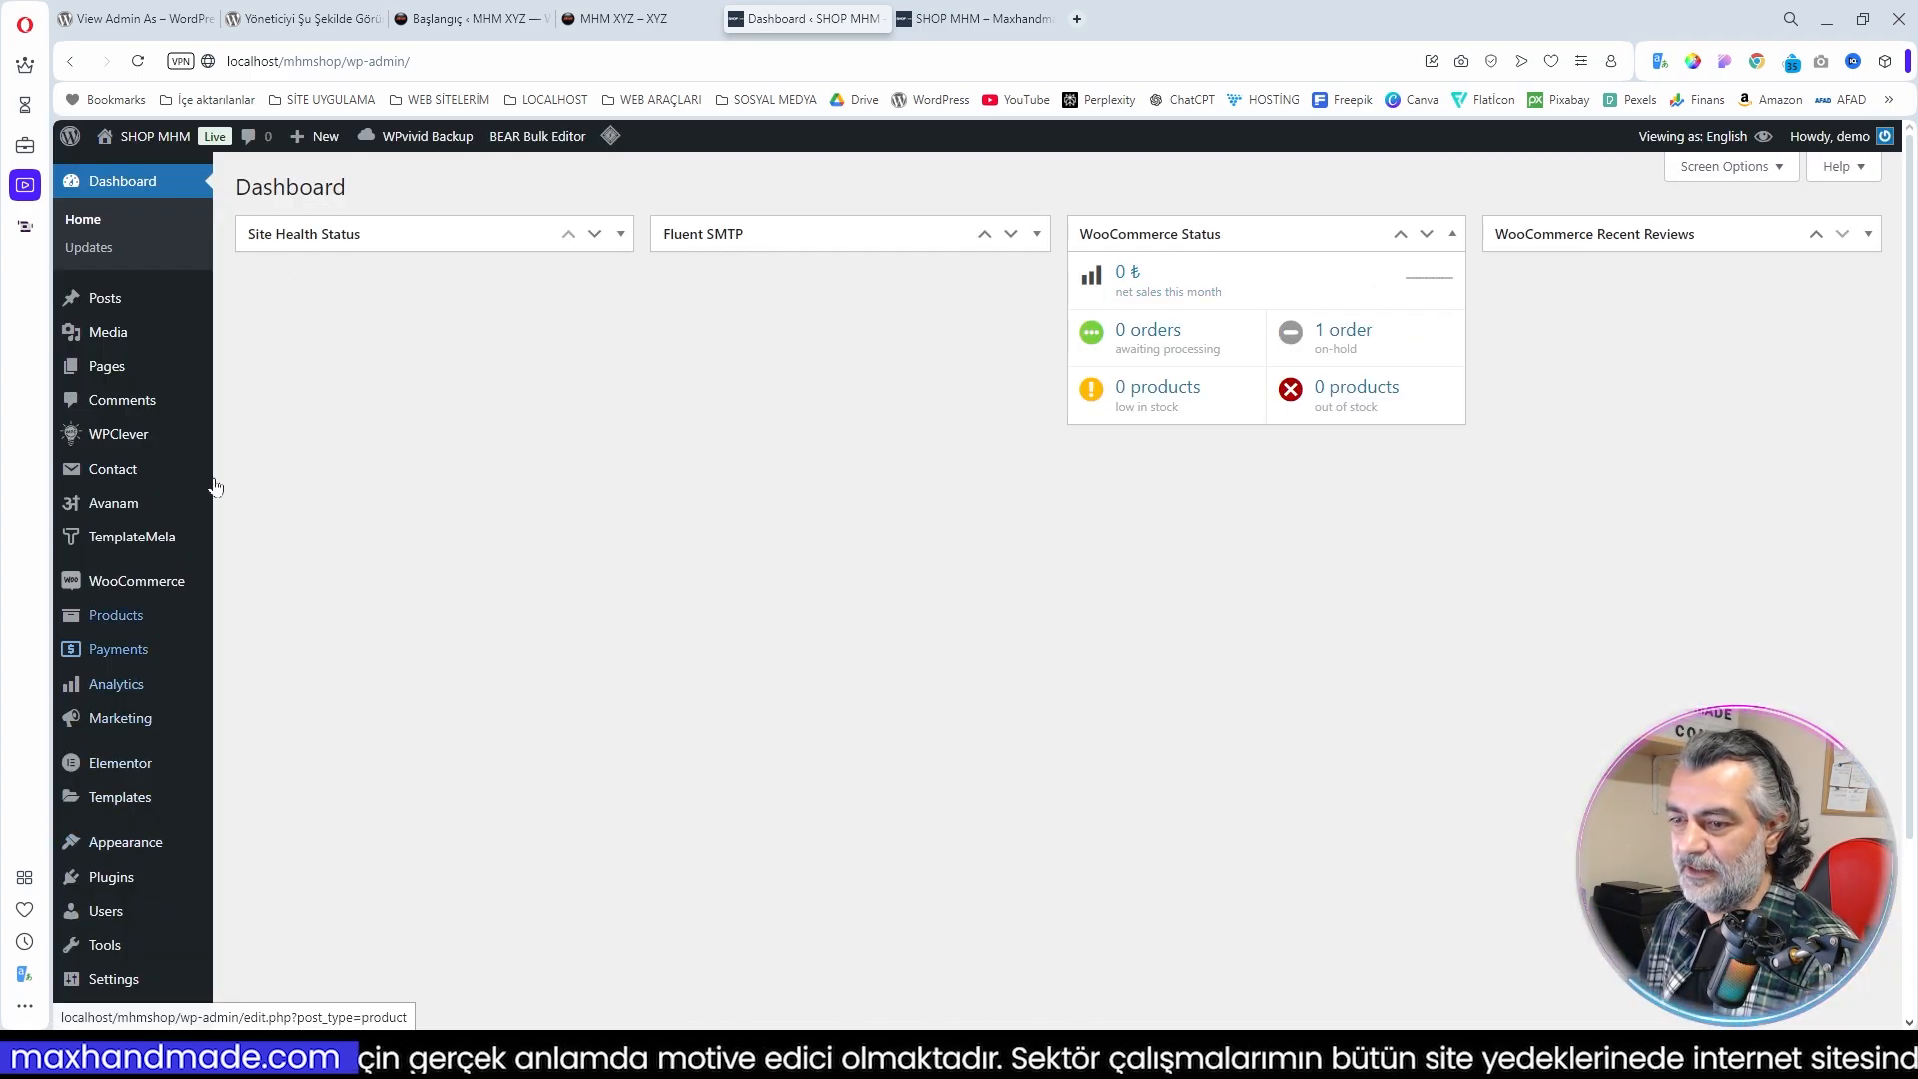
mouse_move(1698, 136)
click(1476, 320)
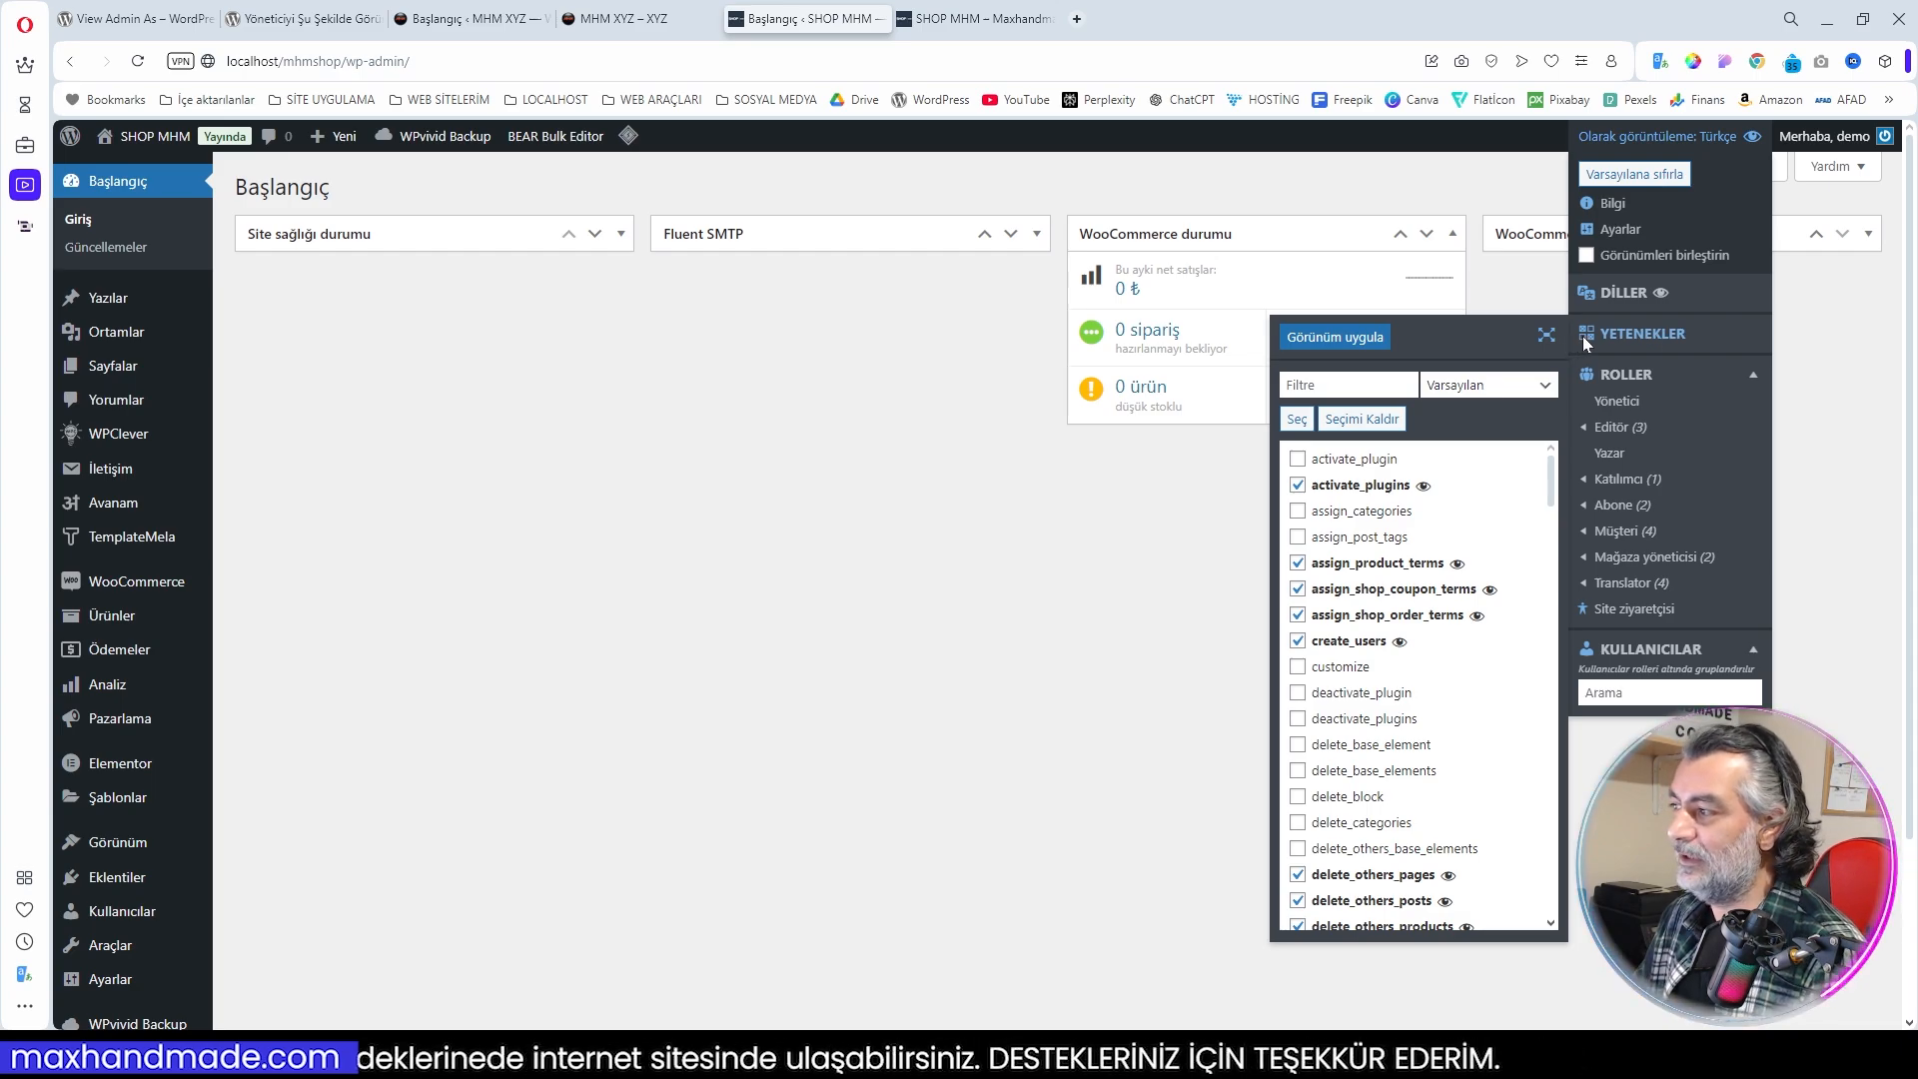
Step: Enlarge the Yetenekler capability list to examine its entries, and shrink it back
click(1547, 338)
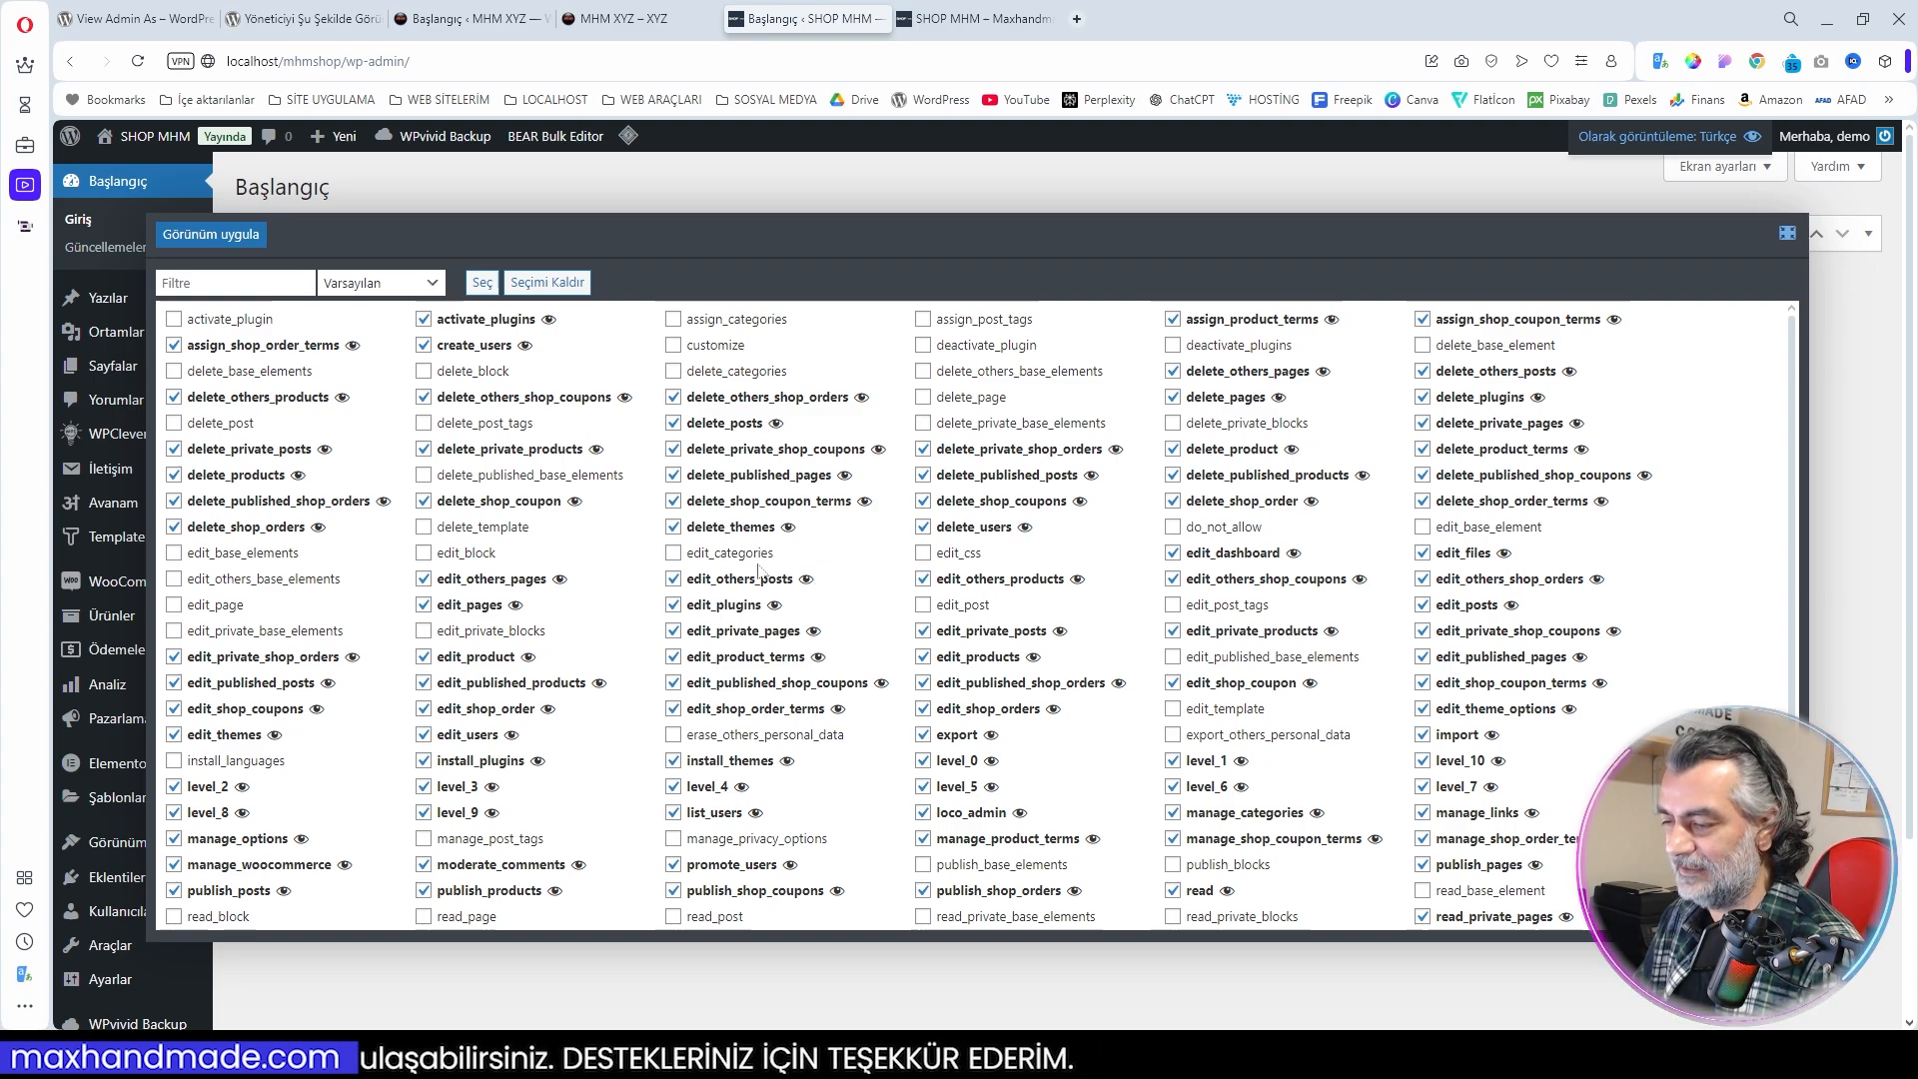
mouse_move(137, 848)
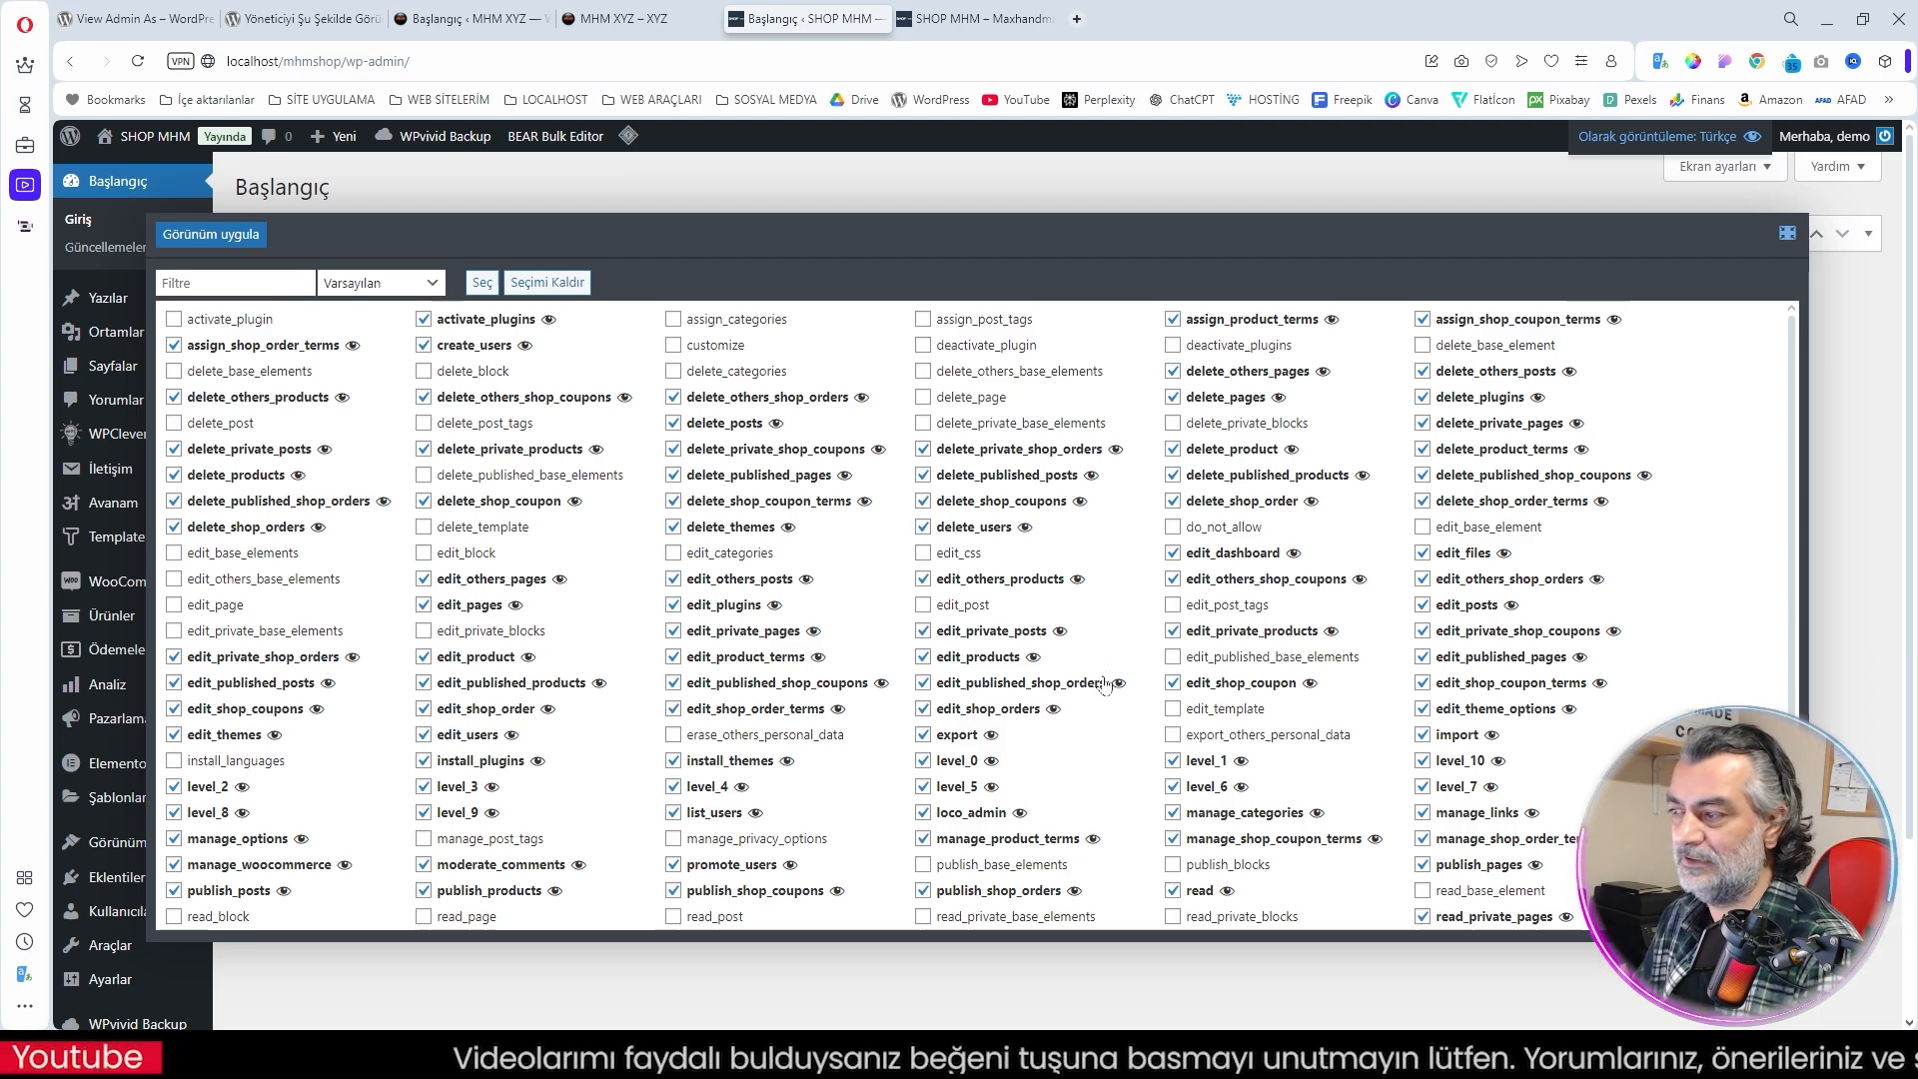
scroll(1127, 625, down, 1)
scroll(718, 670, up, 1)
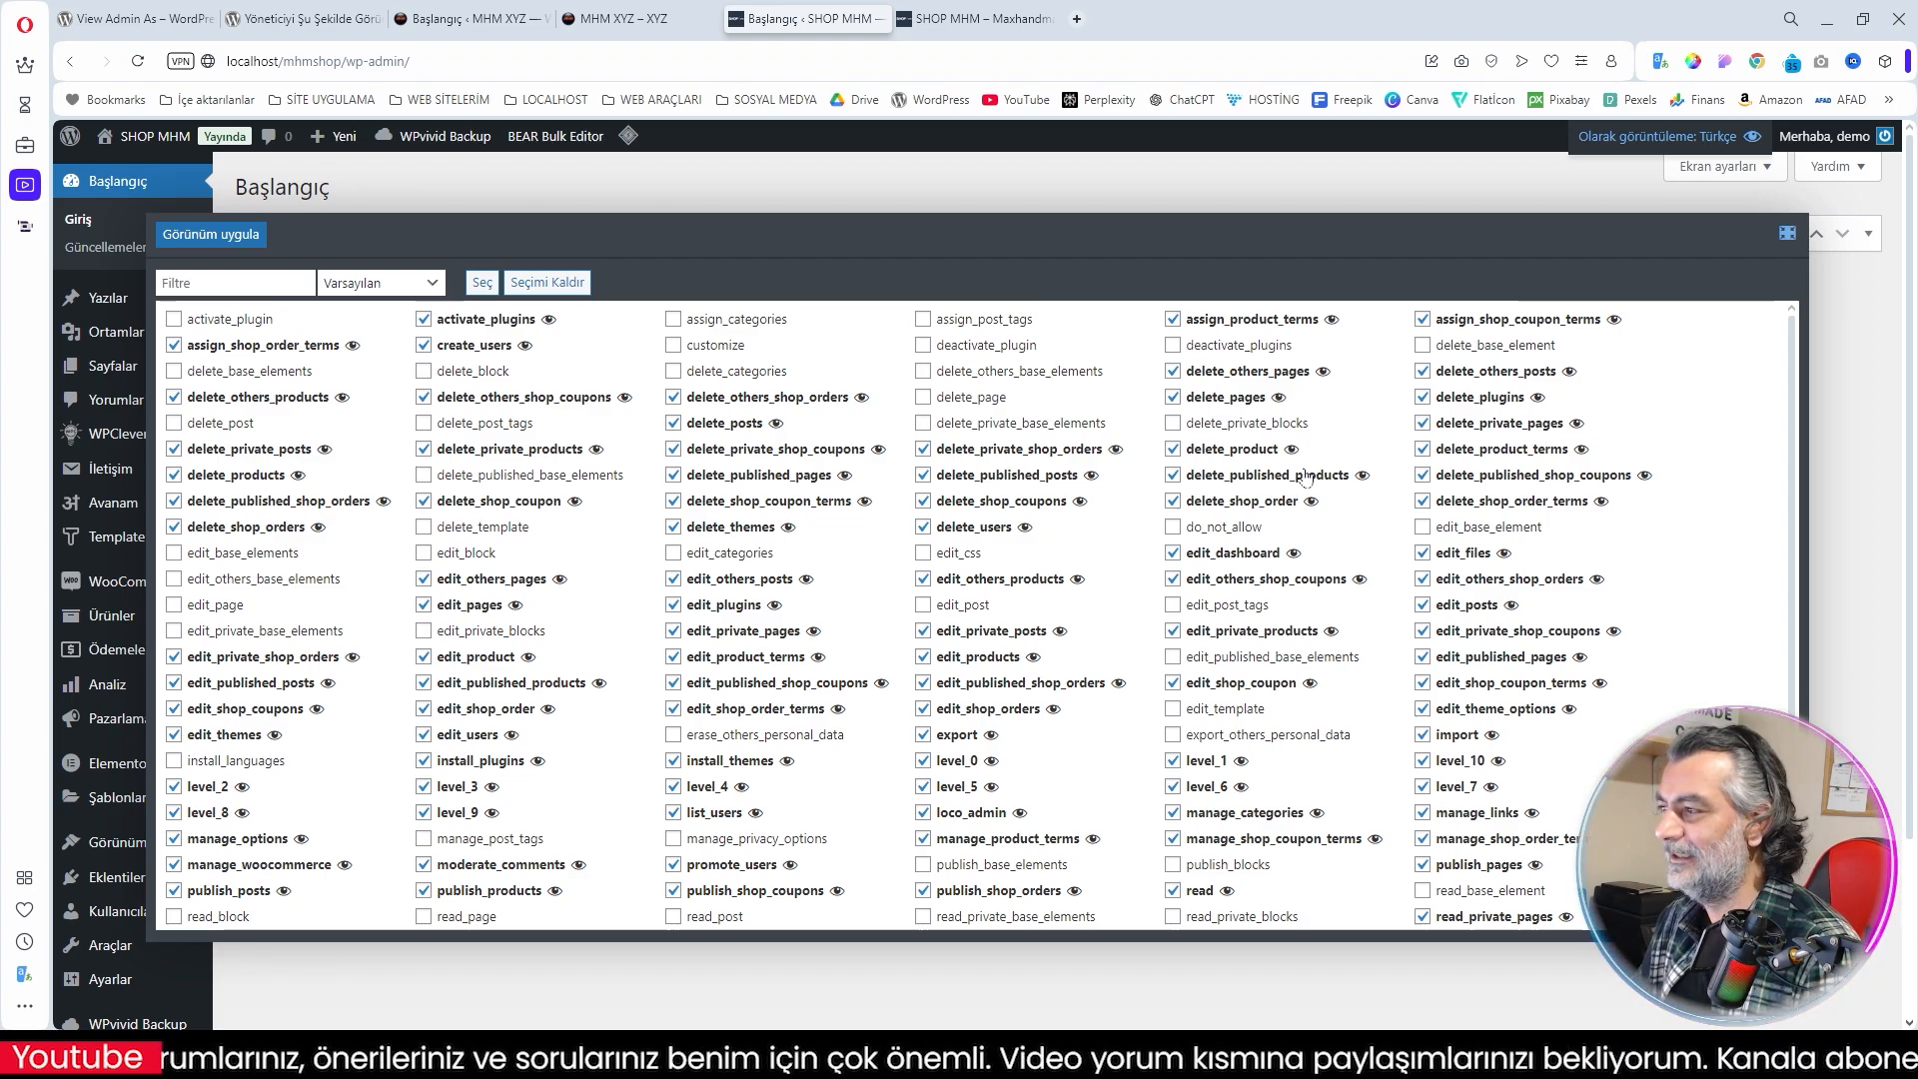
click(1787, 240)
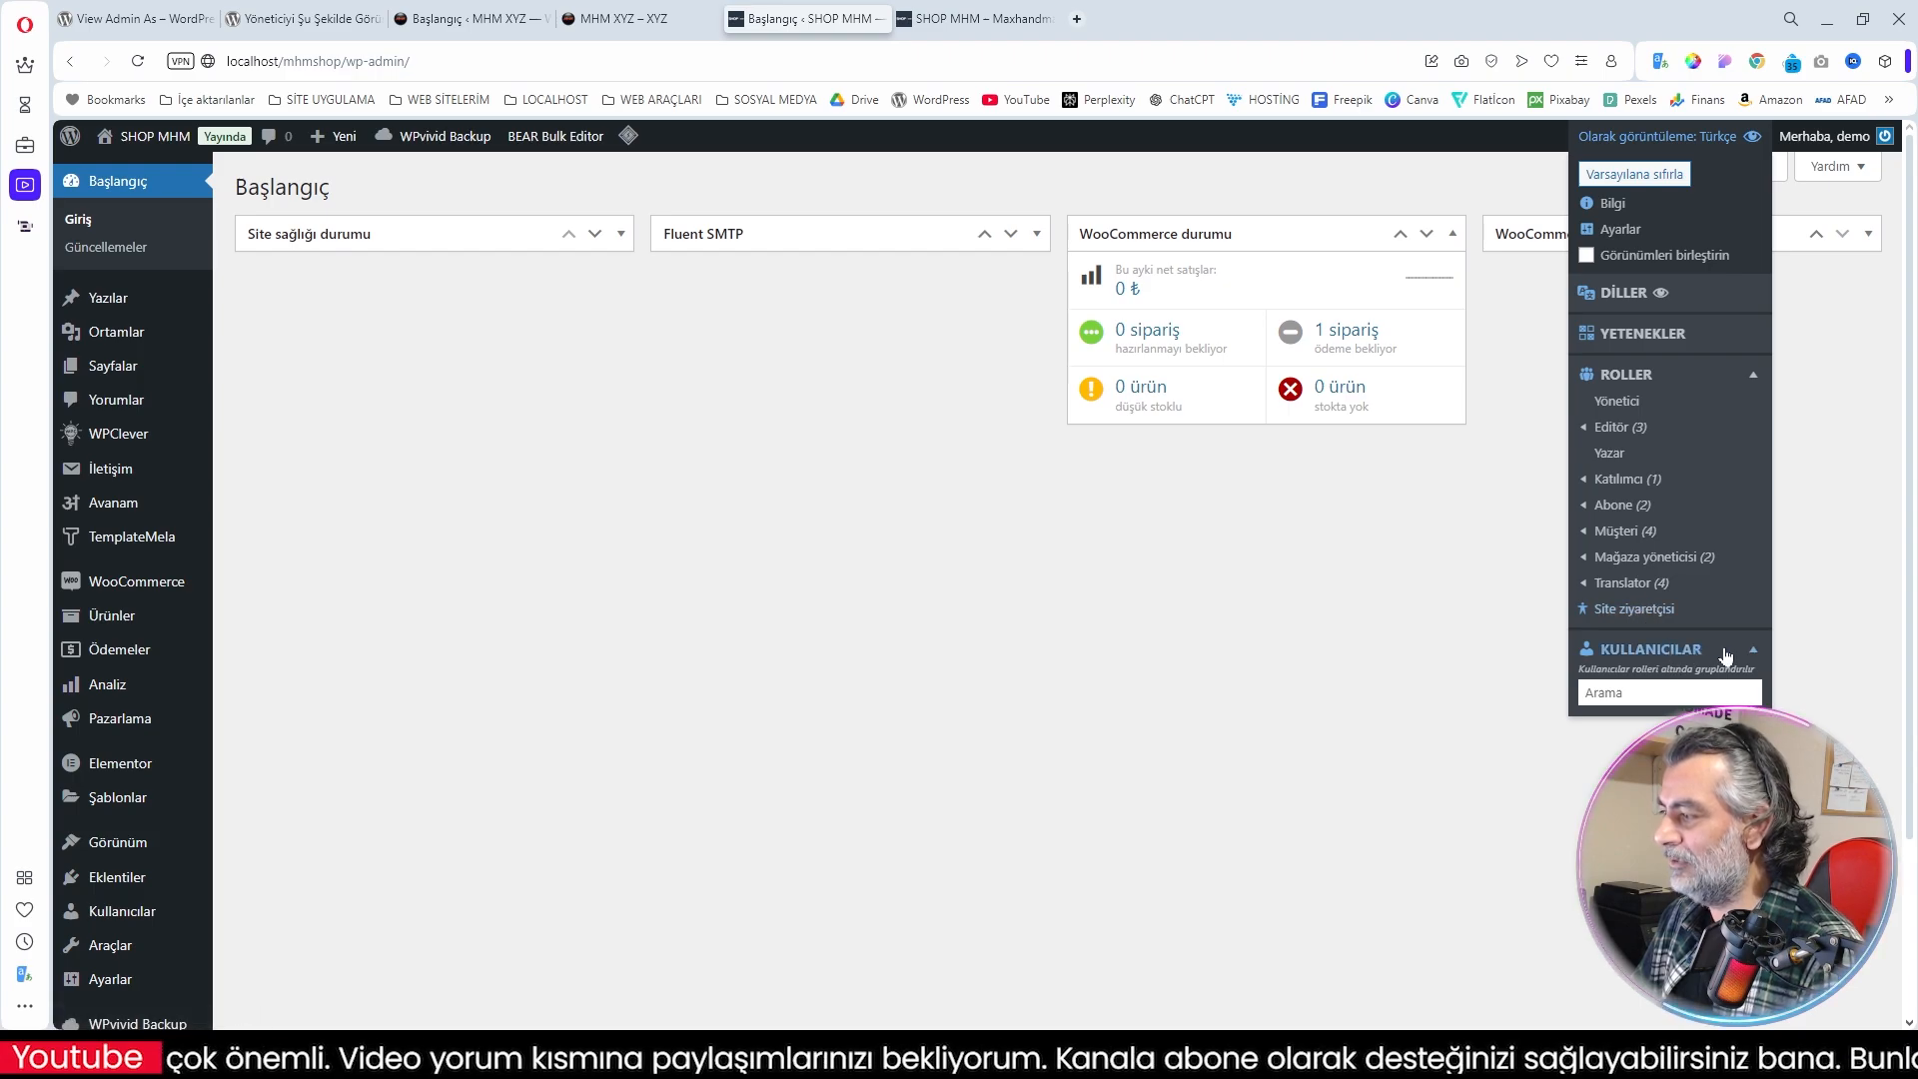
Step: Enable the role defaults module (Rol varsayılanlarını etkinleştir) in the View Admin As settings
mouse_move(1621, 230)
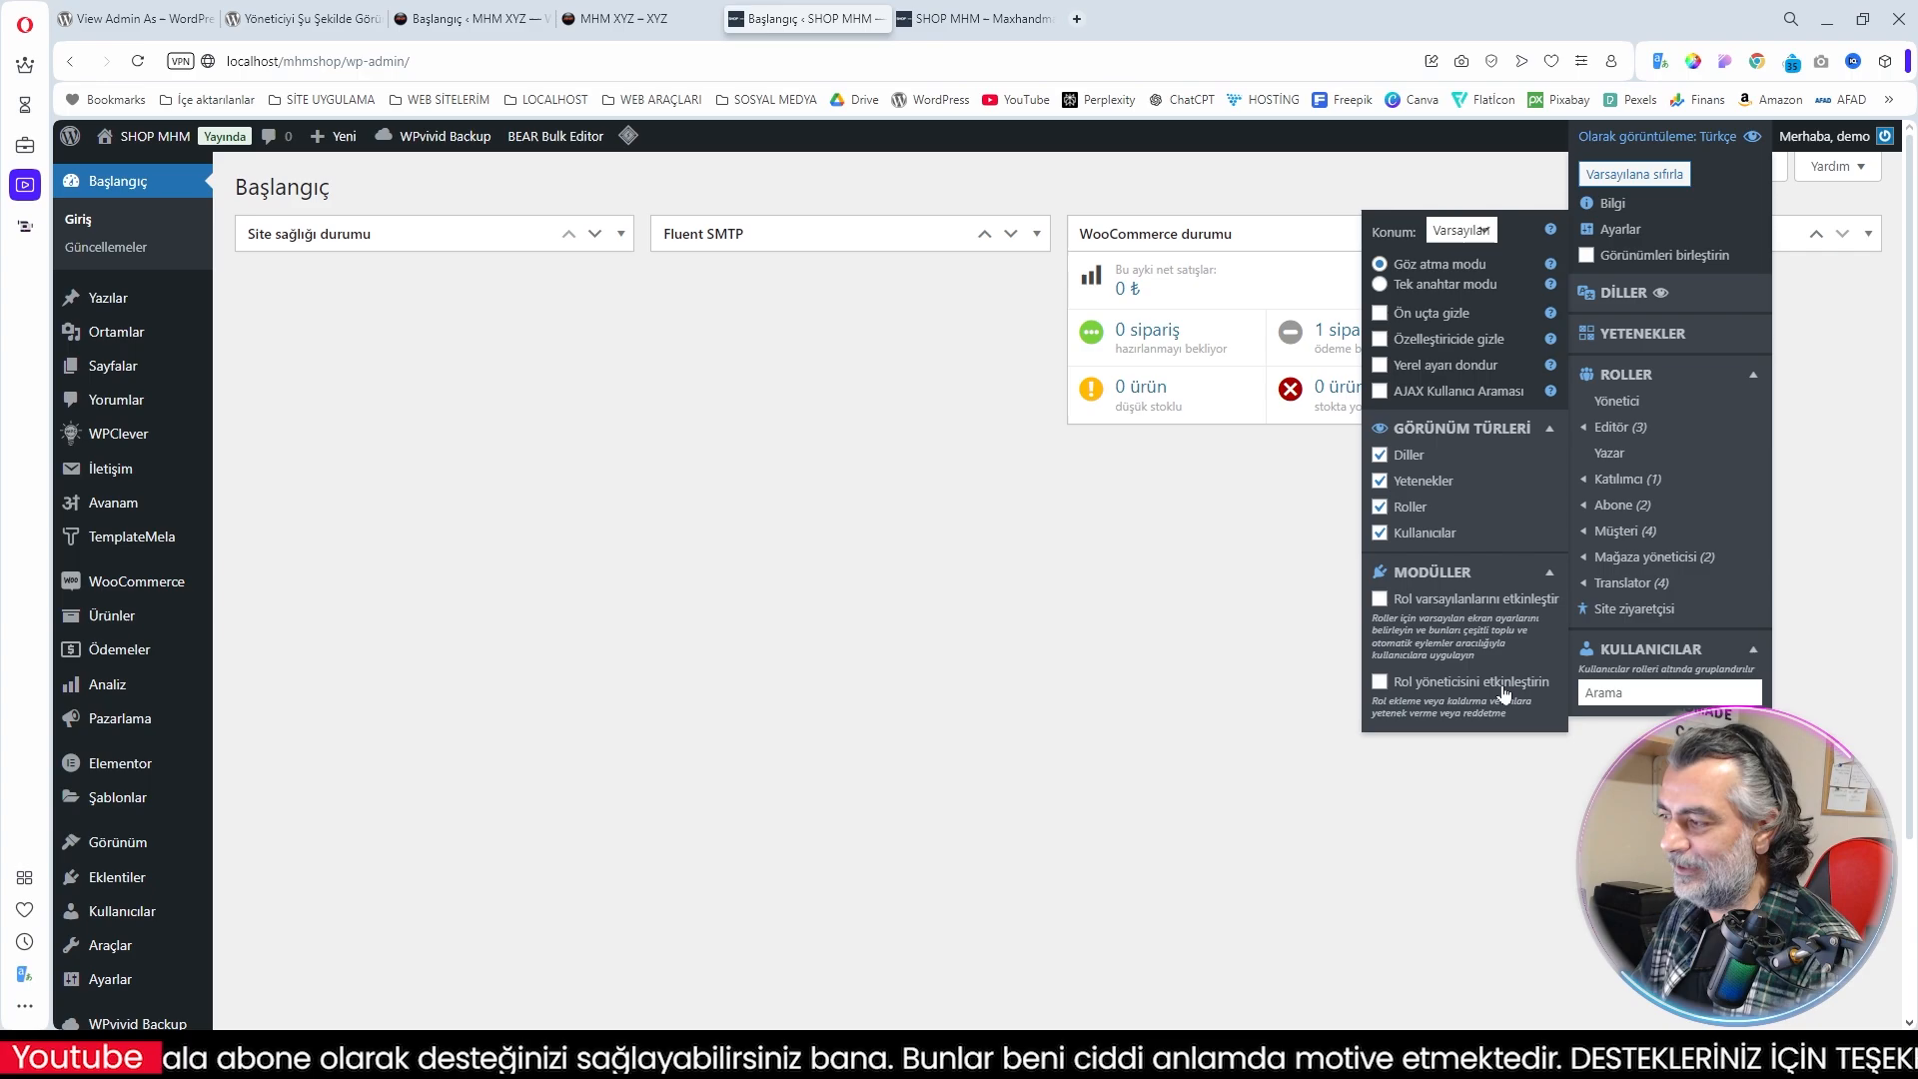
click(1380, 601)
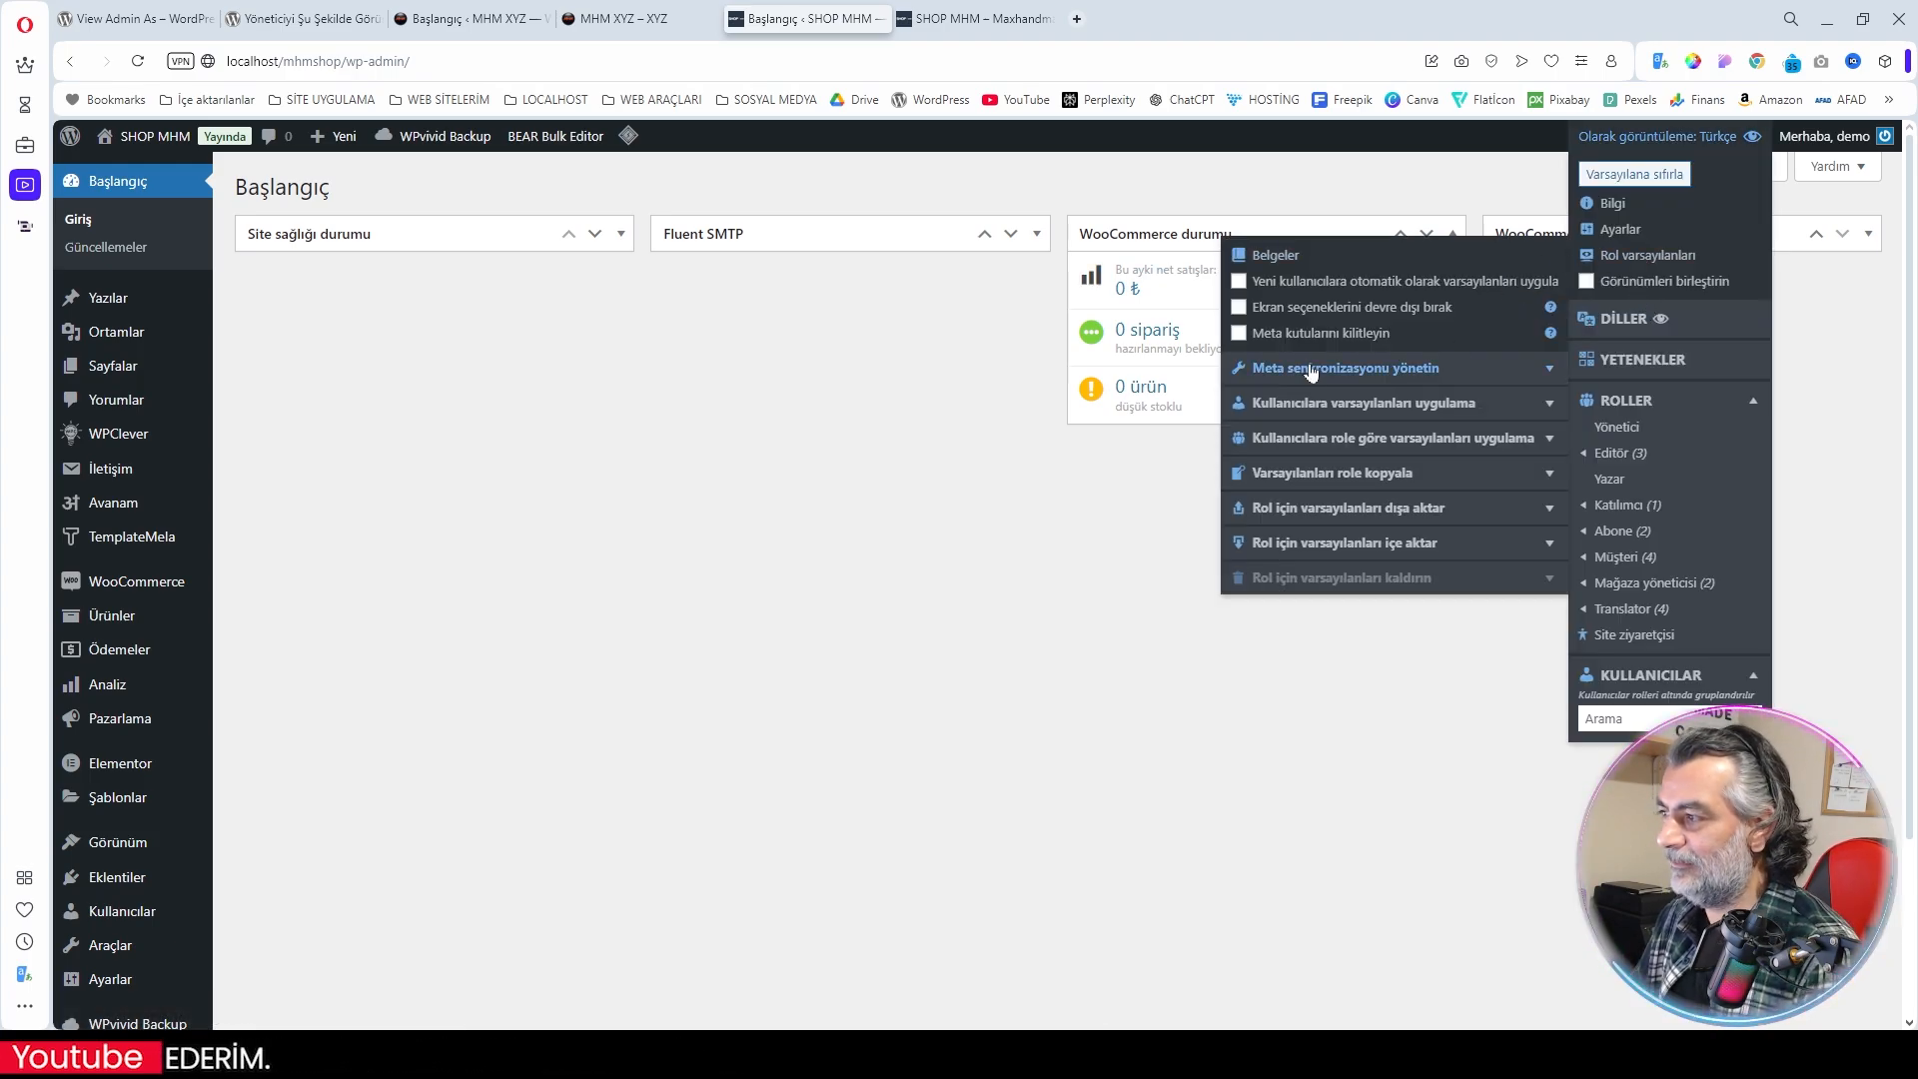
Step: Examine the role defaults' meta synchronization keys, and expand the section for applying defaults to users
click(1549, 376)
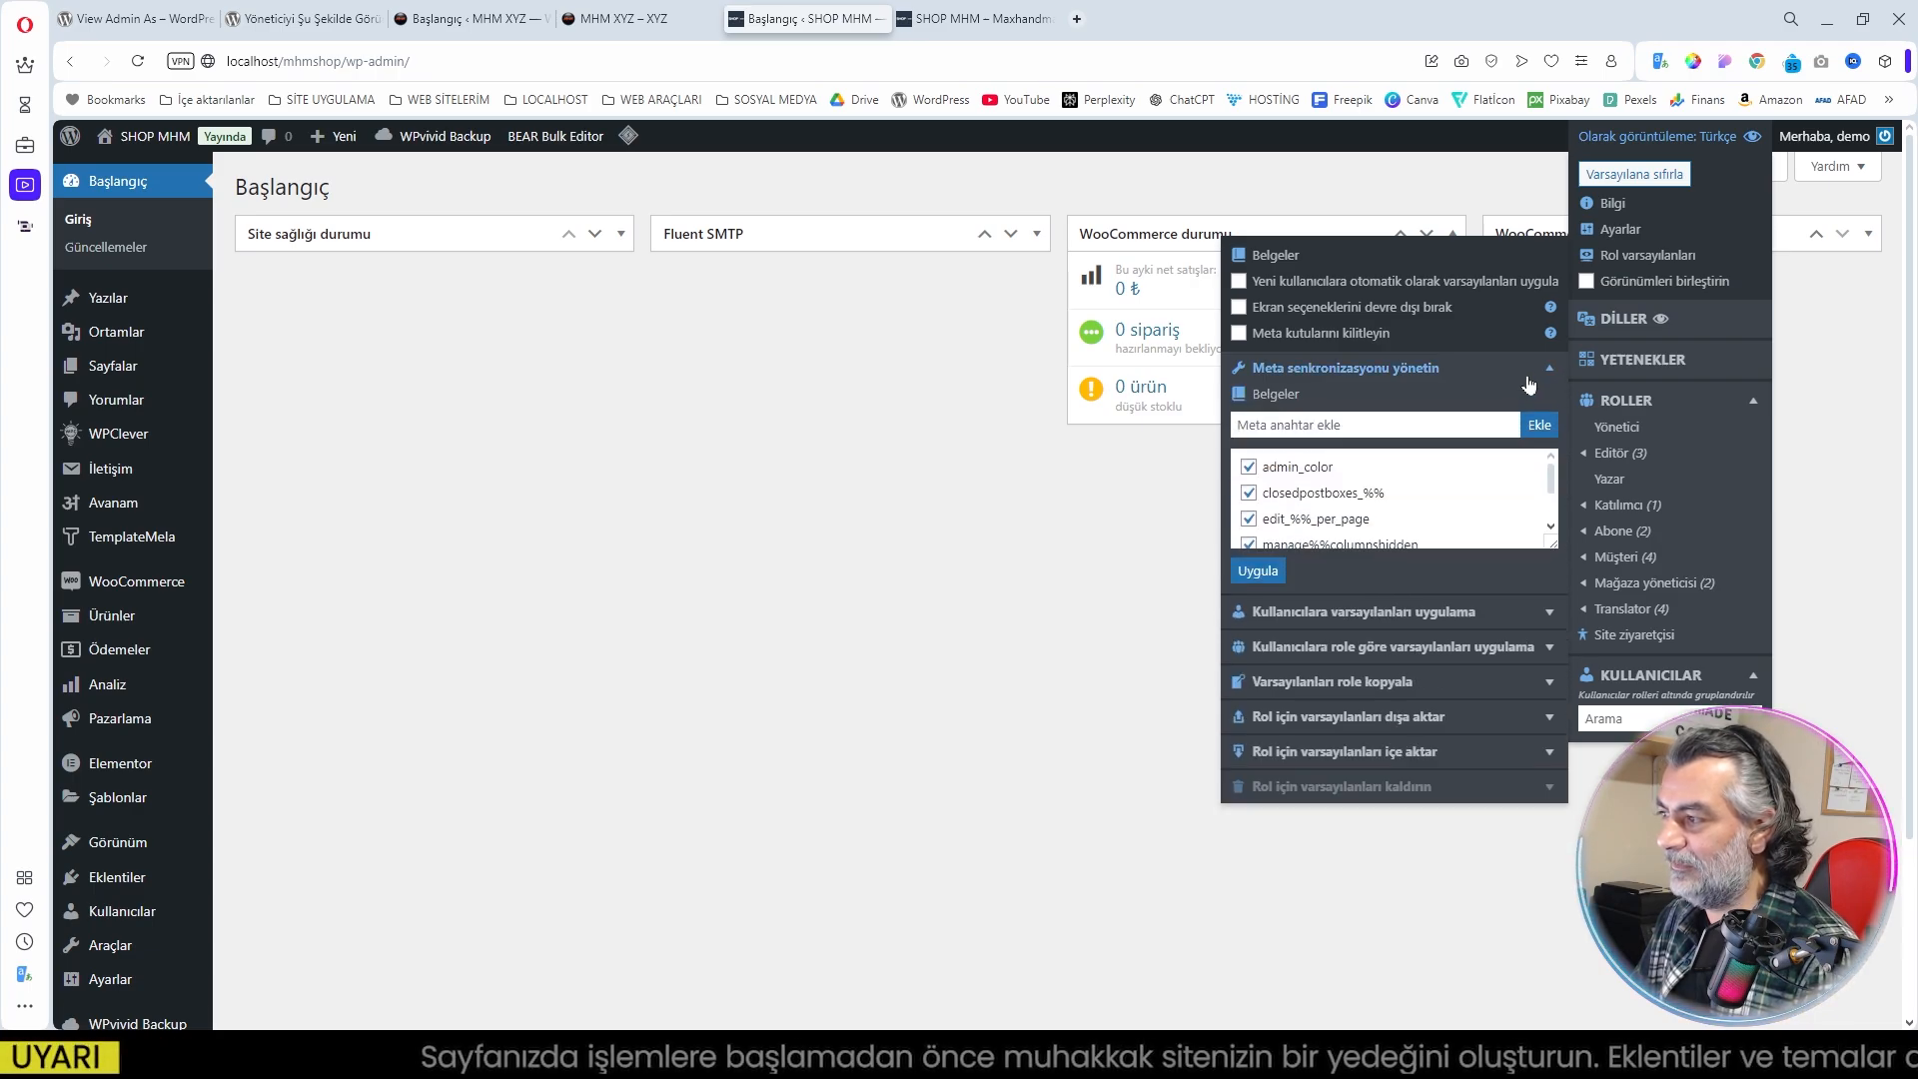
scroll(1433, 476, down, 2)
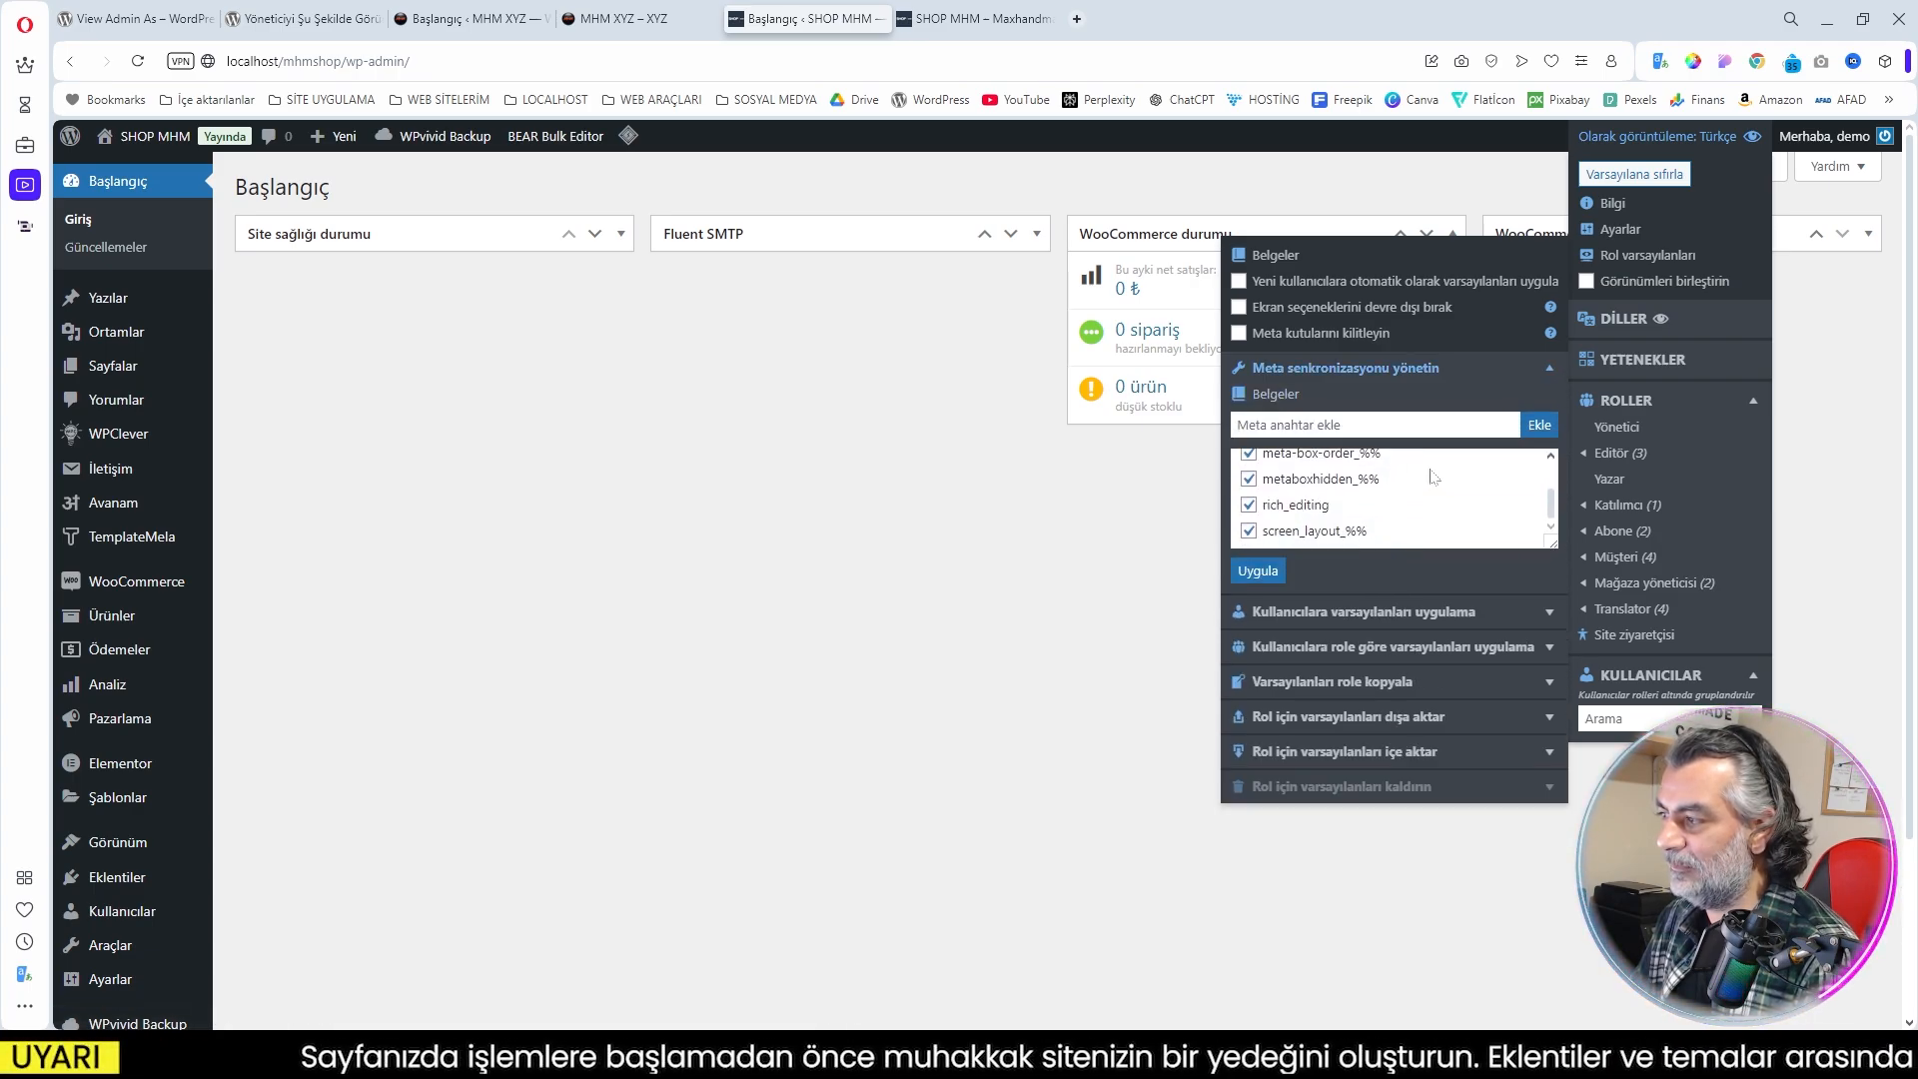
scroll(1433, 477, up, 3)
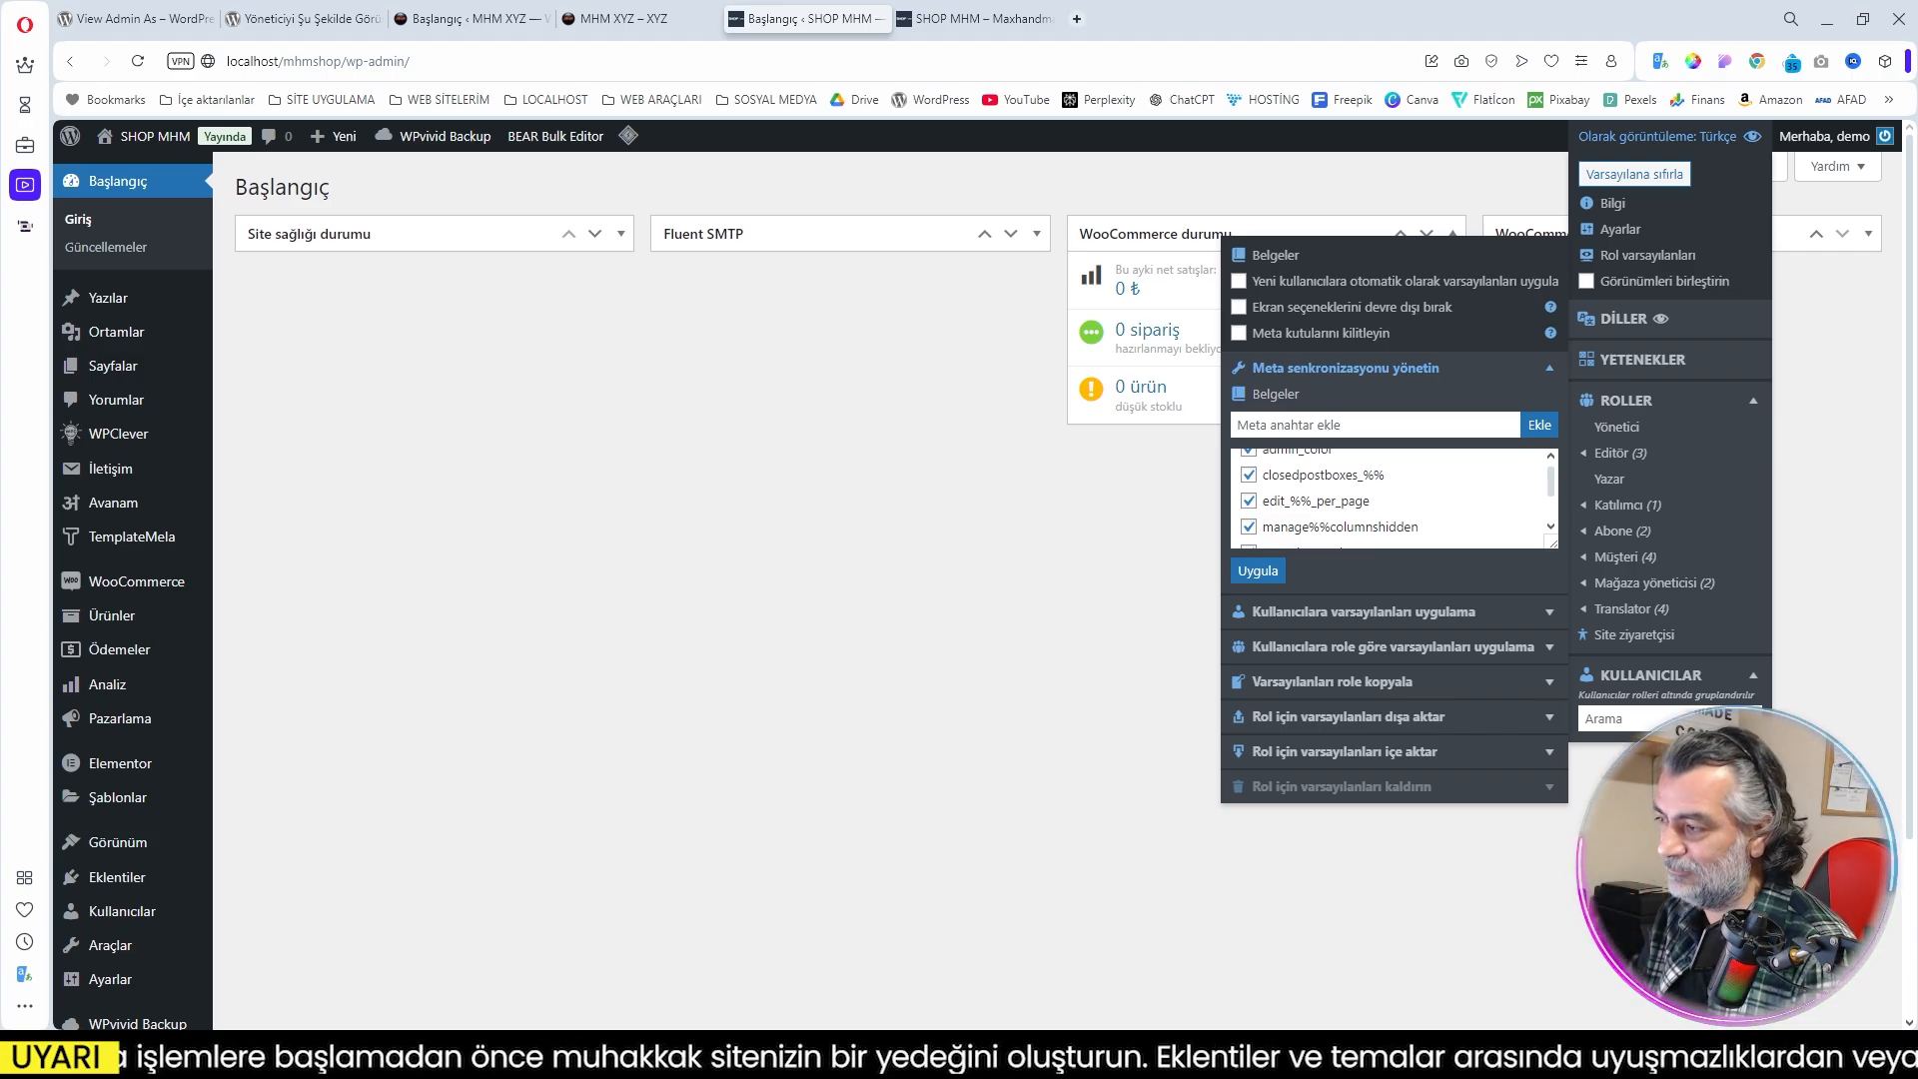
scroll(1379, 511, down, 2)
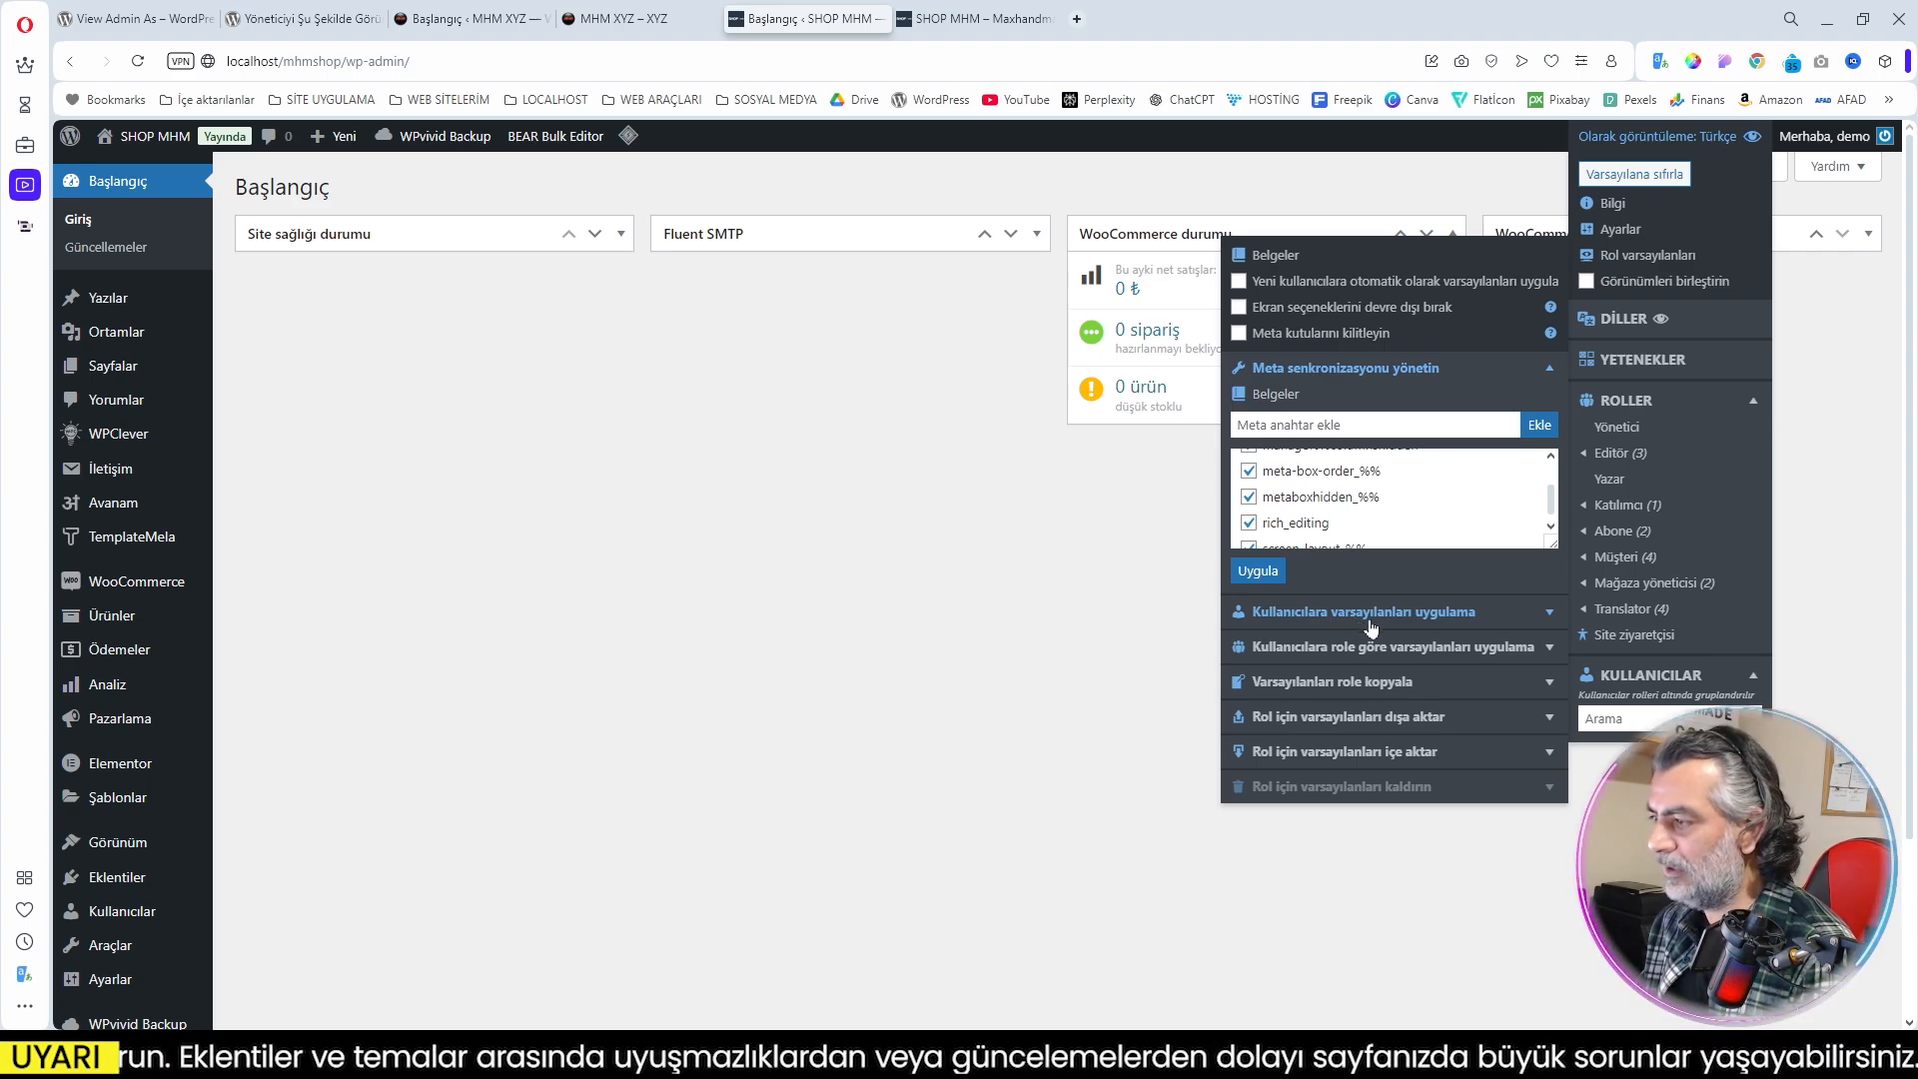
click(1546, 614)
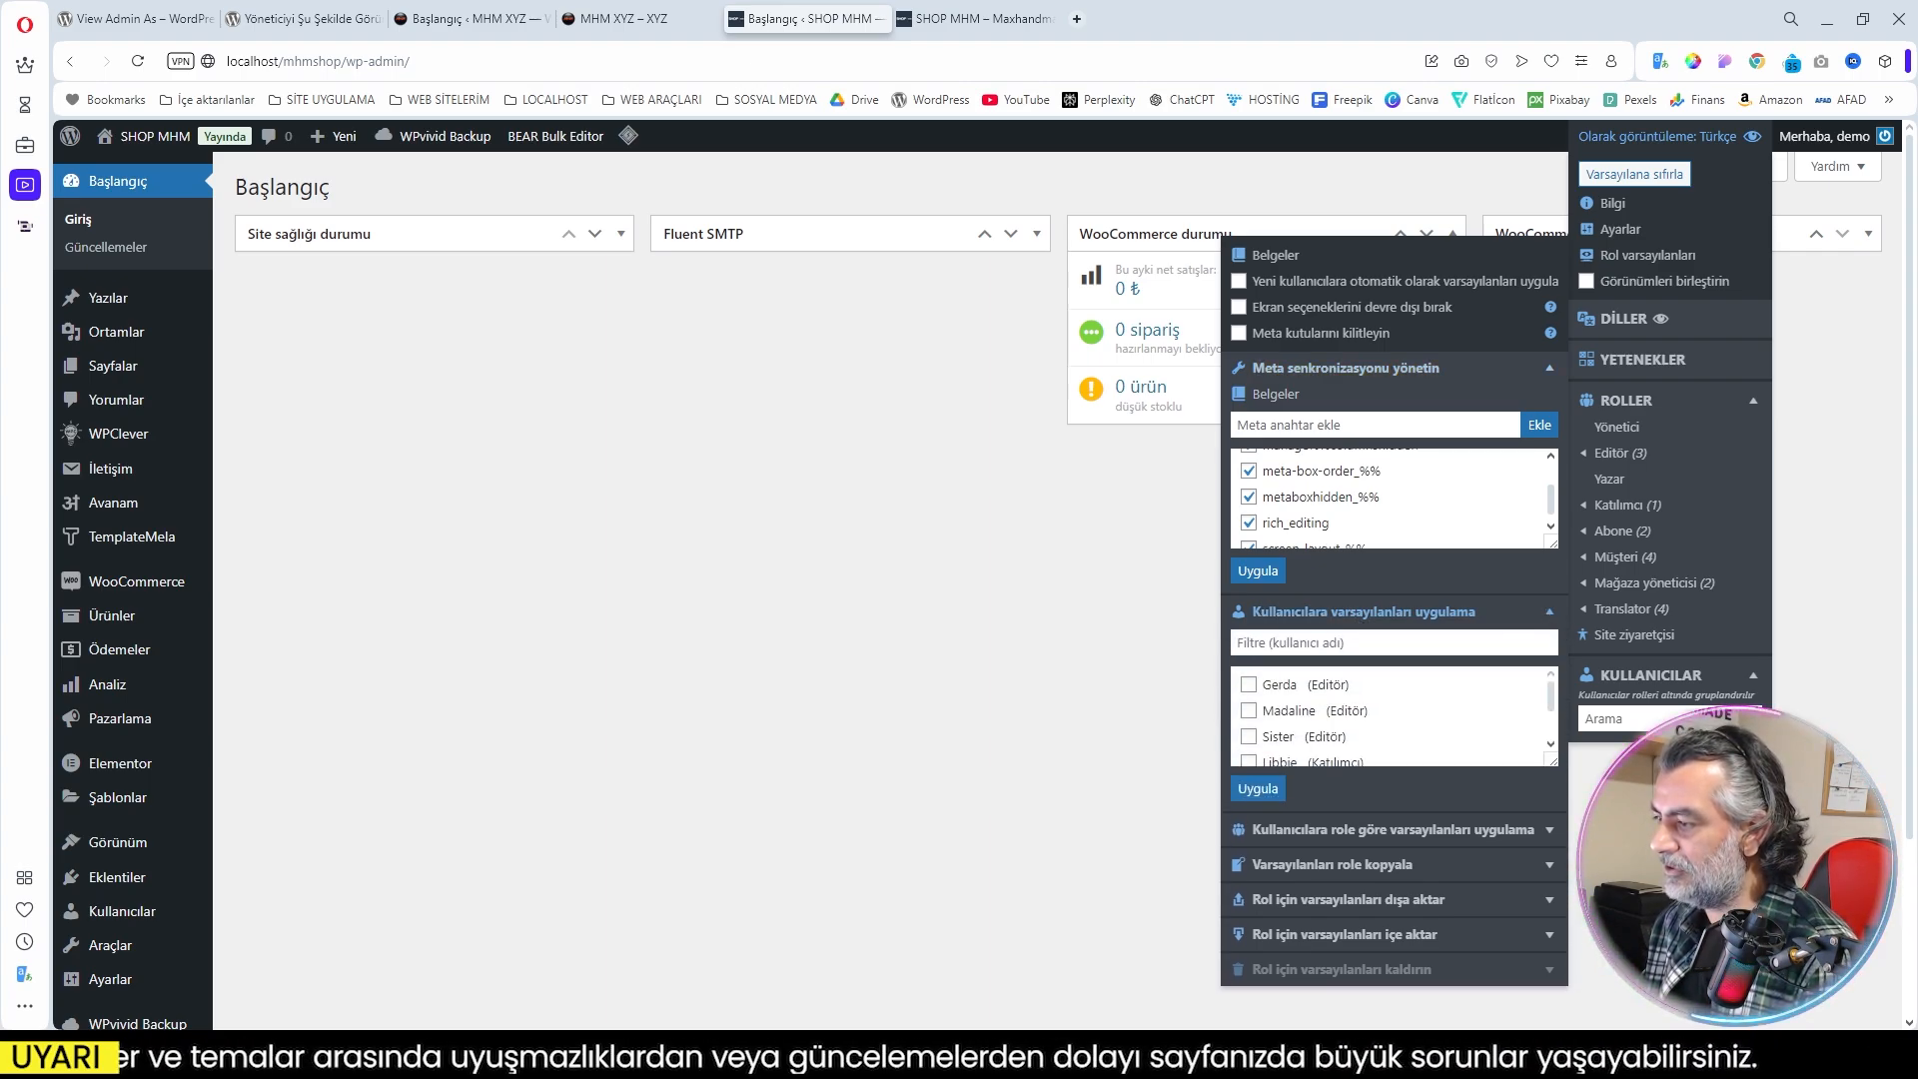
Step: Examine the user list for applying role defaults, and collapse the Kullanıcılara varsayılanları uygulama section
scroll(1385, 745, down, 5)
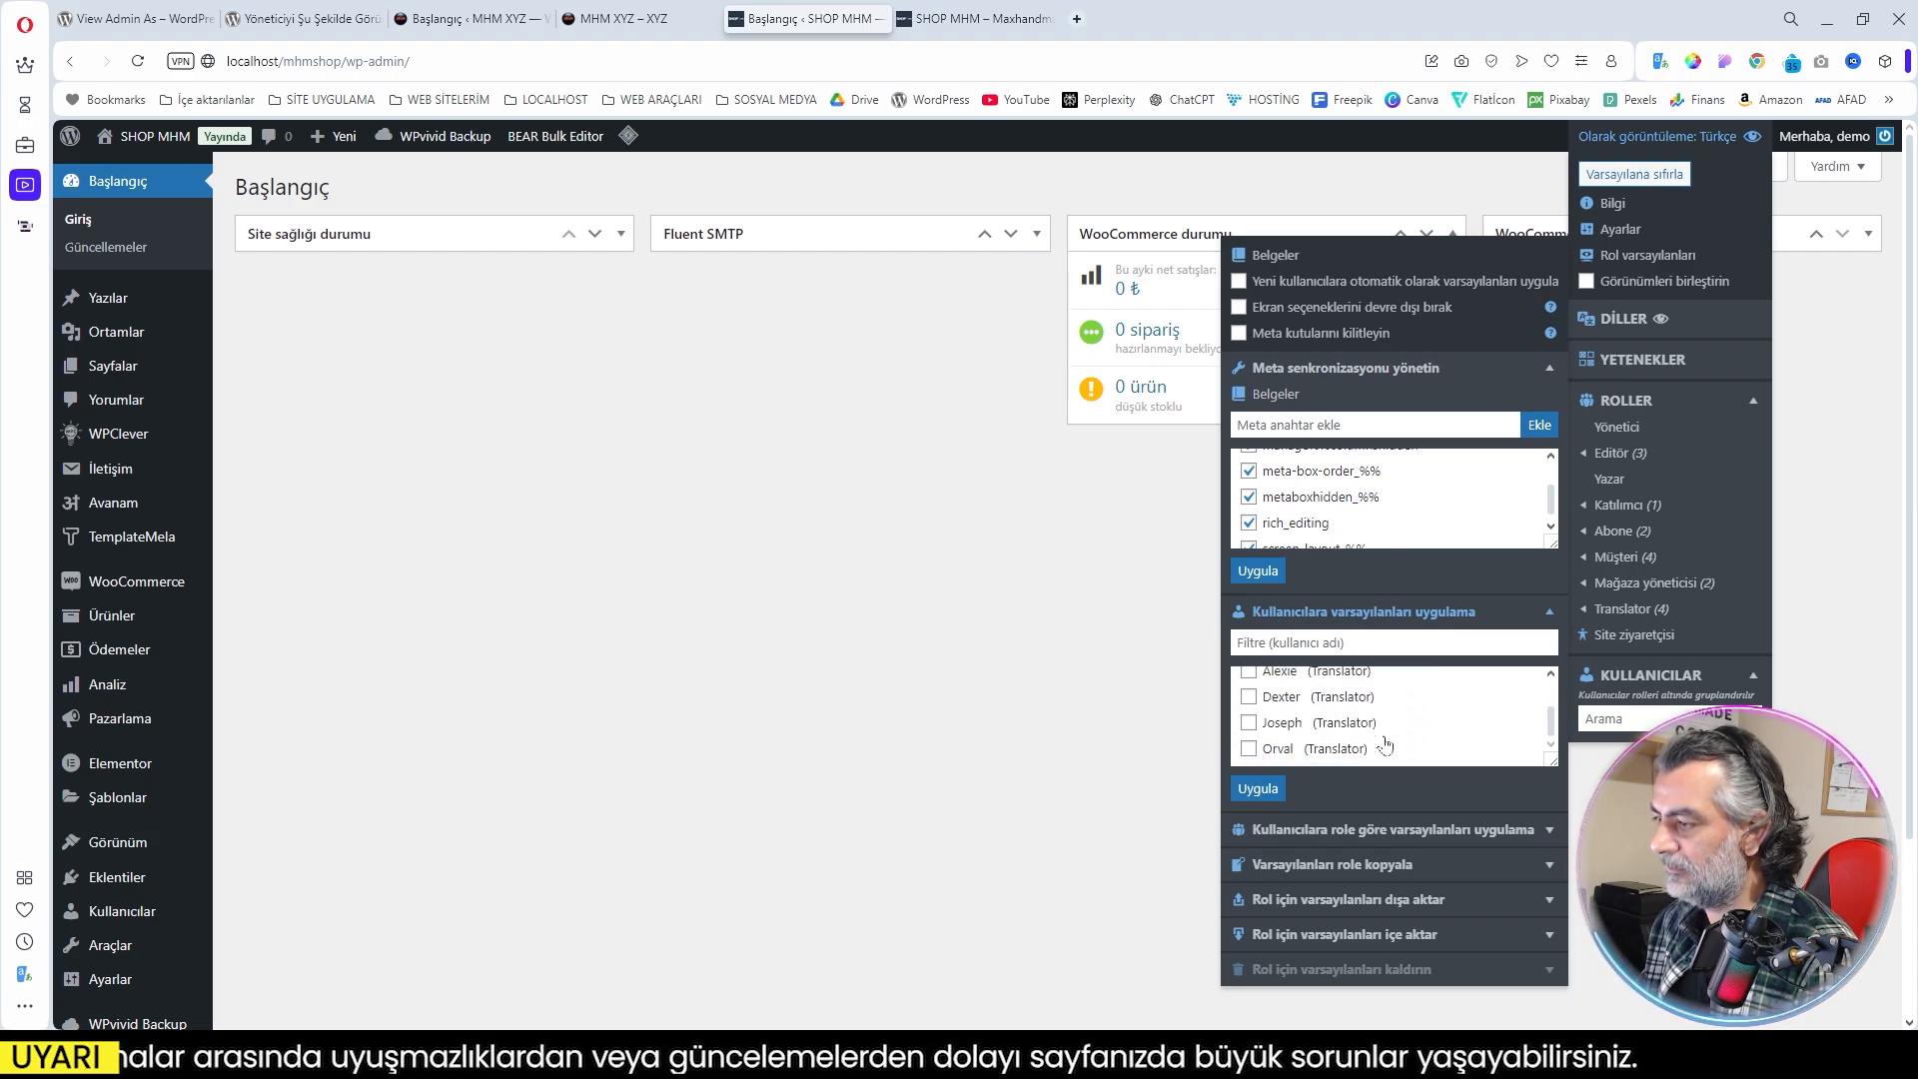
scroll(1354, 712, up, 4)
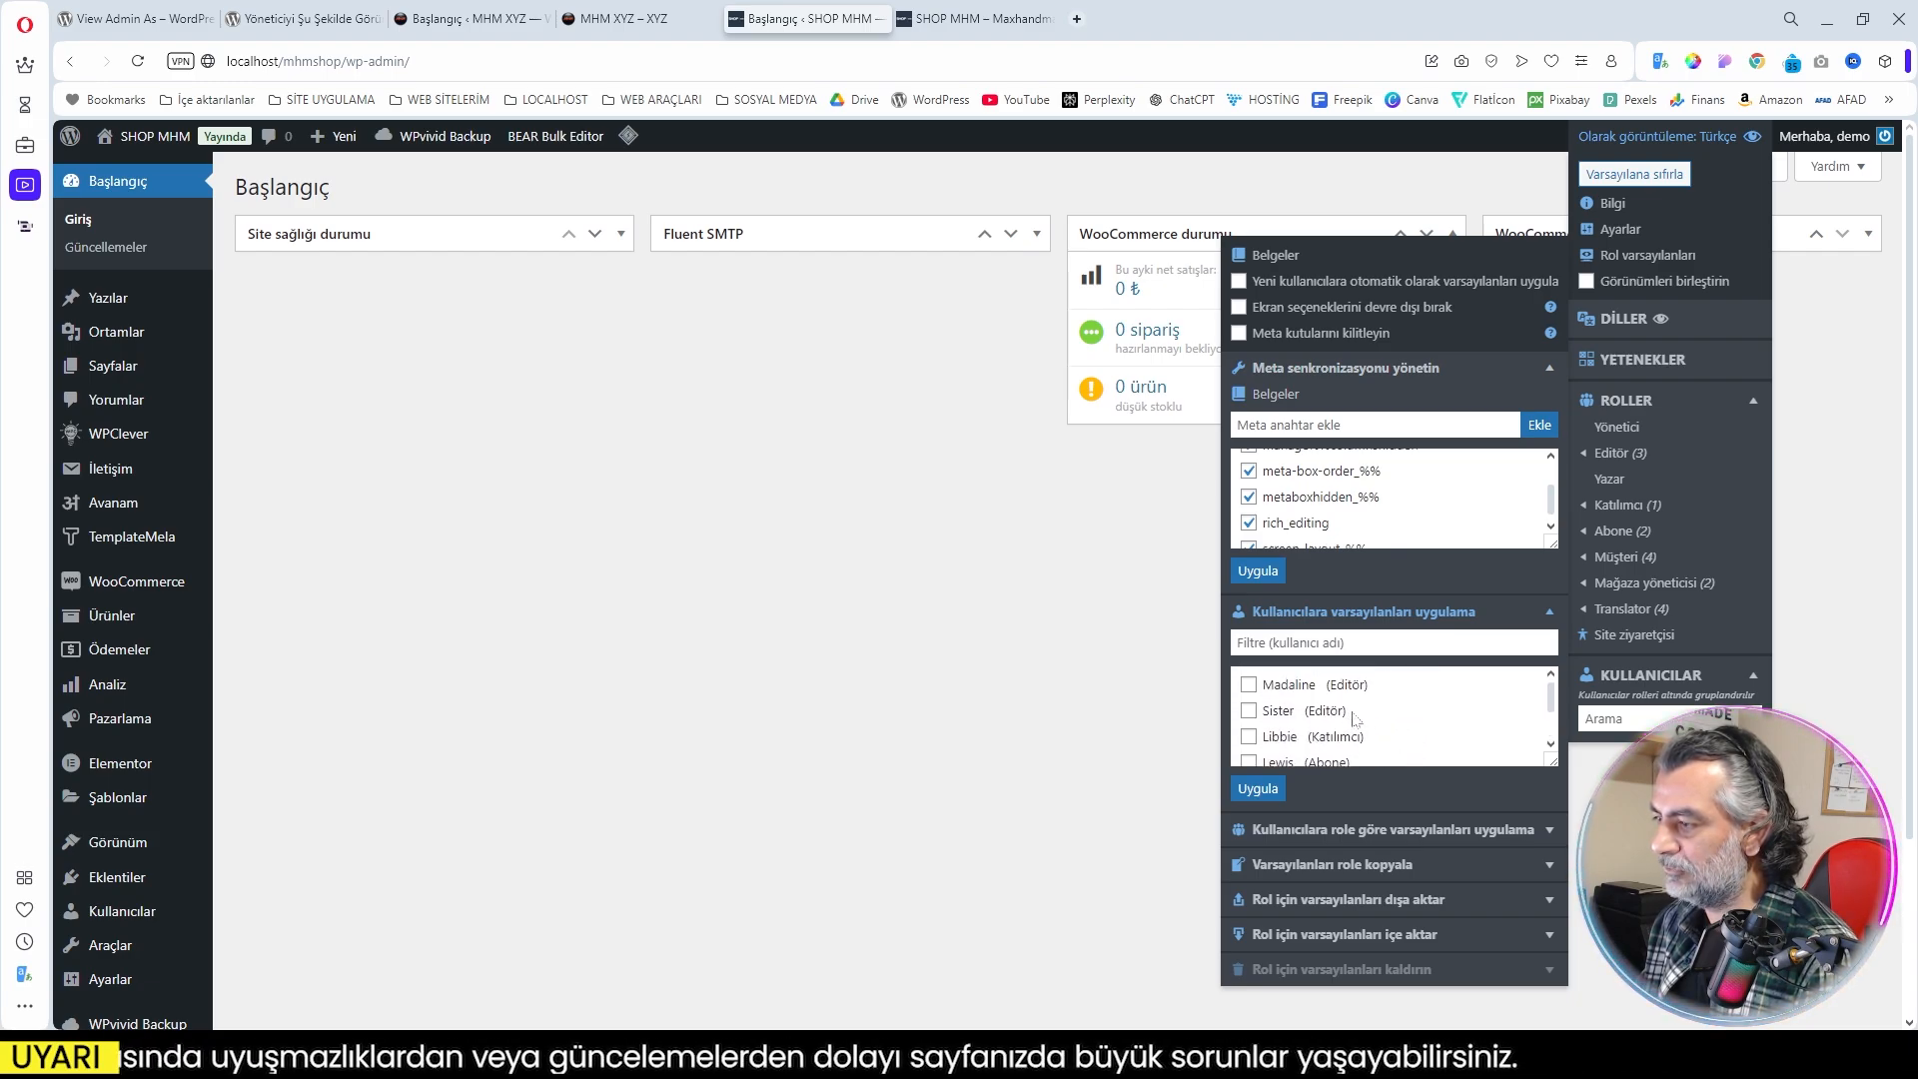
click(1419, 611)
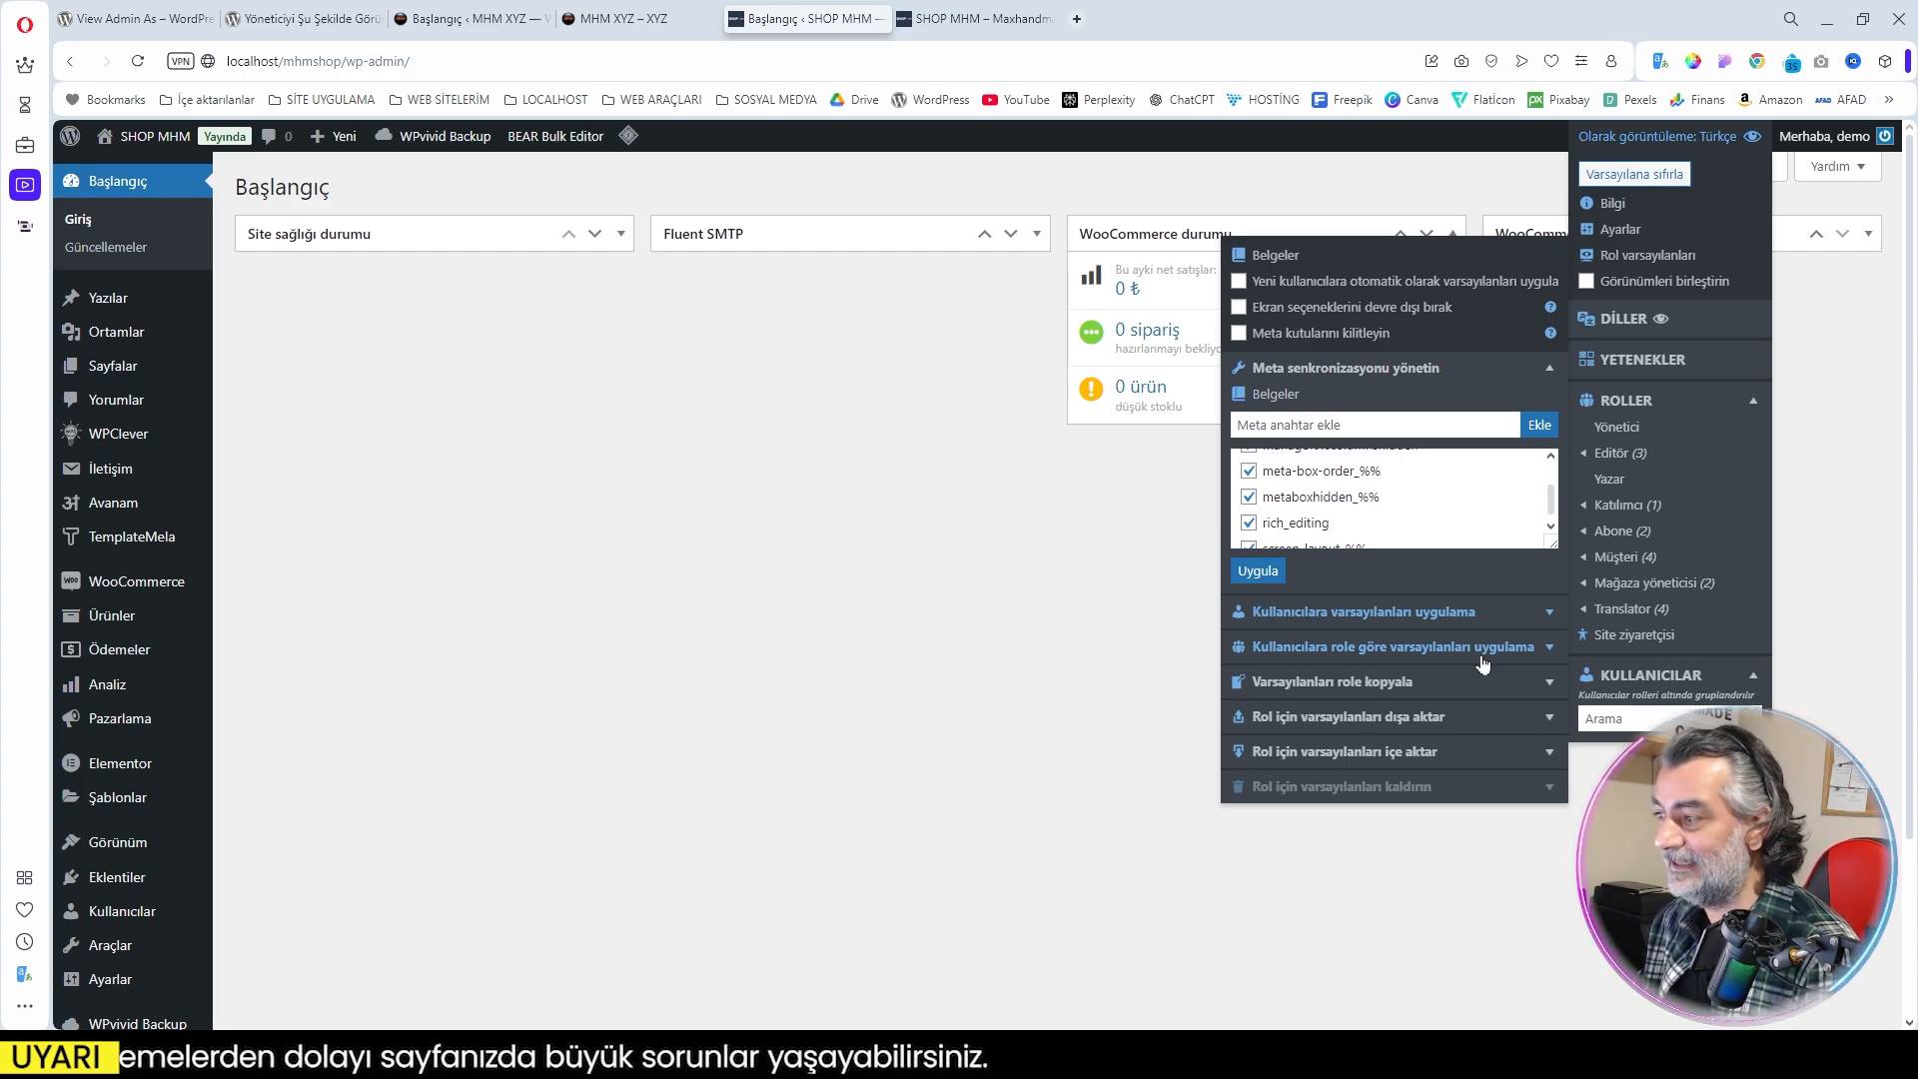
Step: Enable the role manager module (Rol yöneticisini etkinleştirin) in the View Admin As settings, and view the Rol yöneticisi options
mouse_move(1615, 237)
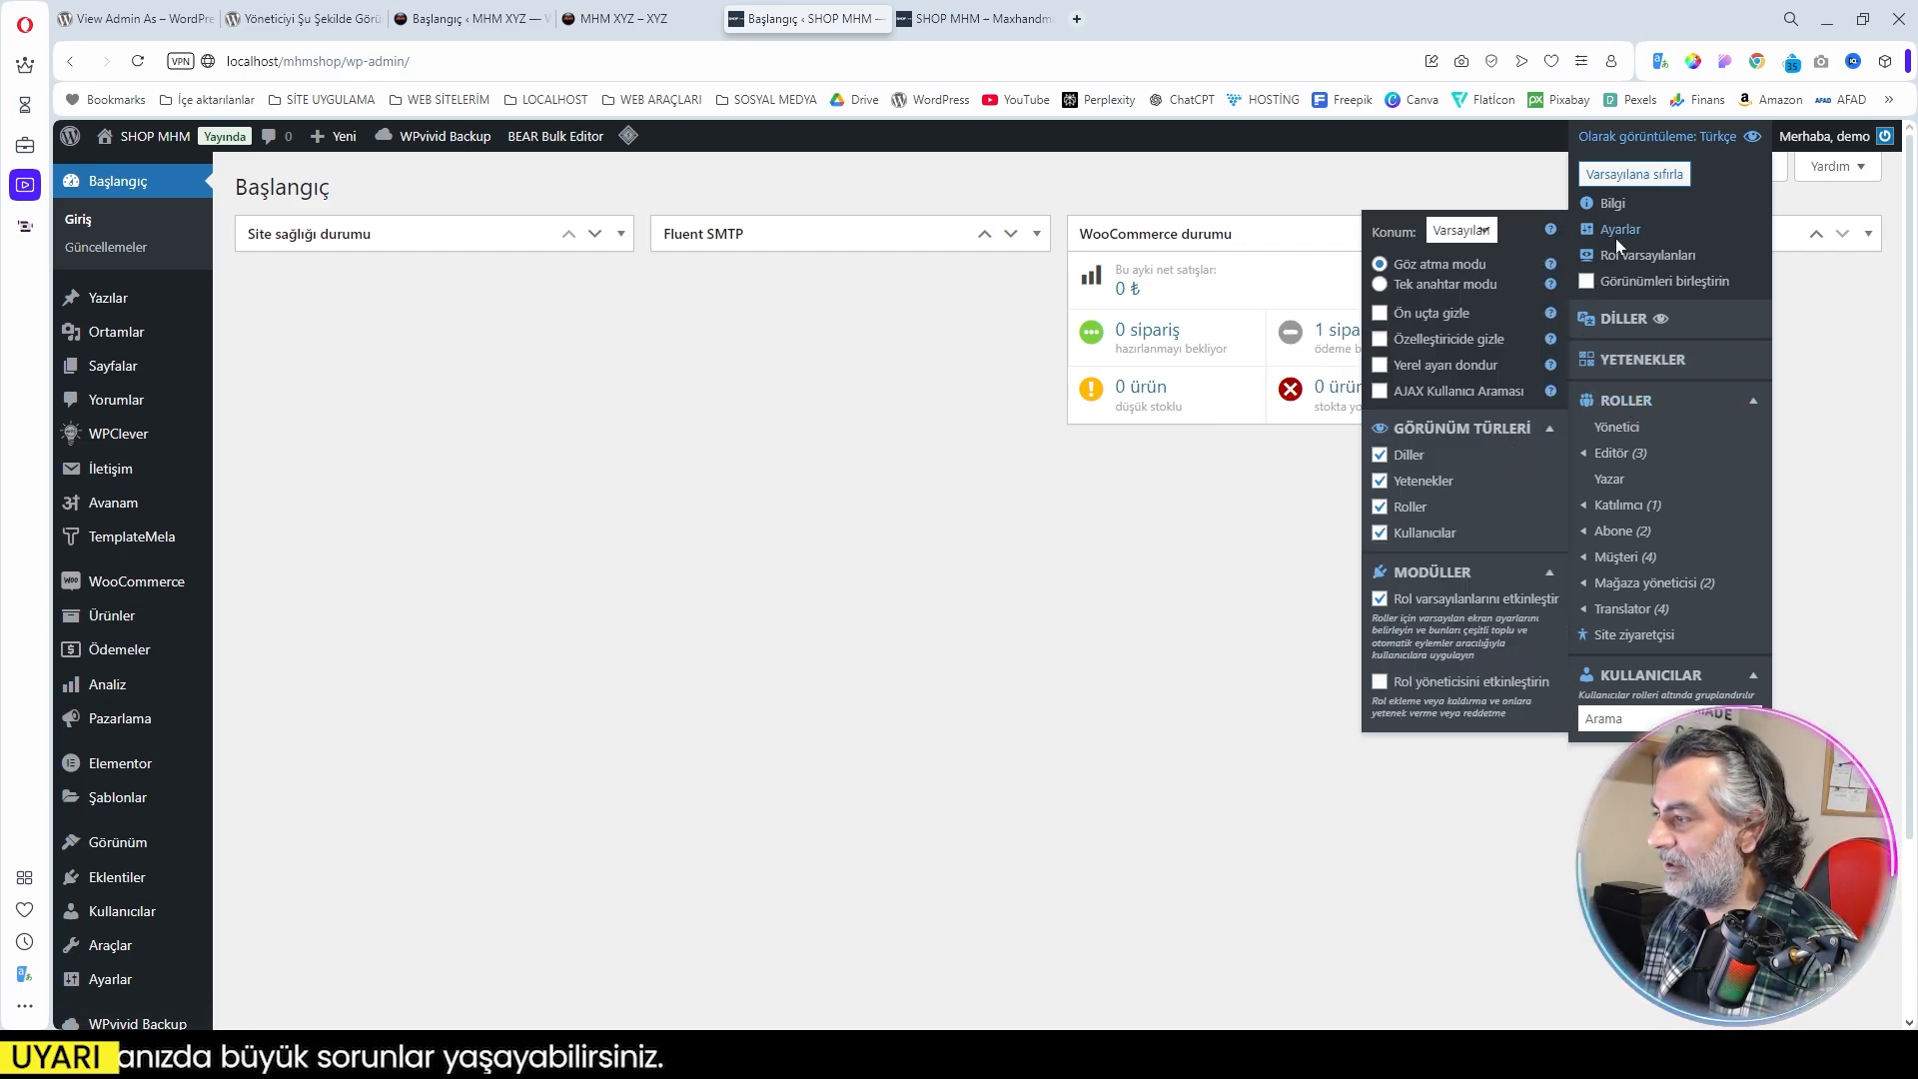
click(1381, 685)
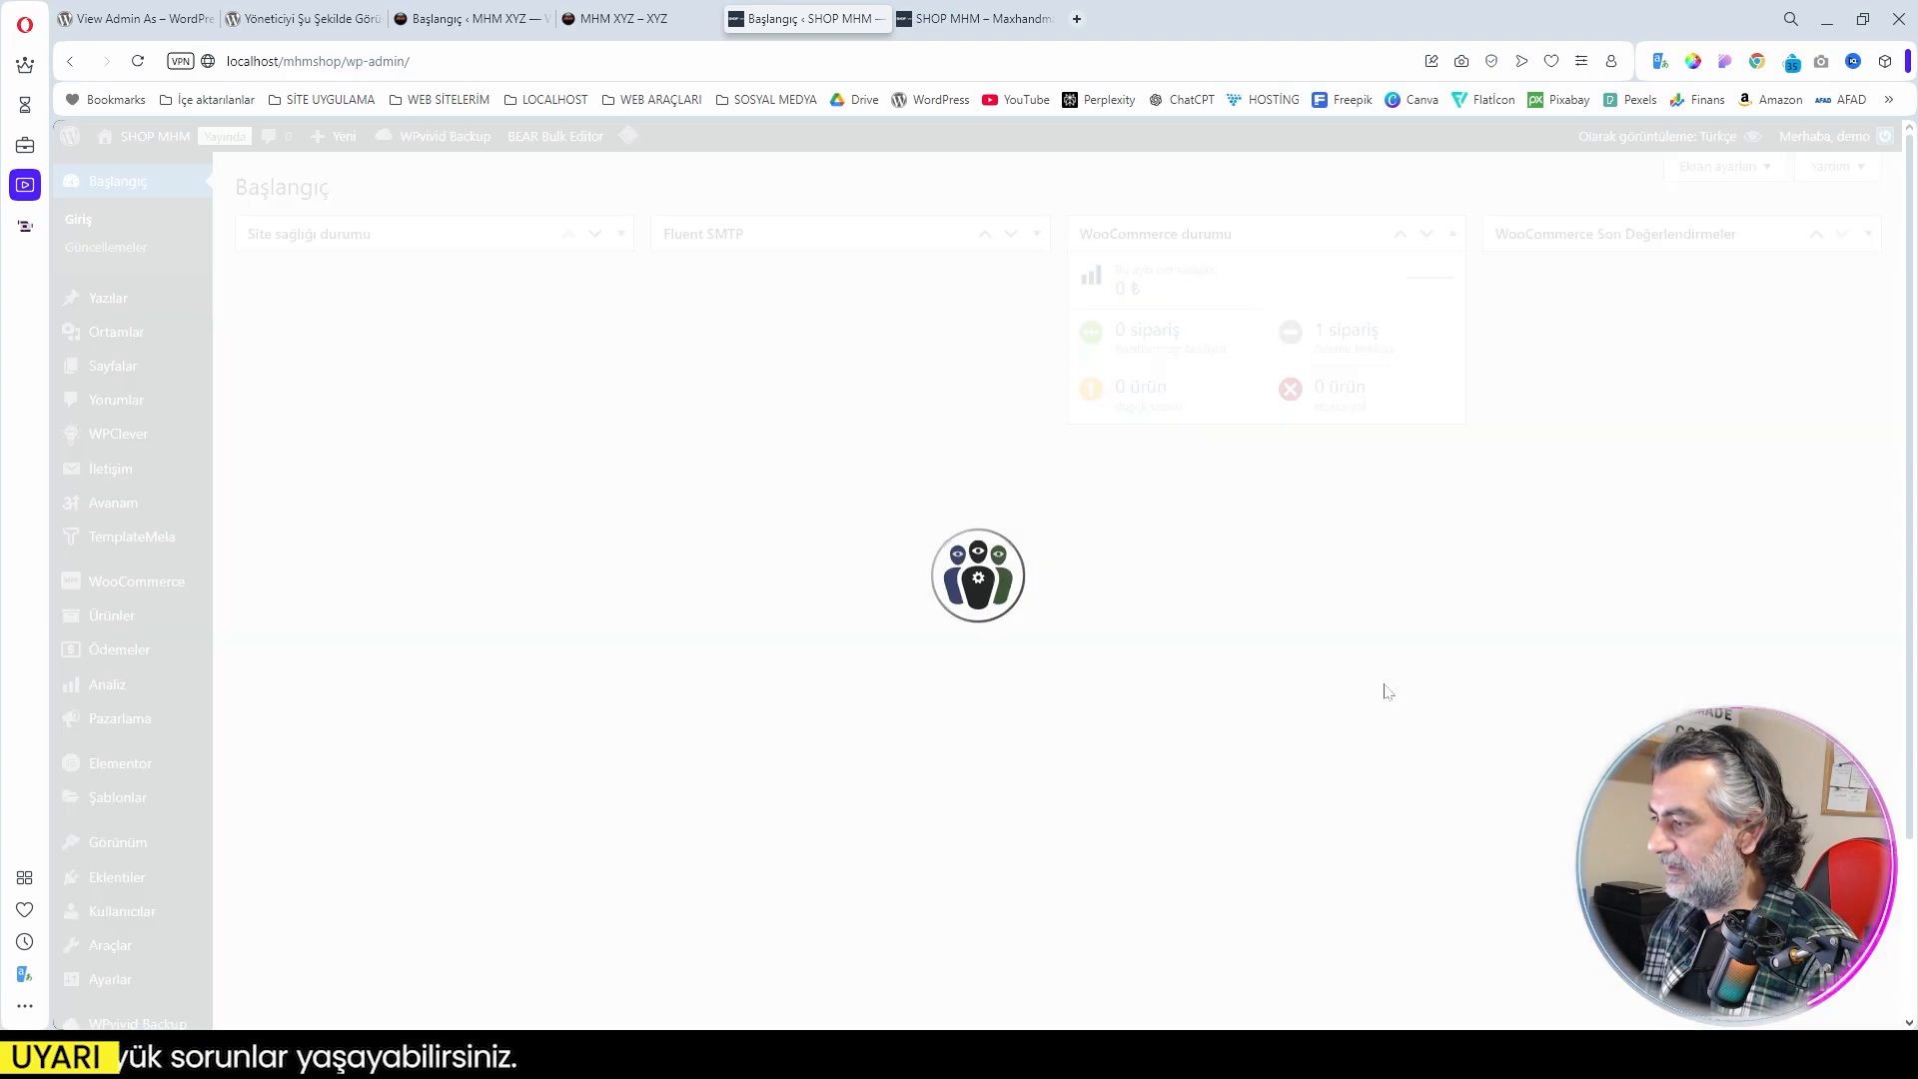
mouse_move(1616, 284)
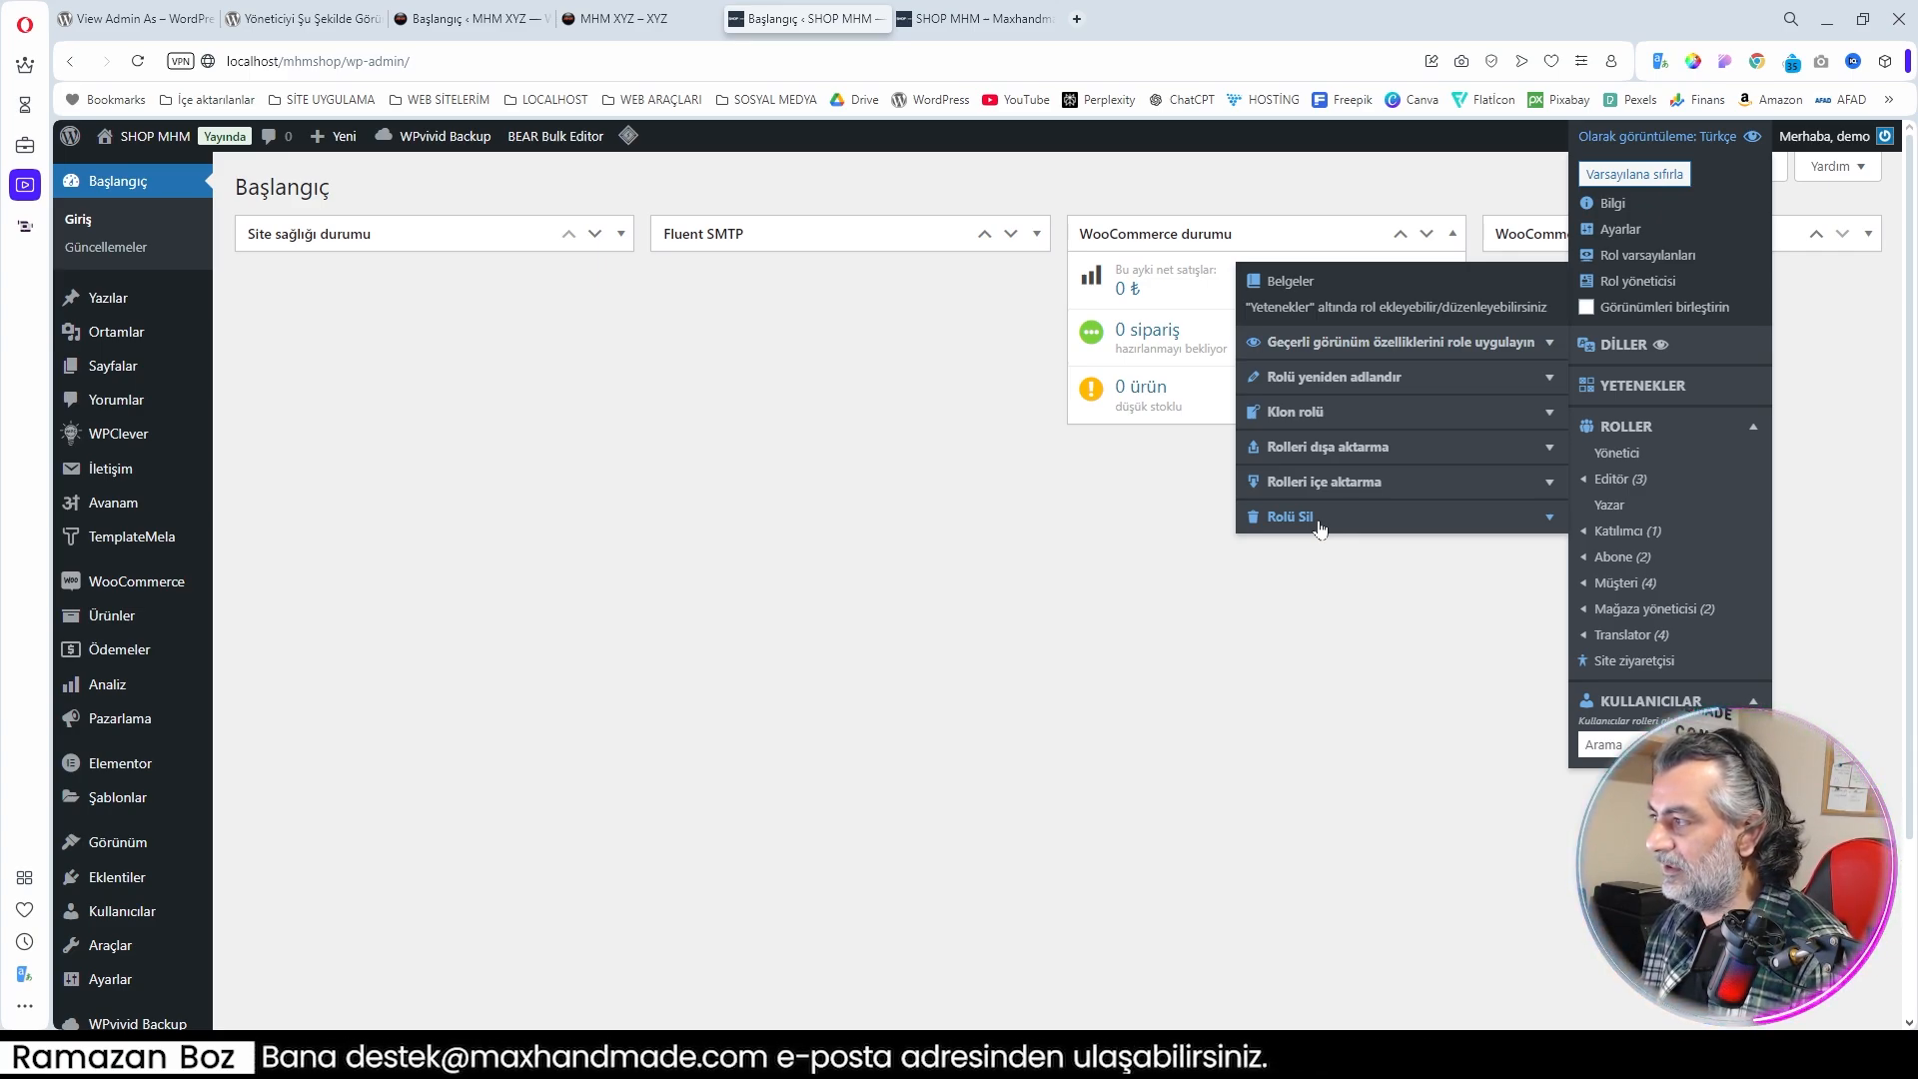
Step: Turn on Görünümleri birleştirin to see how views can be combined, and turn it back off
click(1588, 308)
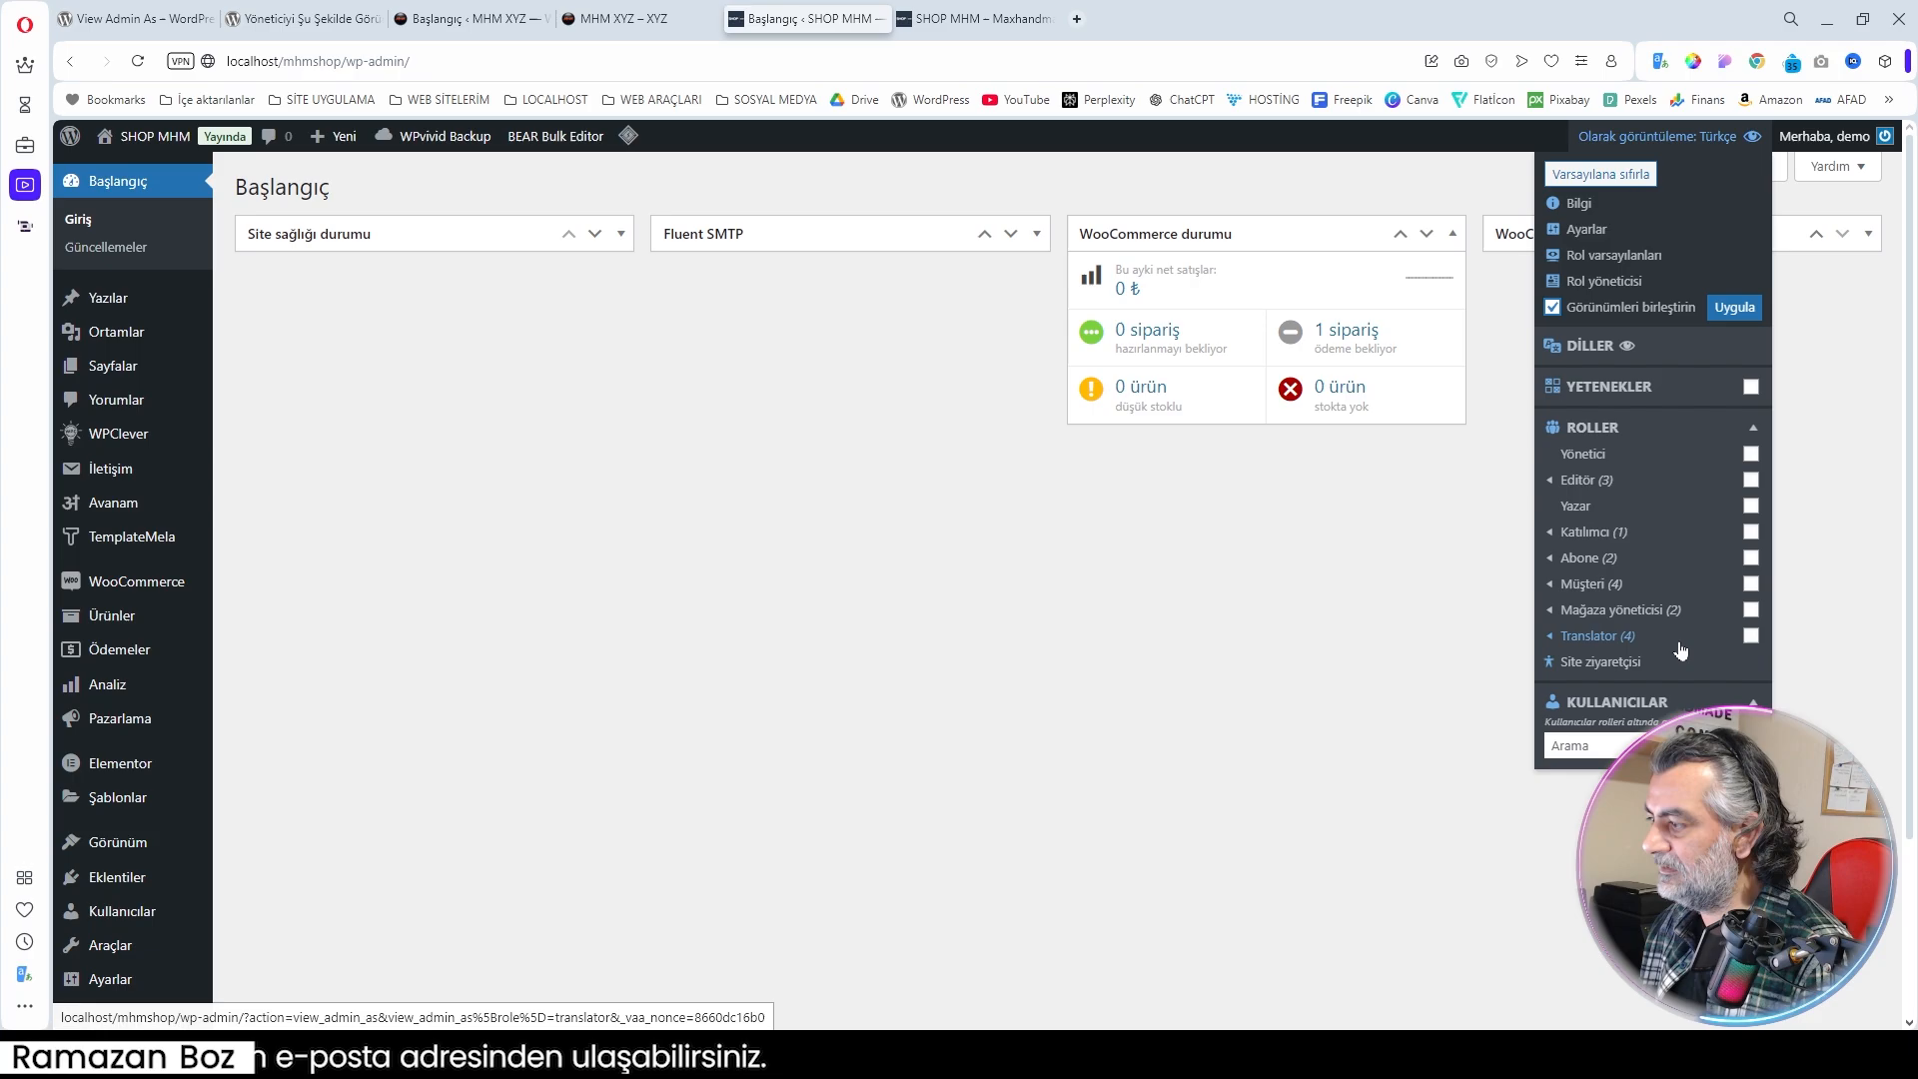
mouse_move(1638, 391)
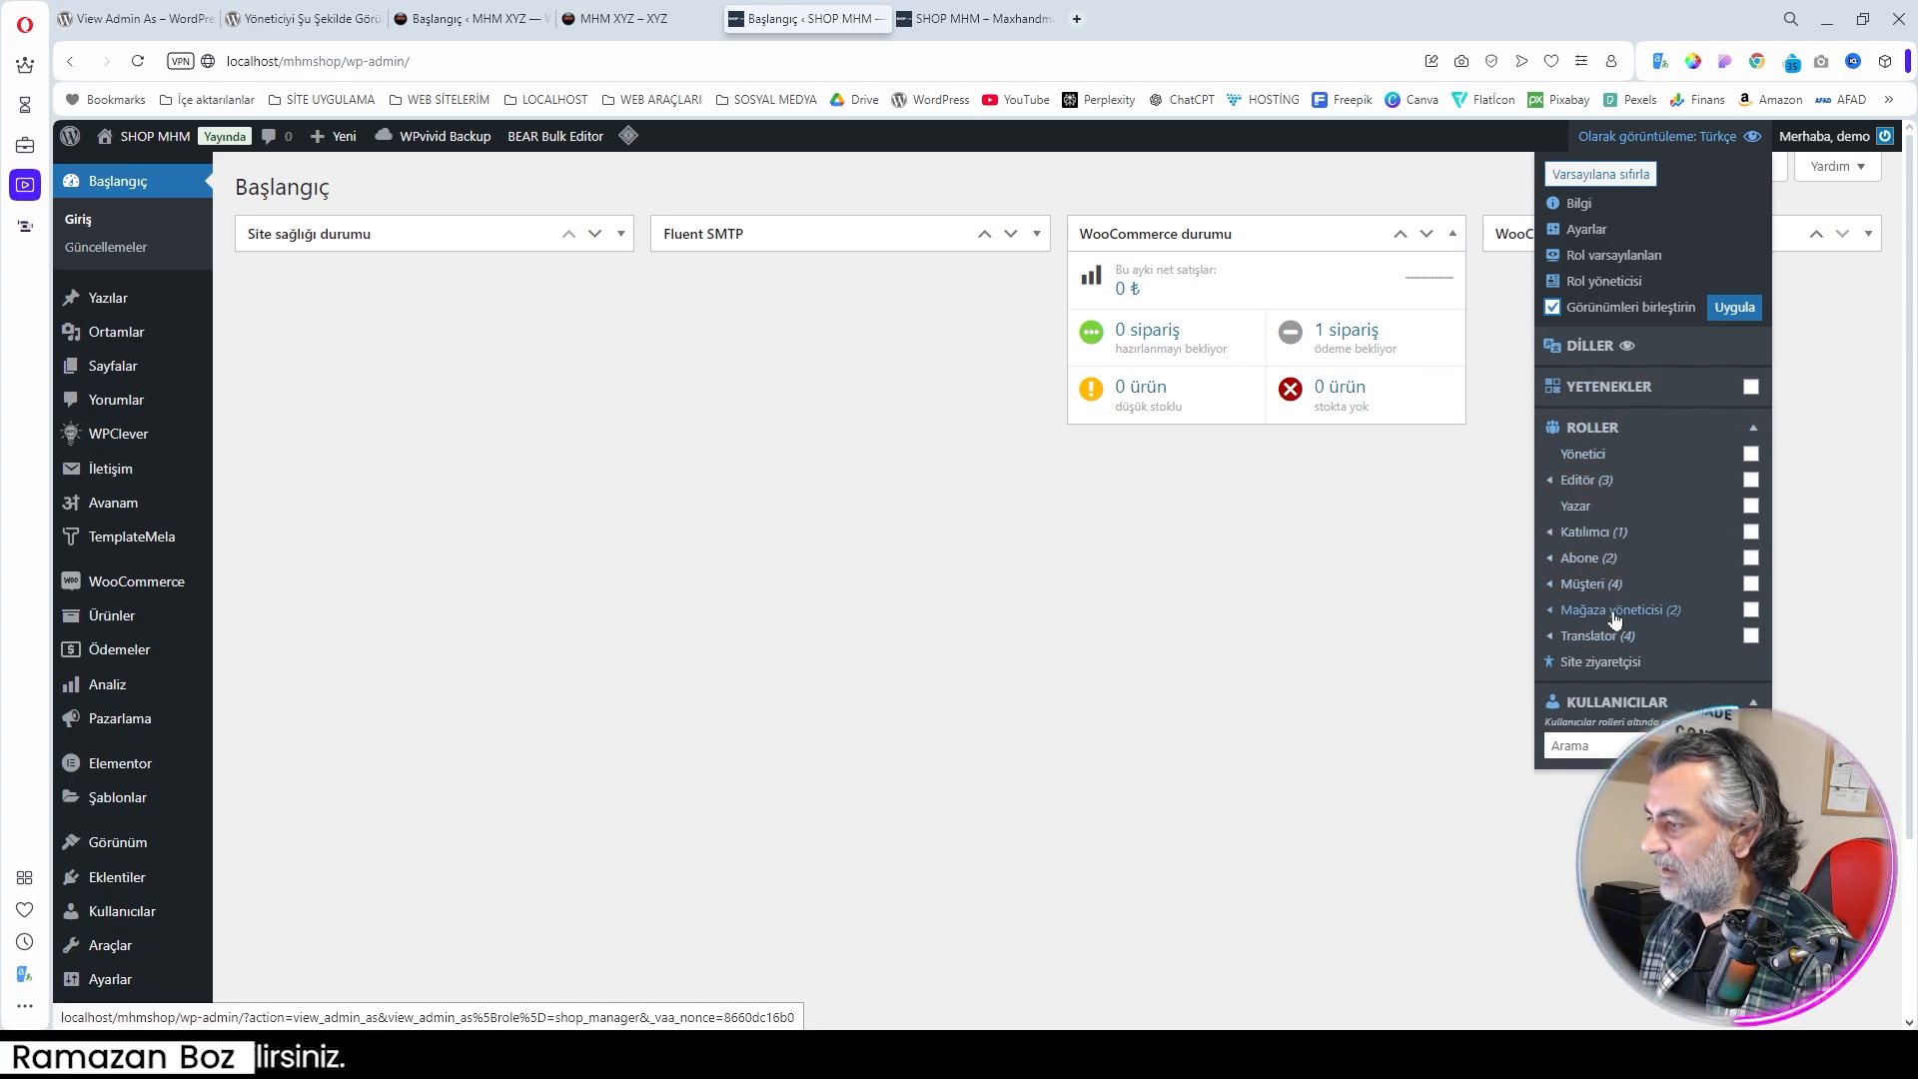
click(1648, 308)
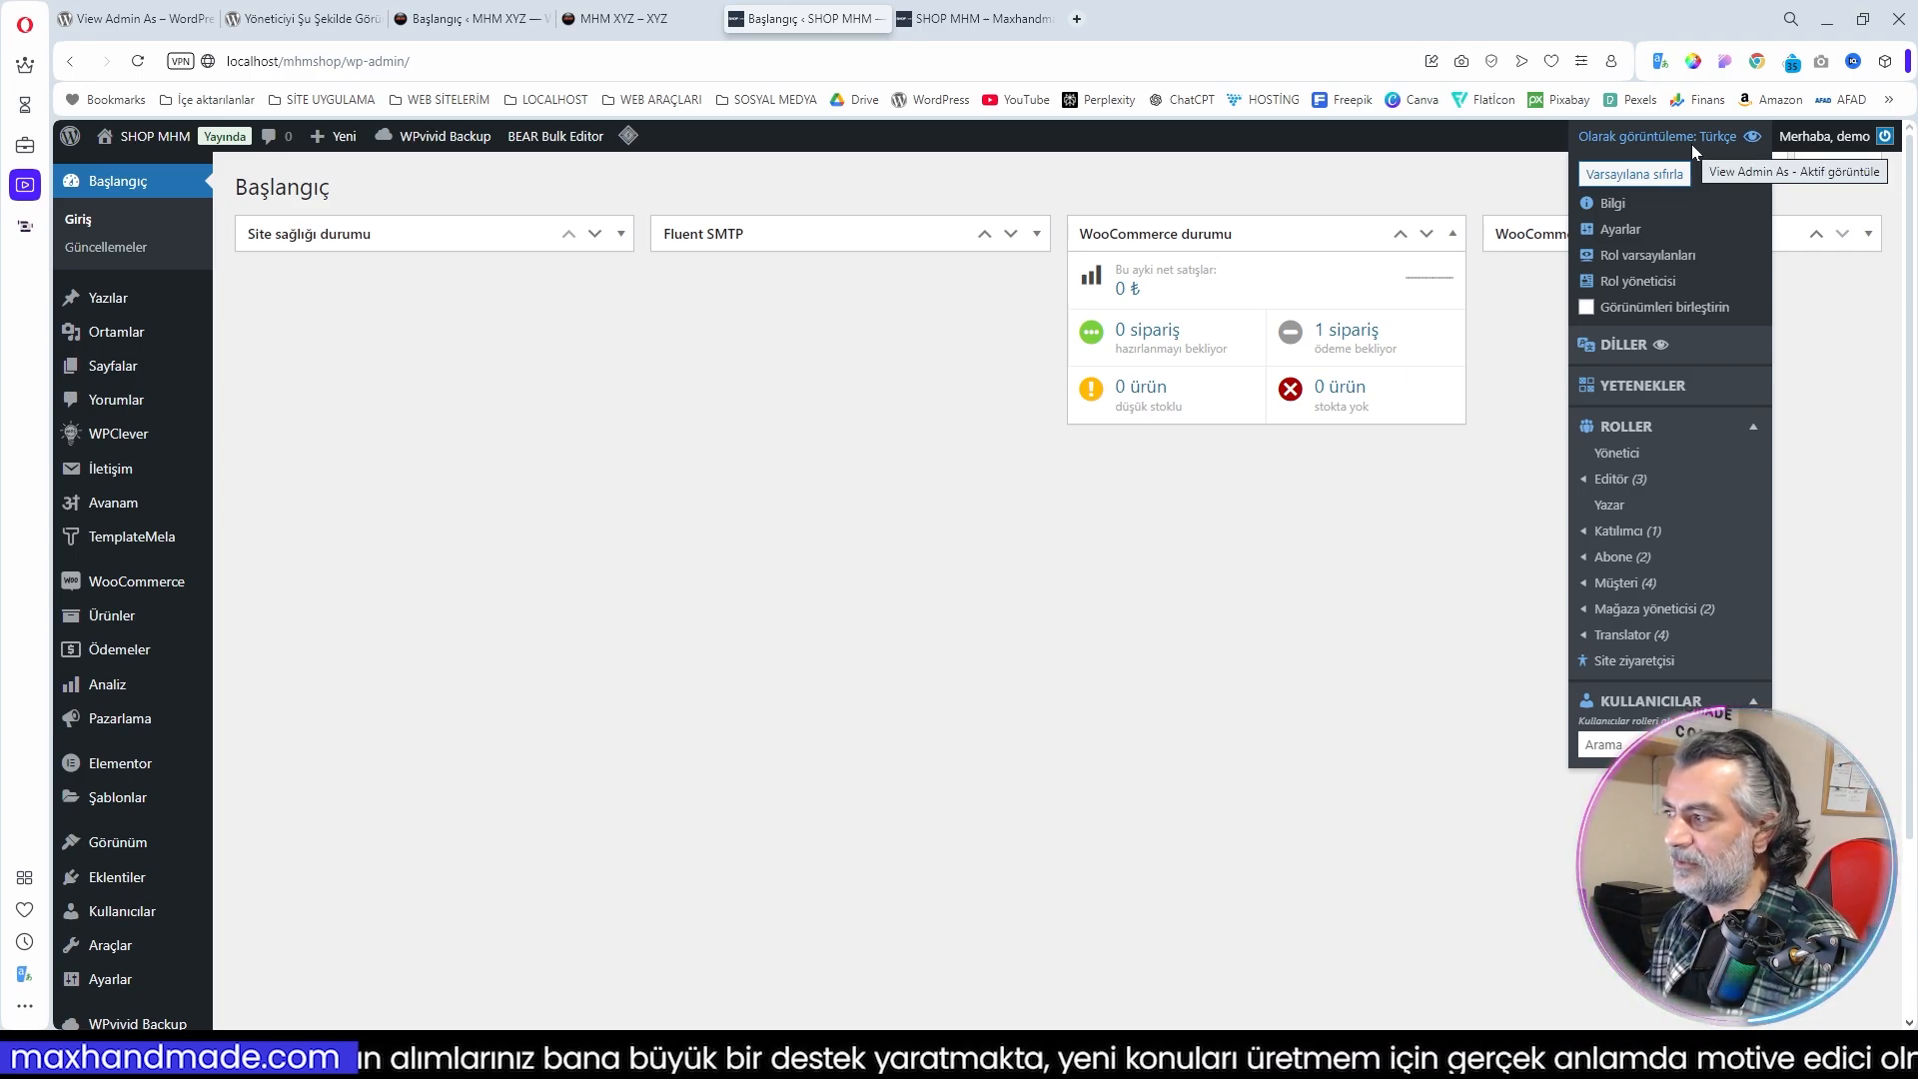
mouse_move(1646, 382)
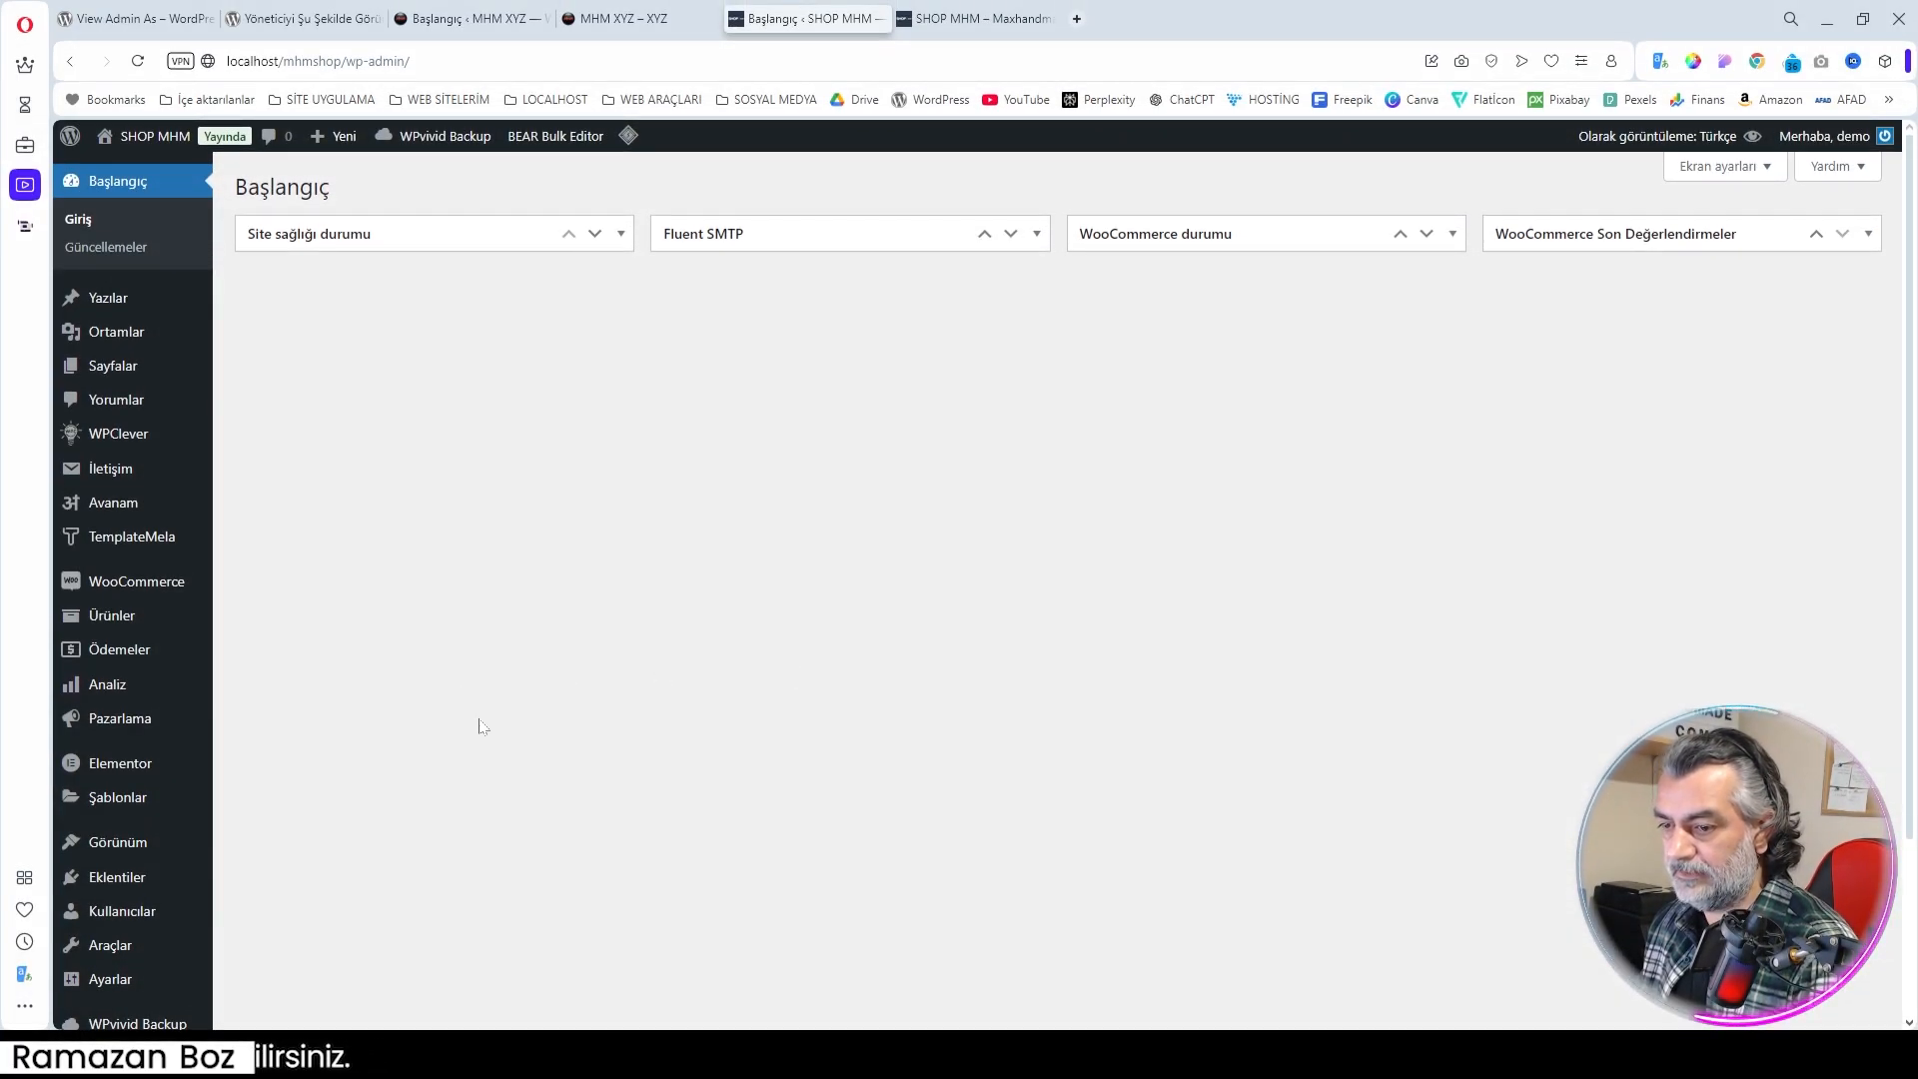
Step: Open the list of all users (Tüm kullanıcılar) to check which role each account has
mouse_move(122, 913)
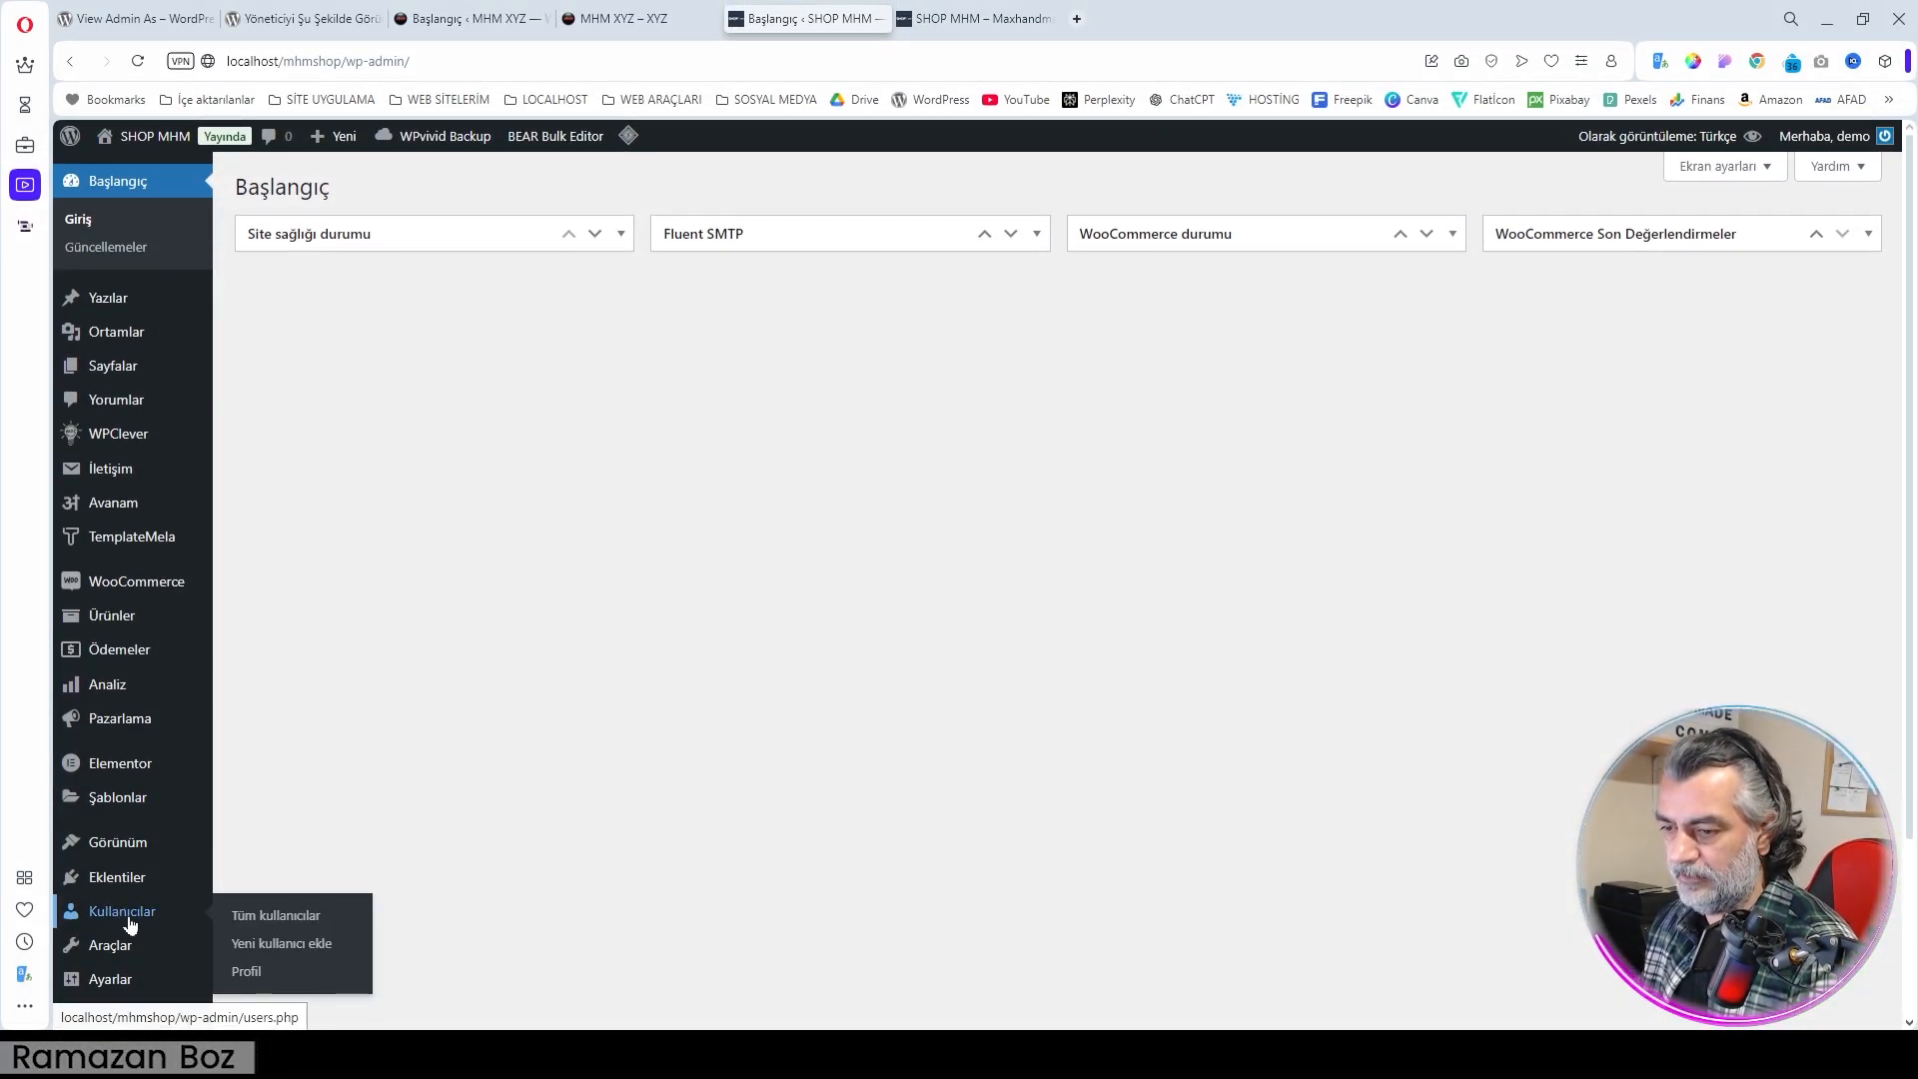
click(300, 914)
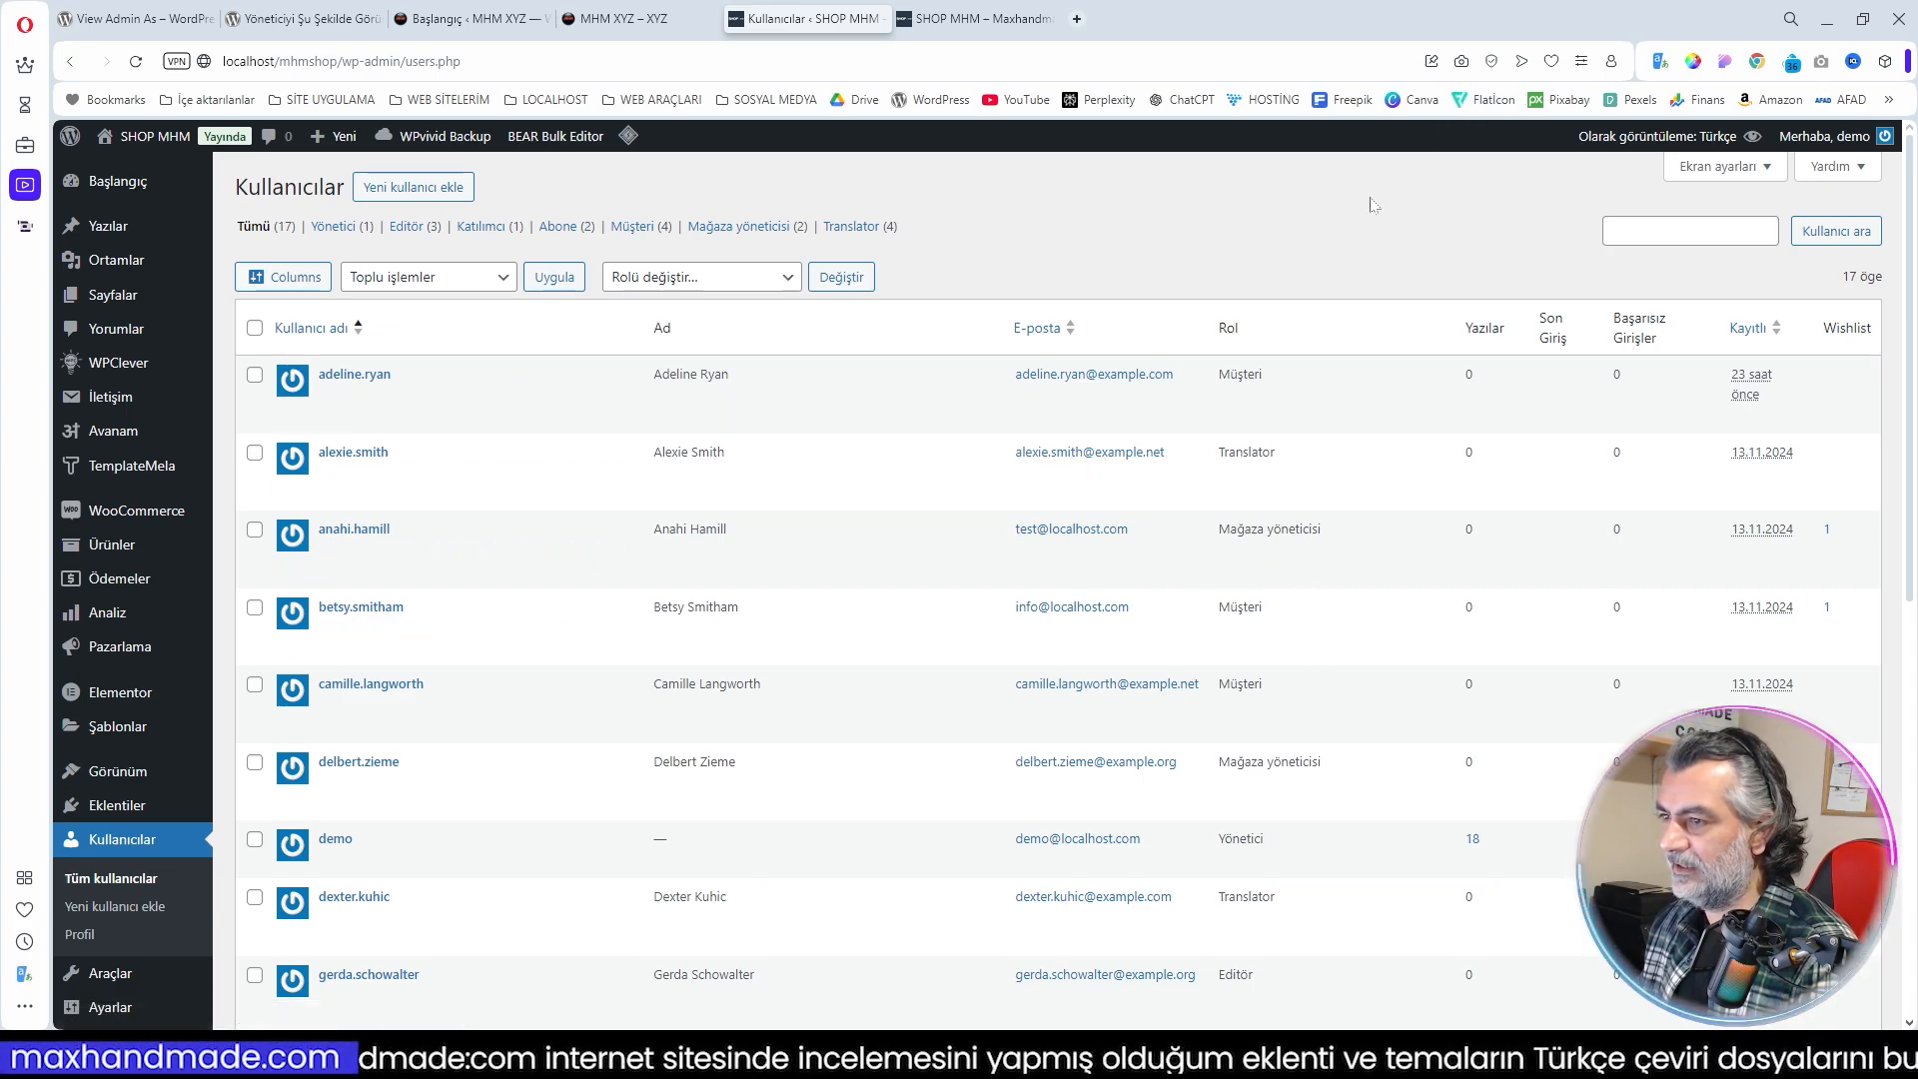
mouse_move(1699, 140)
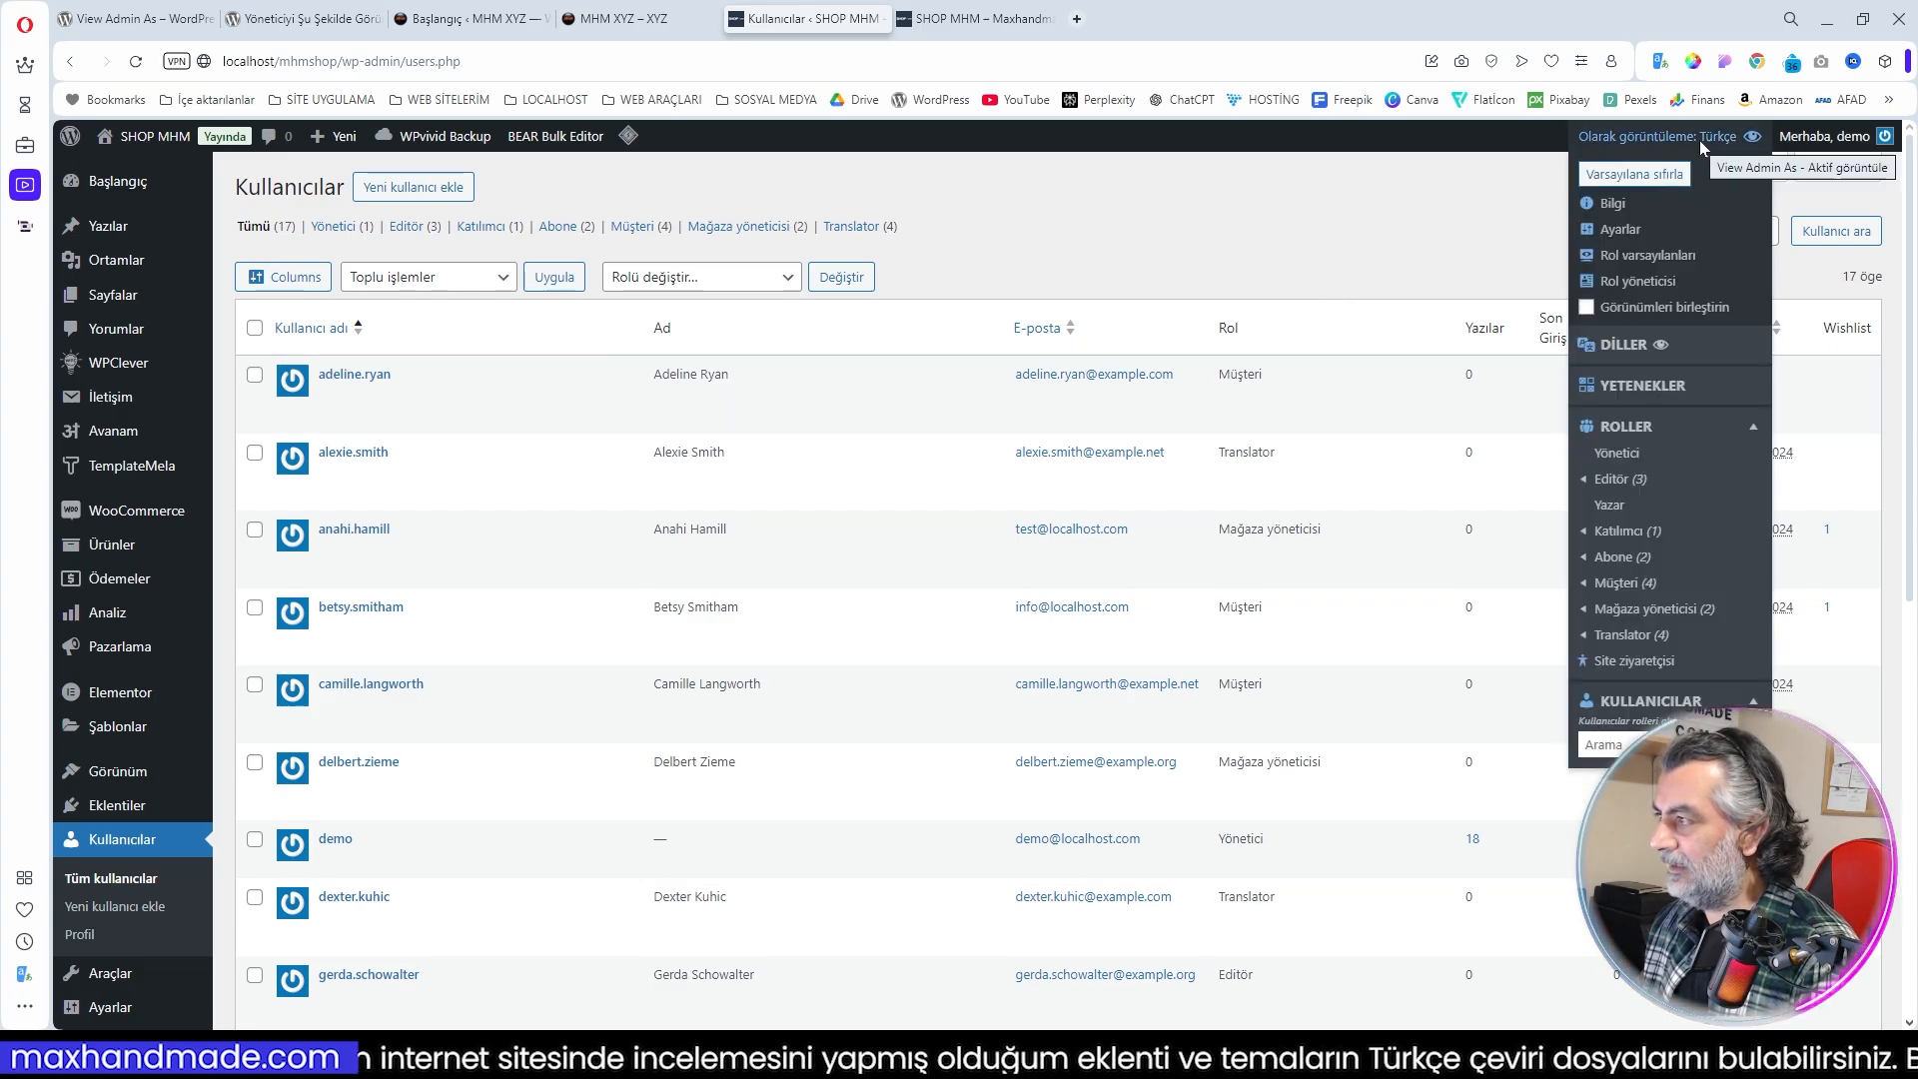
Step: Return to the Başlangıç dashboard and view it as the Mağaza yöneticisi role
click(175, 192)
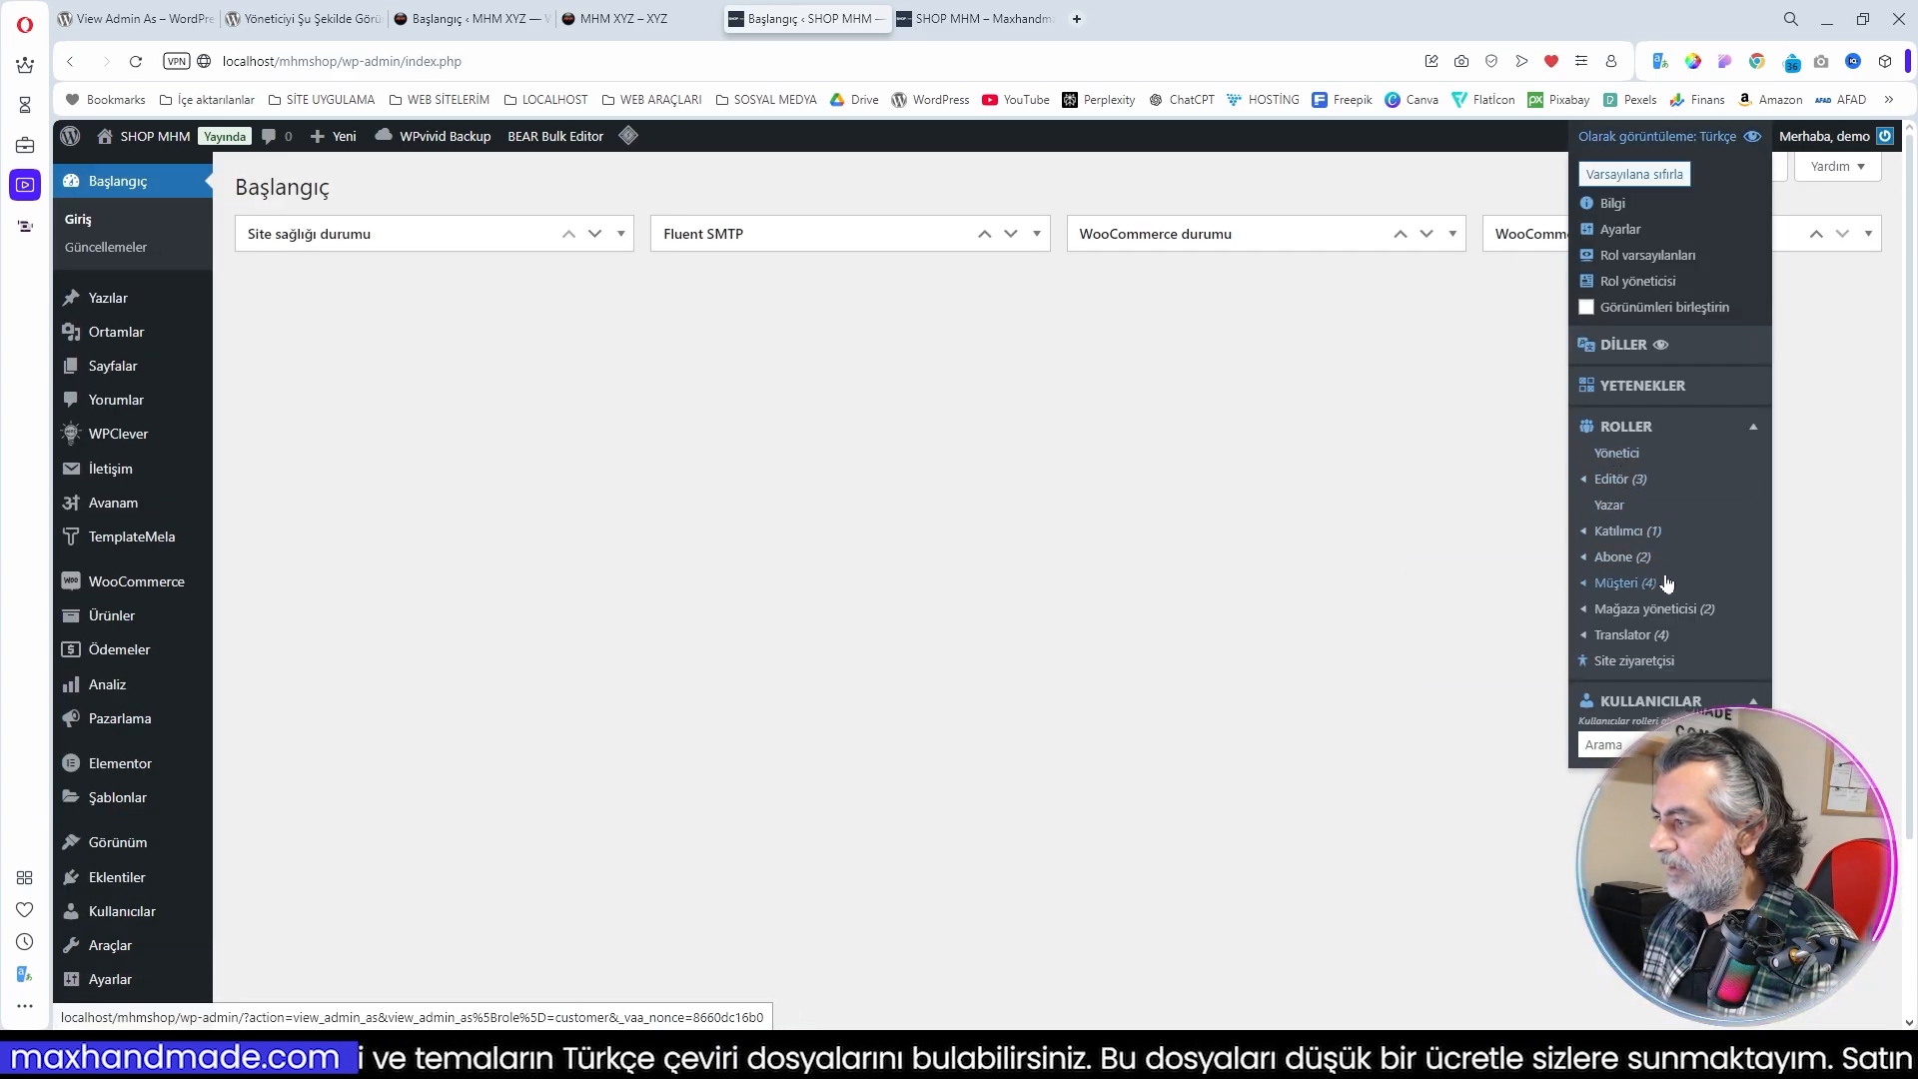
click(1652, 610)
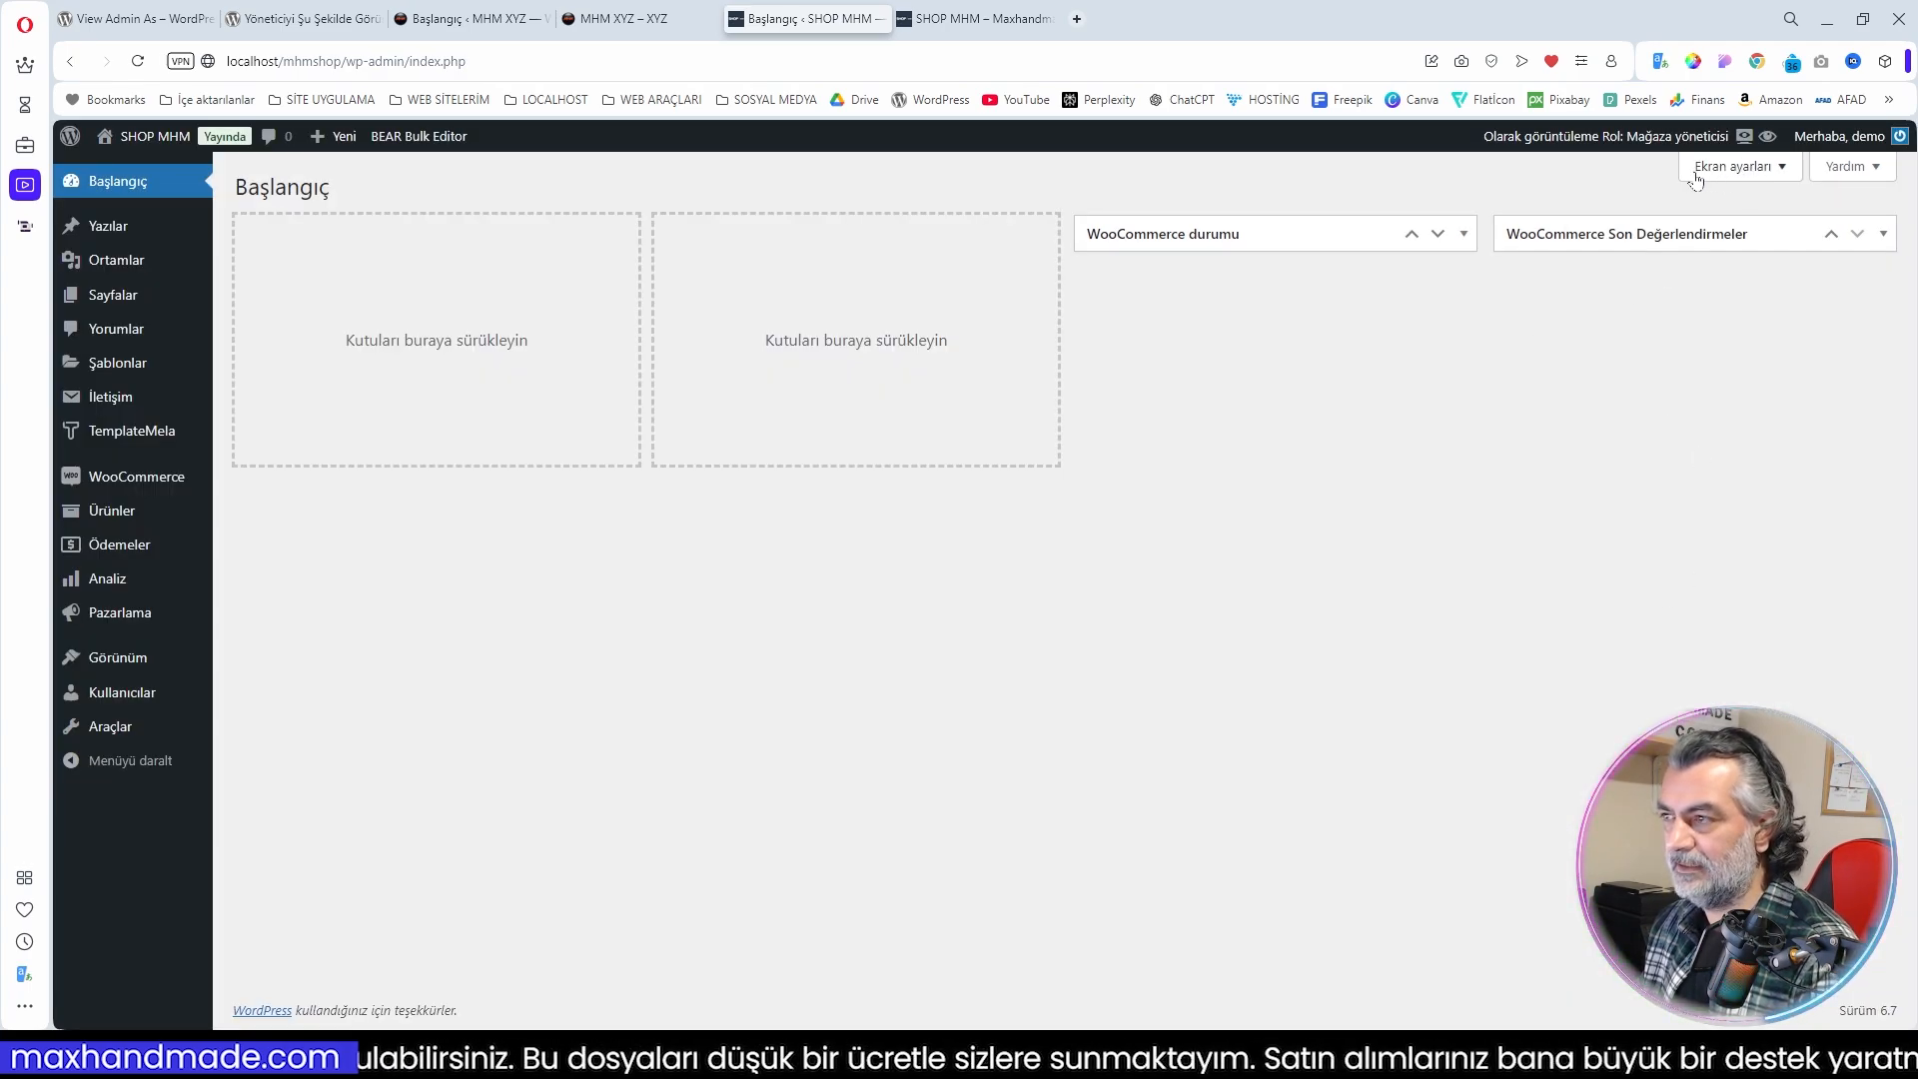
mouse_move(120, 625)
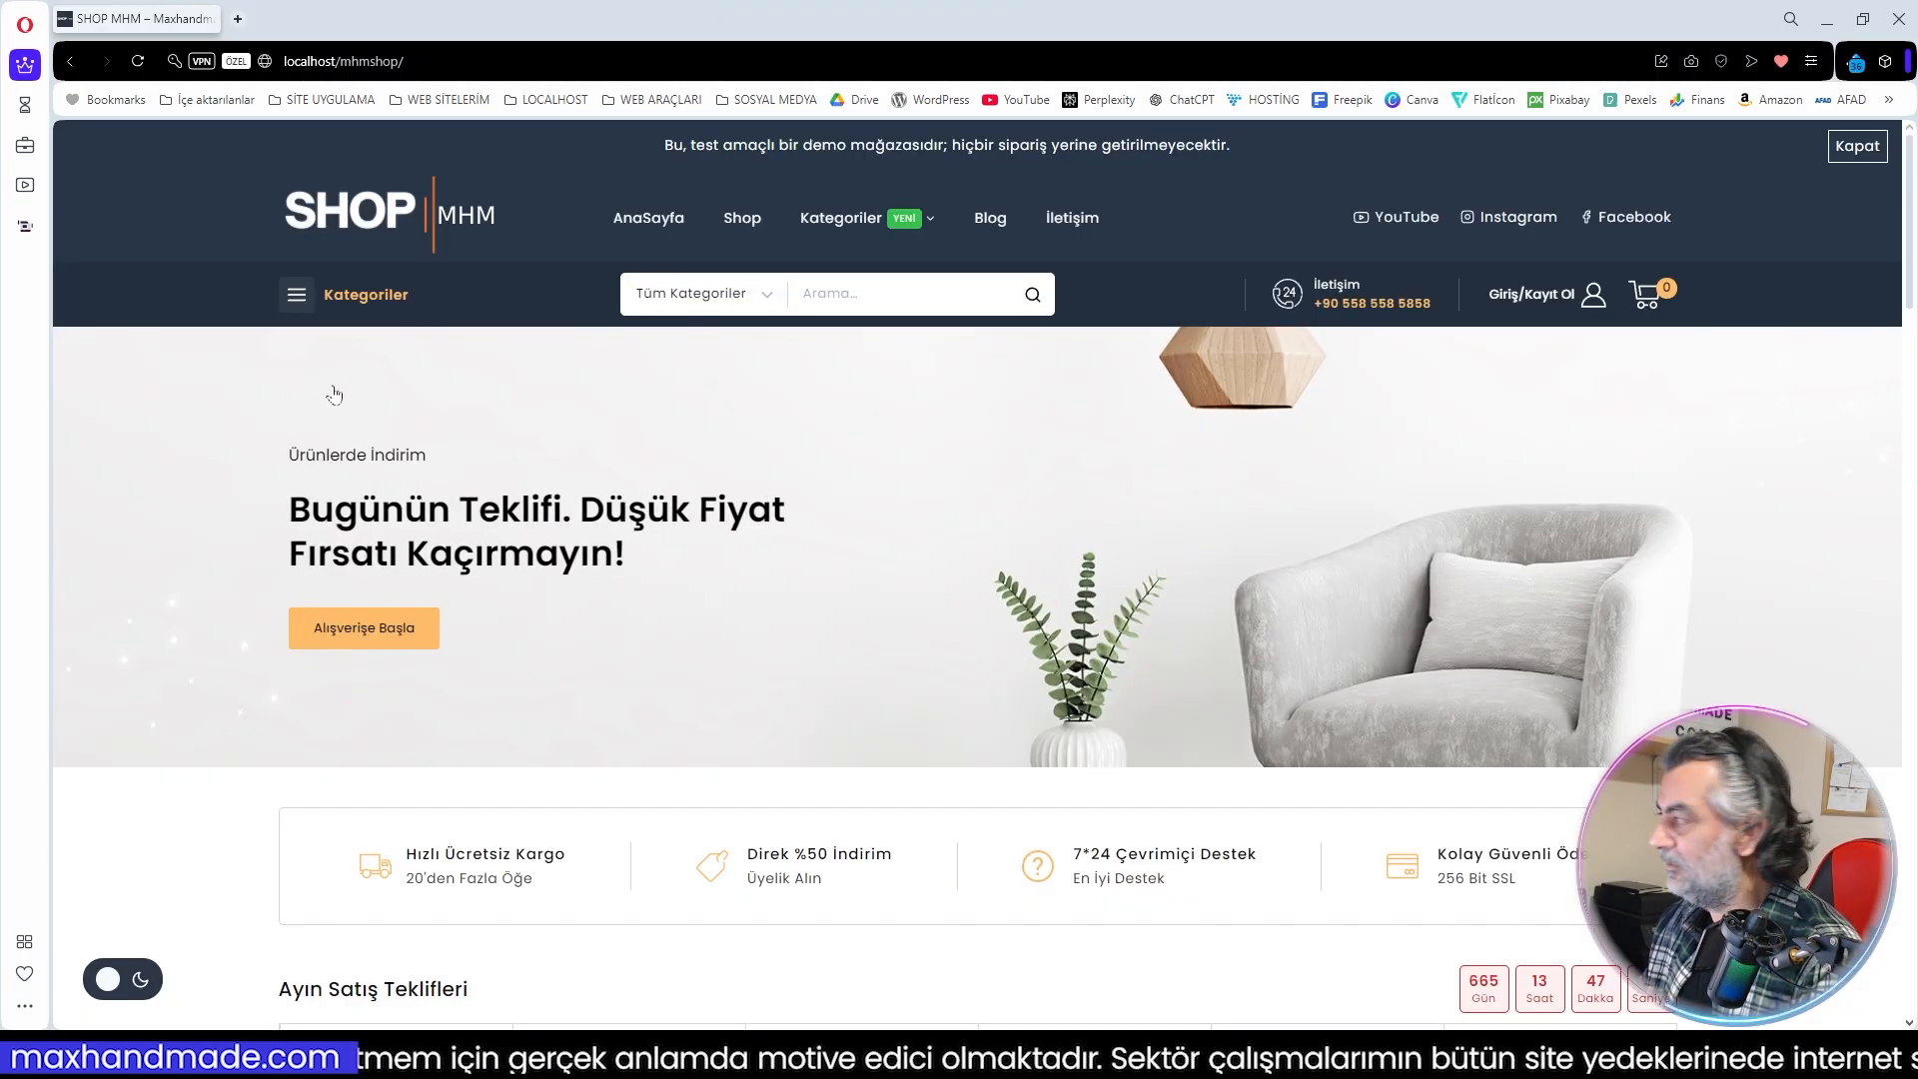
Step: Sign in to the shop in the private window with a shop manager account, and open its profile in the admin area
click(1538, 299)
click(977, 642)
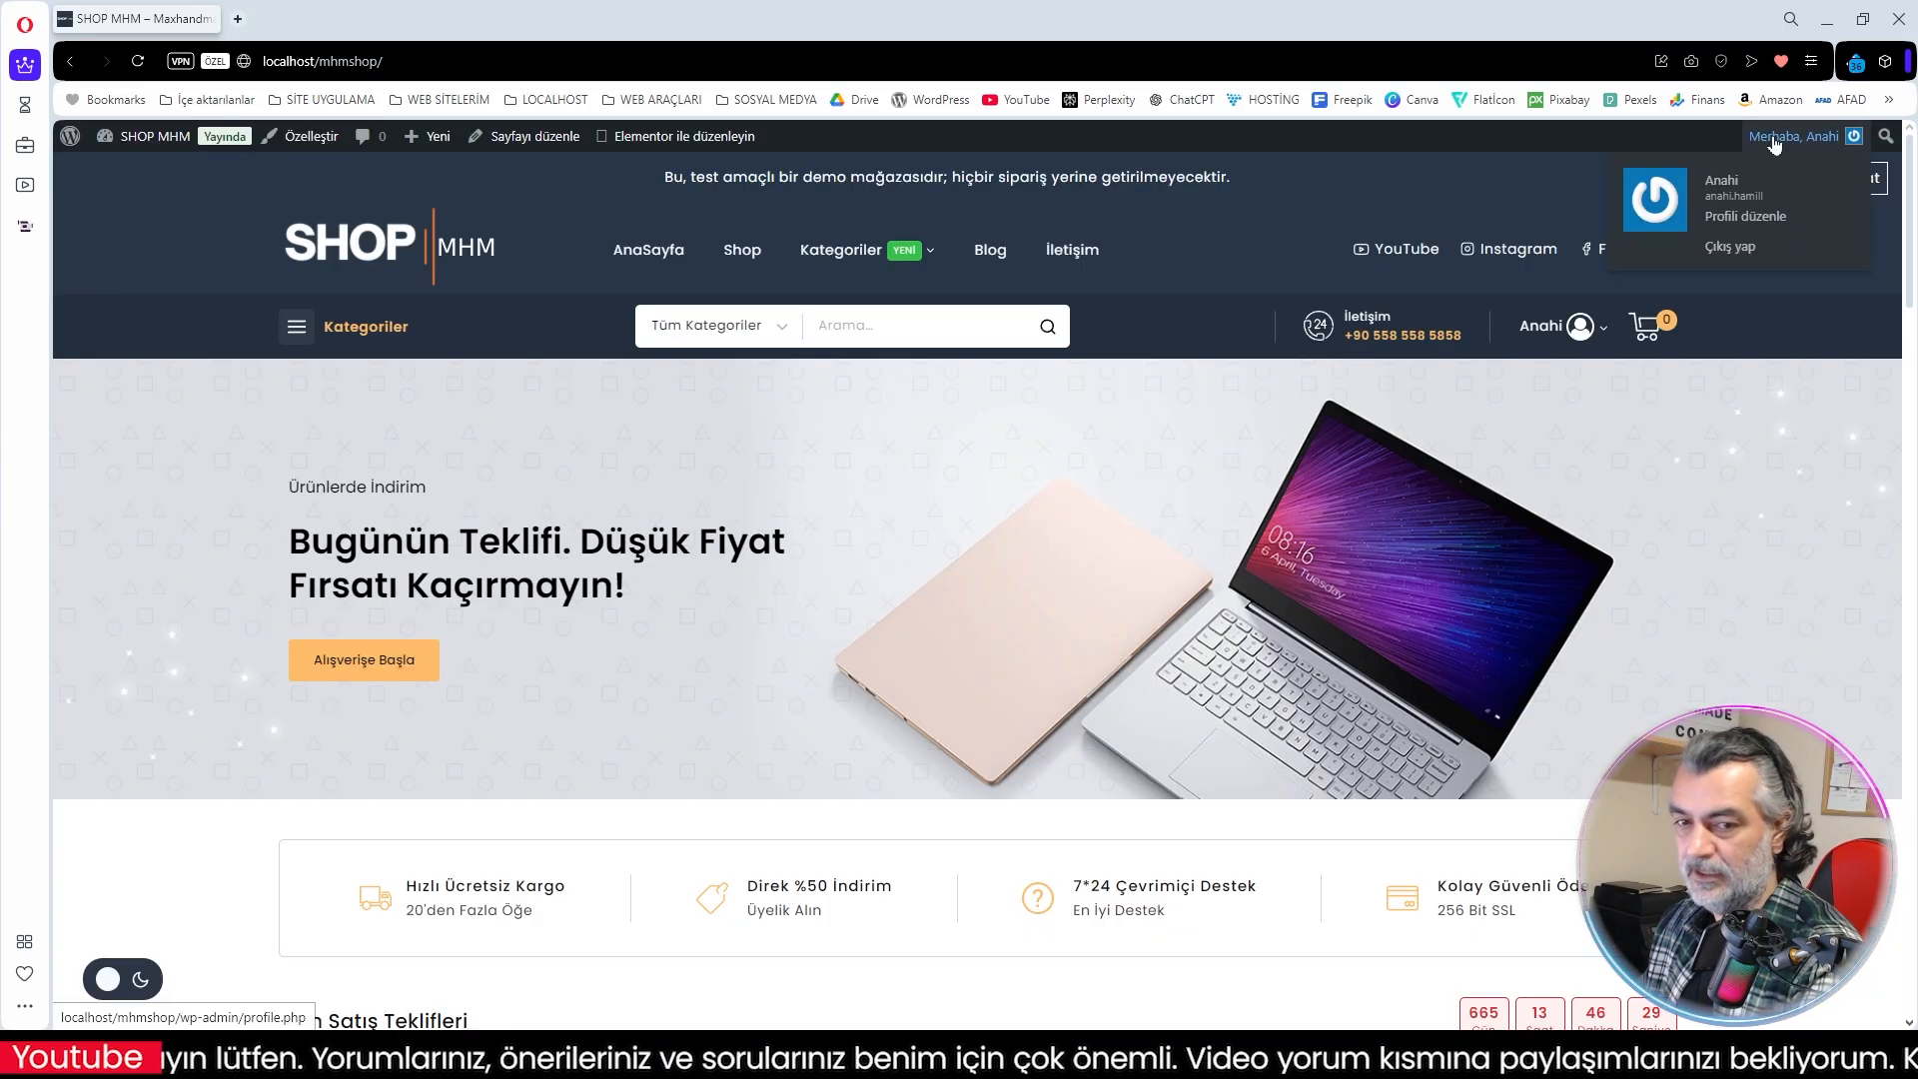
click(1773, 145)
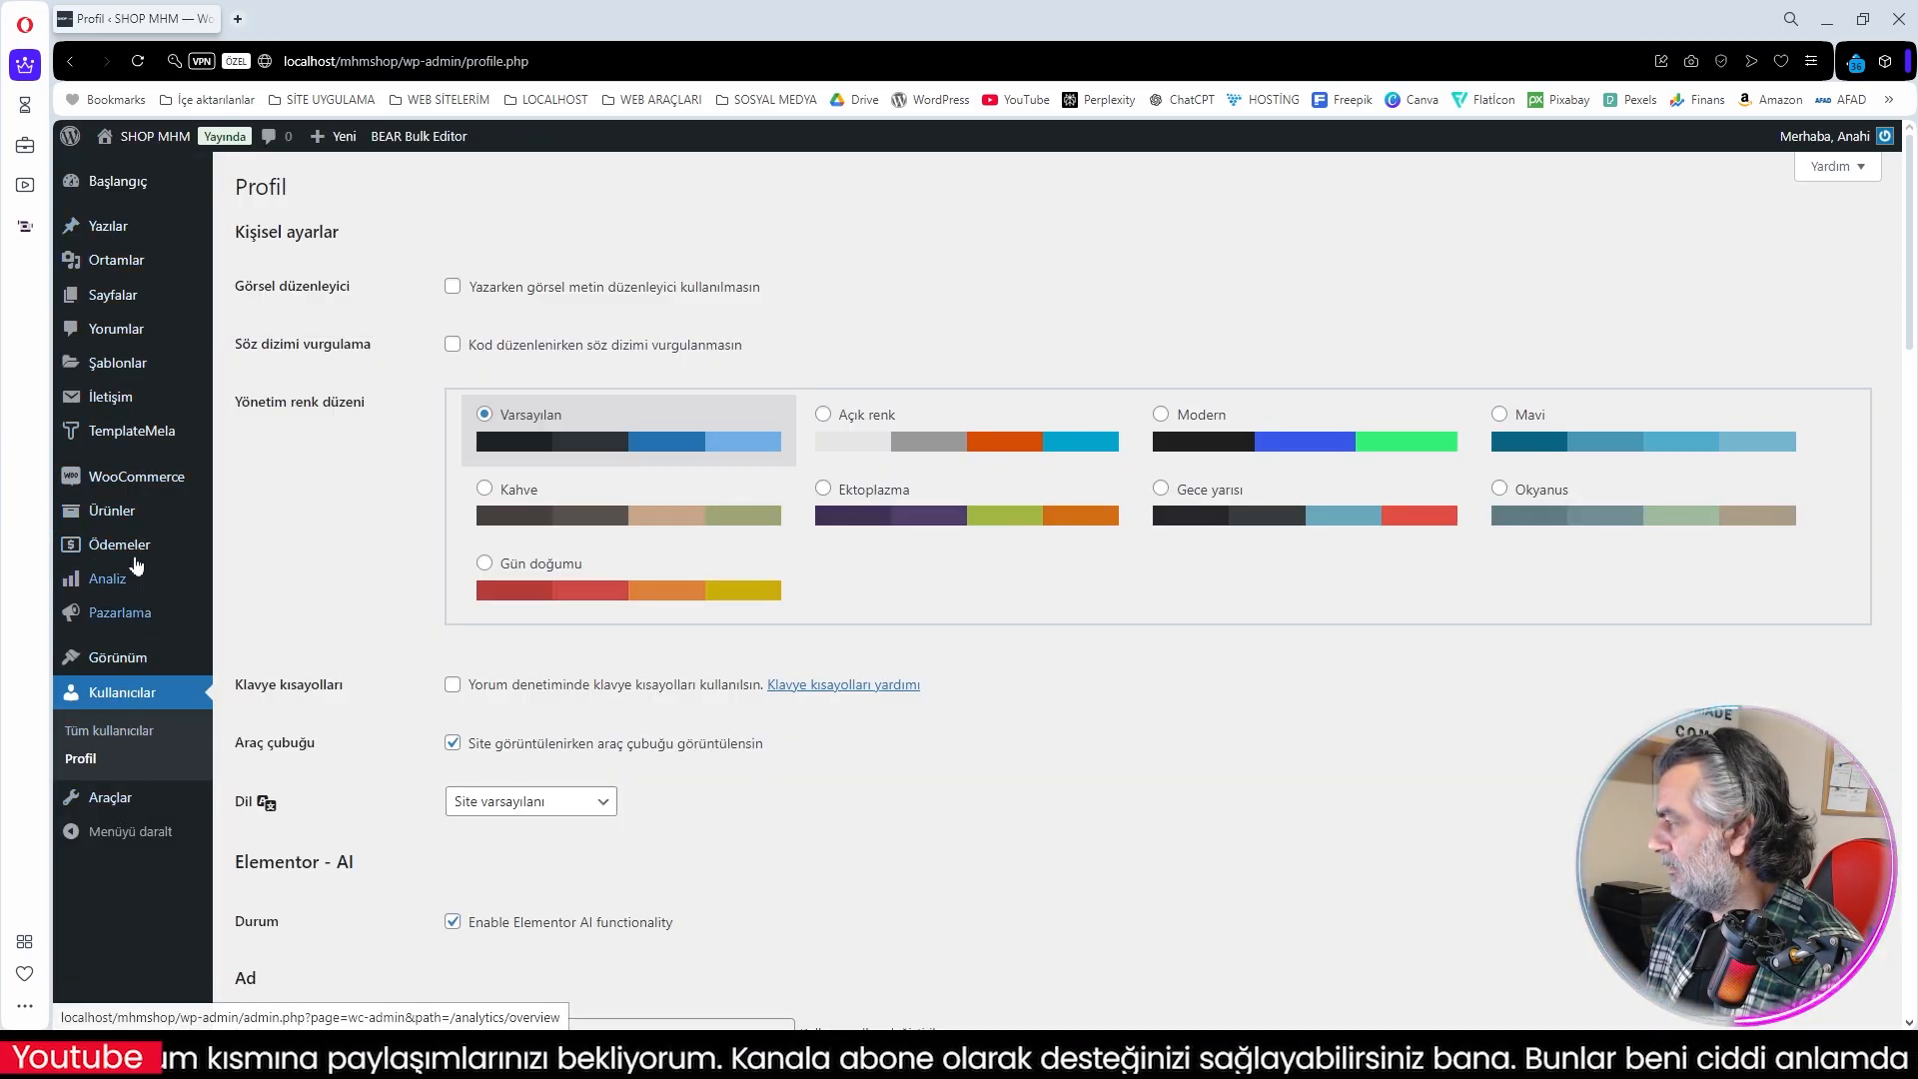
mouse_move(148, 240)
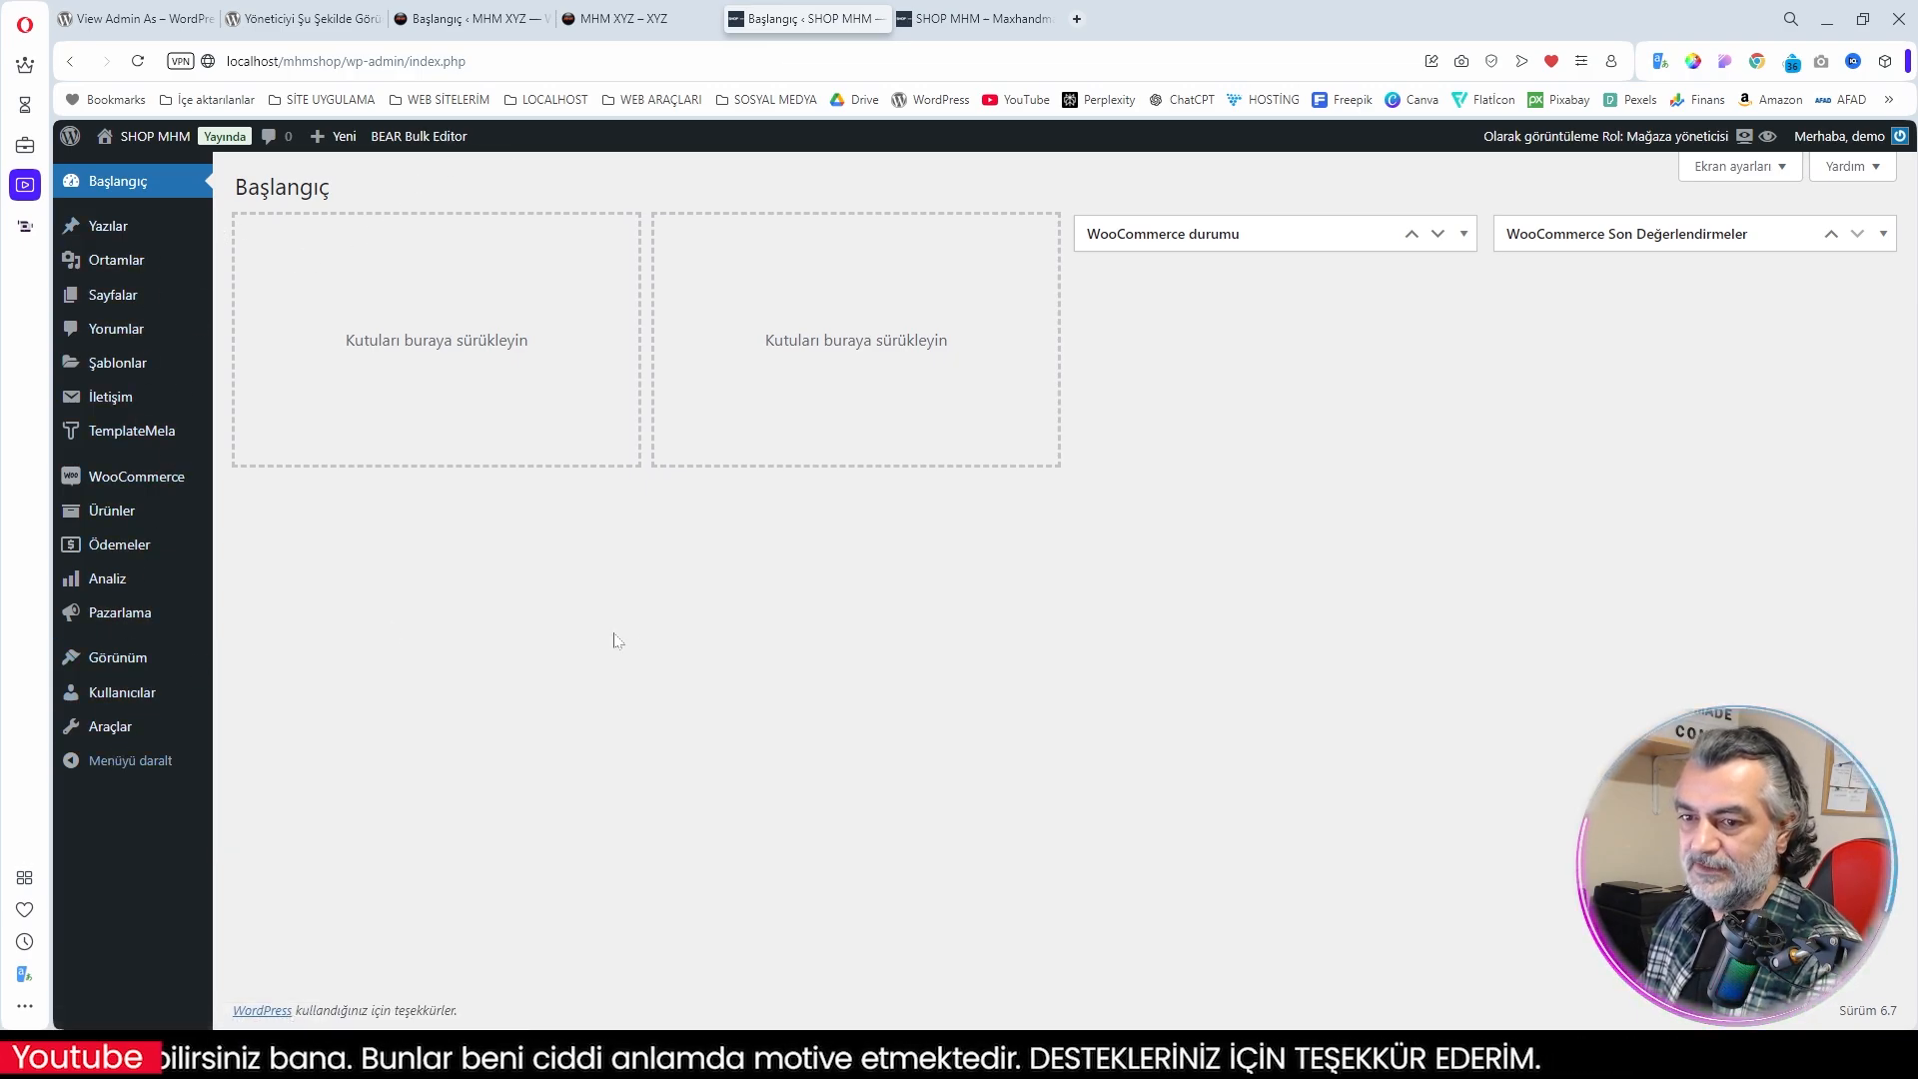
Step: Open the signed-in customer's account page (Hesabım) in the private window, and return to the admin window
key(alt+Tab)
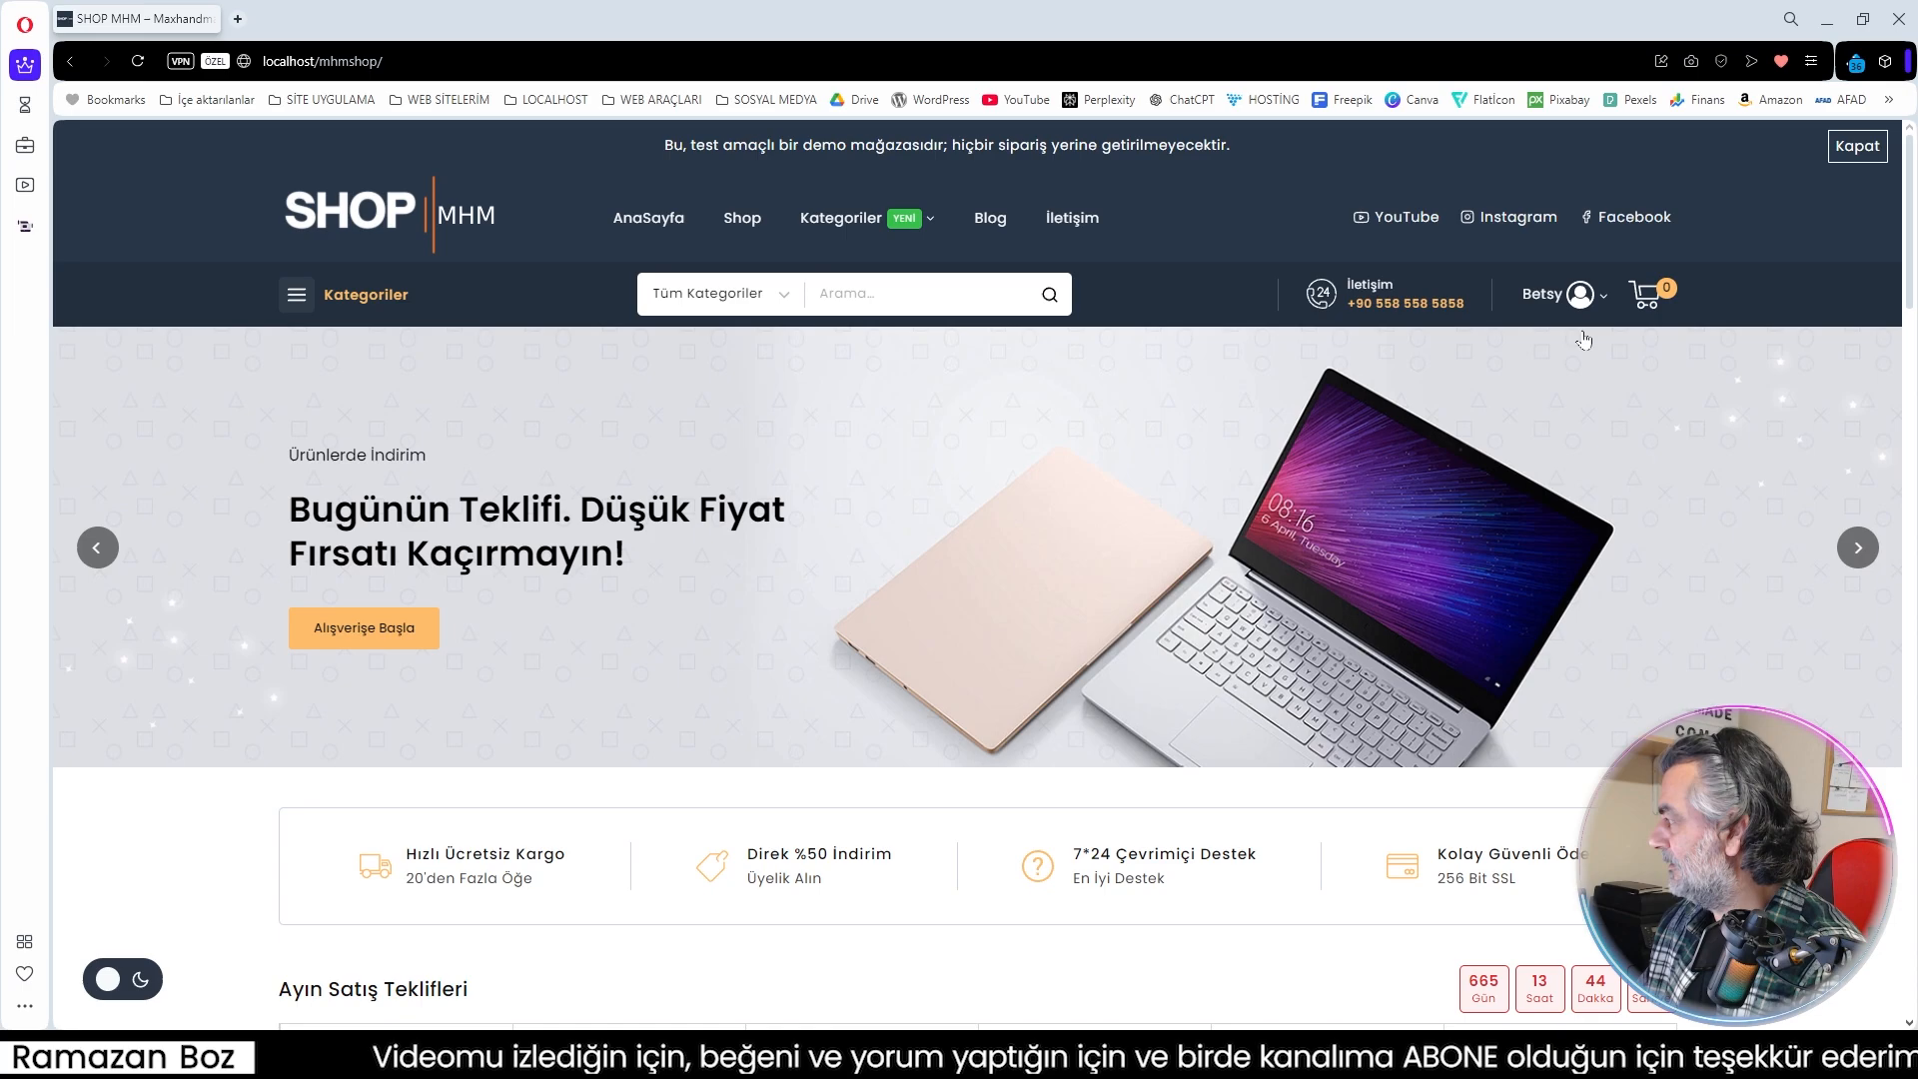
click(1549, 296)
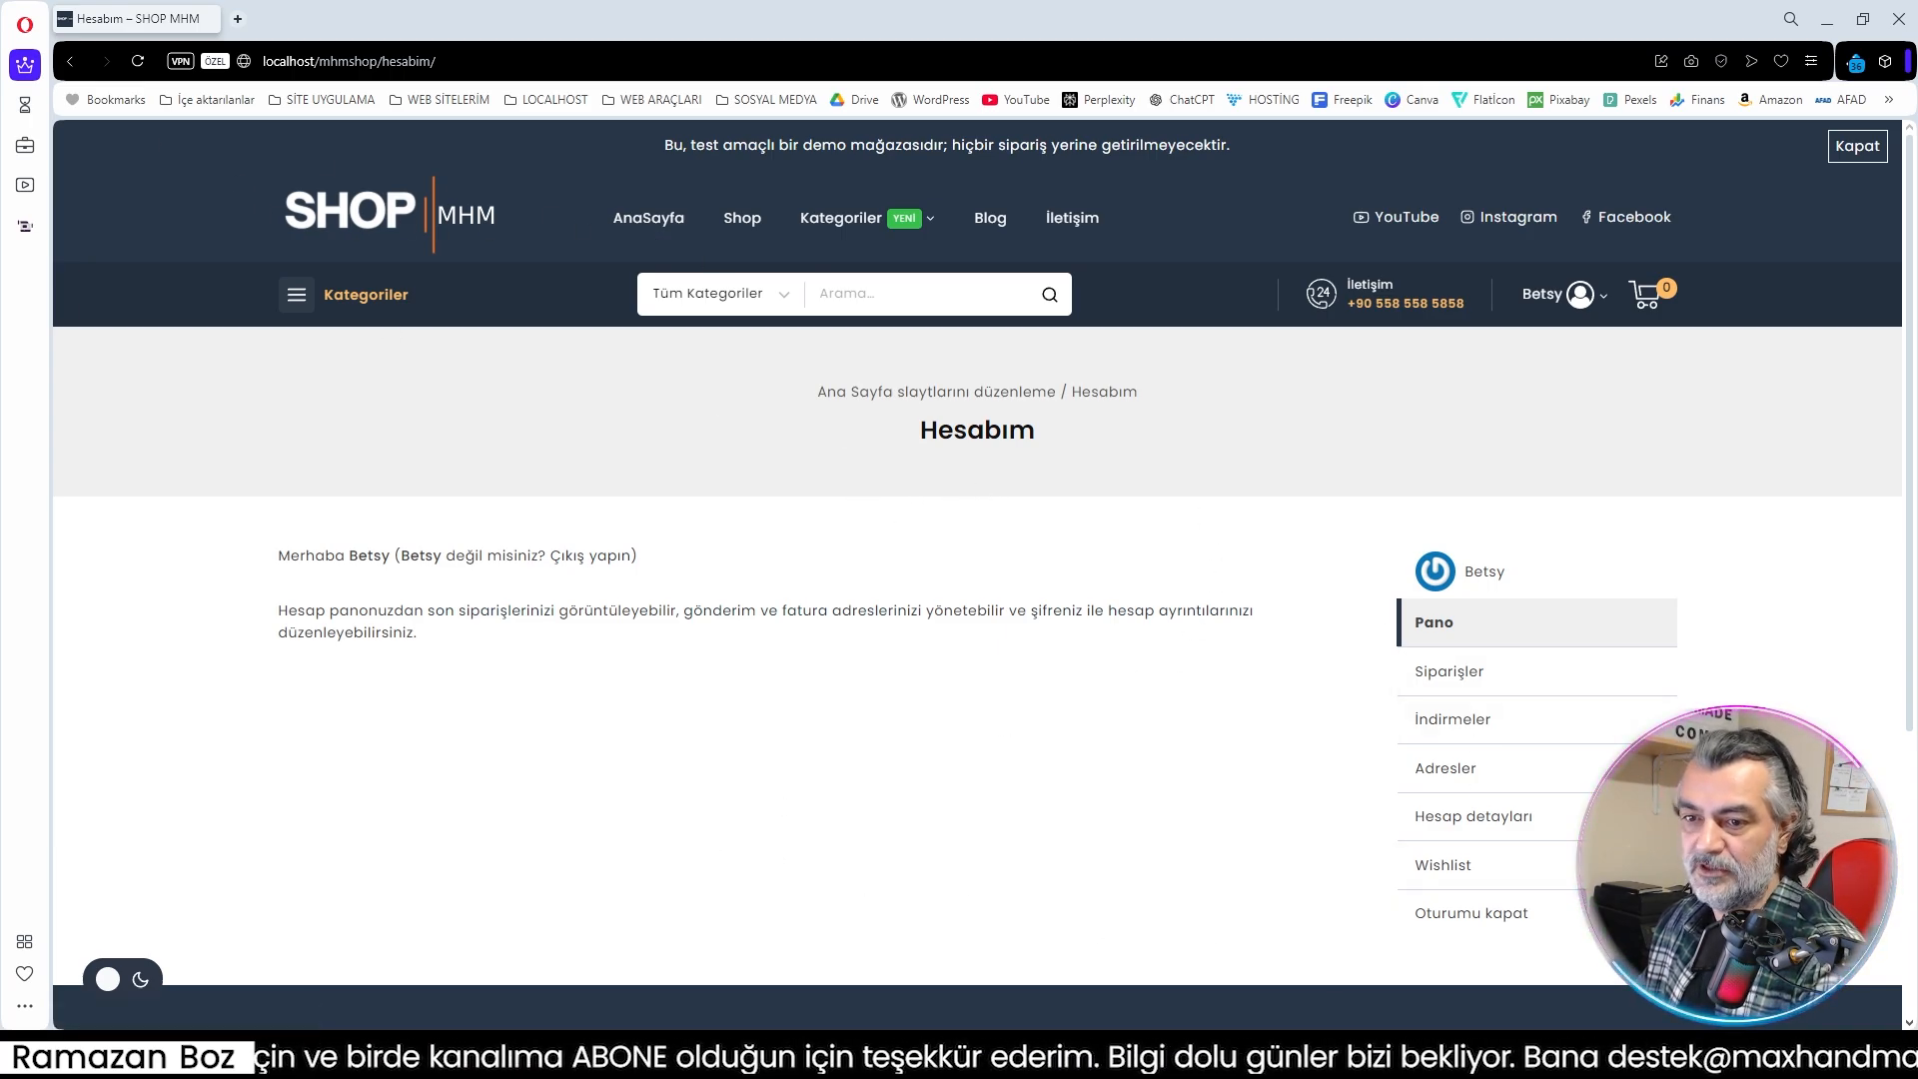
key(alt+Tab)
Step: View the site as the same customer from the users under the Müşteri role, and look over the account page
mouse_move(1674, 142)
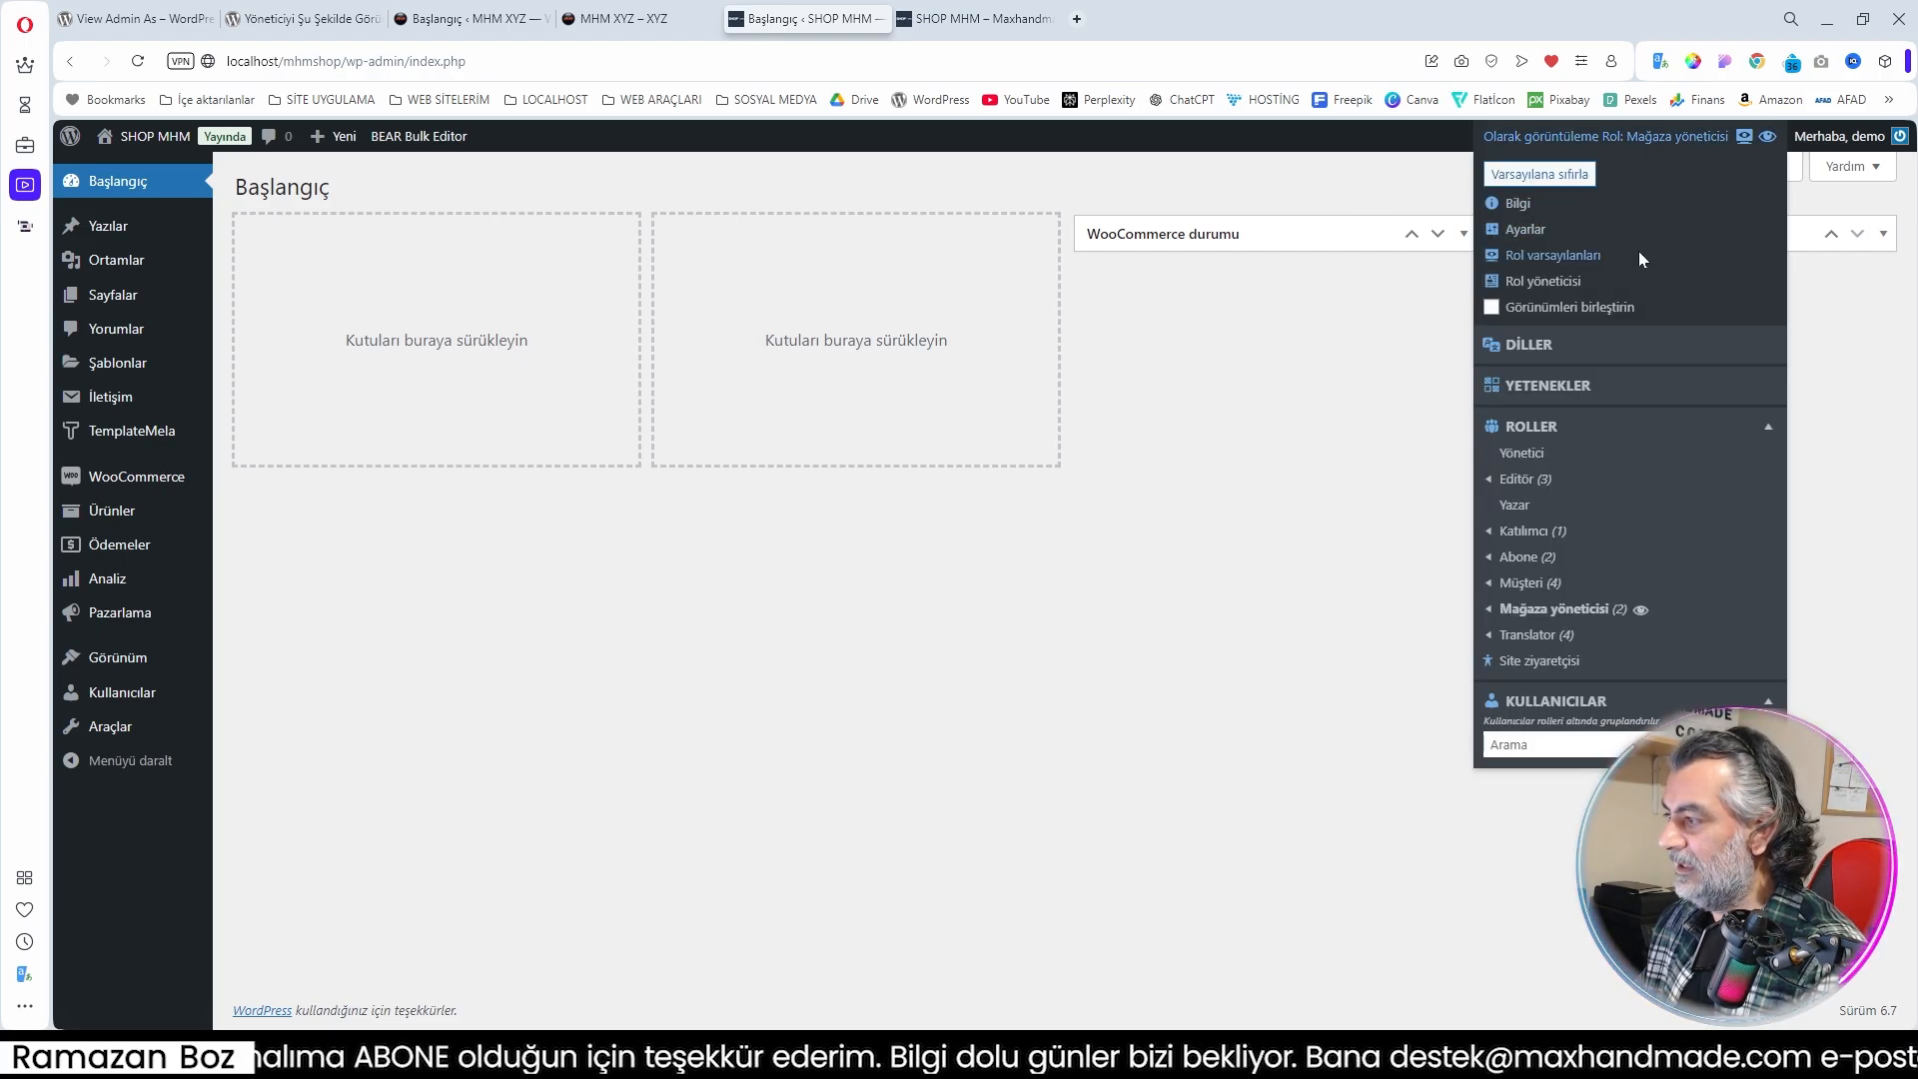
mouse_move(1531, 590)
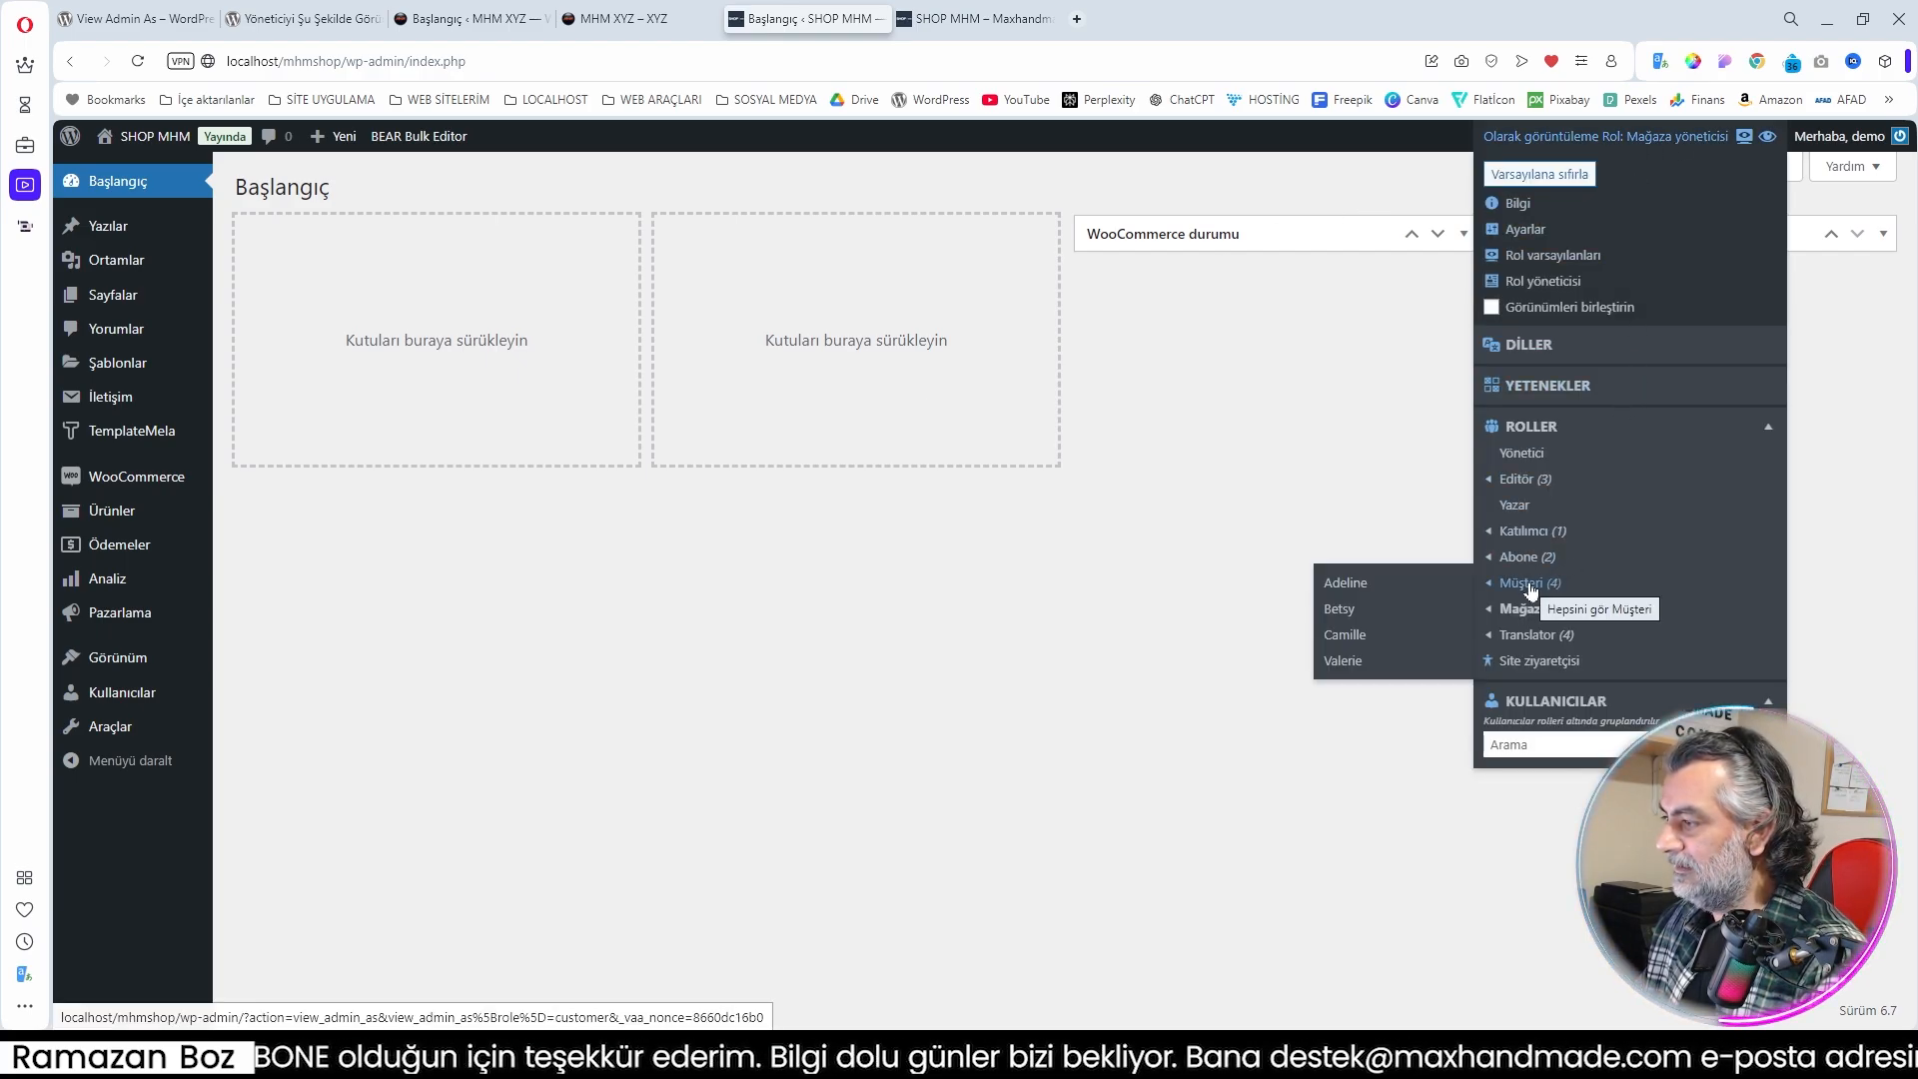
click(1340, 611)
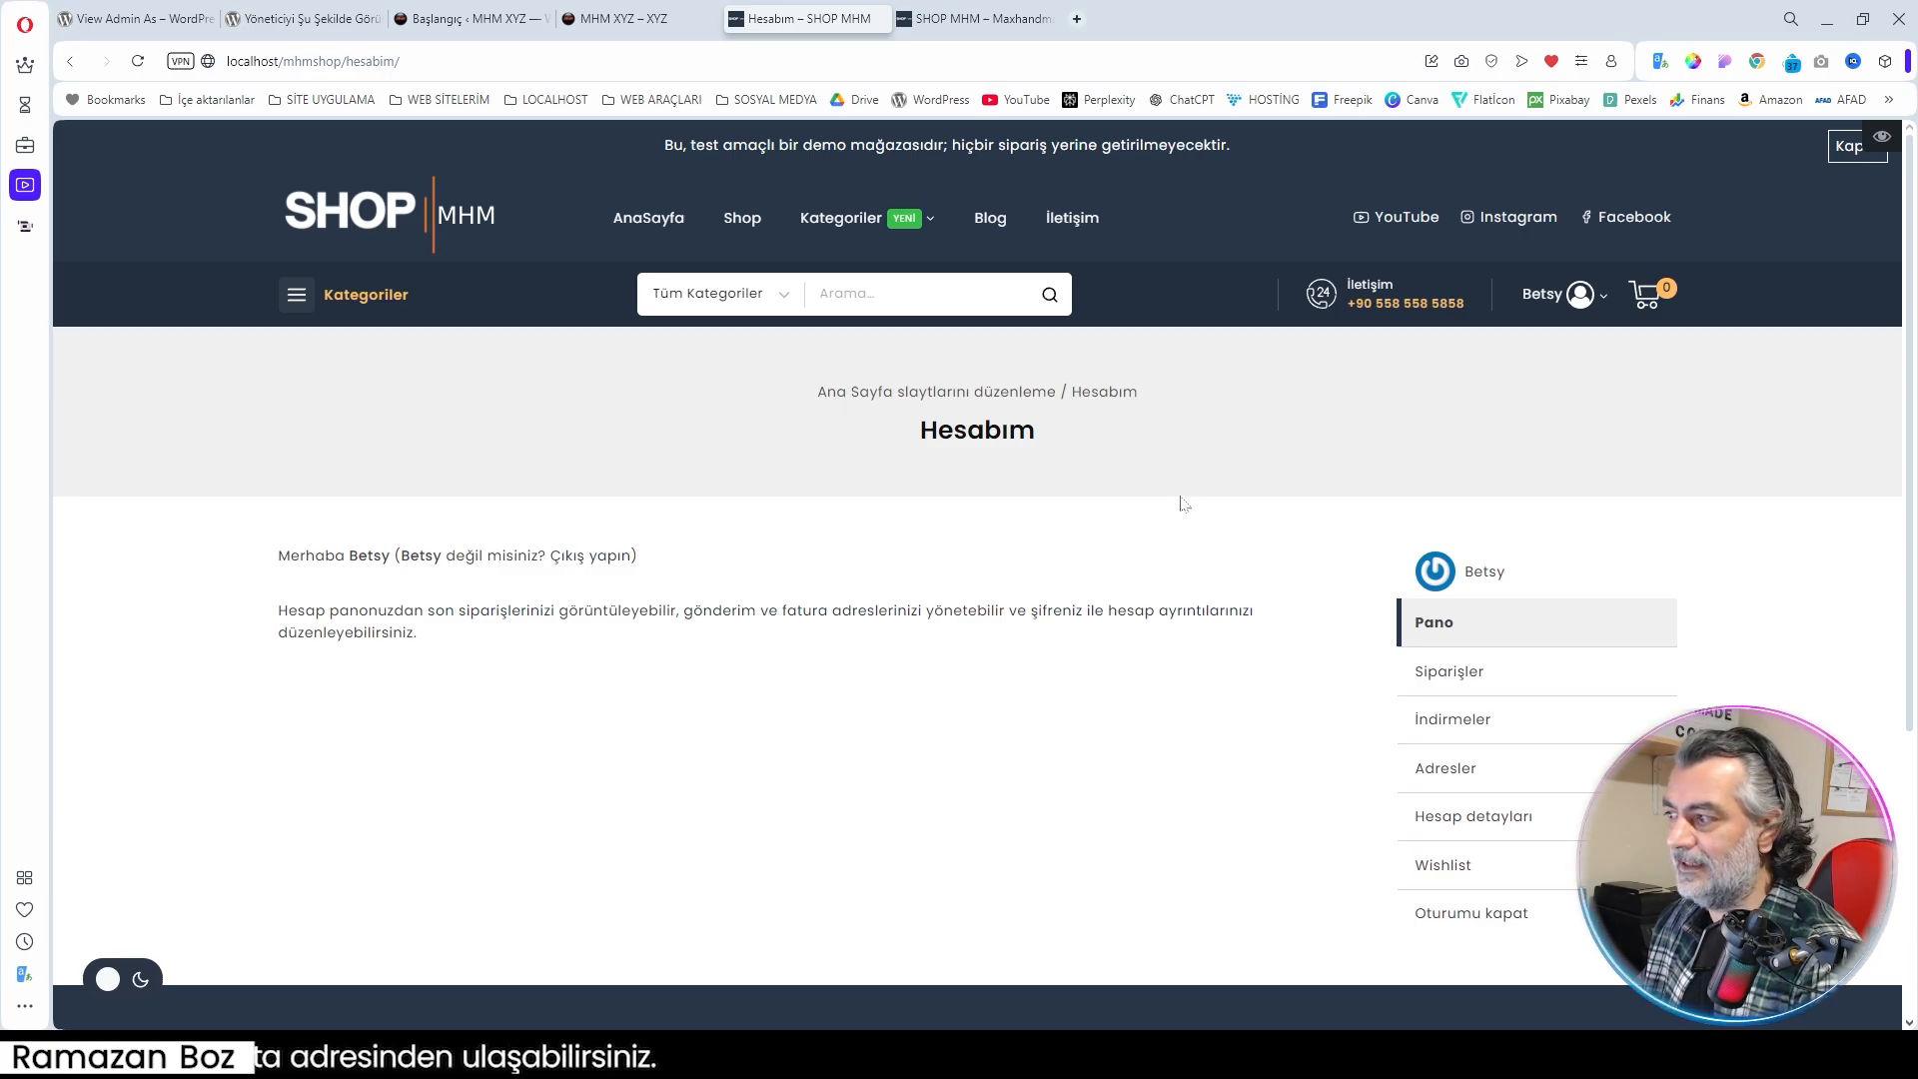
scroll(1184, 502, down, 2)
scroll(1099, 612, up, 2)
Step: Switch the view from the customer account to the Yönetici role
mouse_move(1838, 146)
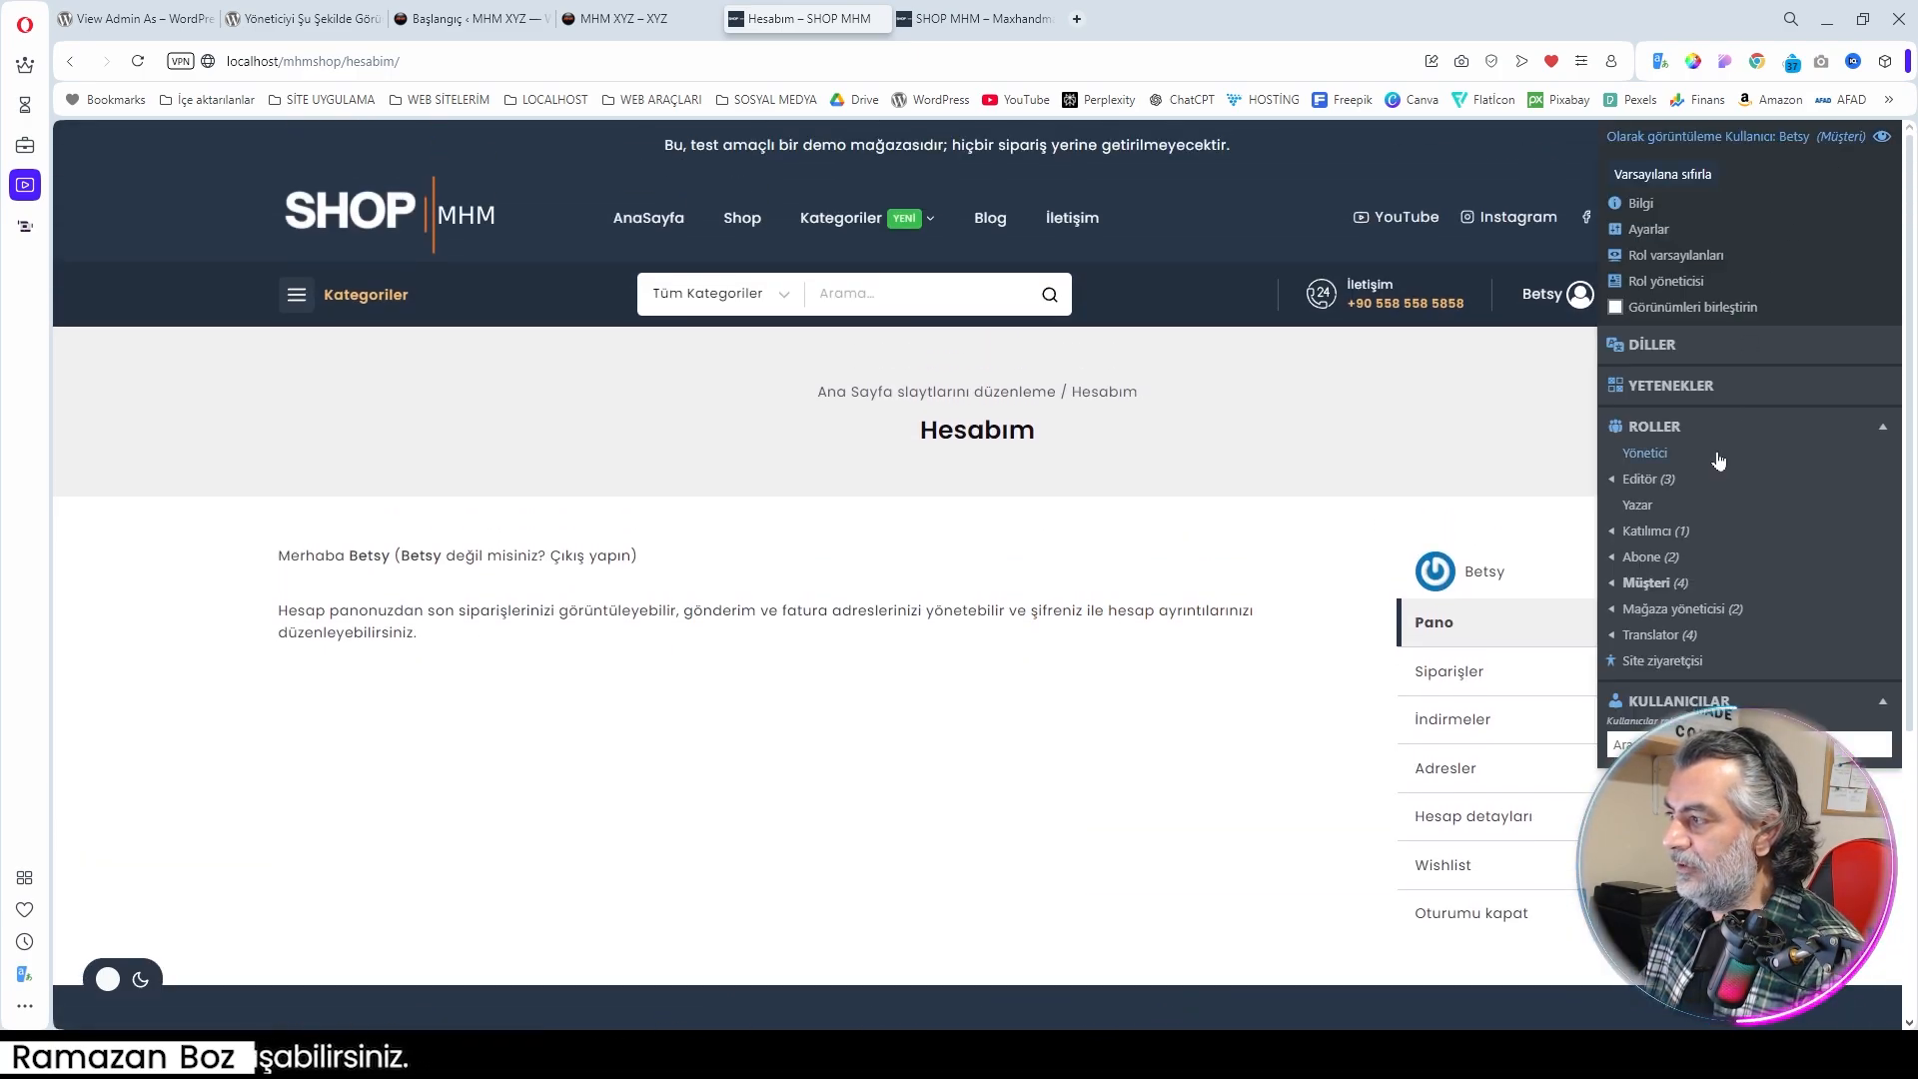
click(1648, 456)
mouse_move(1592, 544)
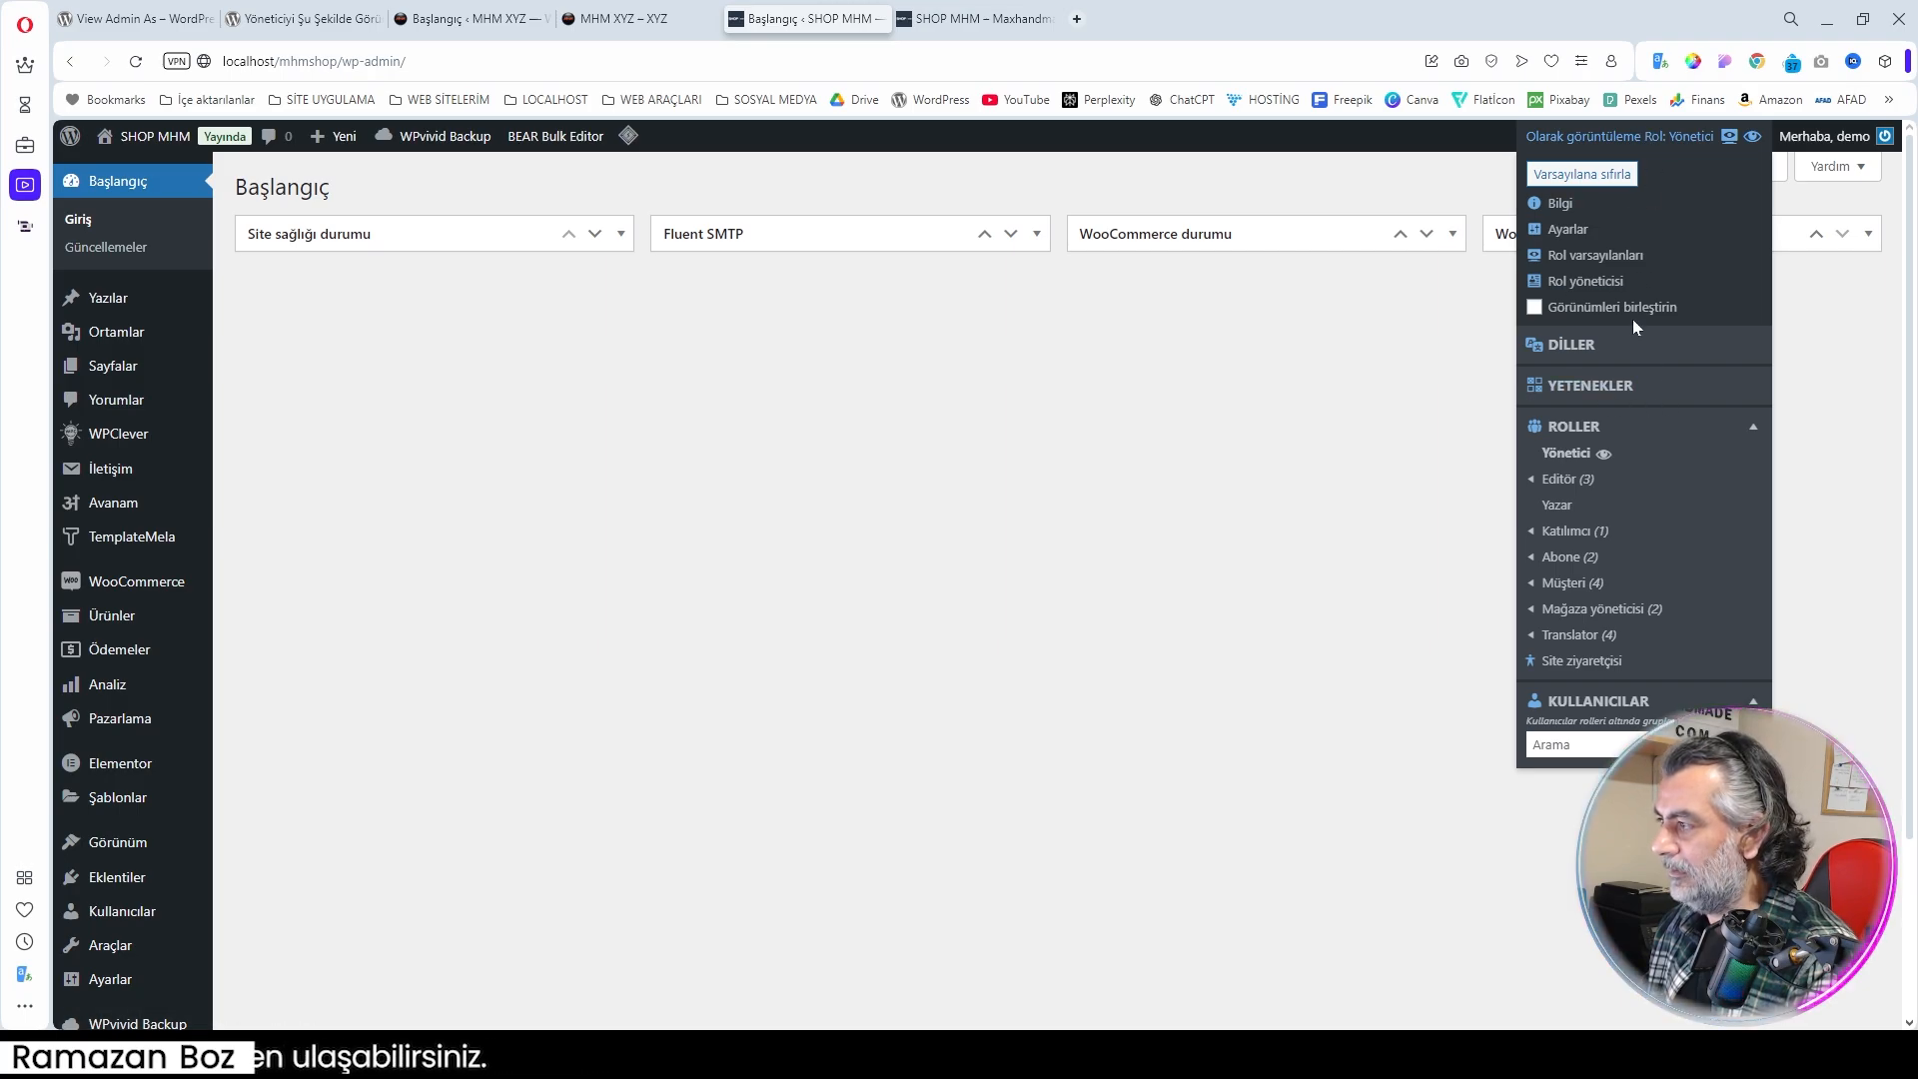
Step: Expand Rol yöneticisi above the capability list and load the Mağaza yöneticisi role for editing
mouse_move(1608, 382)
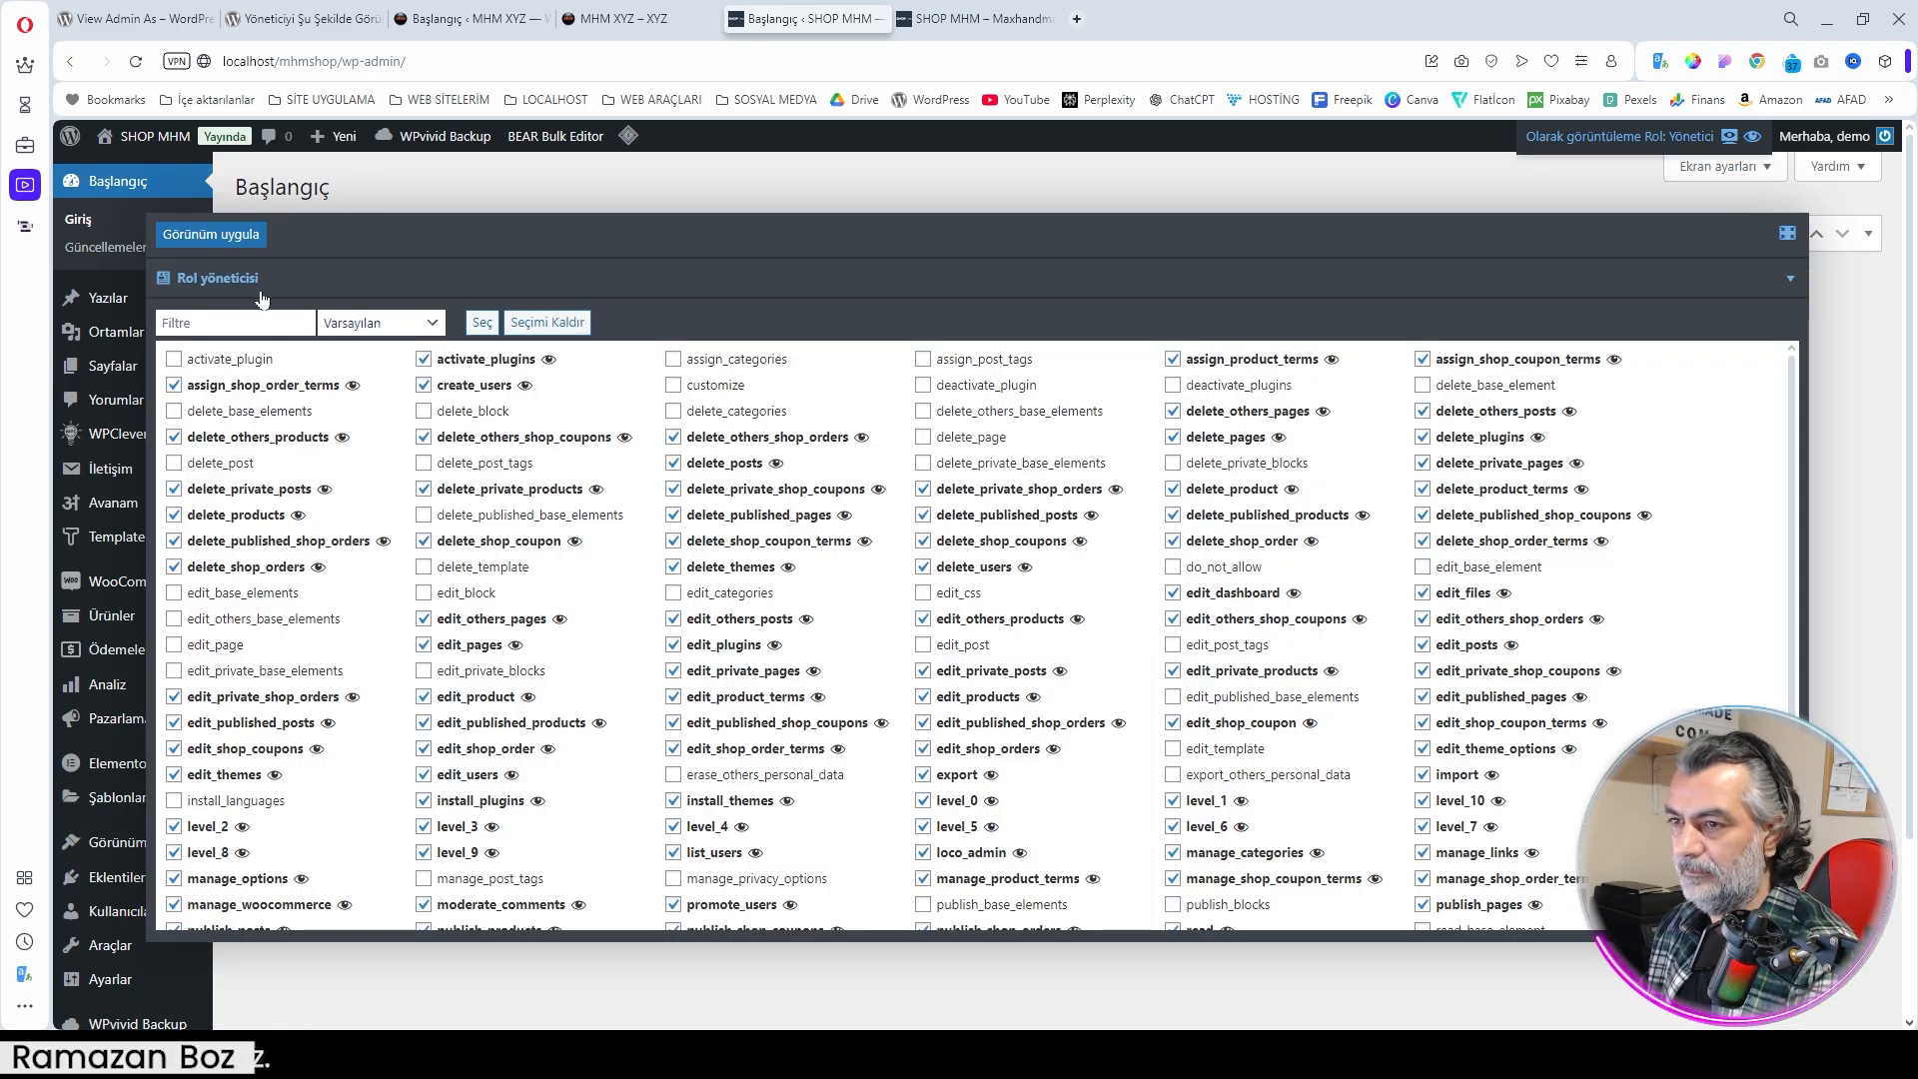
click(230, 277)
click(284, 312)
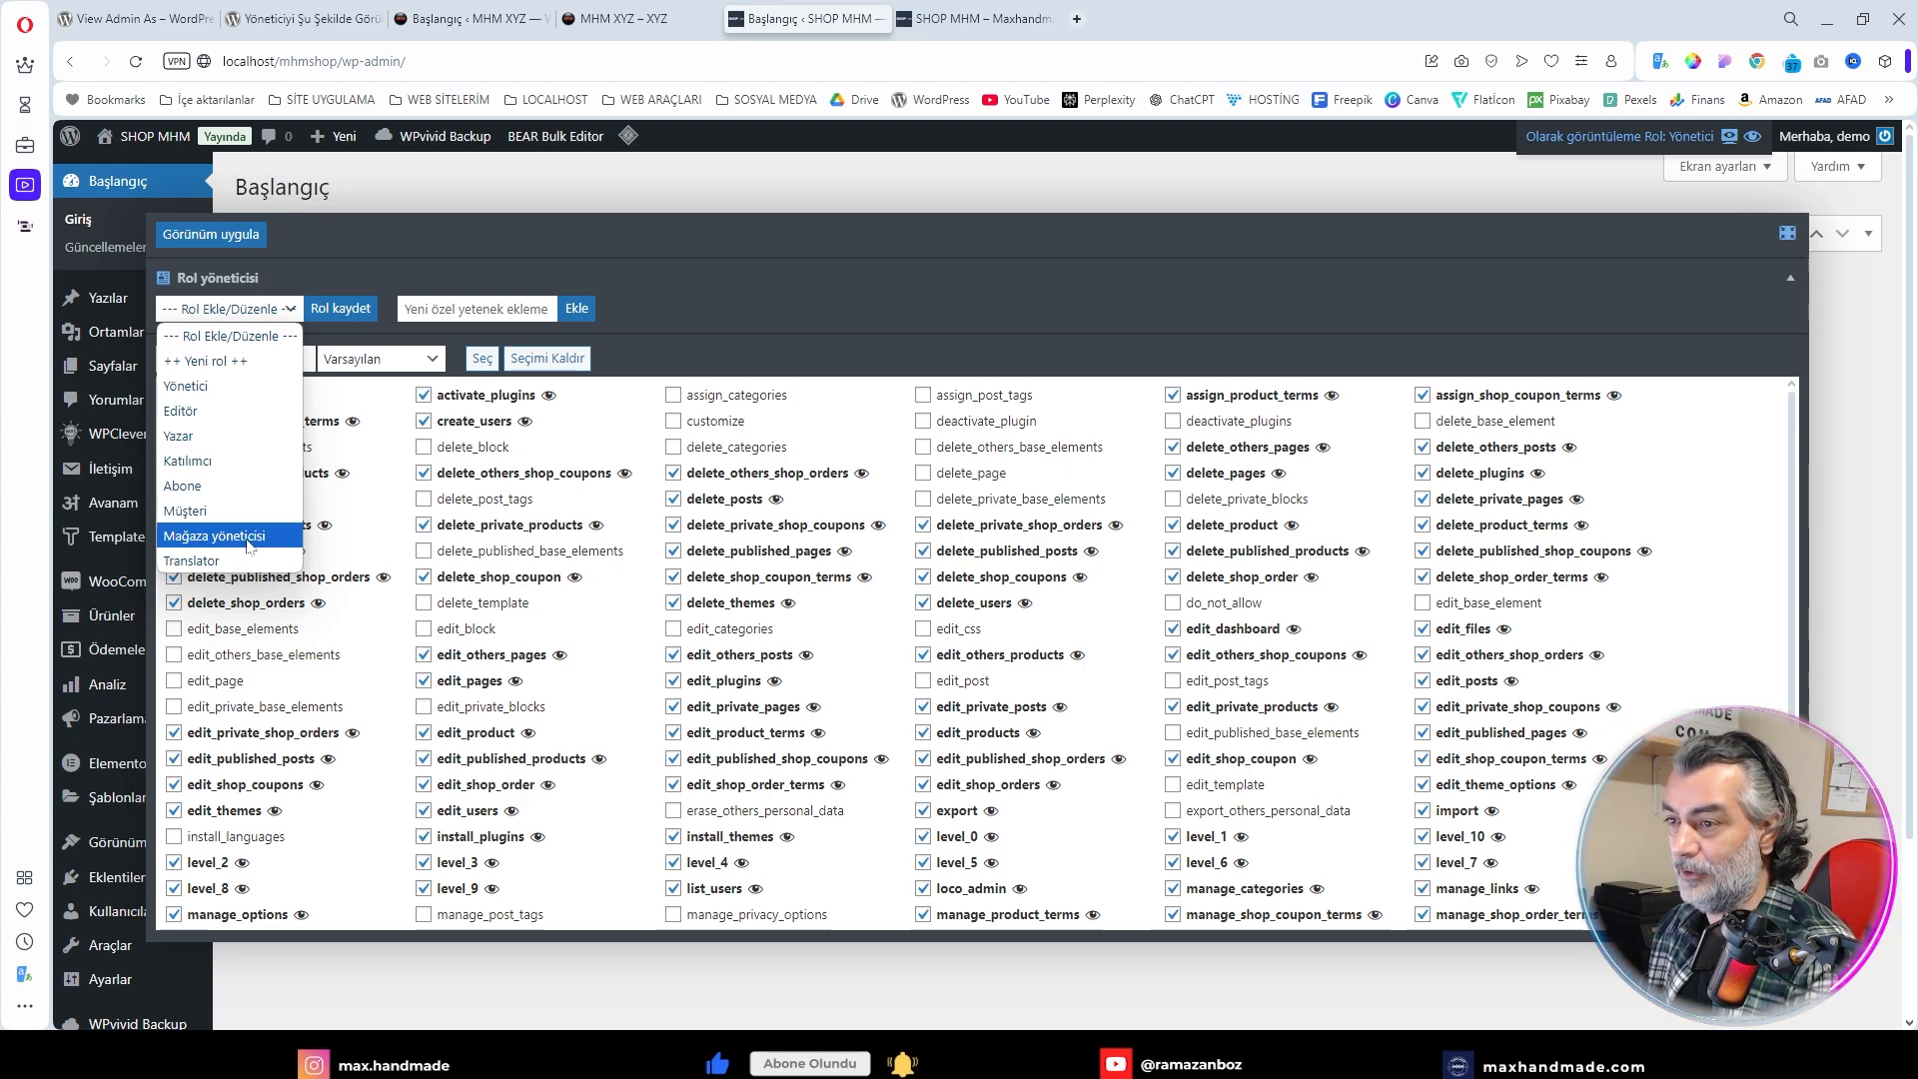
click(248, 536)
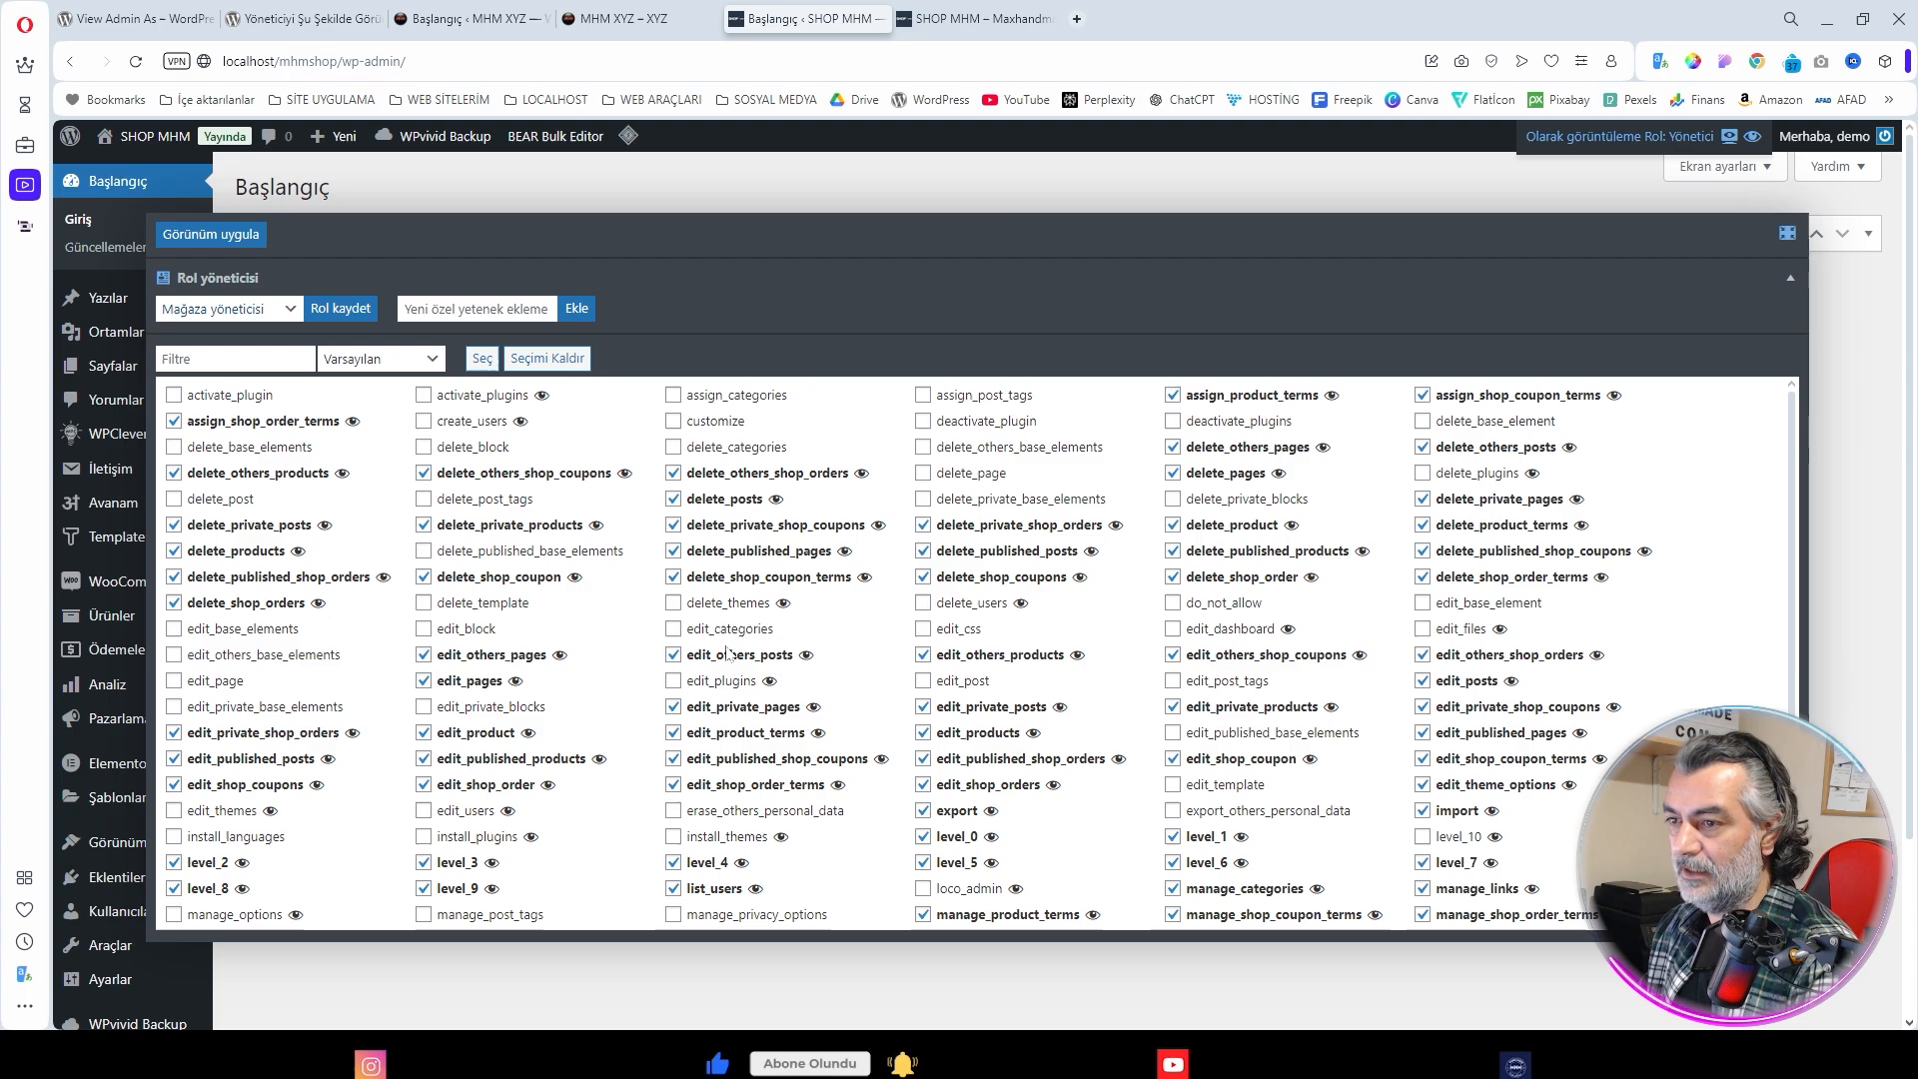
Step: Filter the capabilities by = Mağaza yöneticisi, compare with ≠ Mağaza yöneticisi, and set the filter back to = Mağaza yöneticisi
click(364, 360)
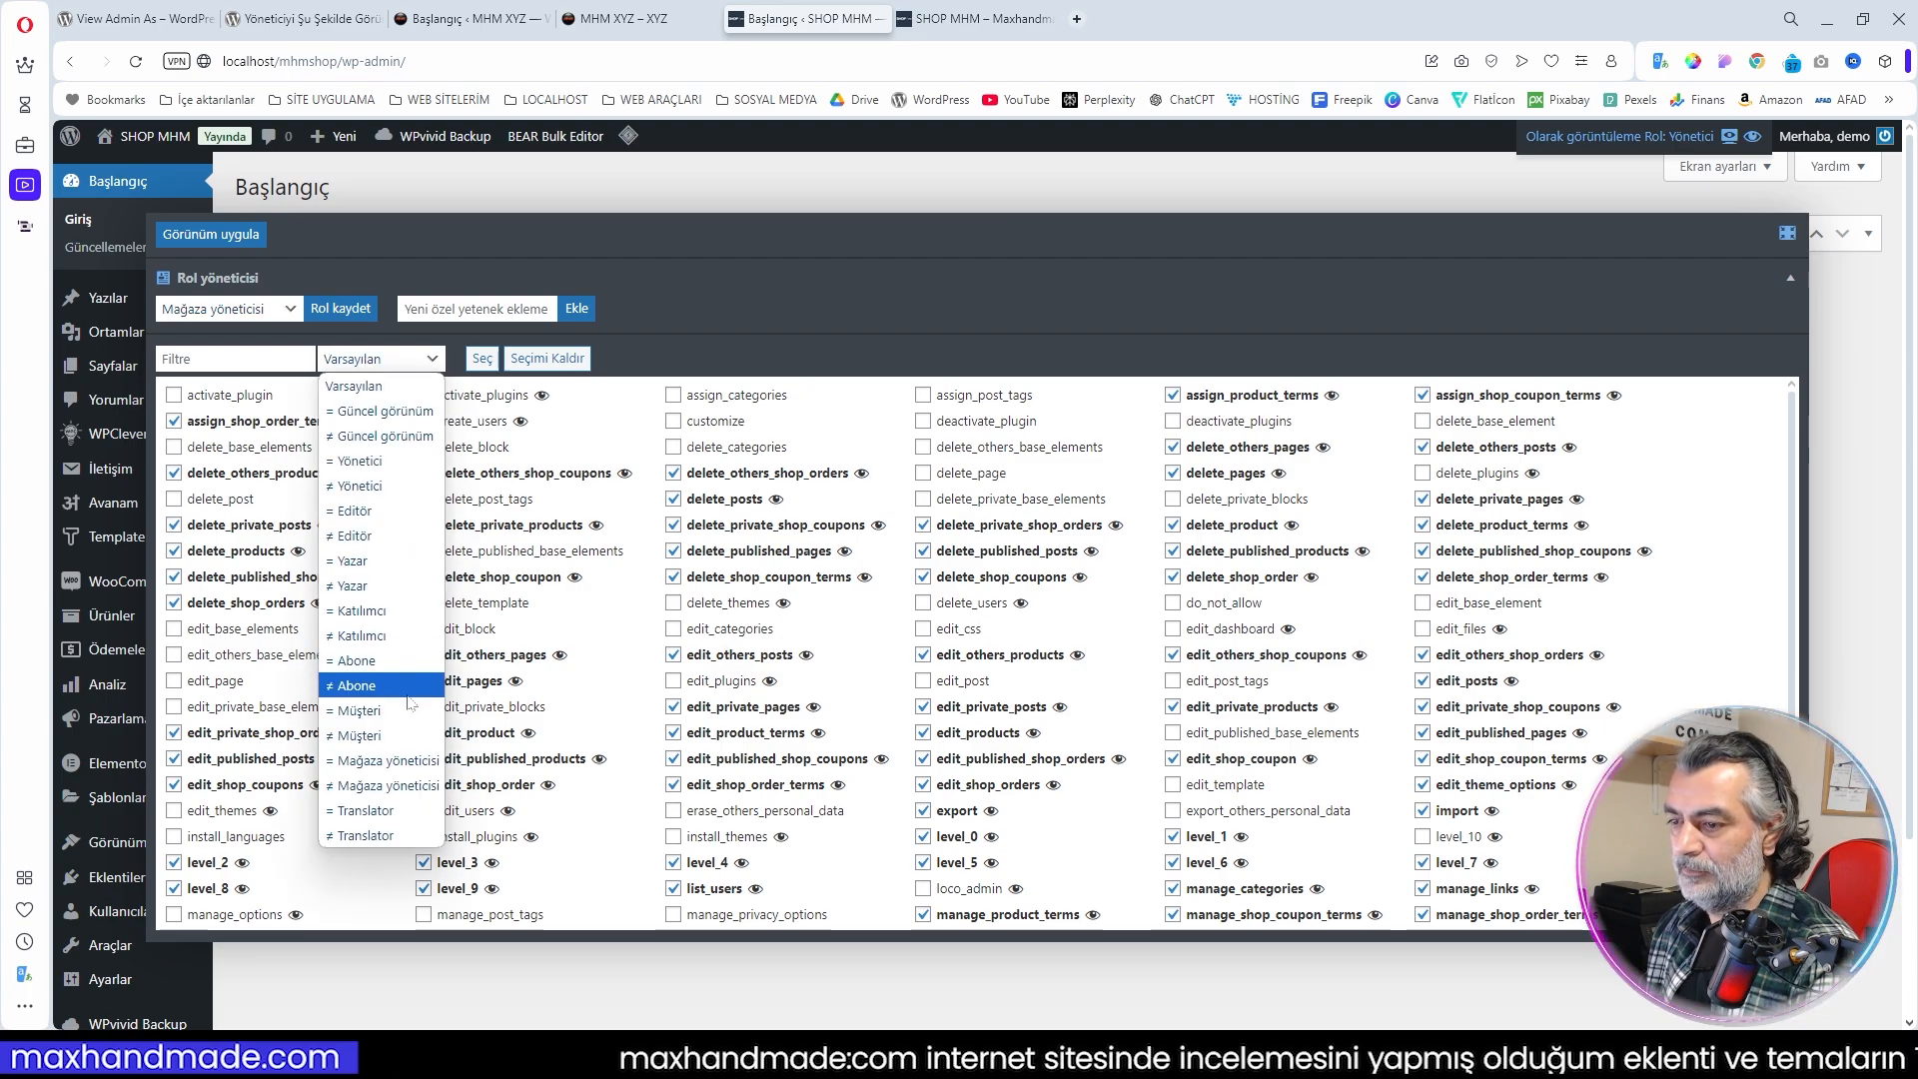
click(380, 767)
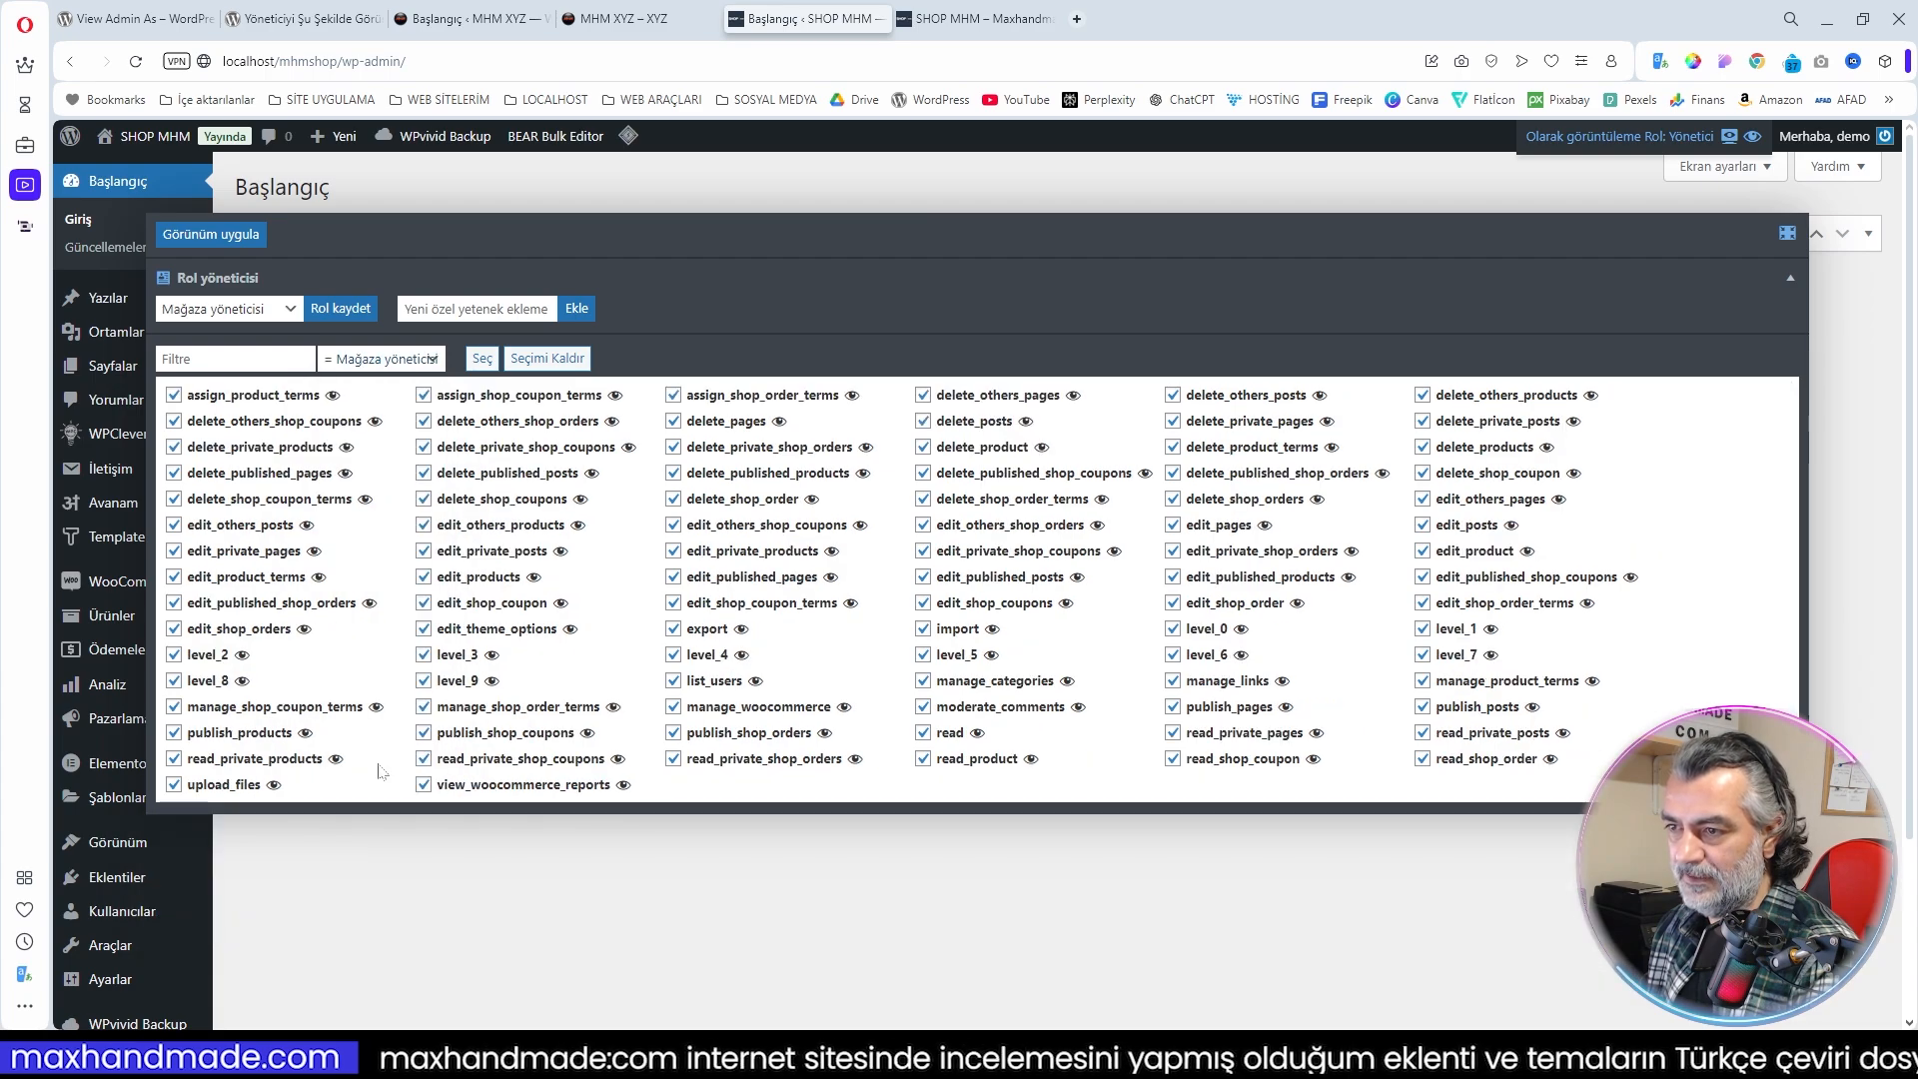
click(385, 359)
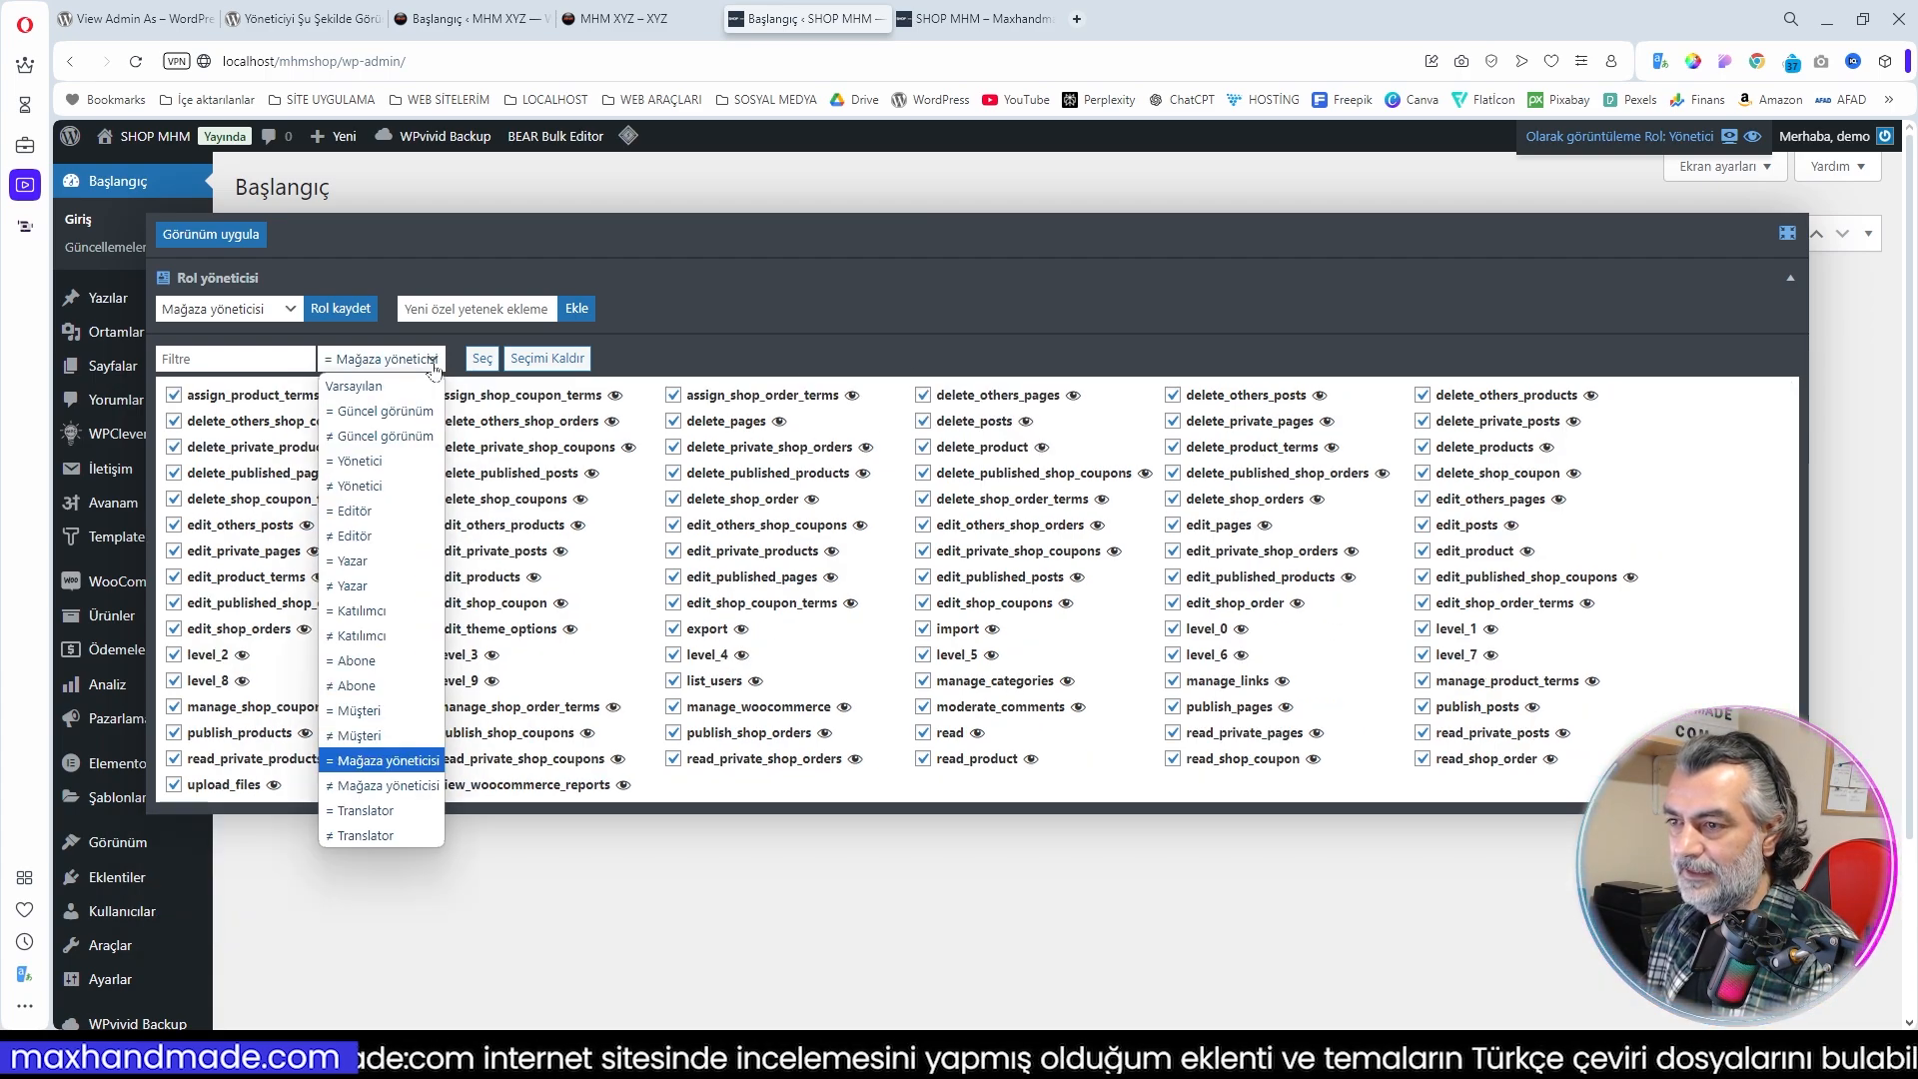
click(368, 786)
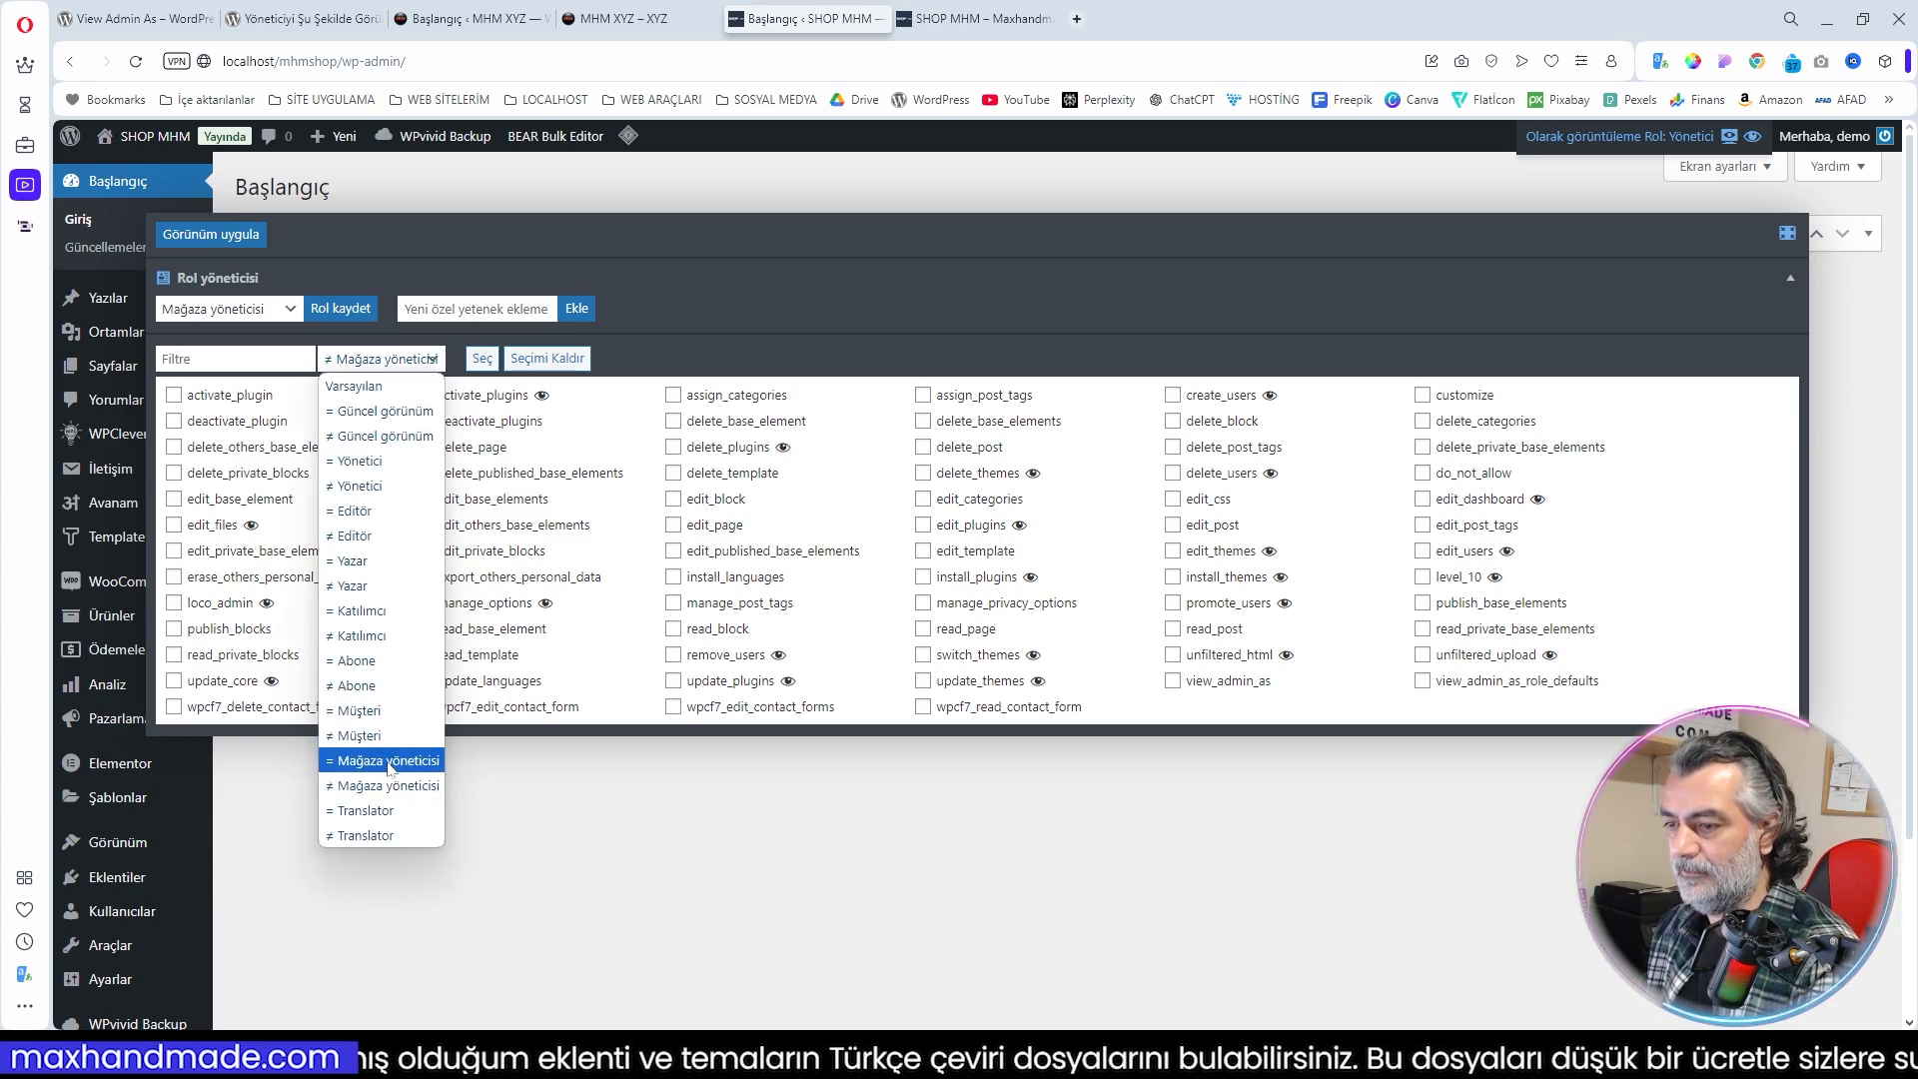
click(387, 761)
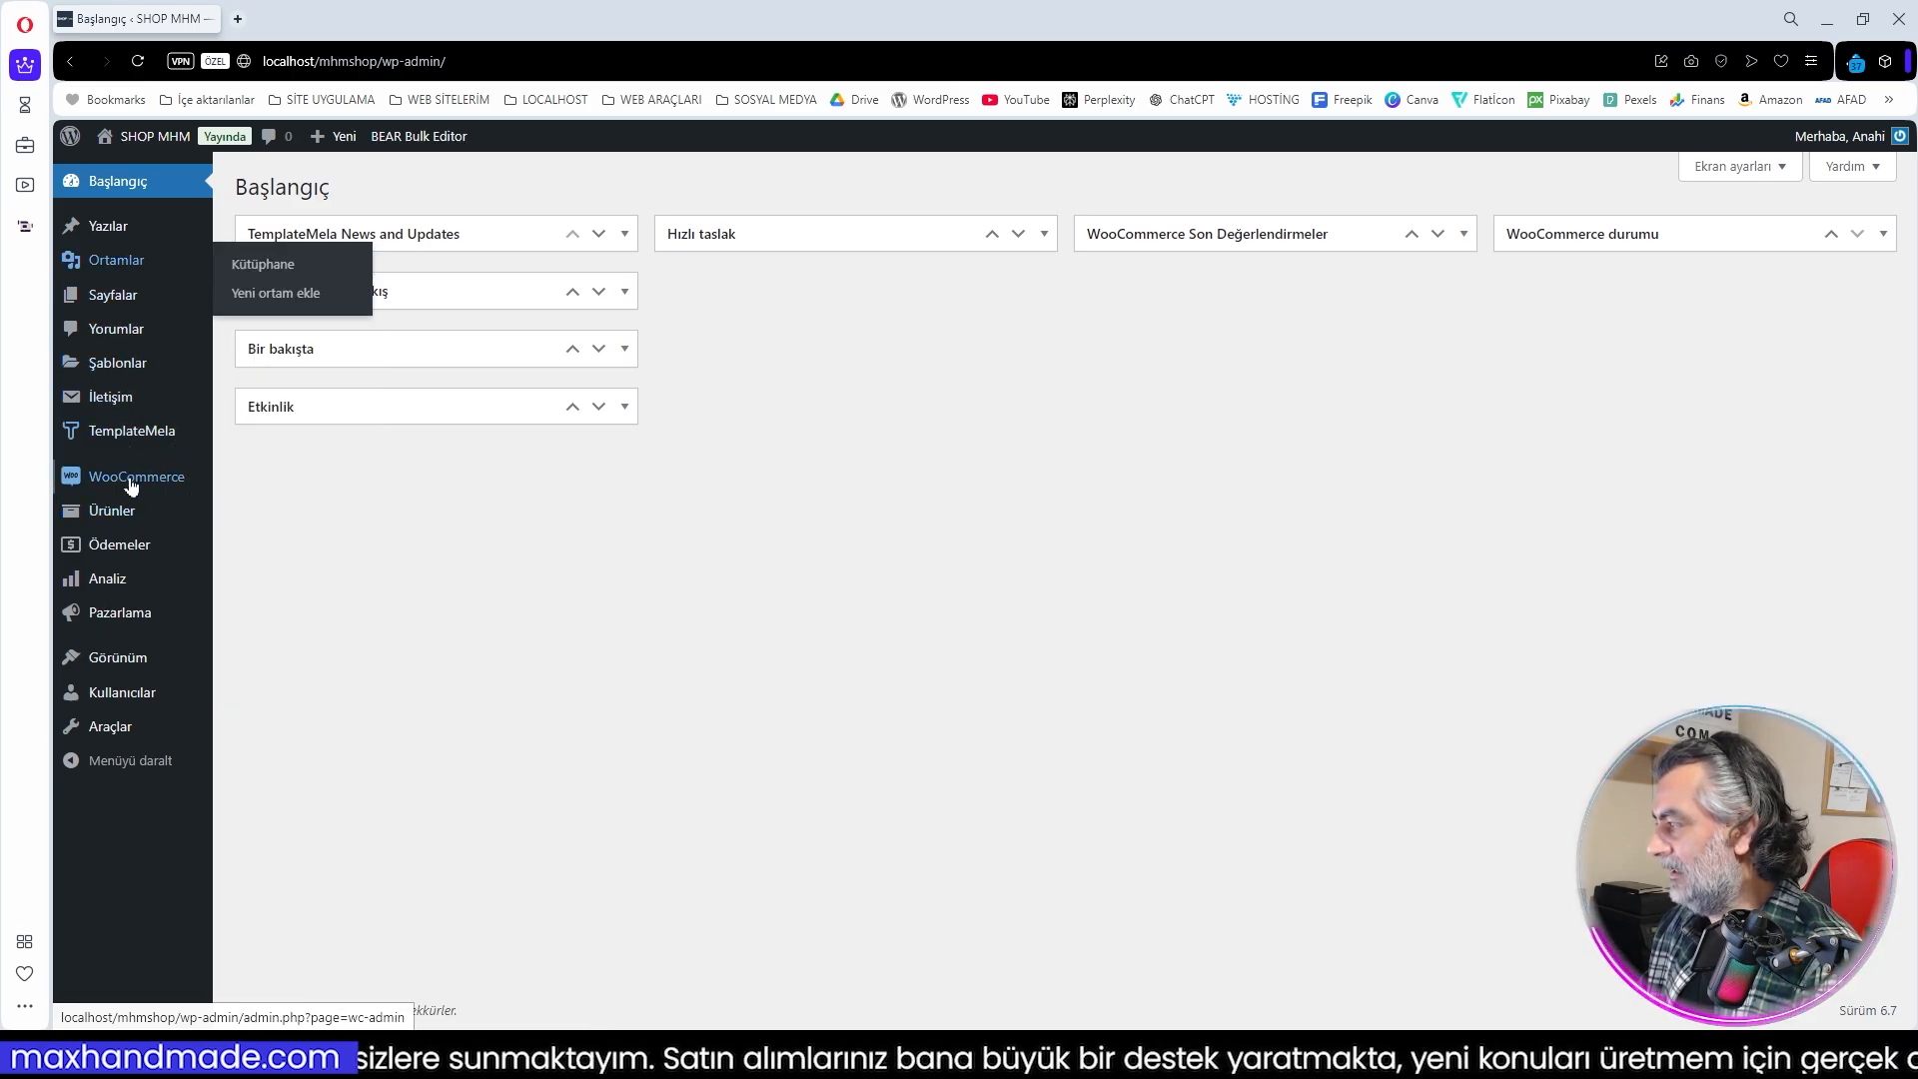
mouse_move(140, 659)
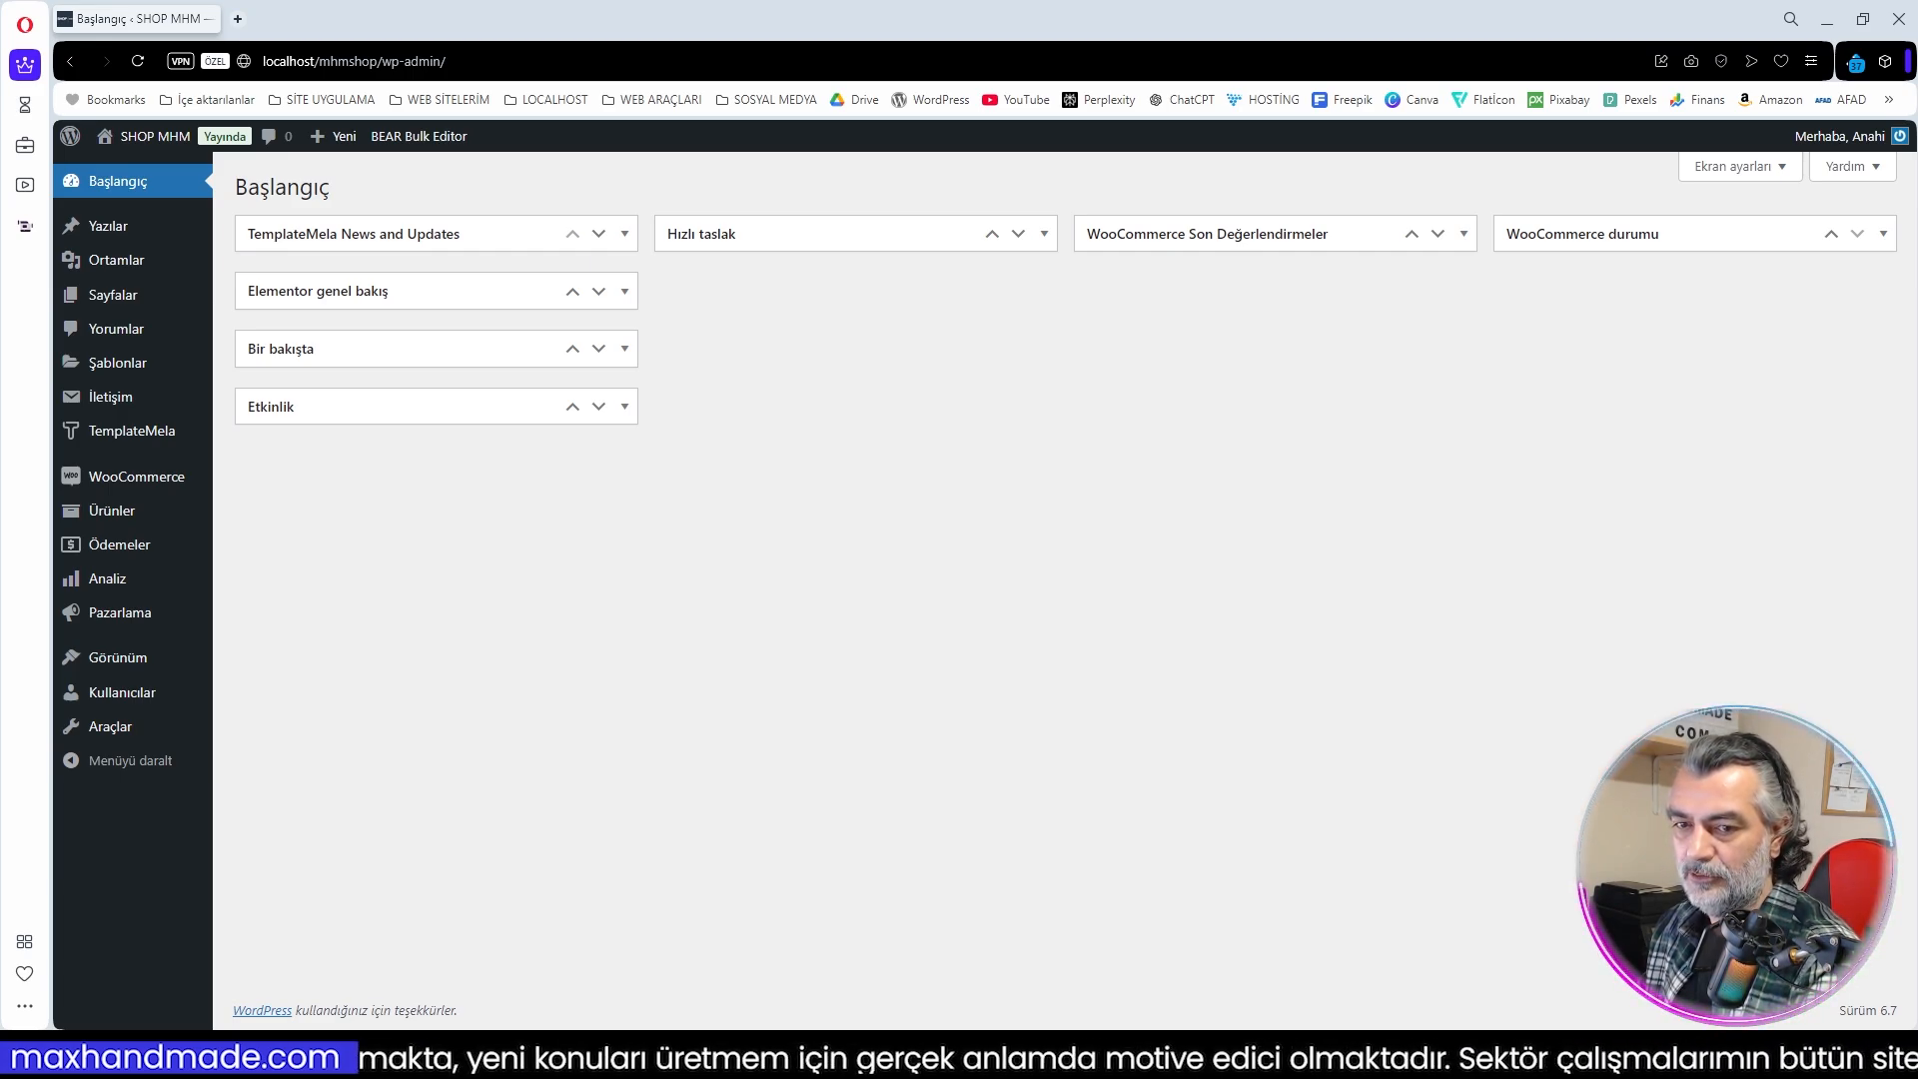
Step: Filter the capabilities by "theme", save the Mağaza yöneticisi role without edit_theme_options, and reload the logged-in shop manager's dashboard in the private window
key(alt+Tab)
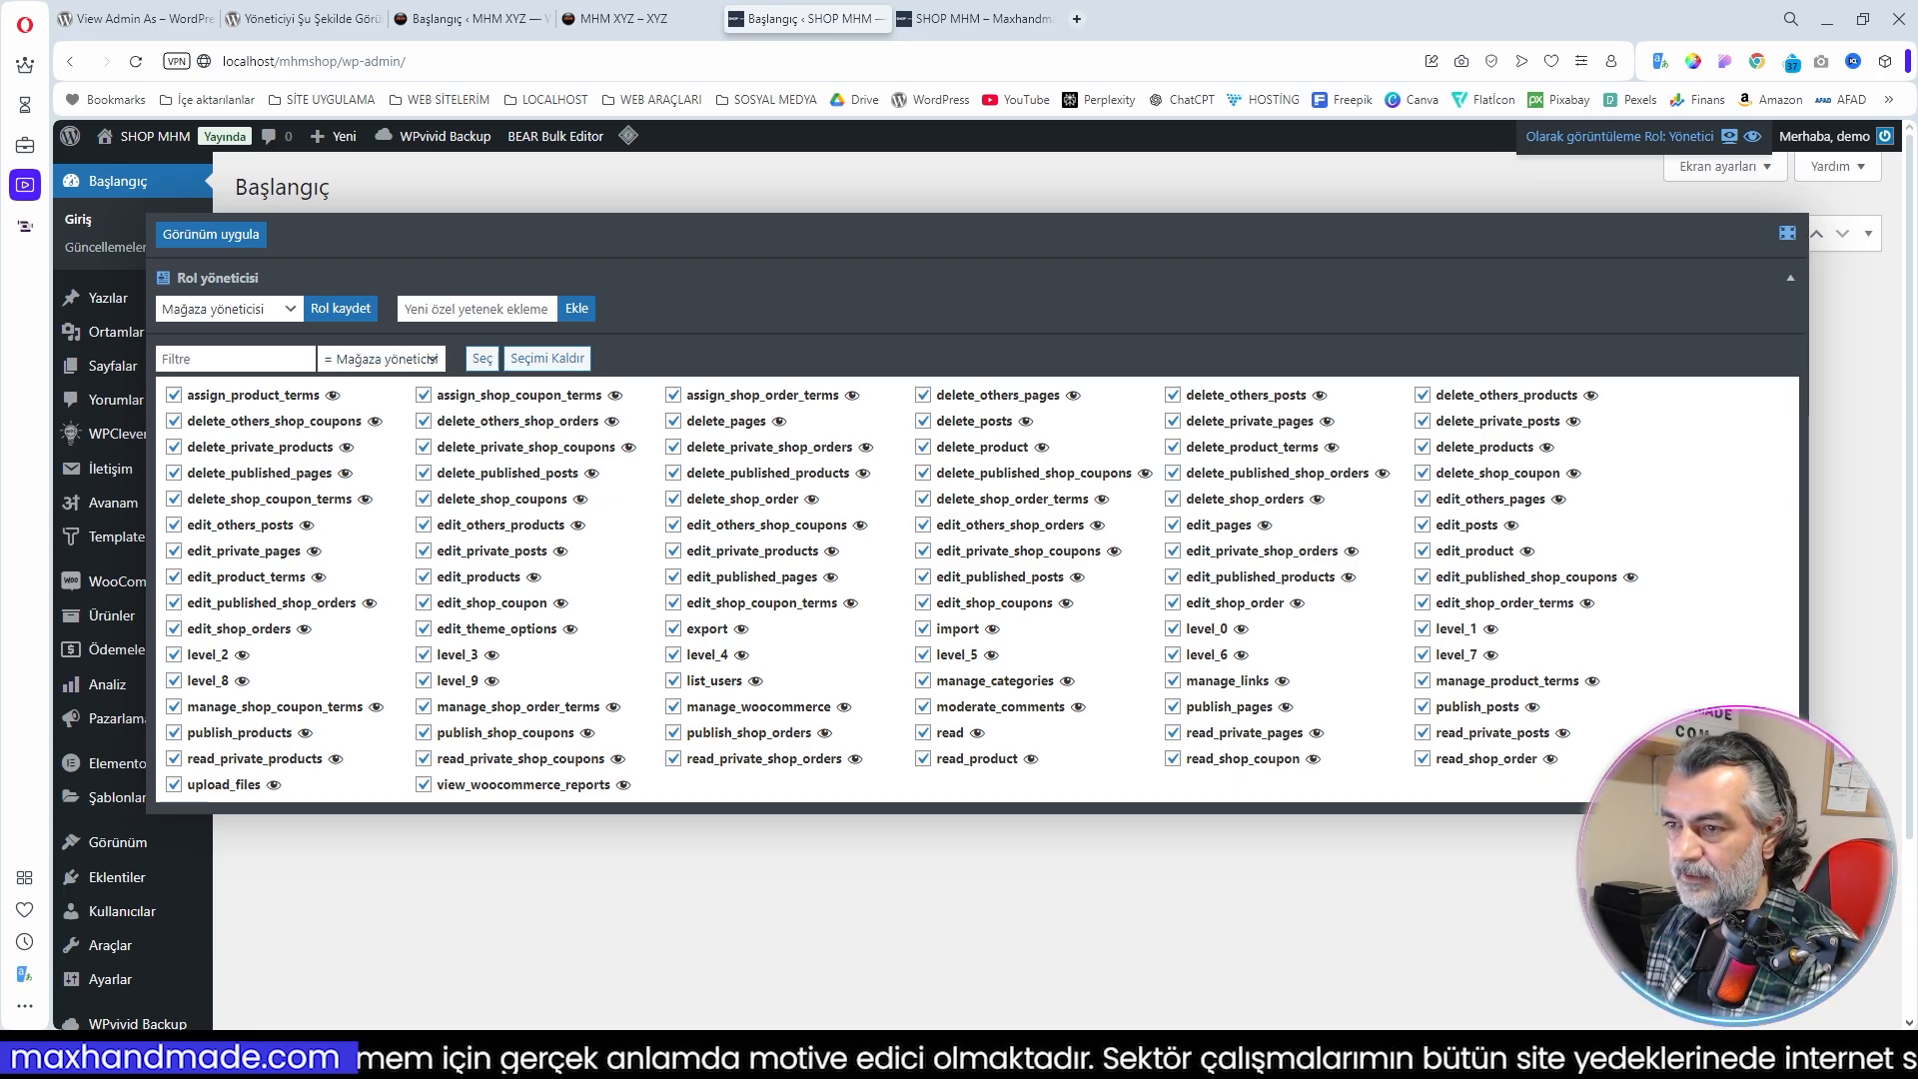
text(the)
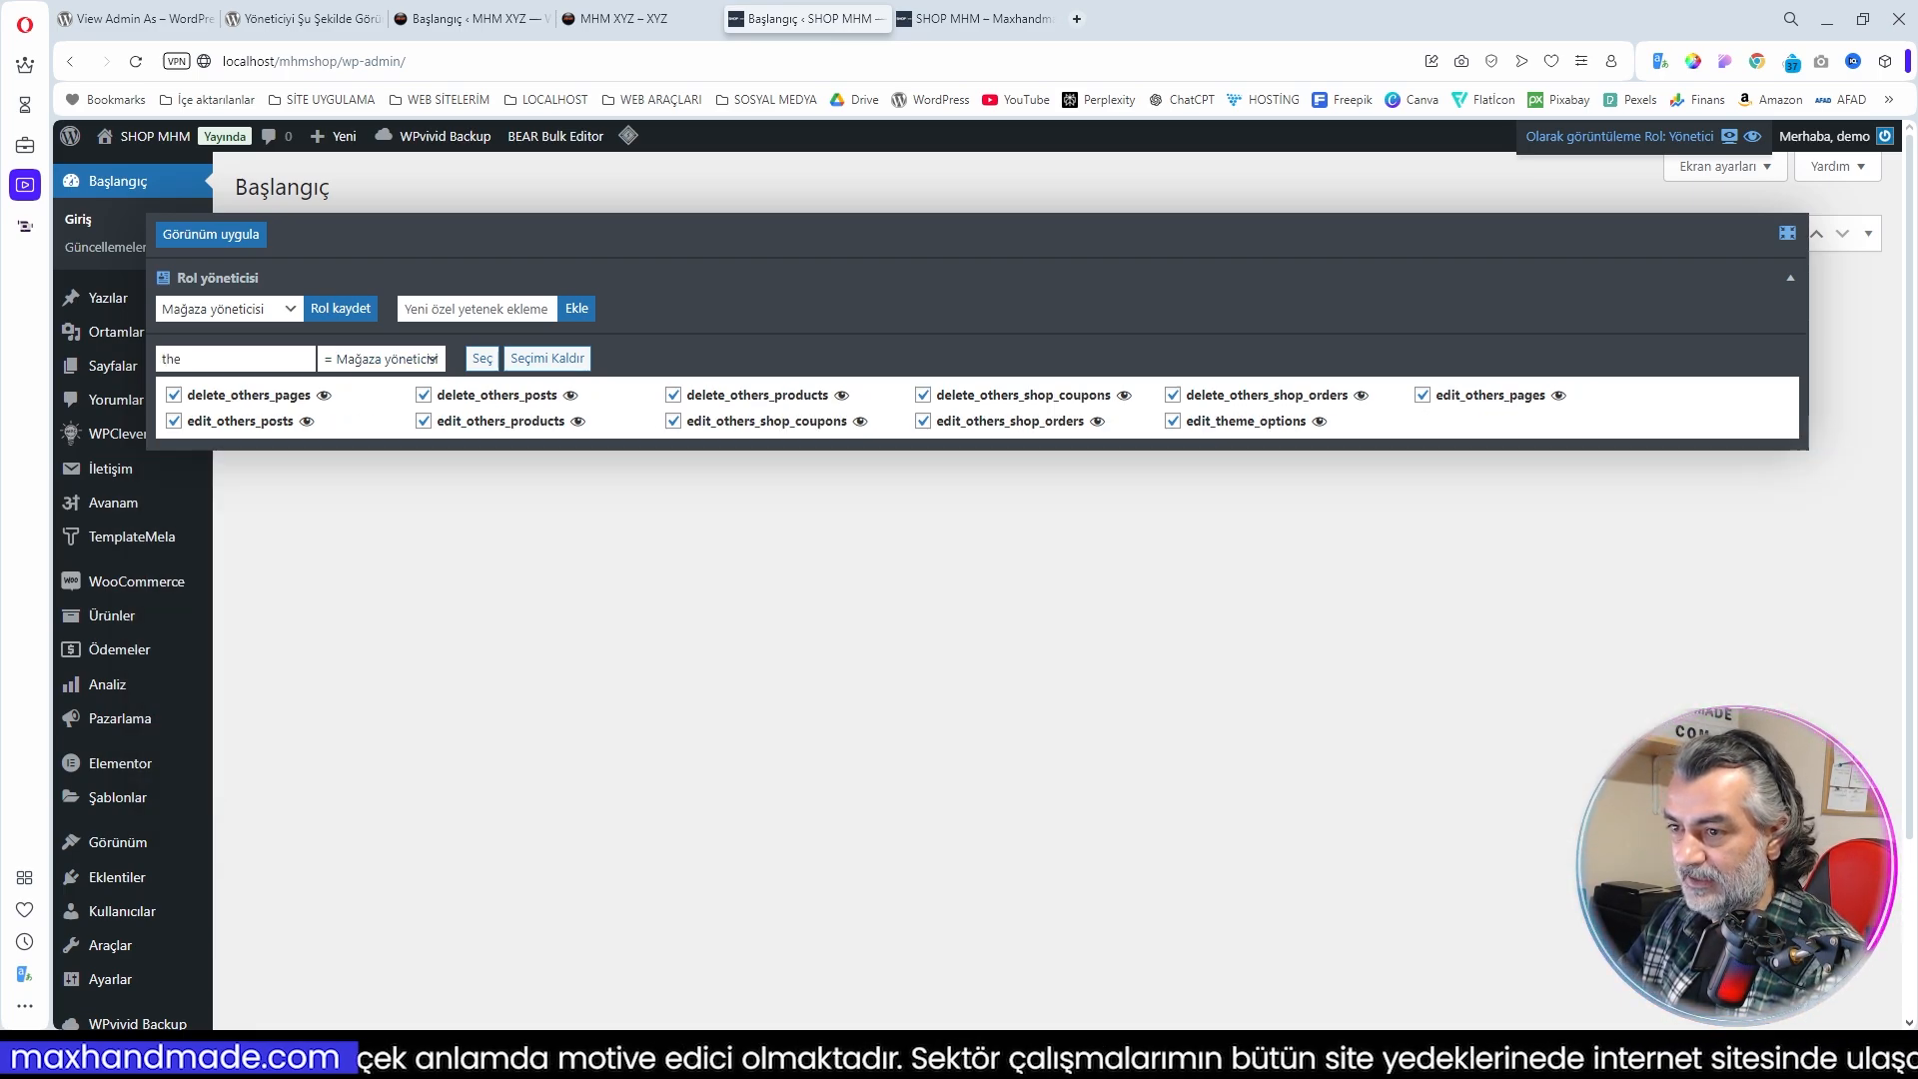
text(m)
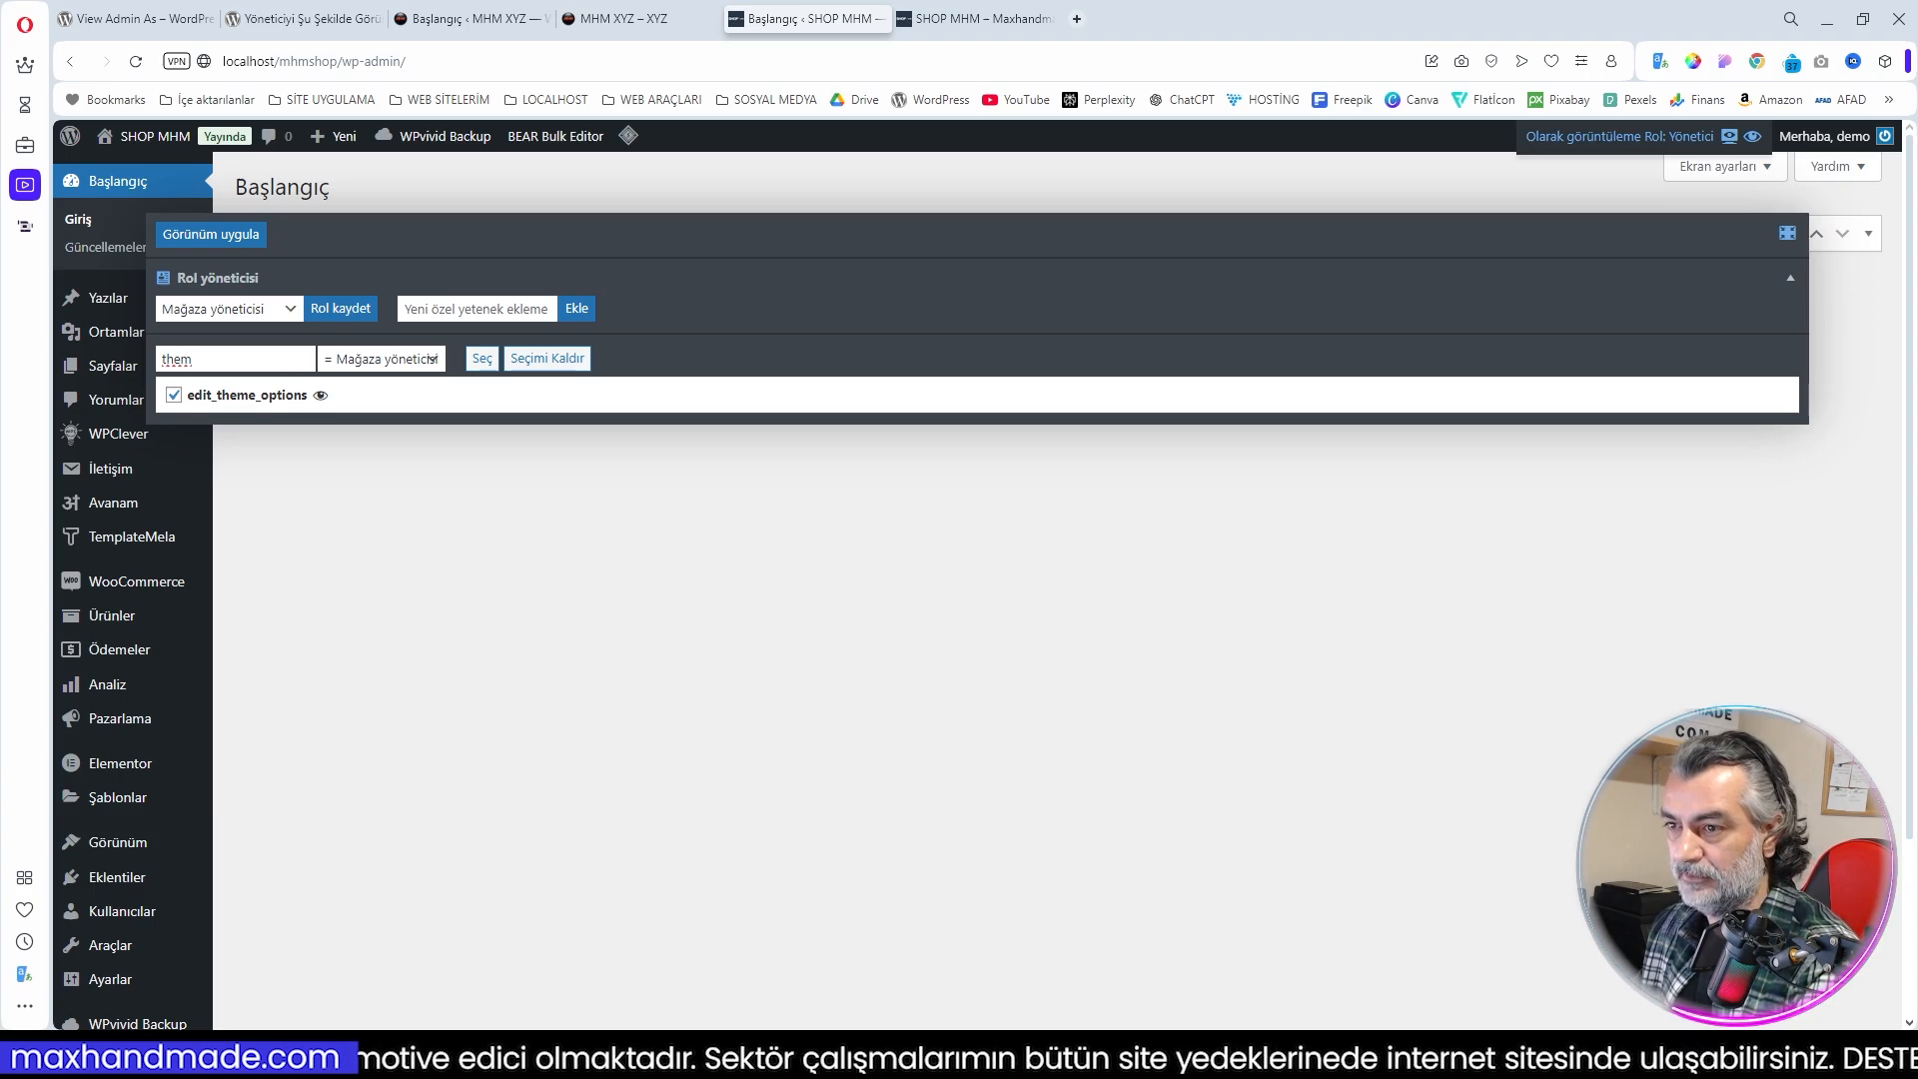
text(e)
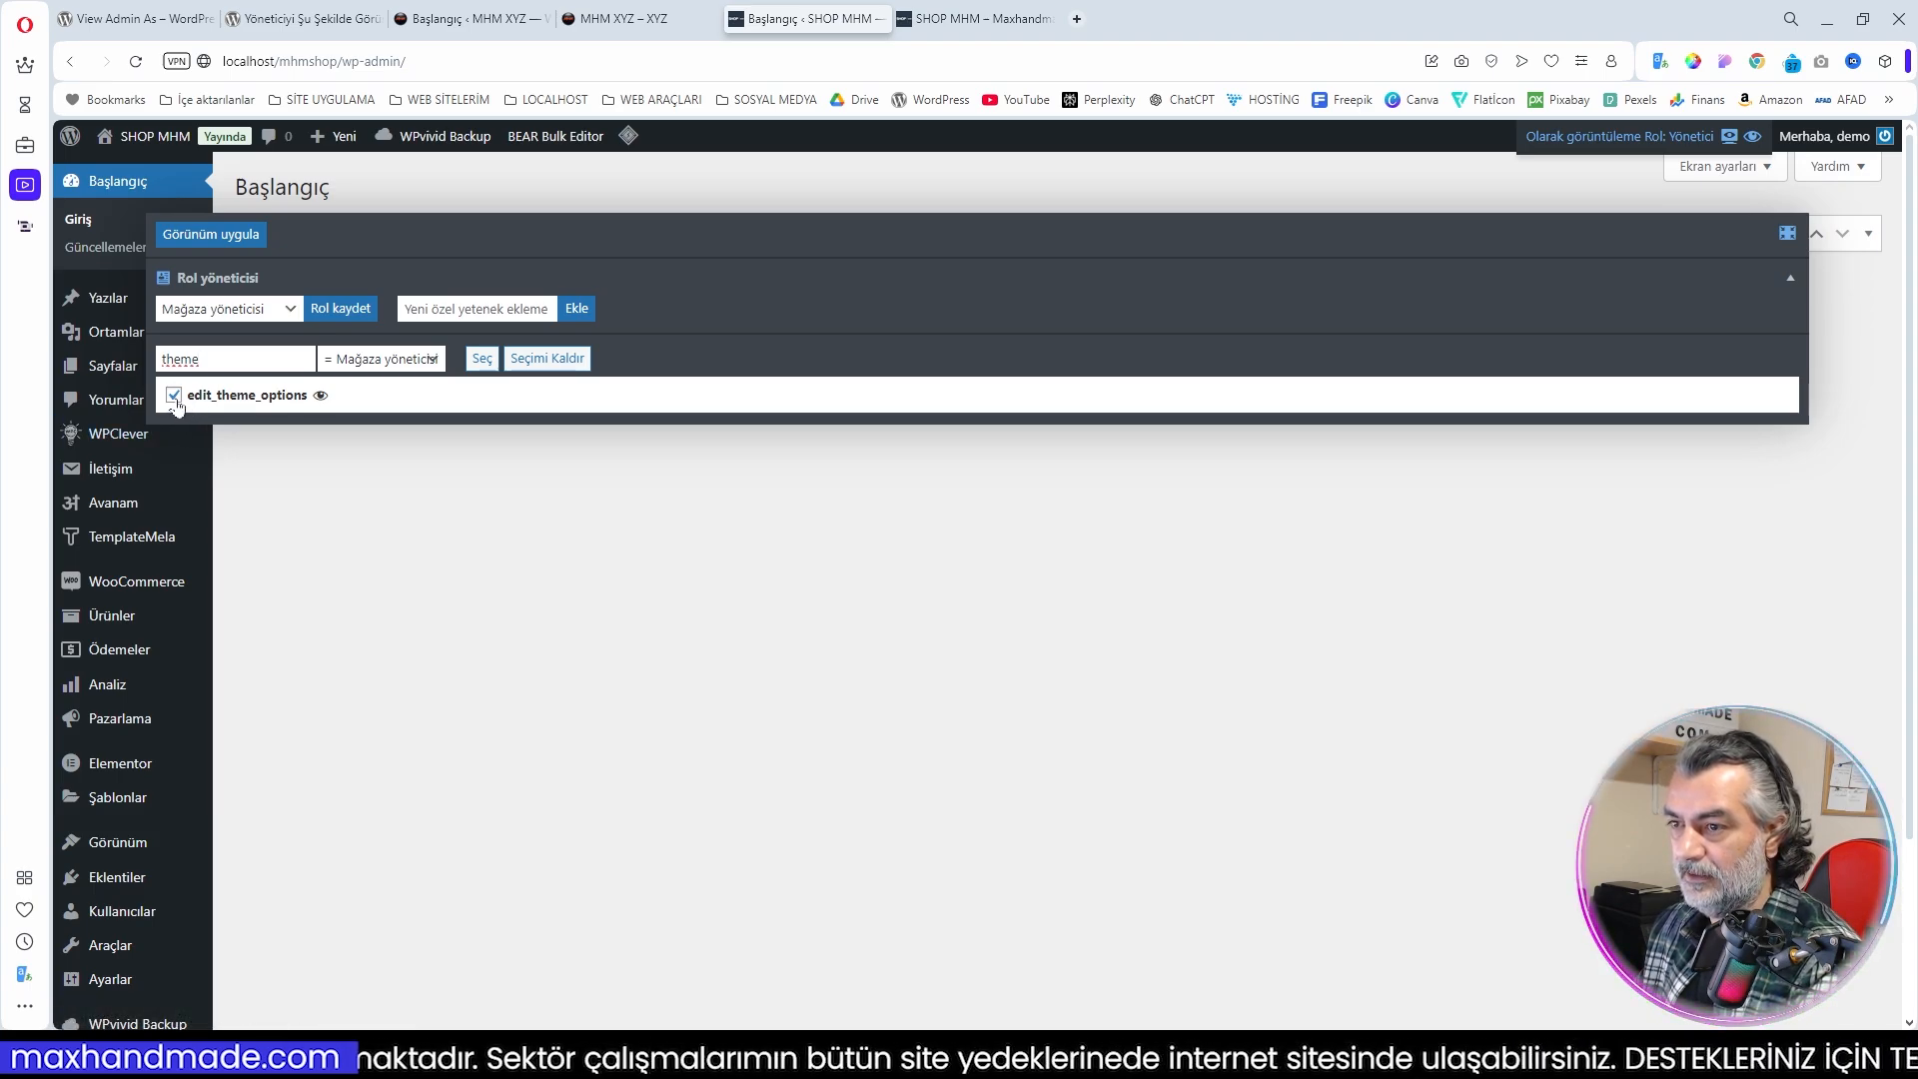
click(174, 399)
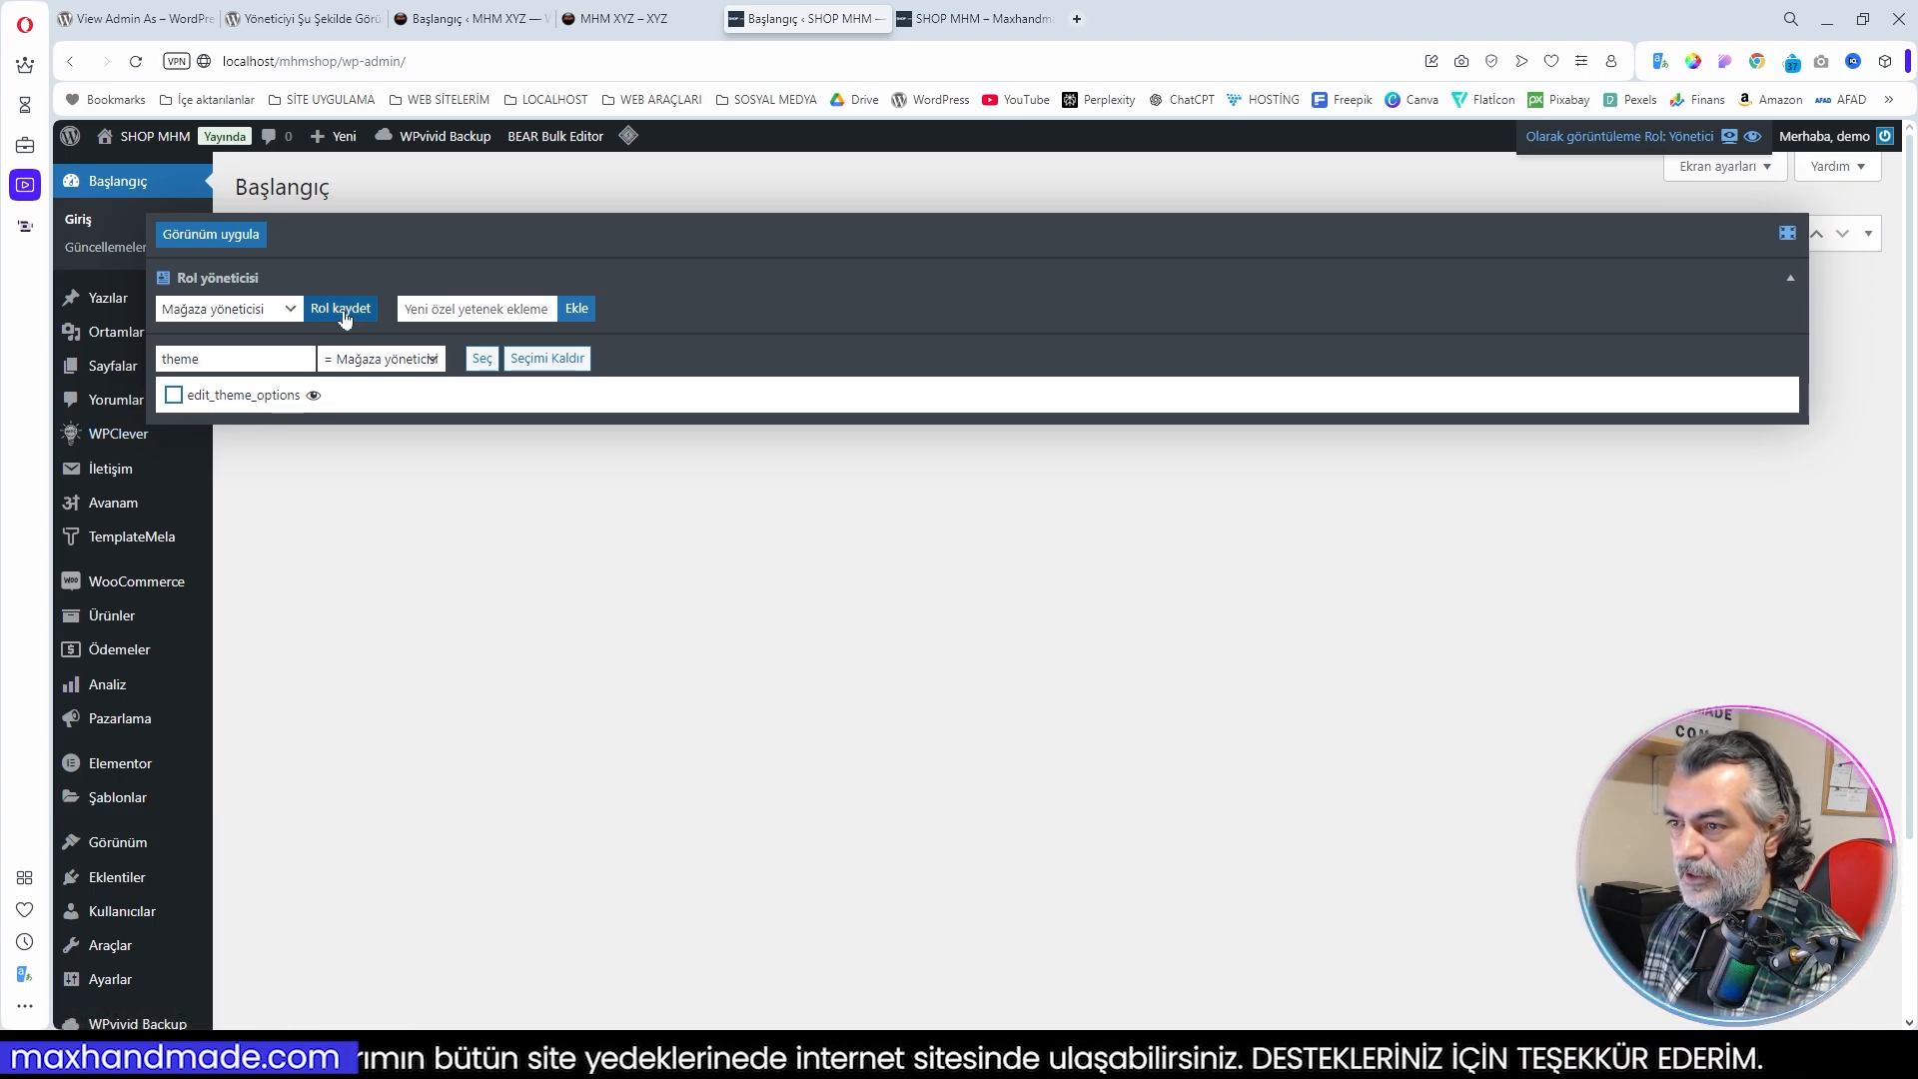
click(340, 310)
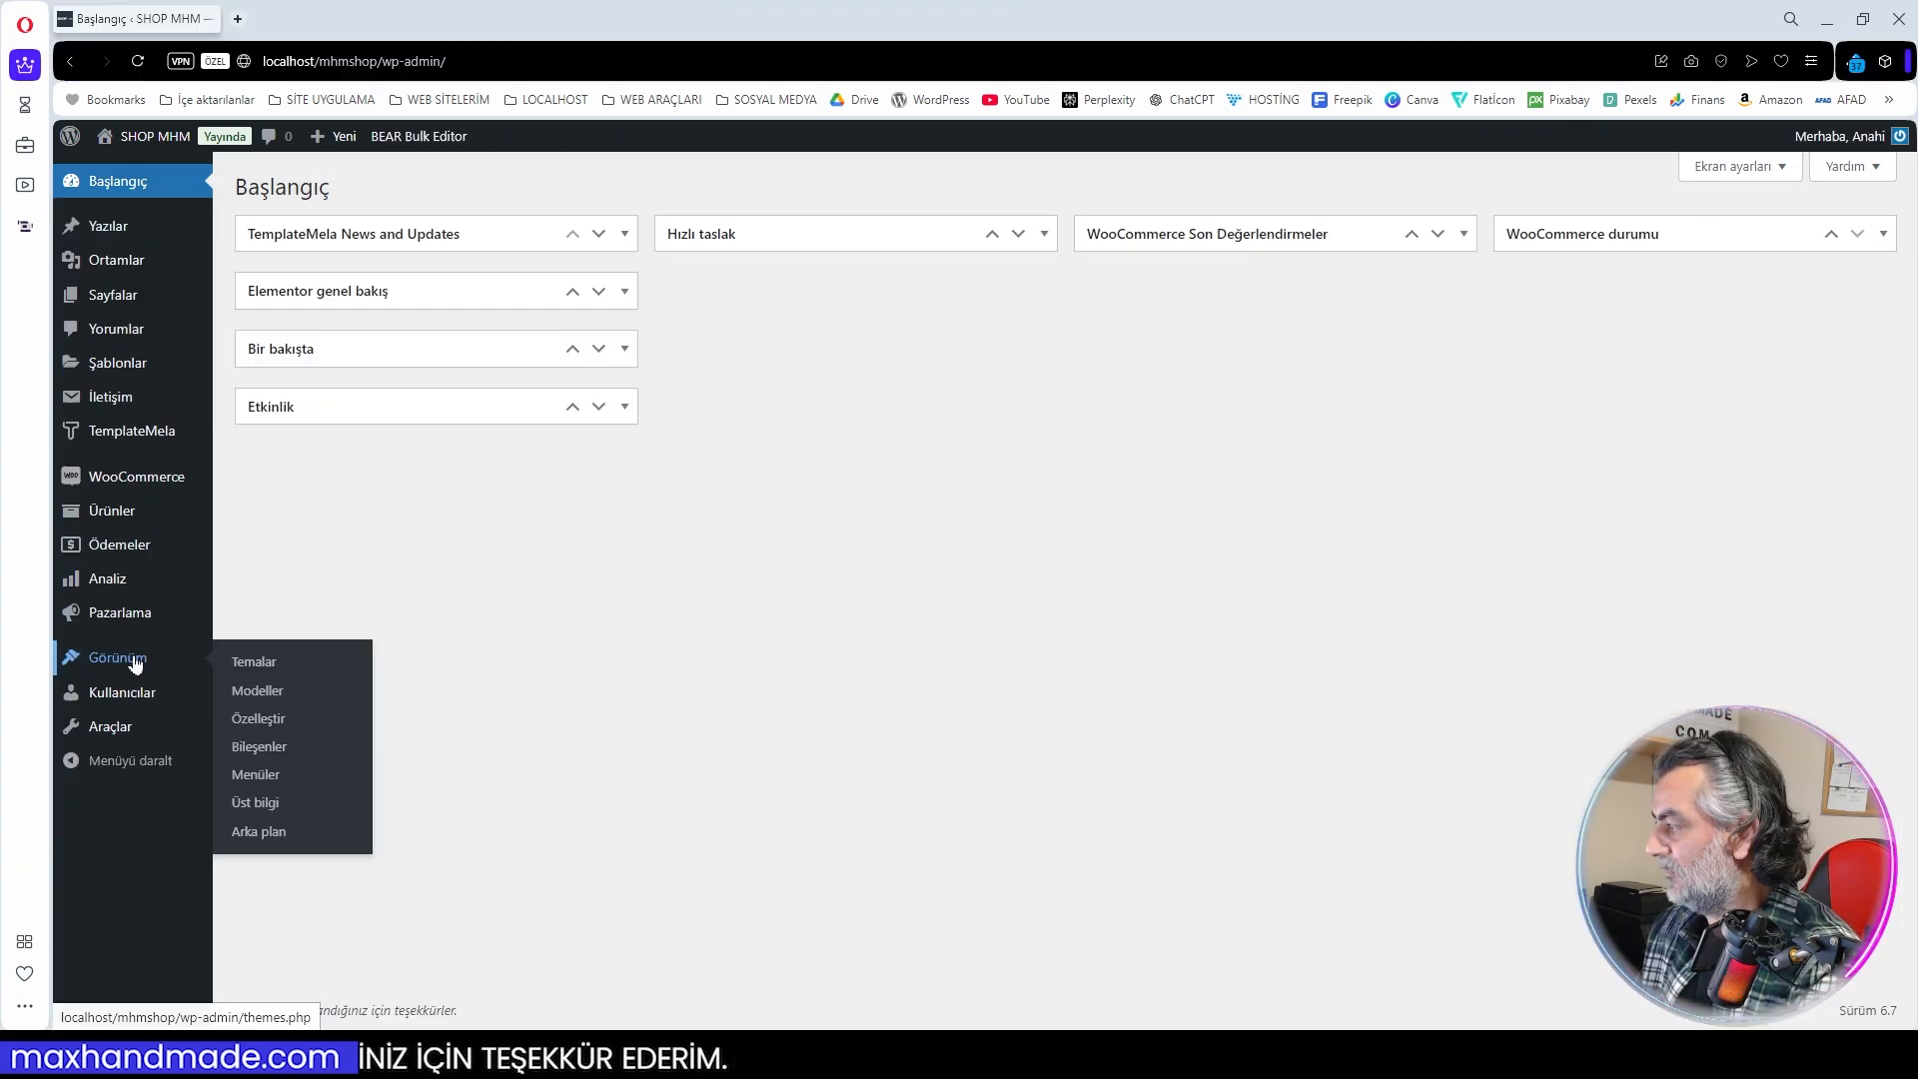
click(138, 61)
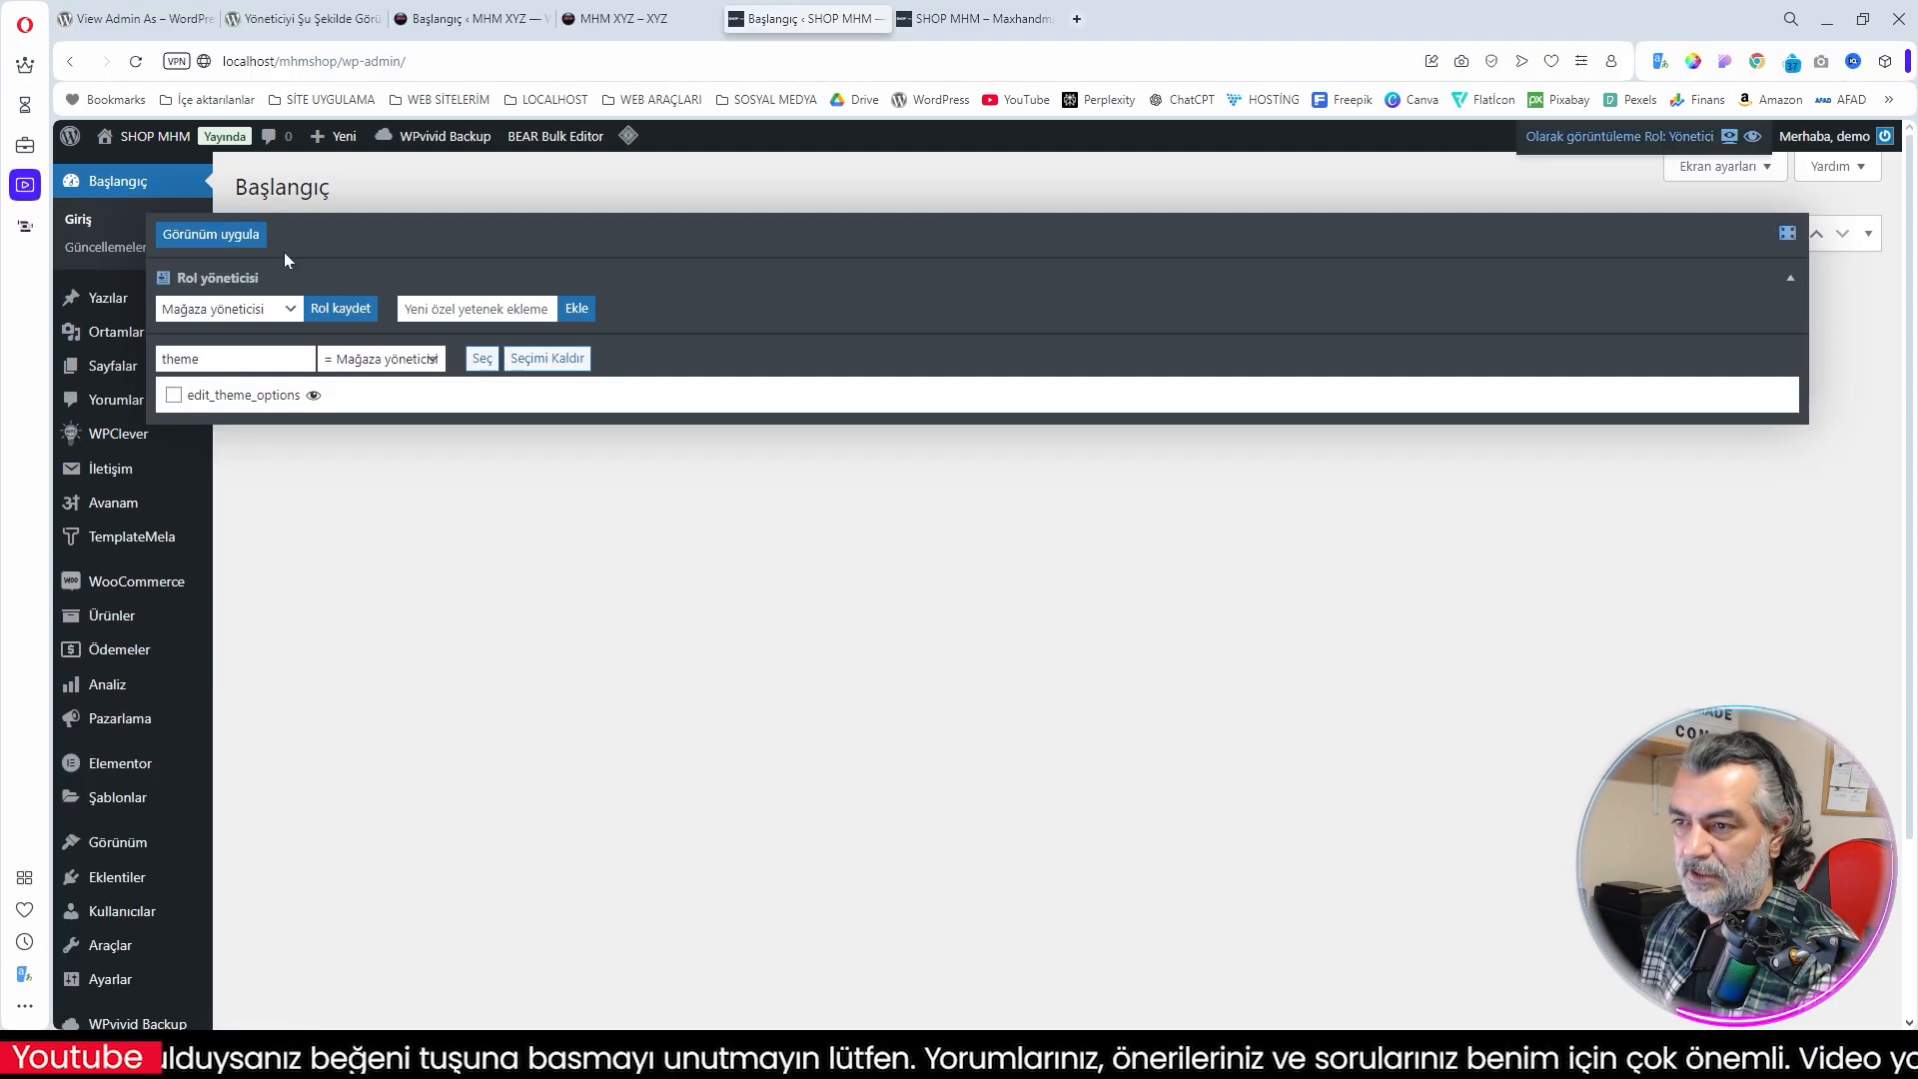
Step: Grant edit_theme_options back to the Mağaza yöneticisi role and reload the shop manager's dashboard to check its admin menu
click(173, 395)
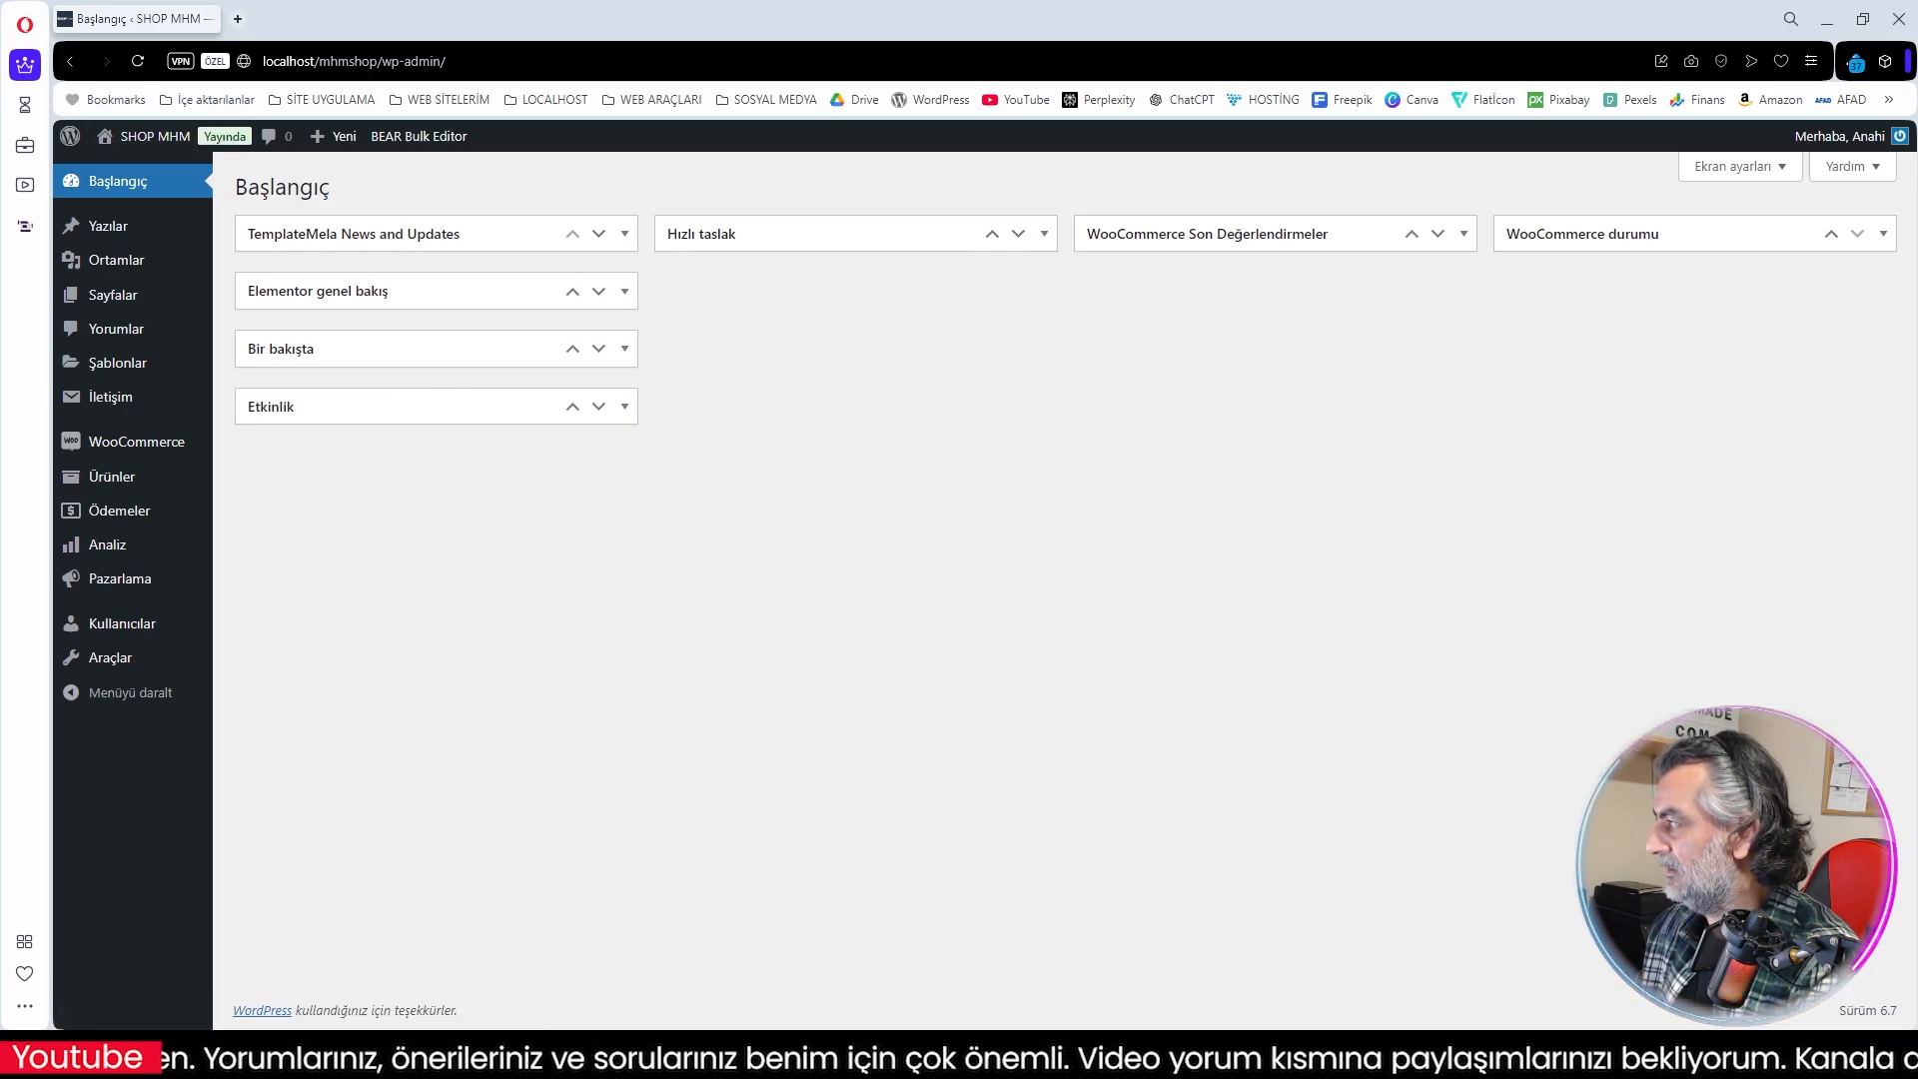
click(138, 61)
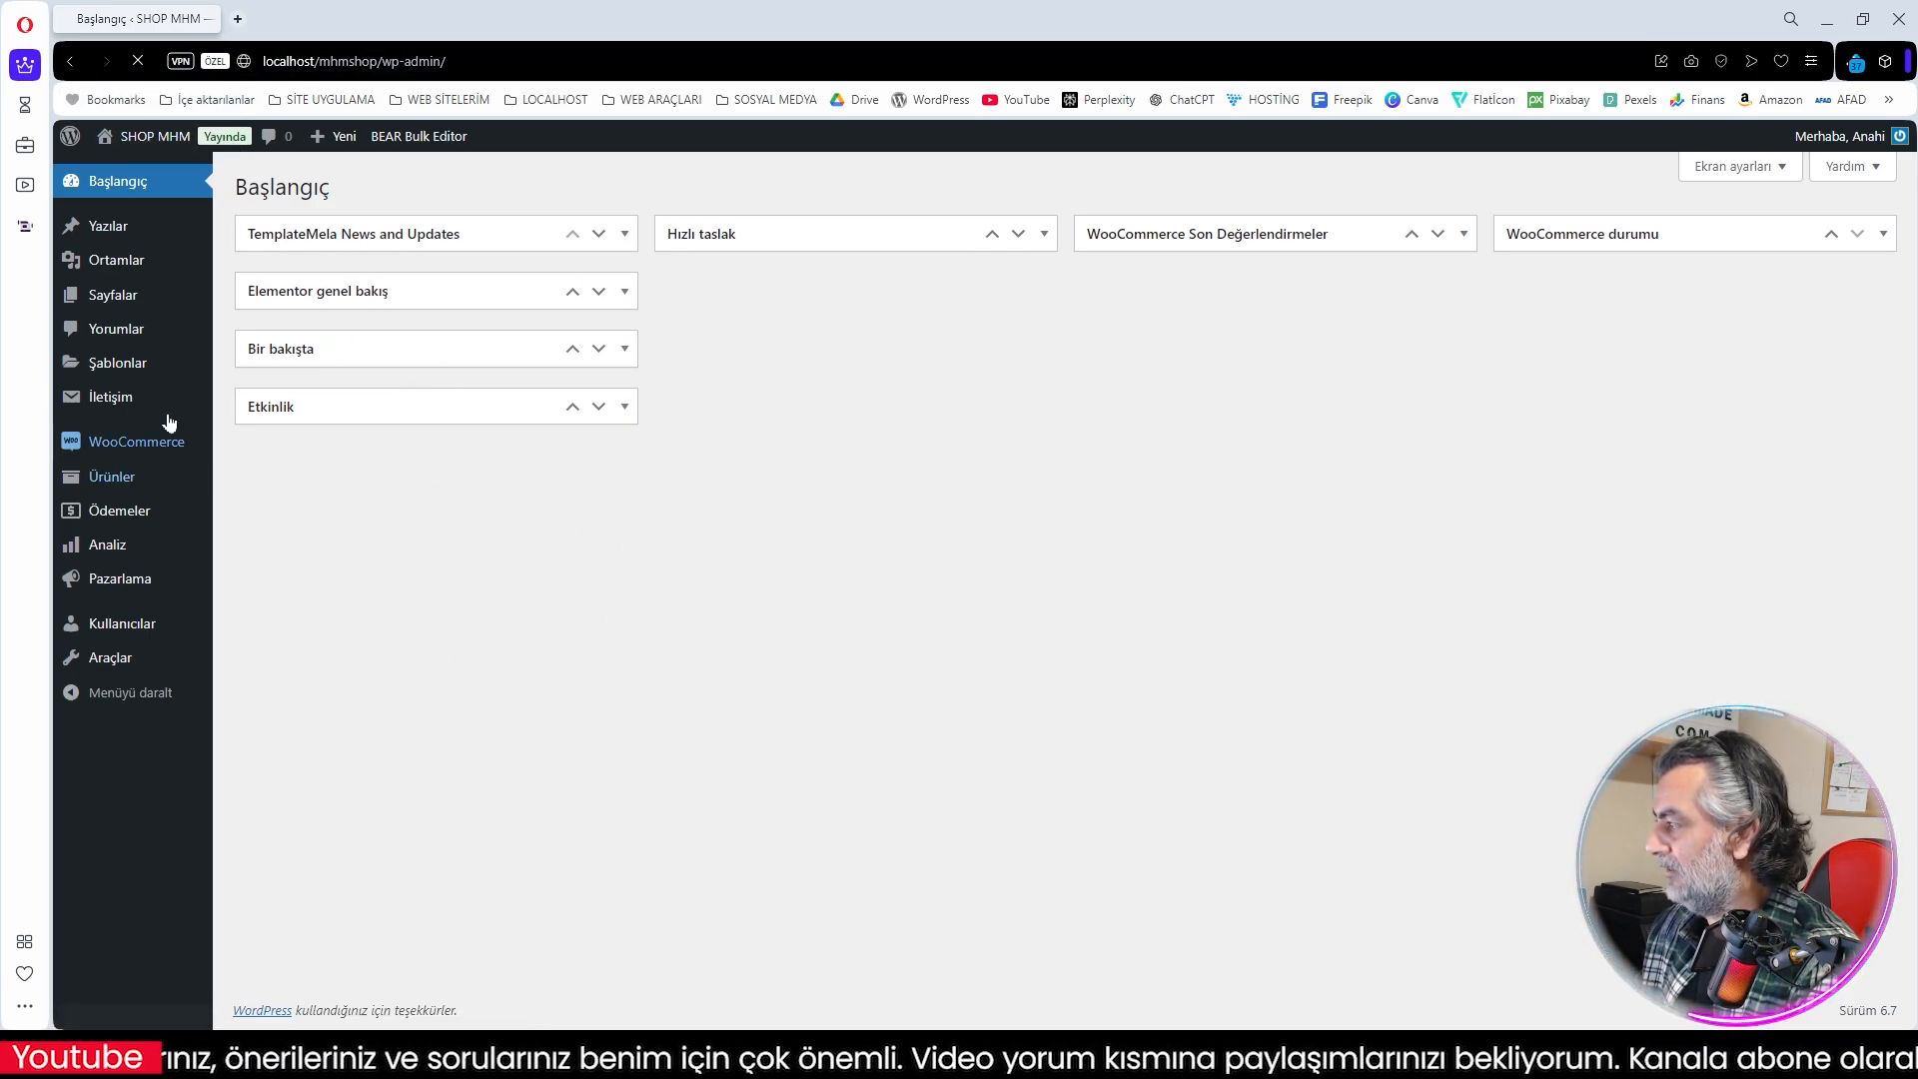
mouse_move(106, 667)
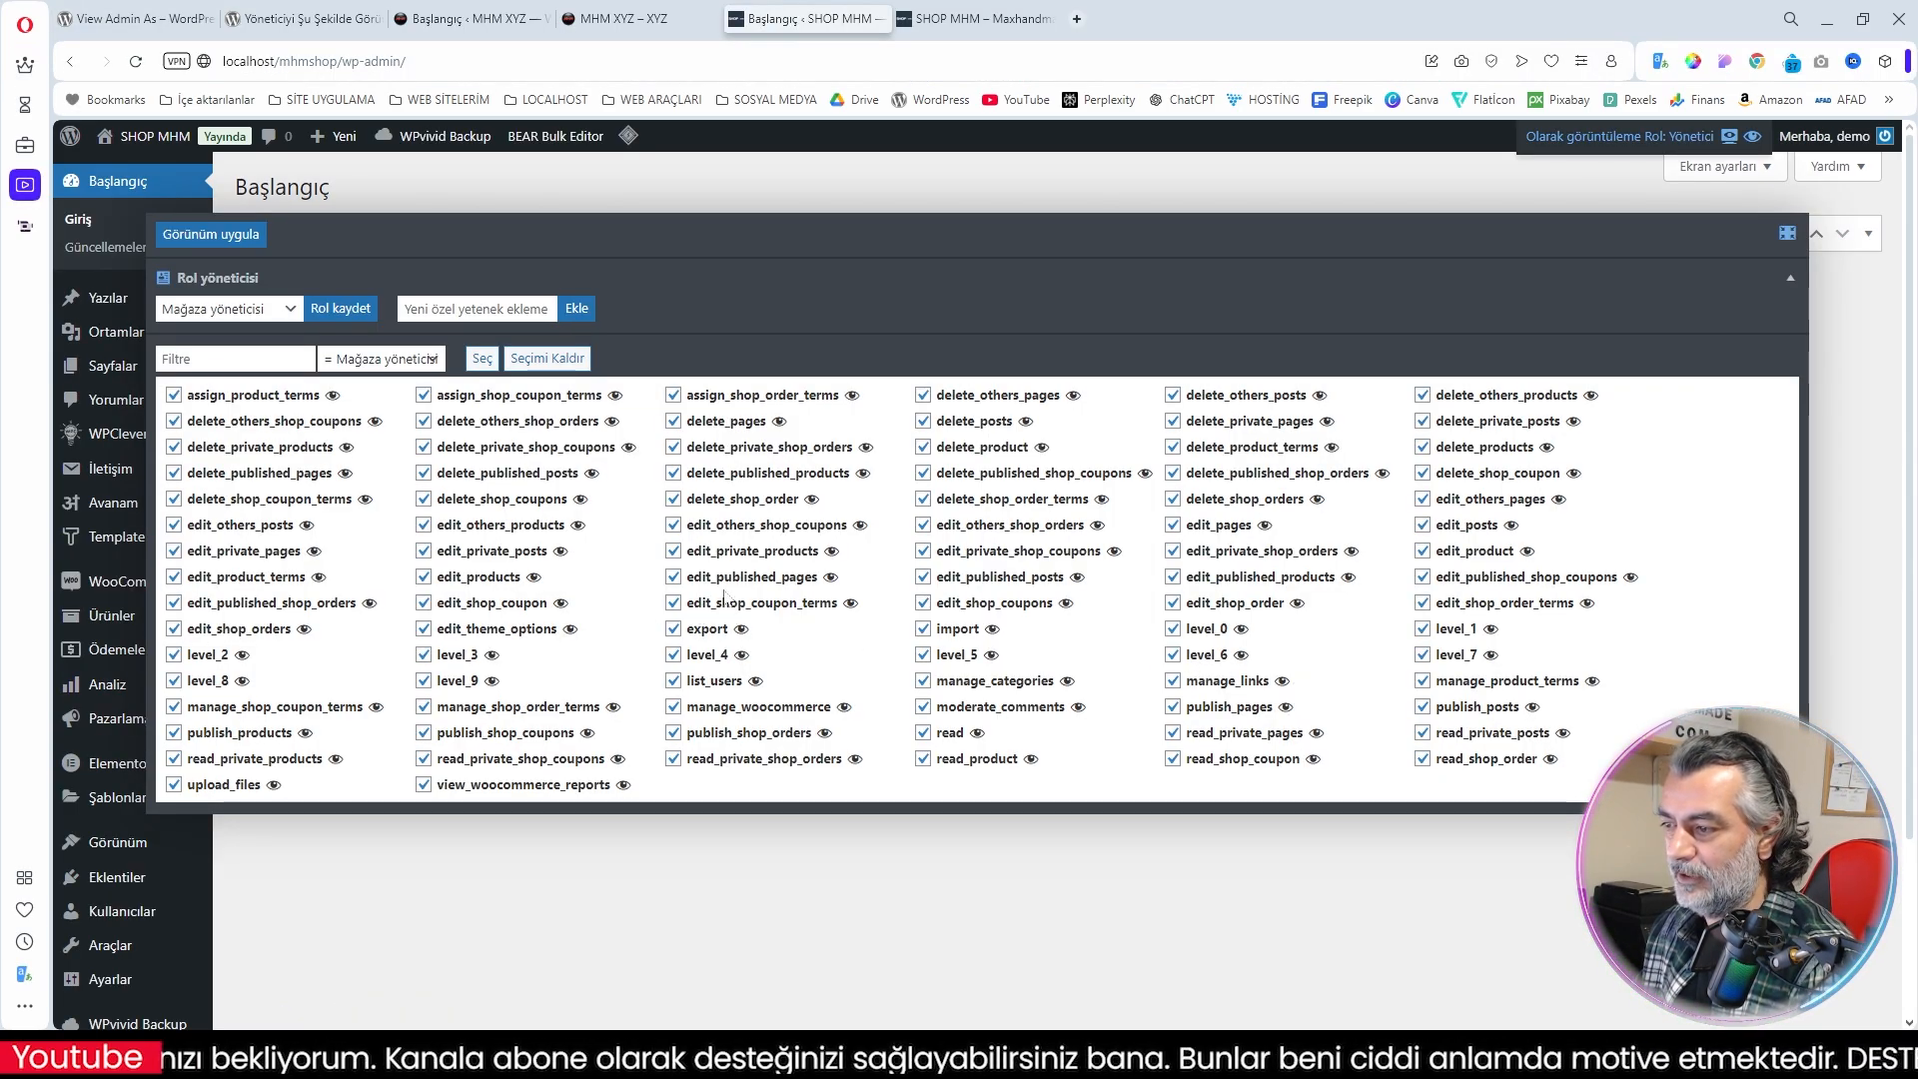
Step: Limit the capability list to ≠ Mağaza yöneticisi and filter it by "plugin"
click(219, 358)
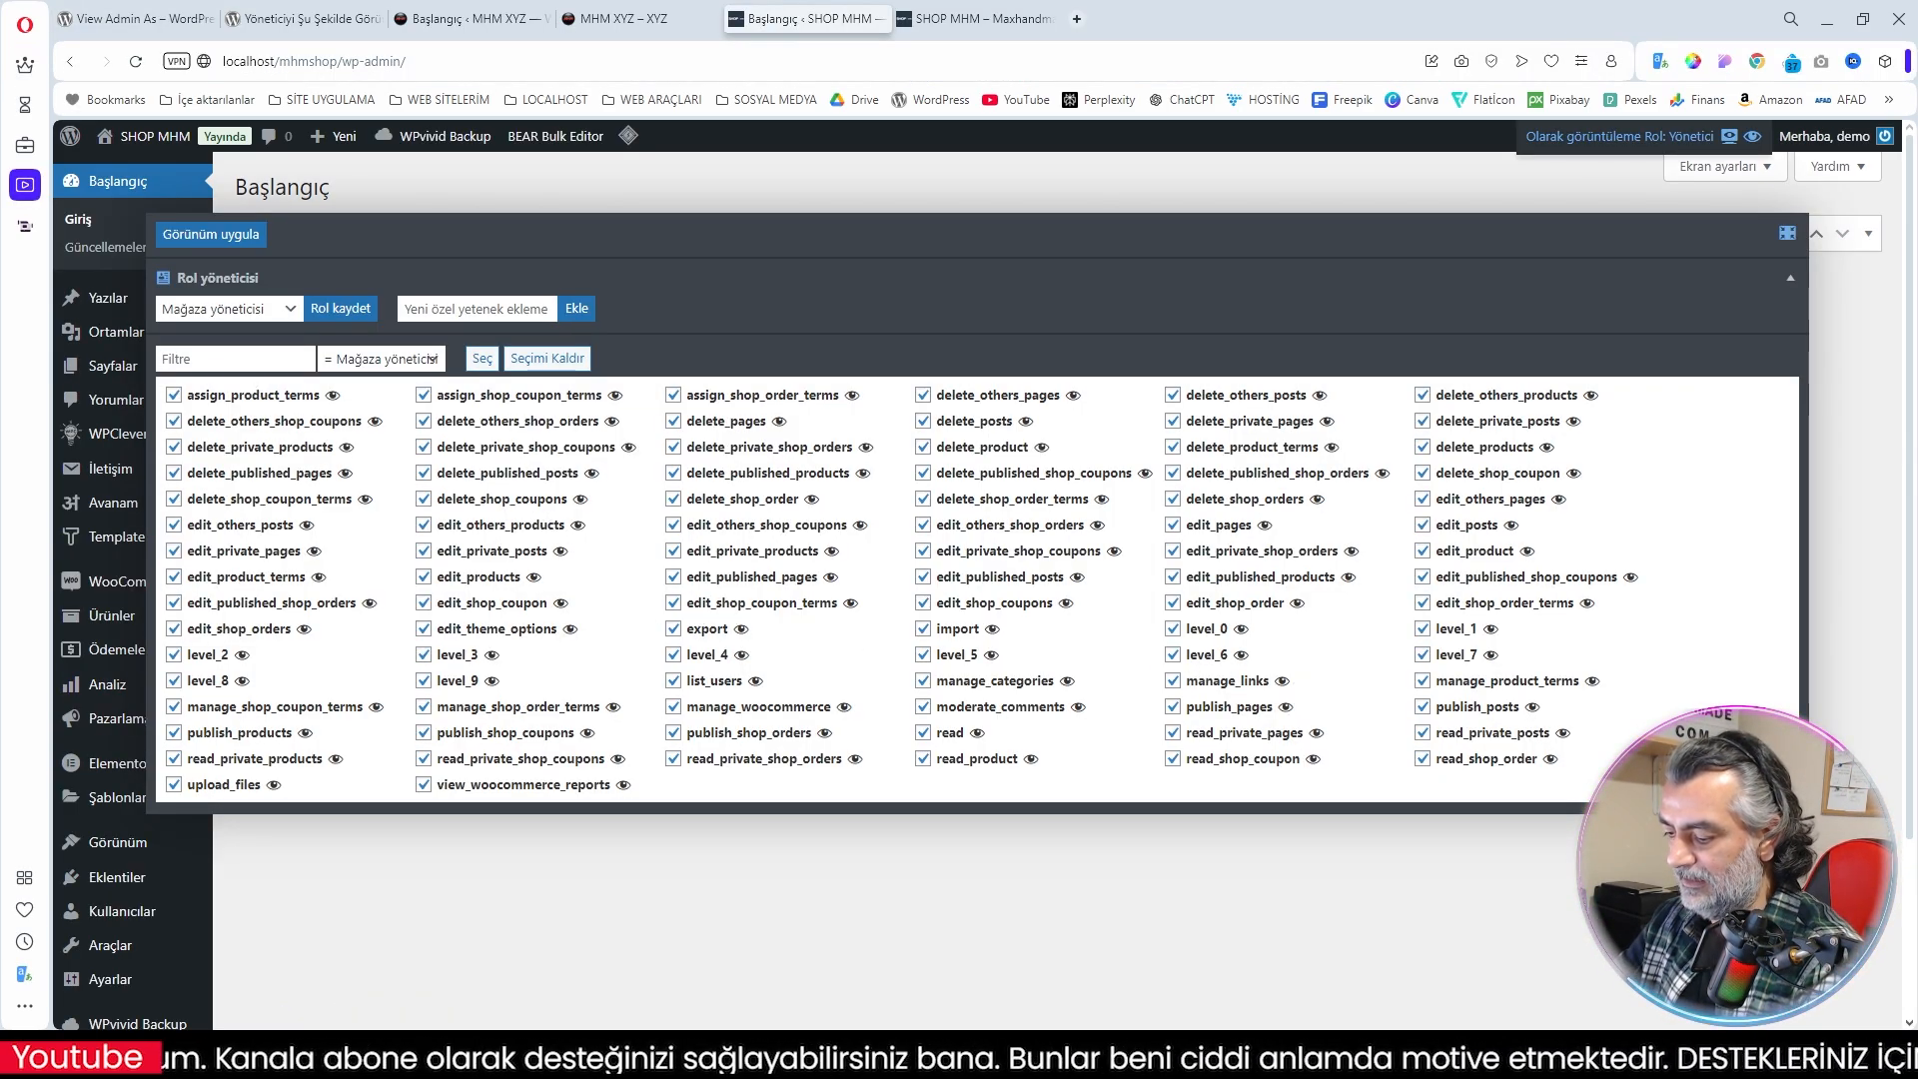
text(pl)
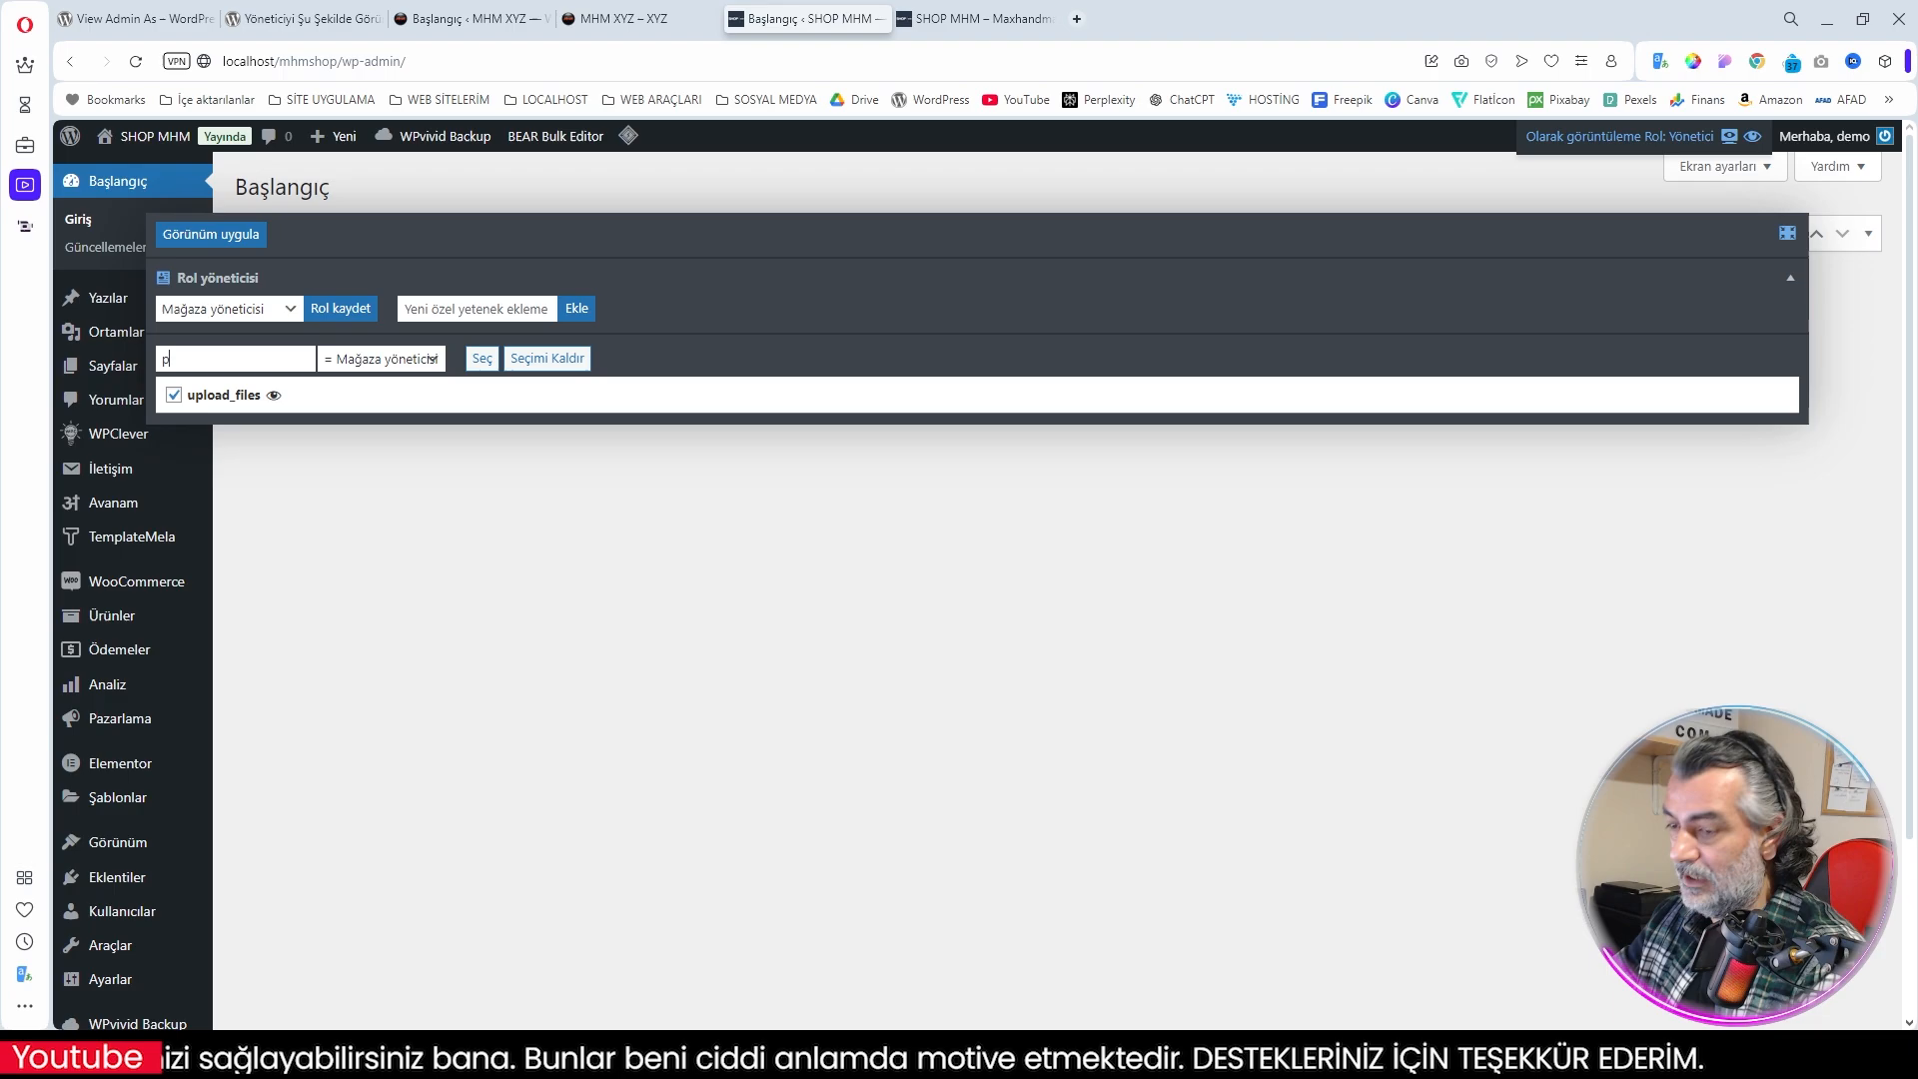
key(BackSpace)
key(BackSpace)
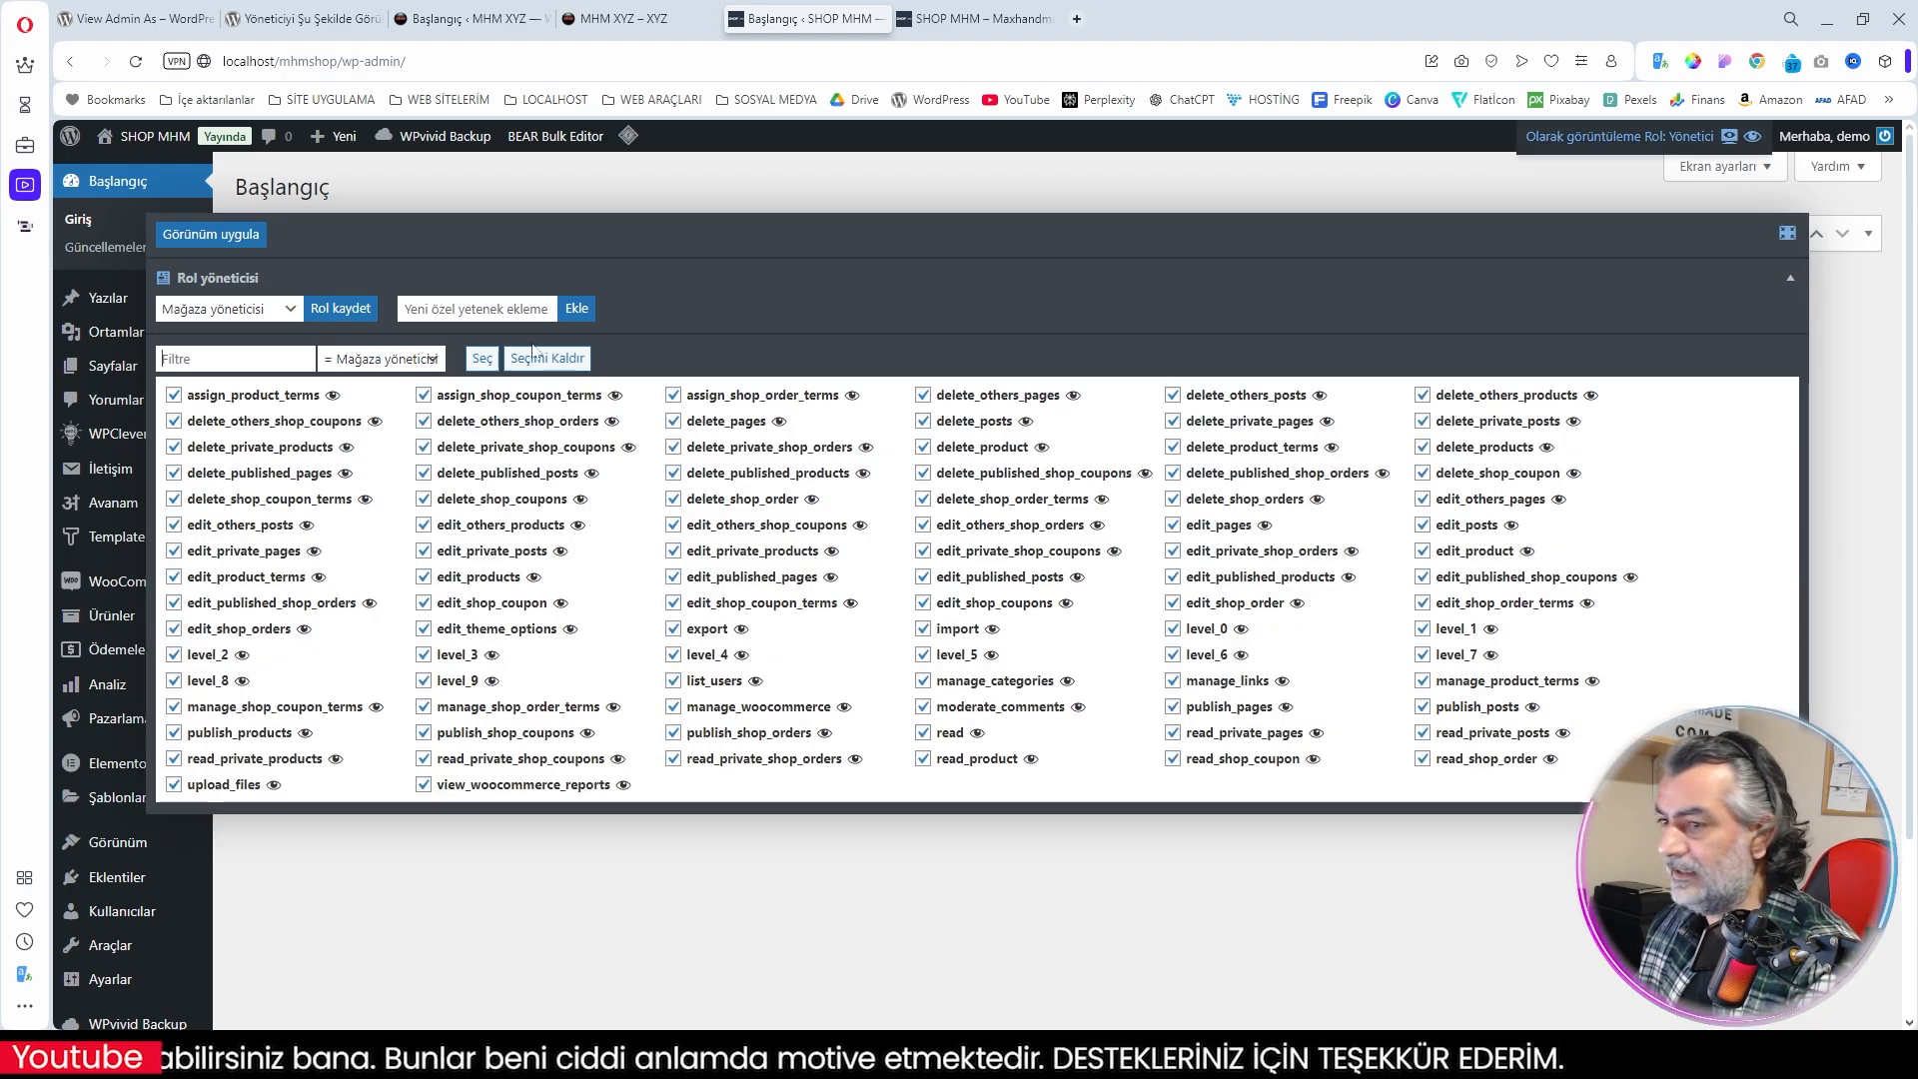
click(429, 358)
click(379, 759)
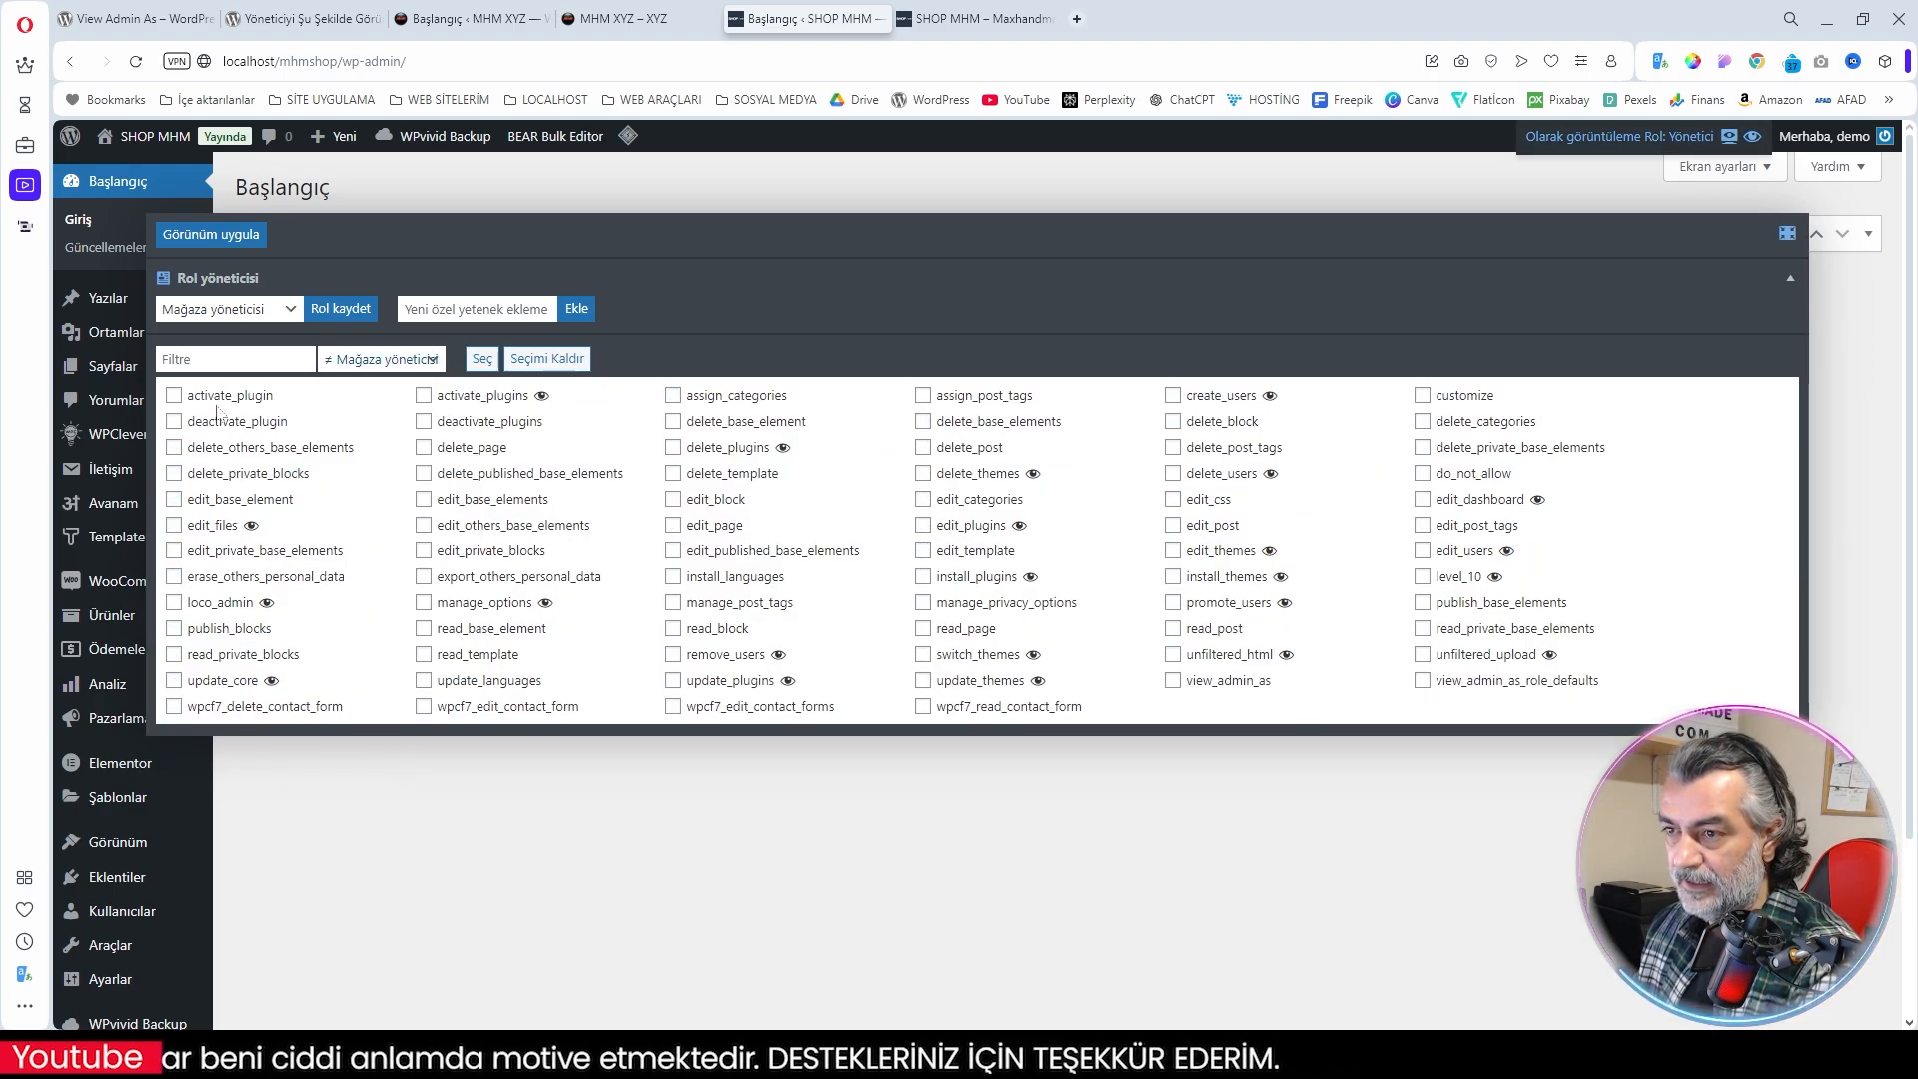
click(239, 359)
text(plugin)
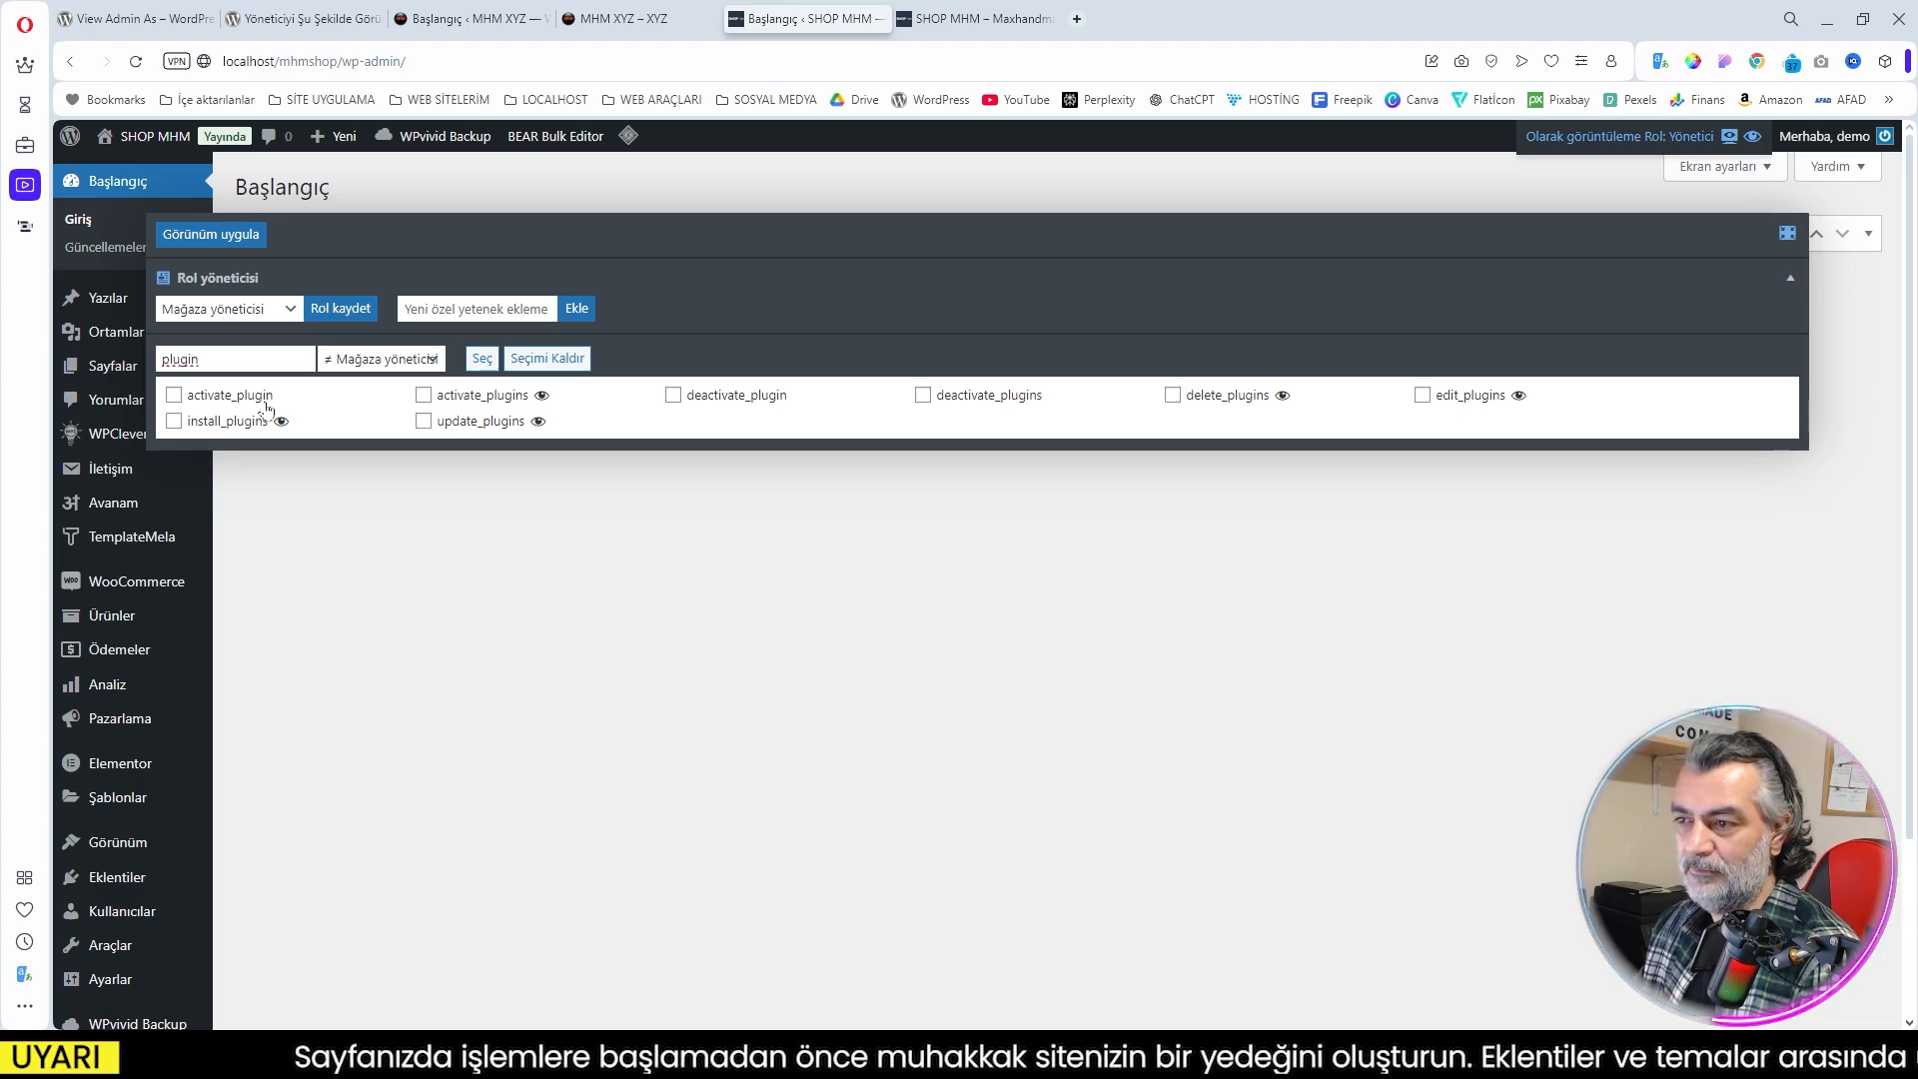
Step: Grant the Mağaza yöneticisi role all listed plugin capabilities, save it, and check the shop manager's dashboard menu for Eklentiler
click(174, 395)
click(174, 421)
click(423, 396)
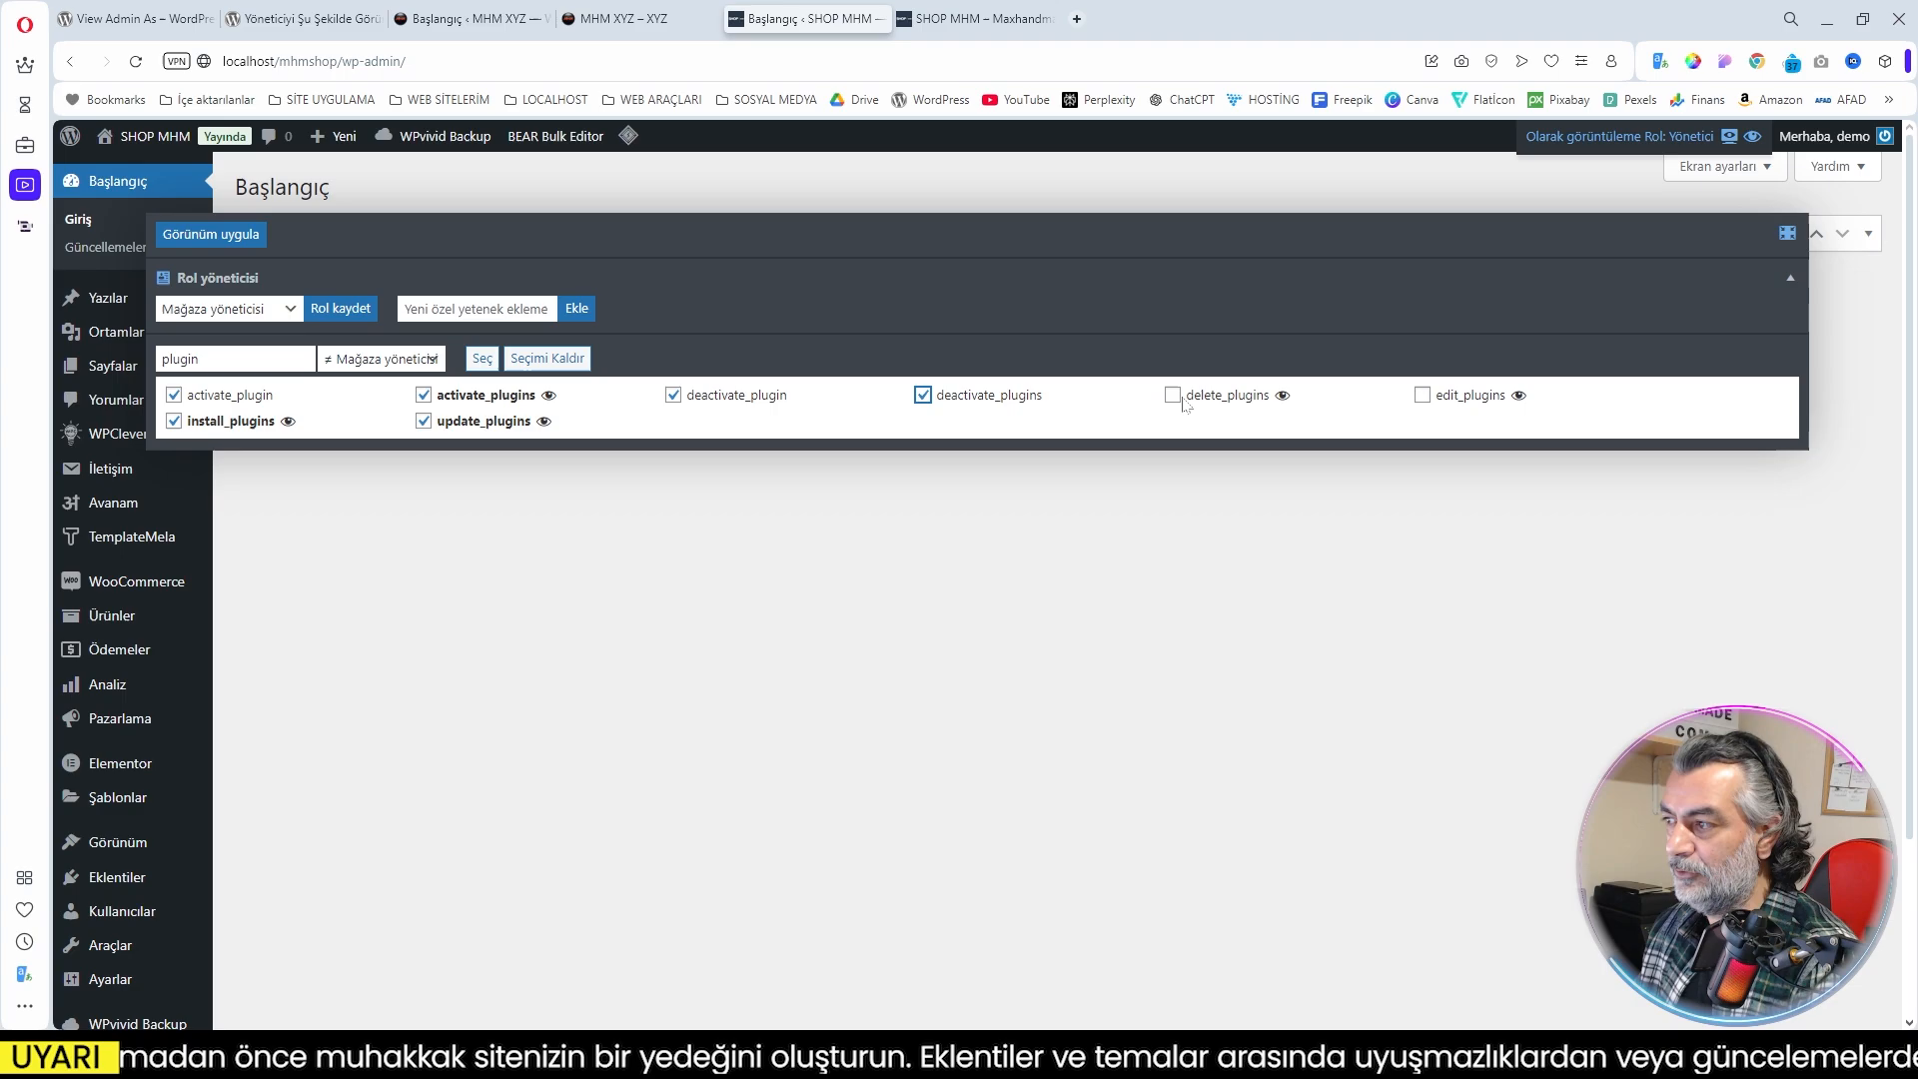
click(1172, 396)
click(1422, 395)
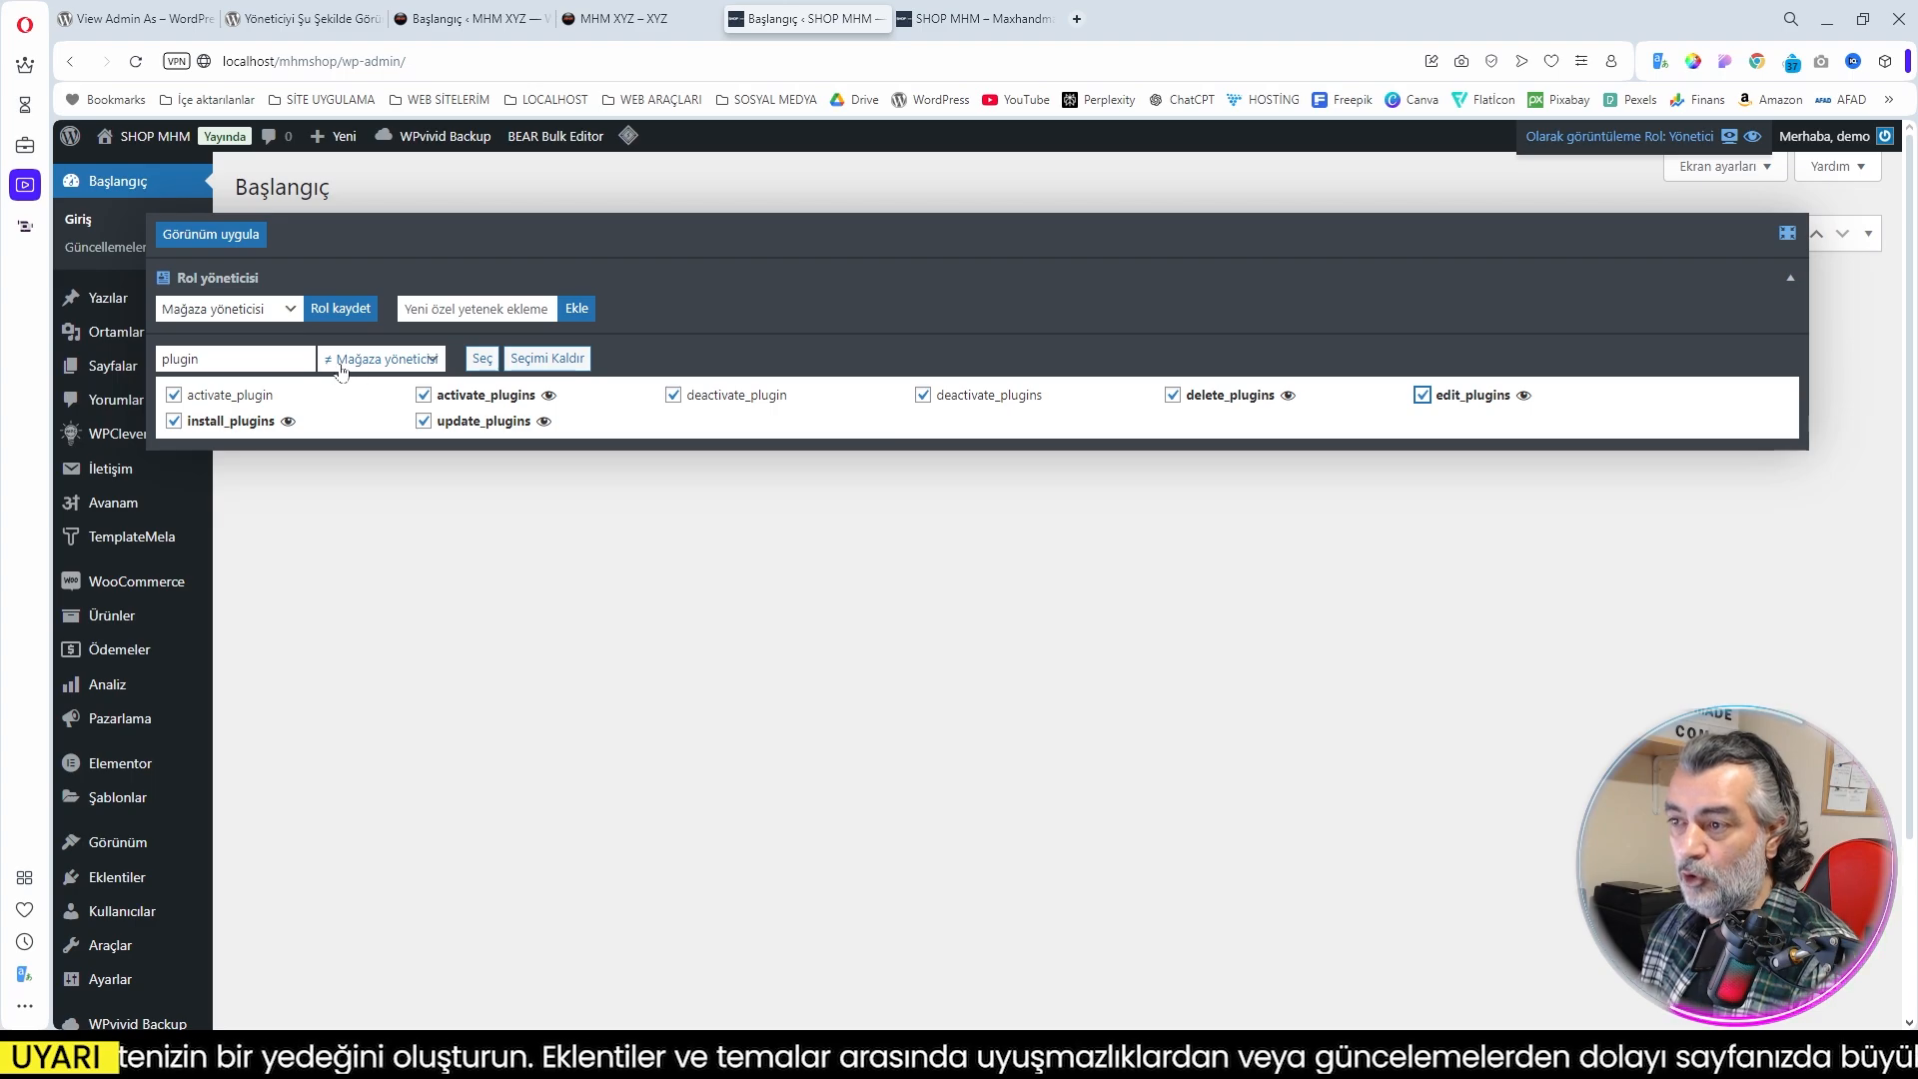
click(341, 309)
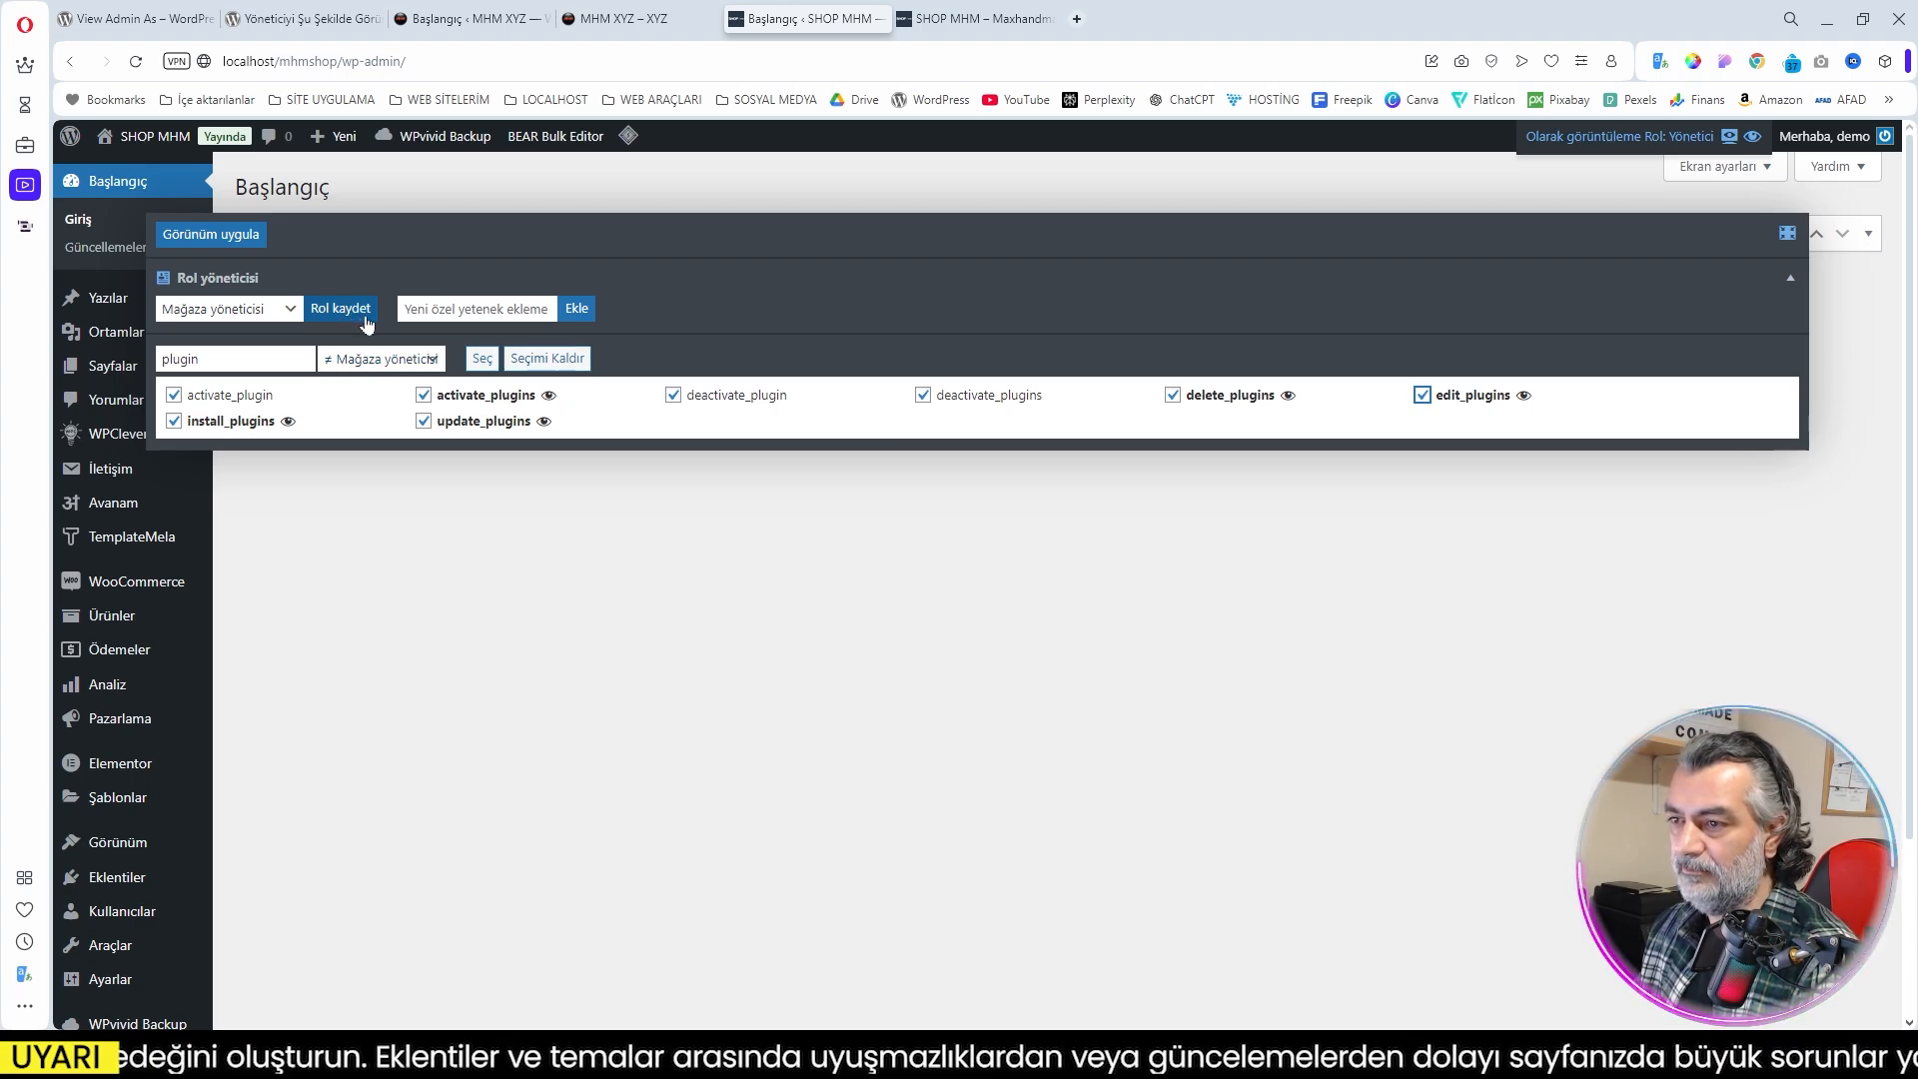
key(alt+Tab)
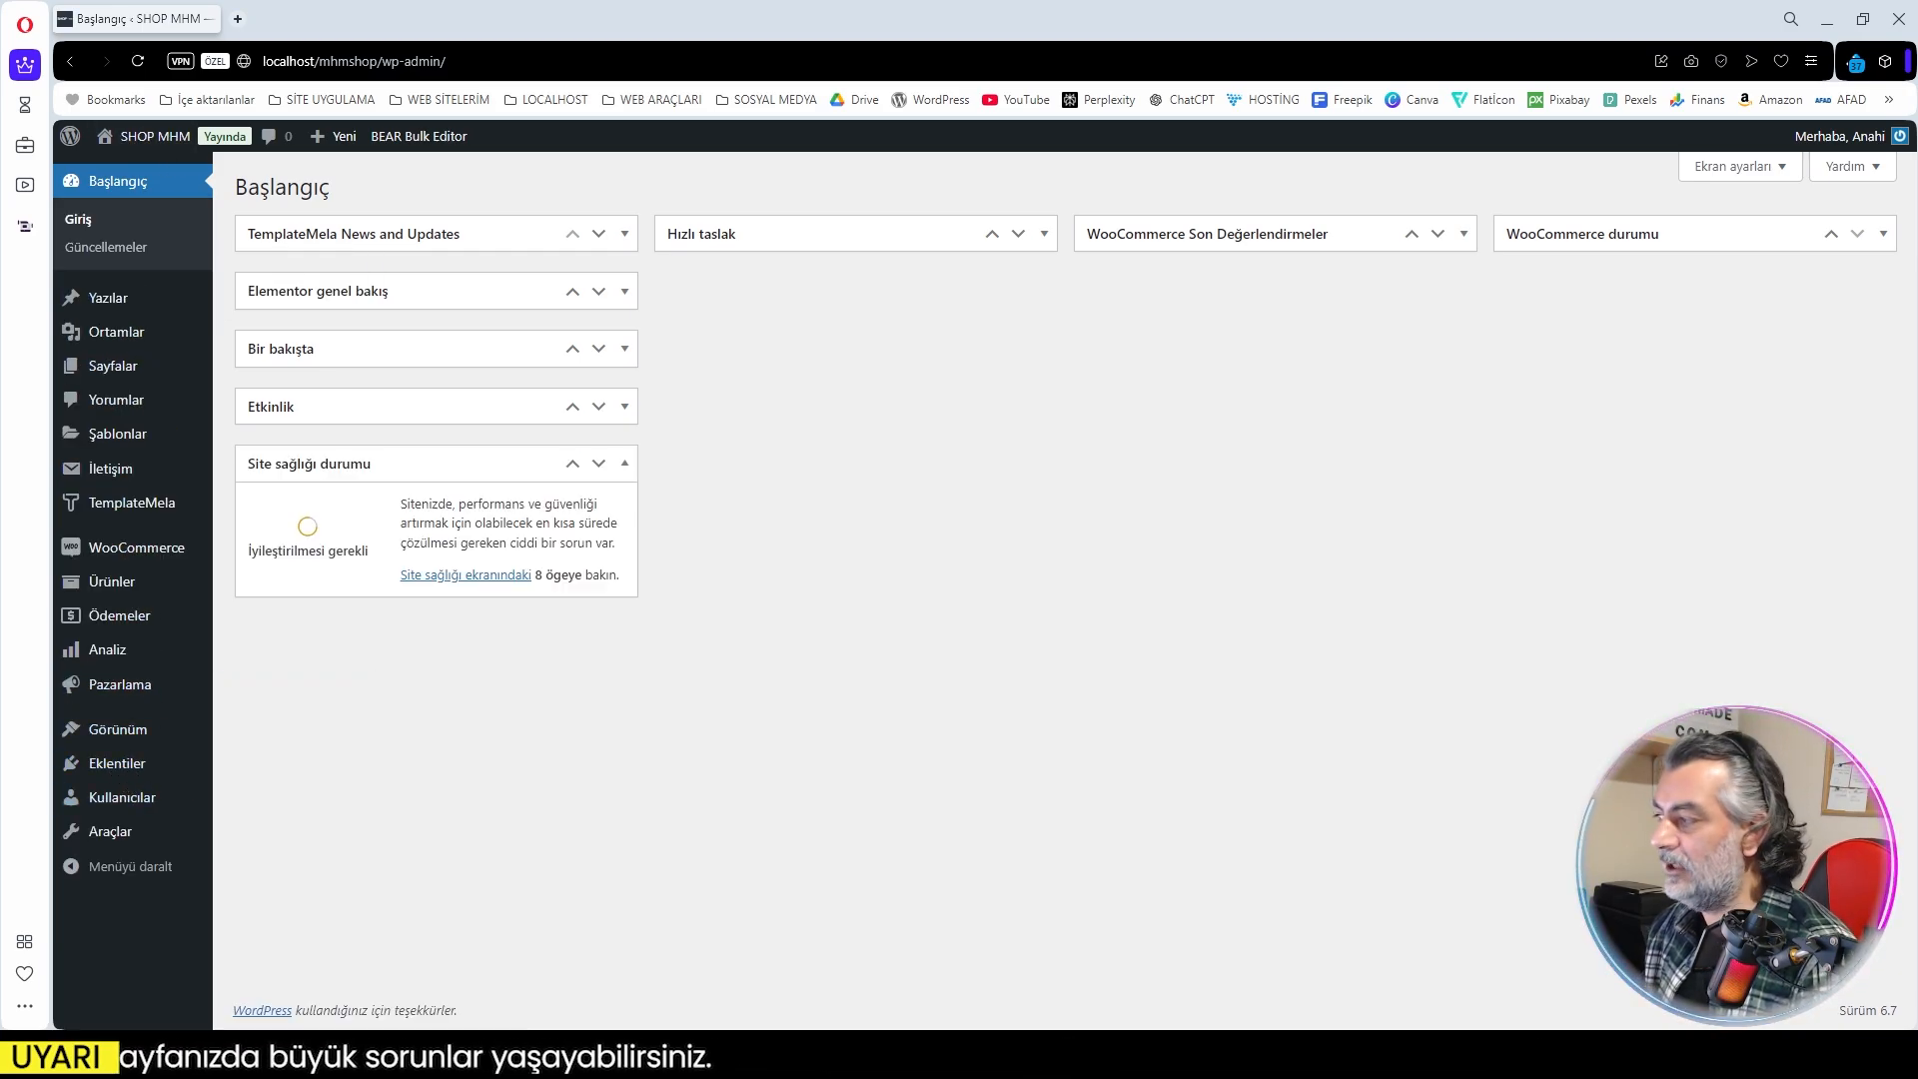
mouse_move(152, 765)
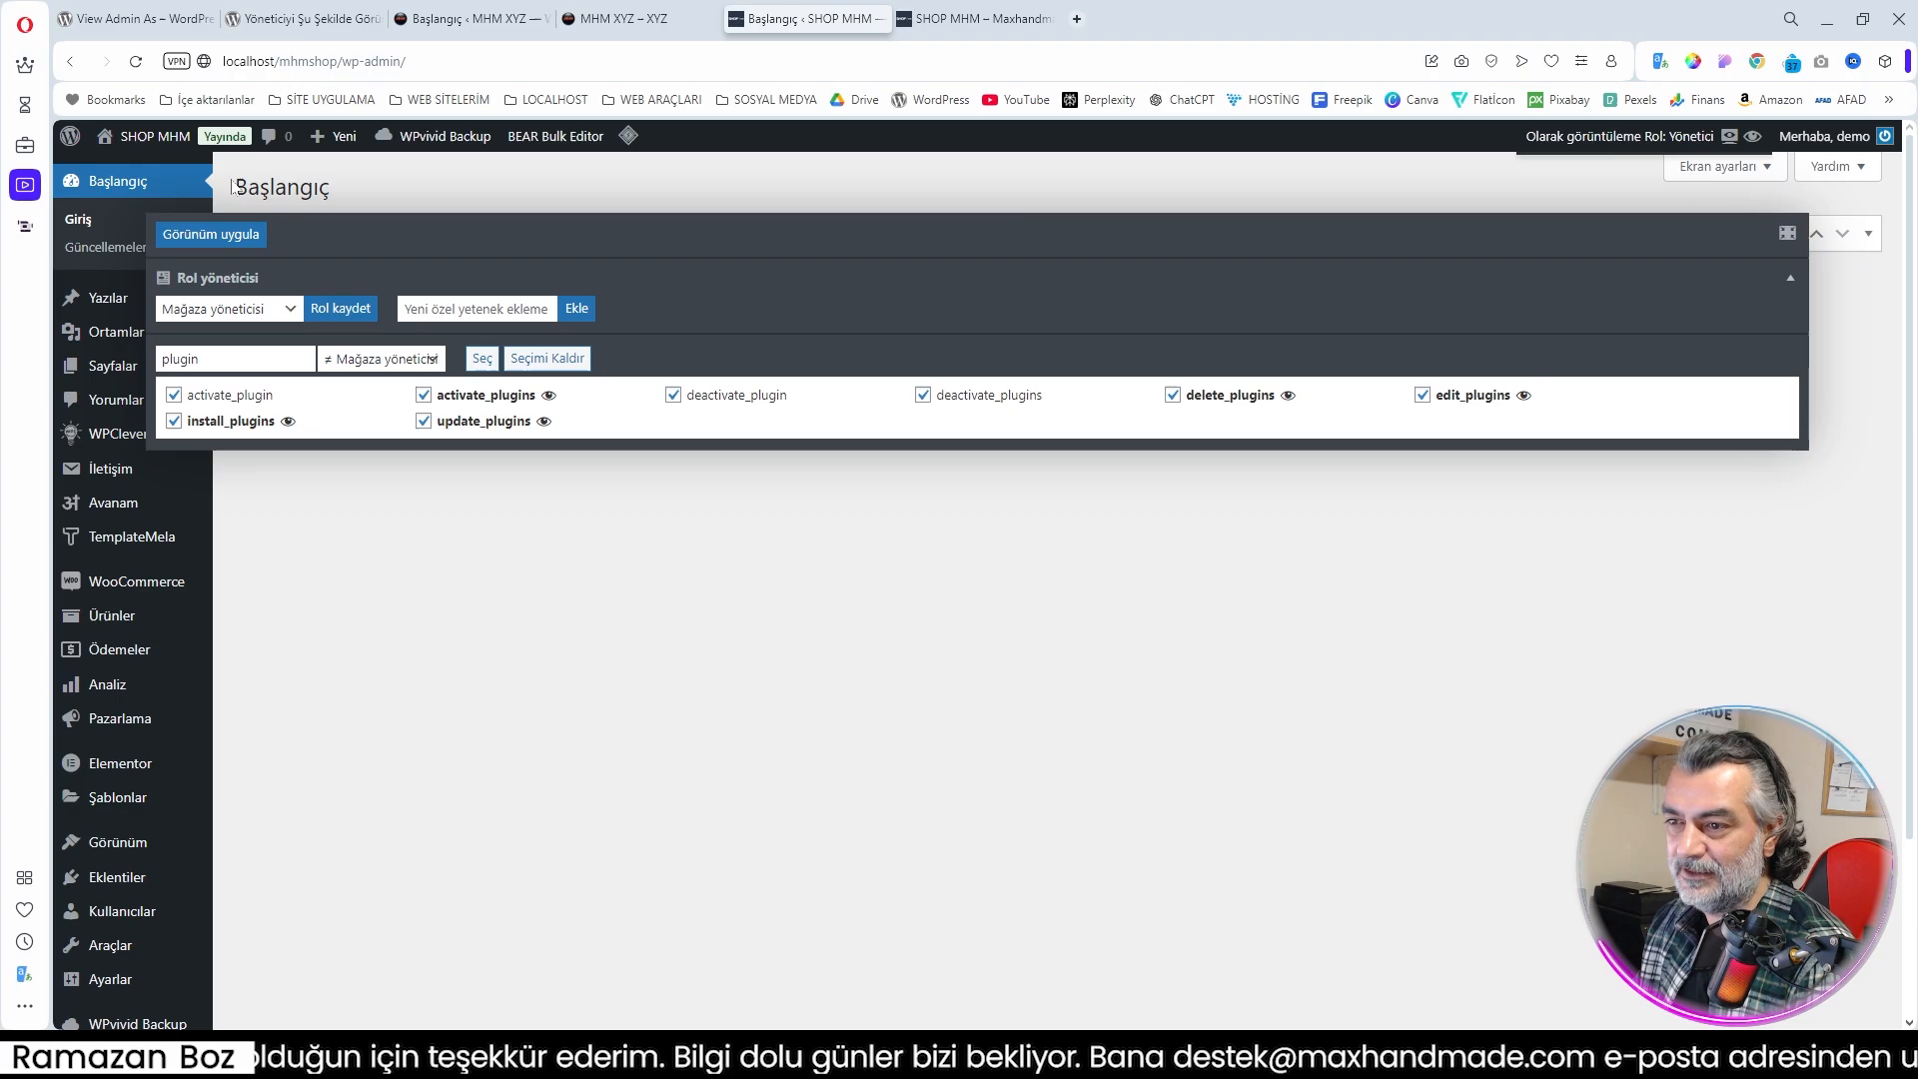
Step: Remove all listed plugin capabilities from the Mağaza yöneticisi role again and save the role
click(174, 395)
click(174, 421)
click(424, 394)
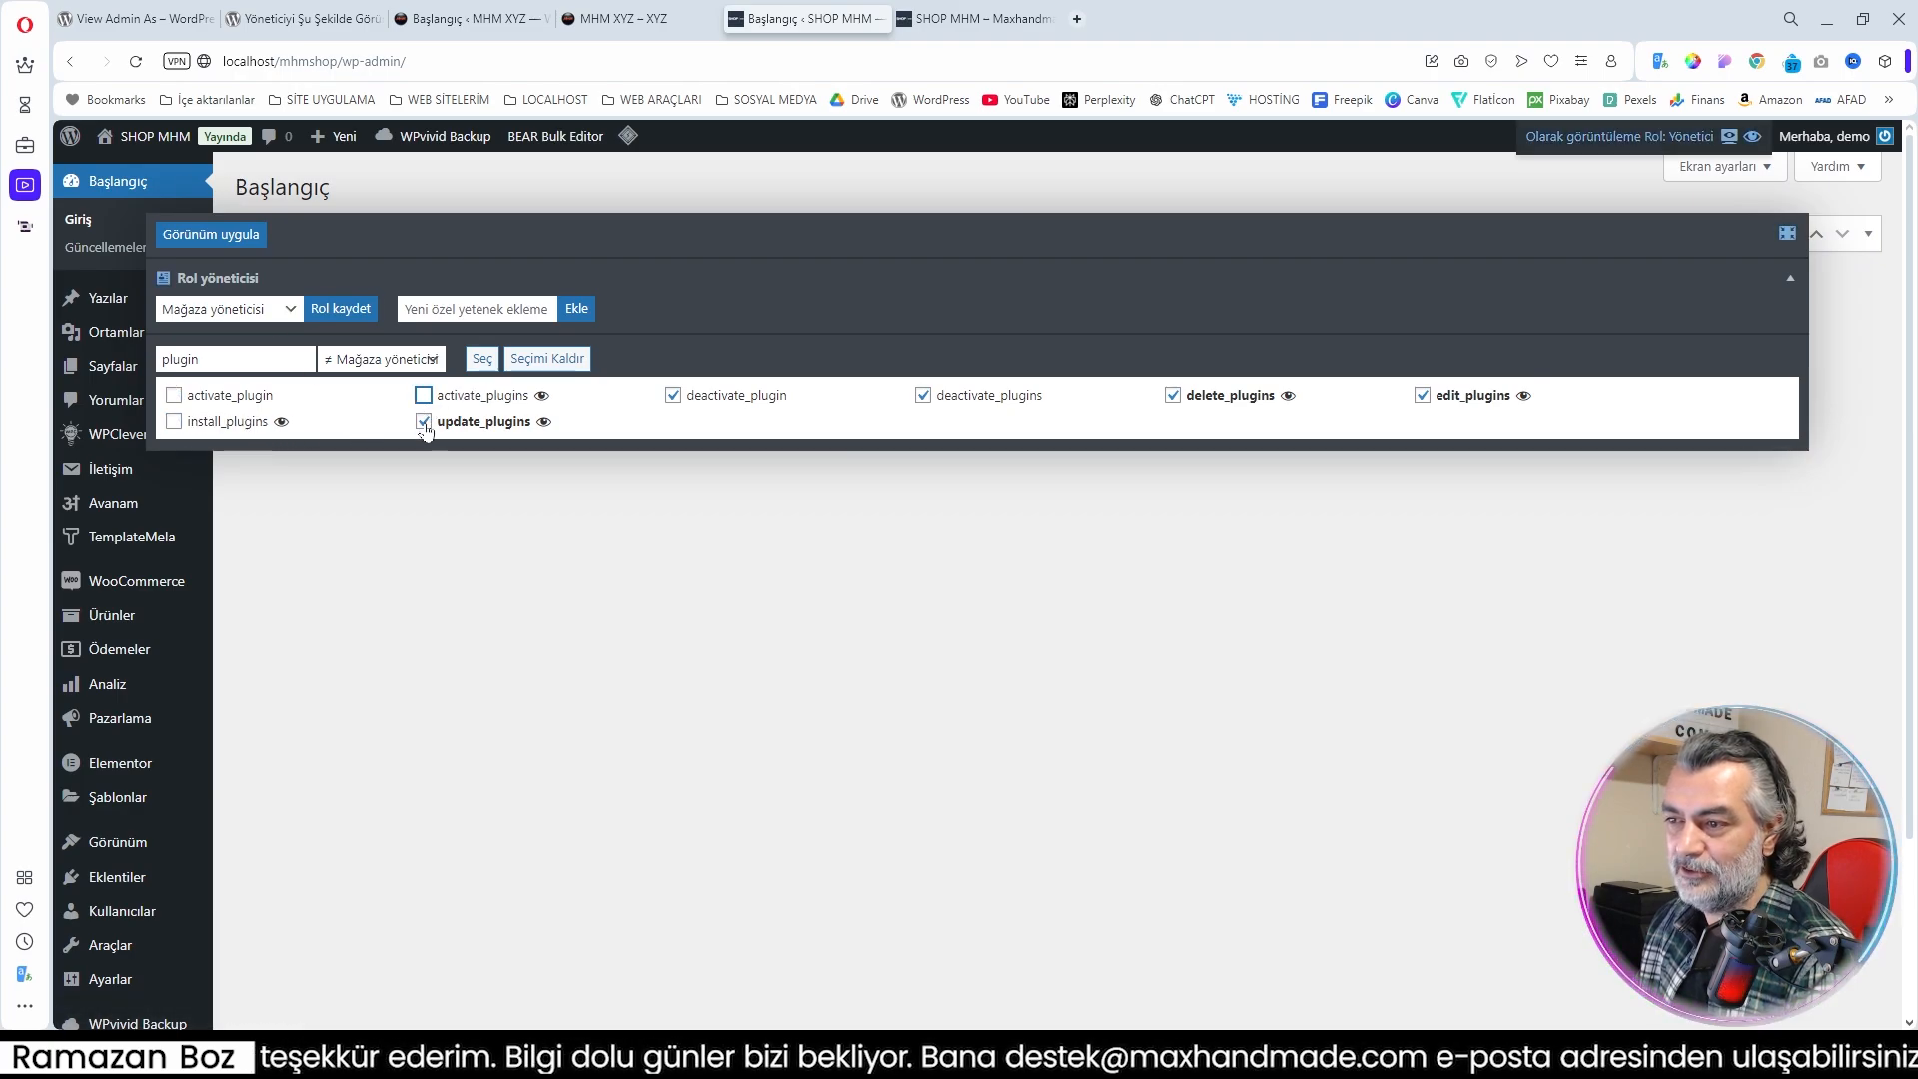
click(424, 421)
click(673, 394)
click(923, 395)
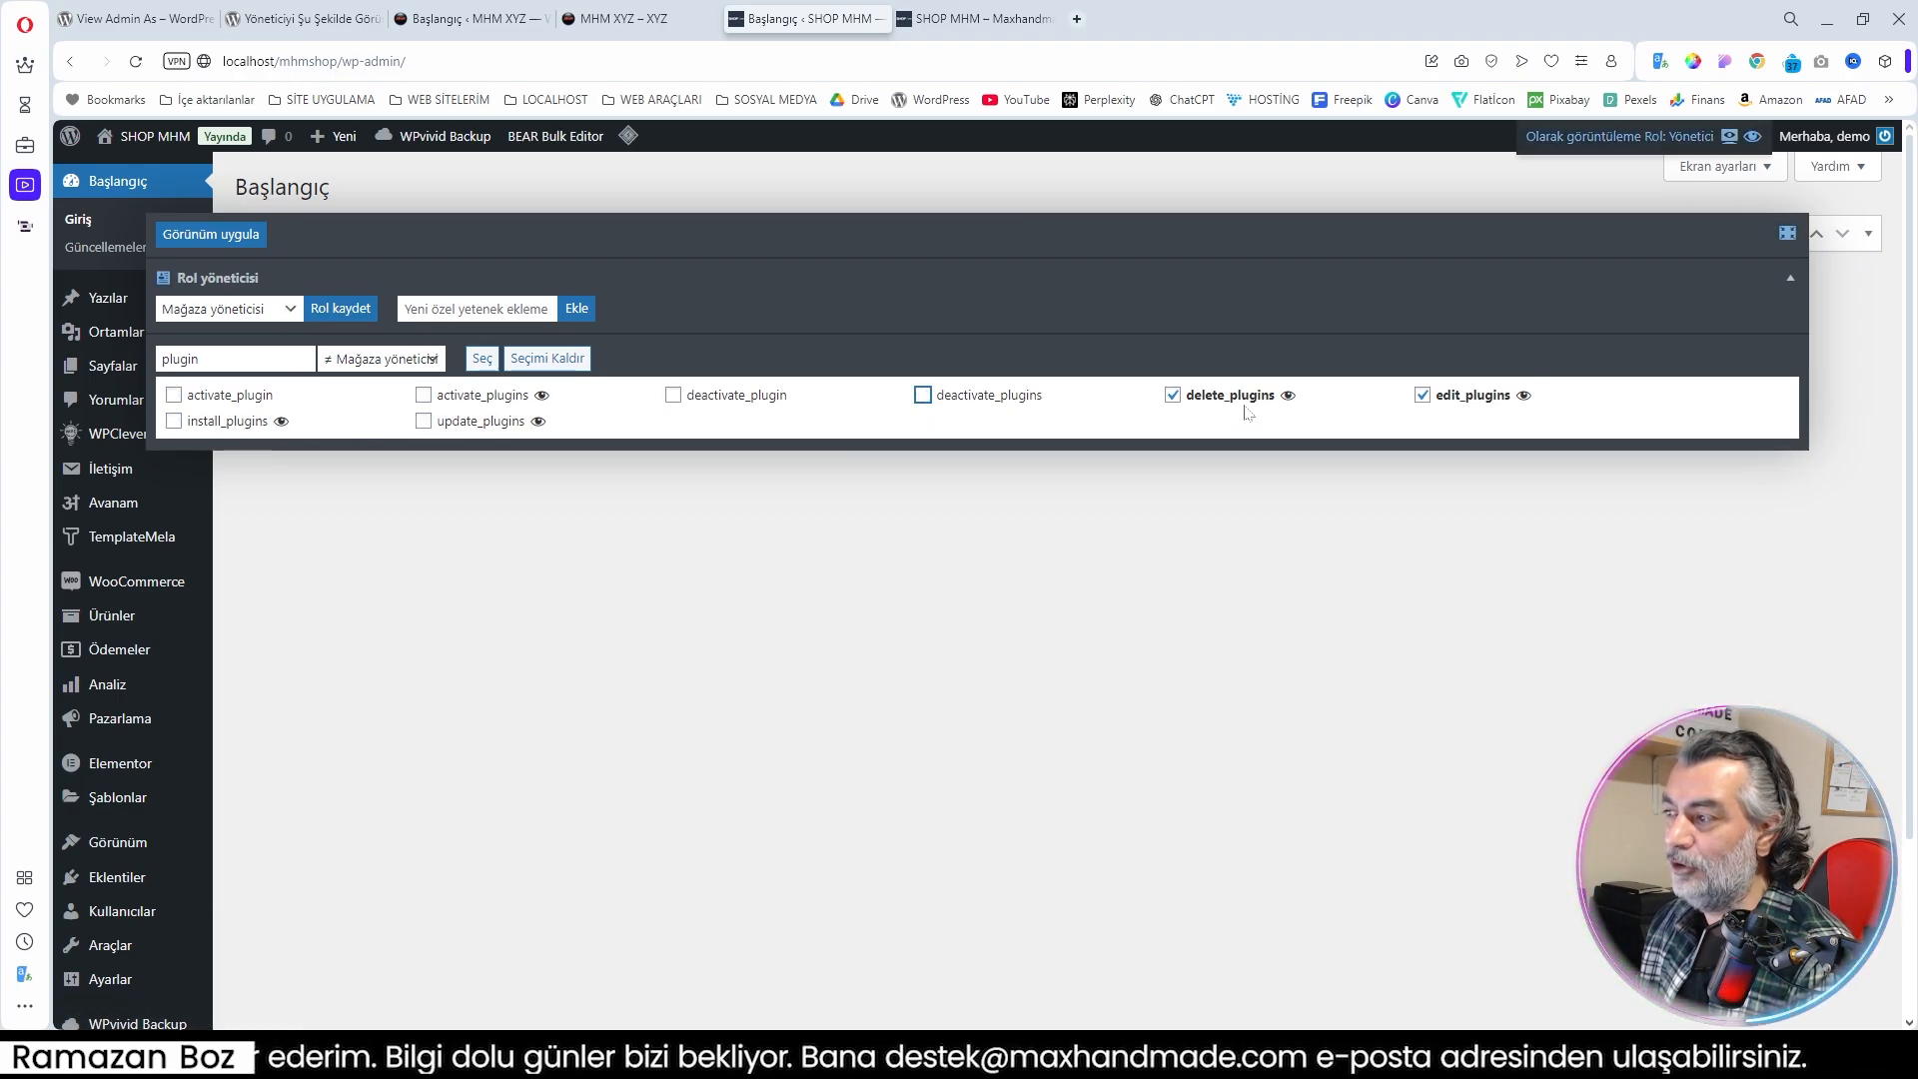
click(1173, 396)
click(341, 307)
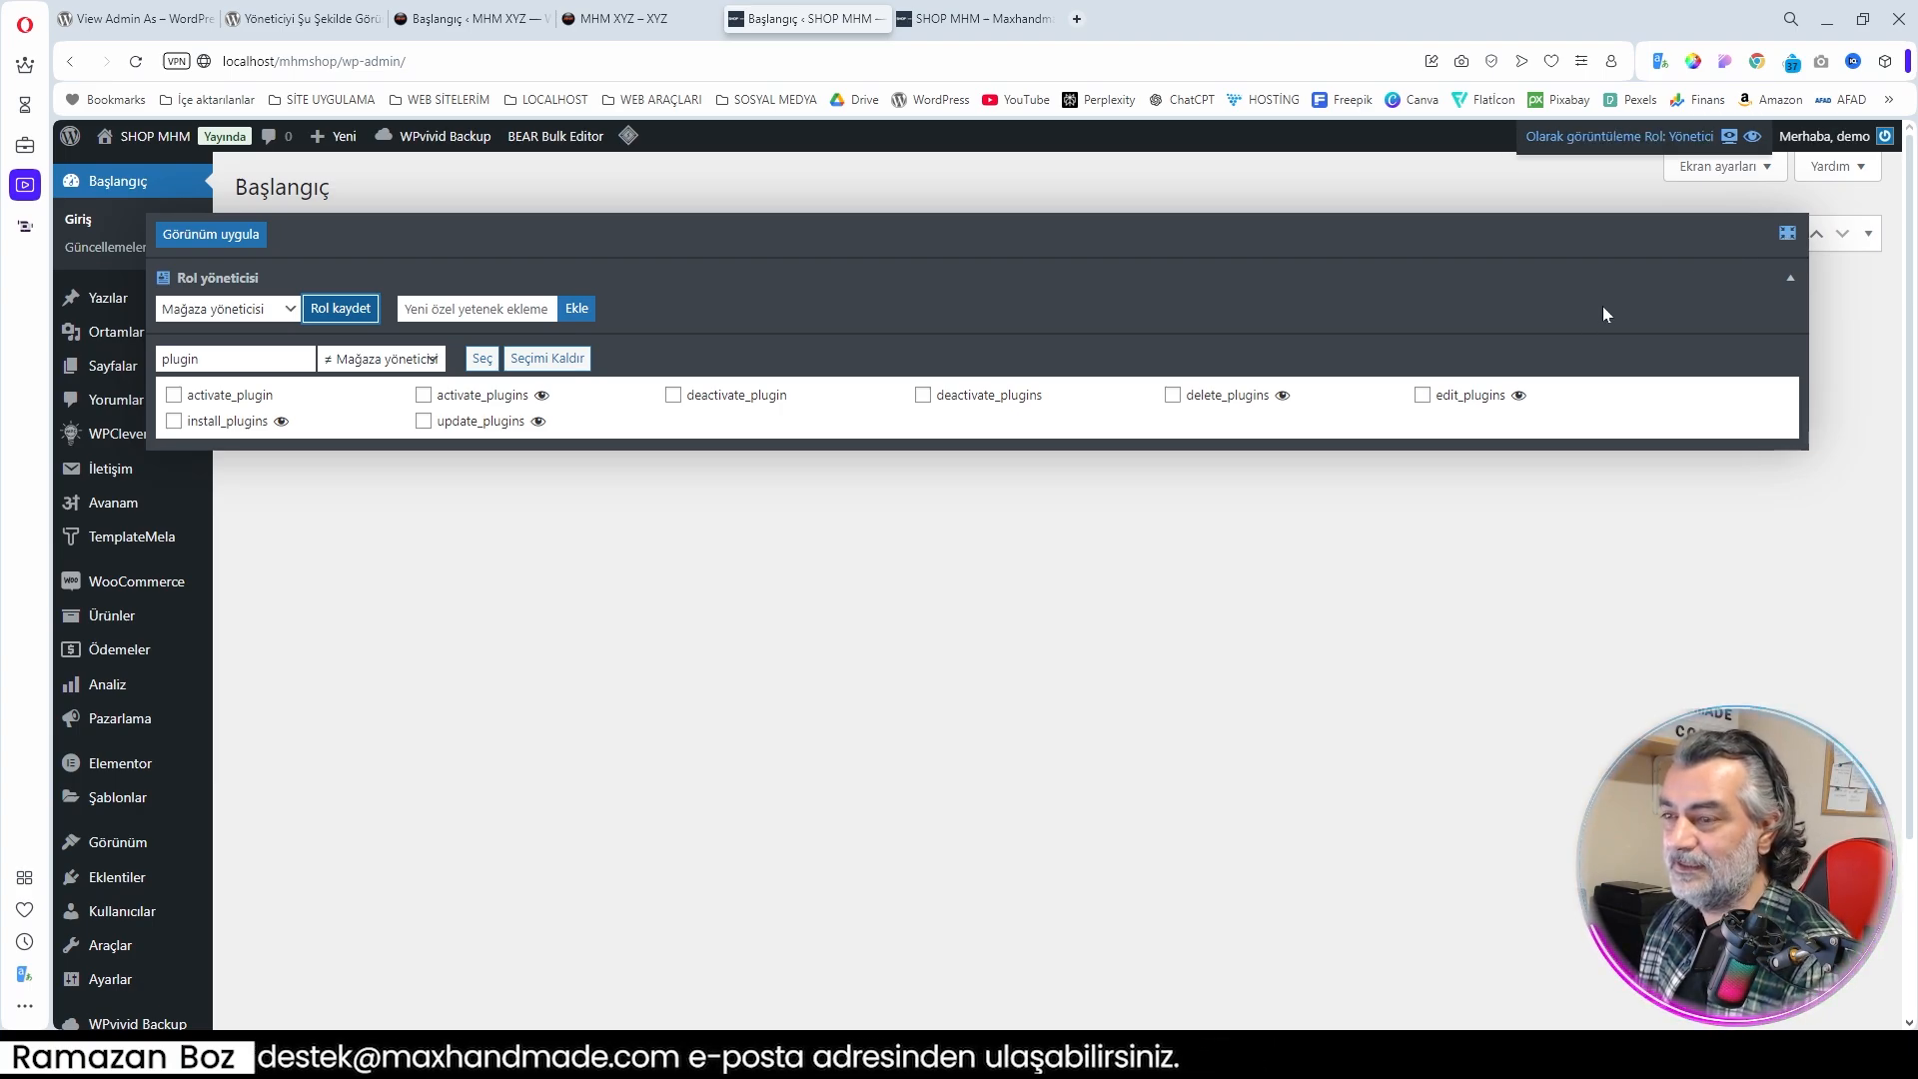
Step: Reset the enlarged Rol yöneticisi to the Rol Ekle/Düzenle placeholder and set the capability filter to Varsayılan
click(1787, 233)
mouse_move(1687, 140)
mouse_move(1584, 386)
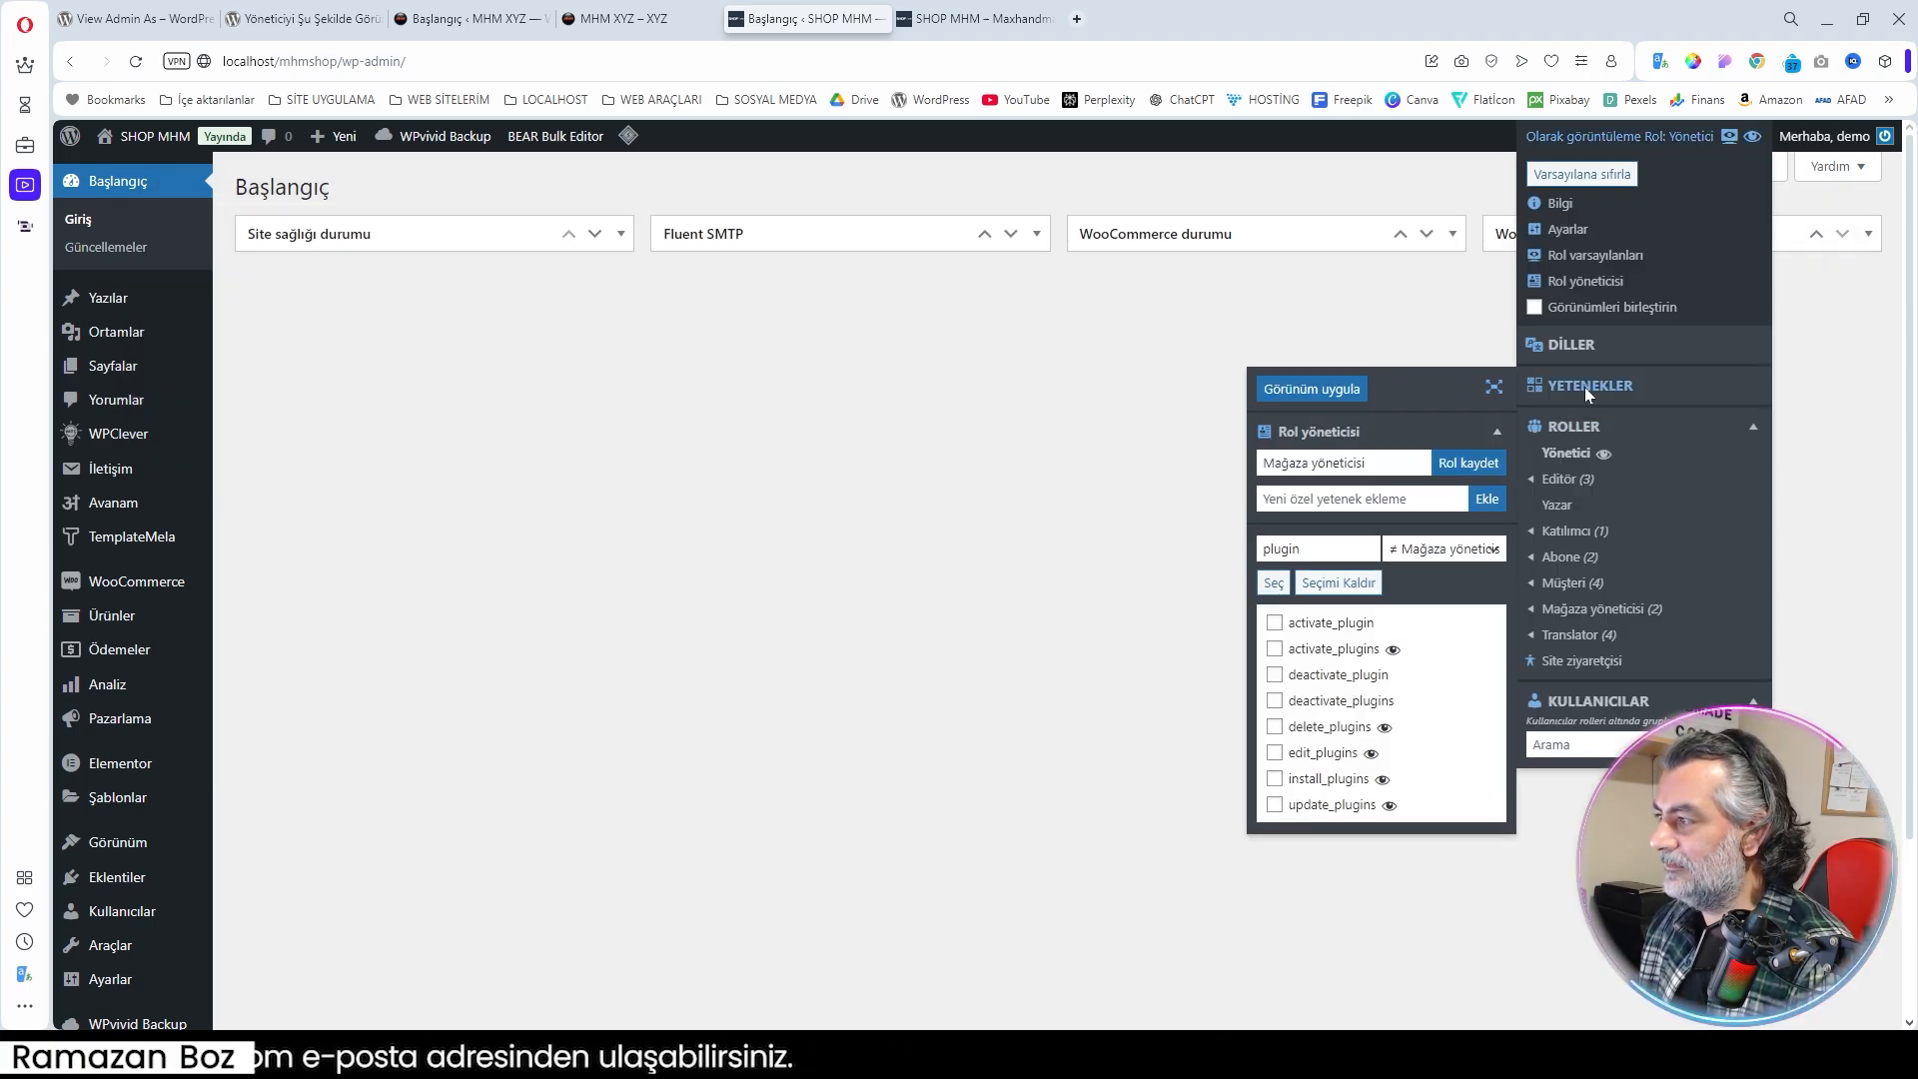
click(1493, 385)
click(228, 307)
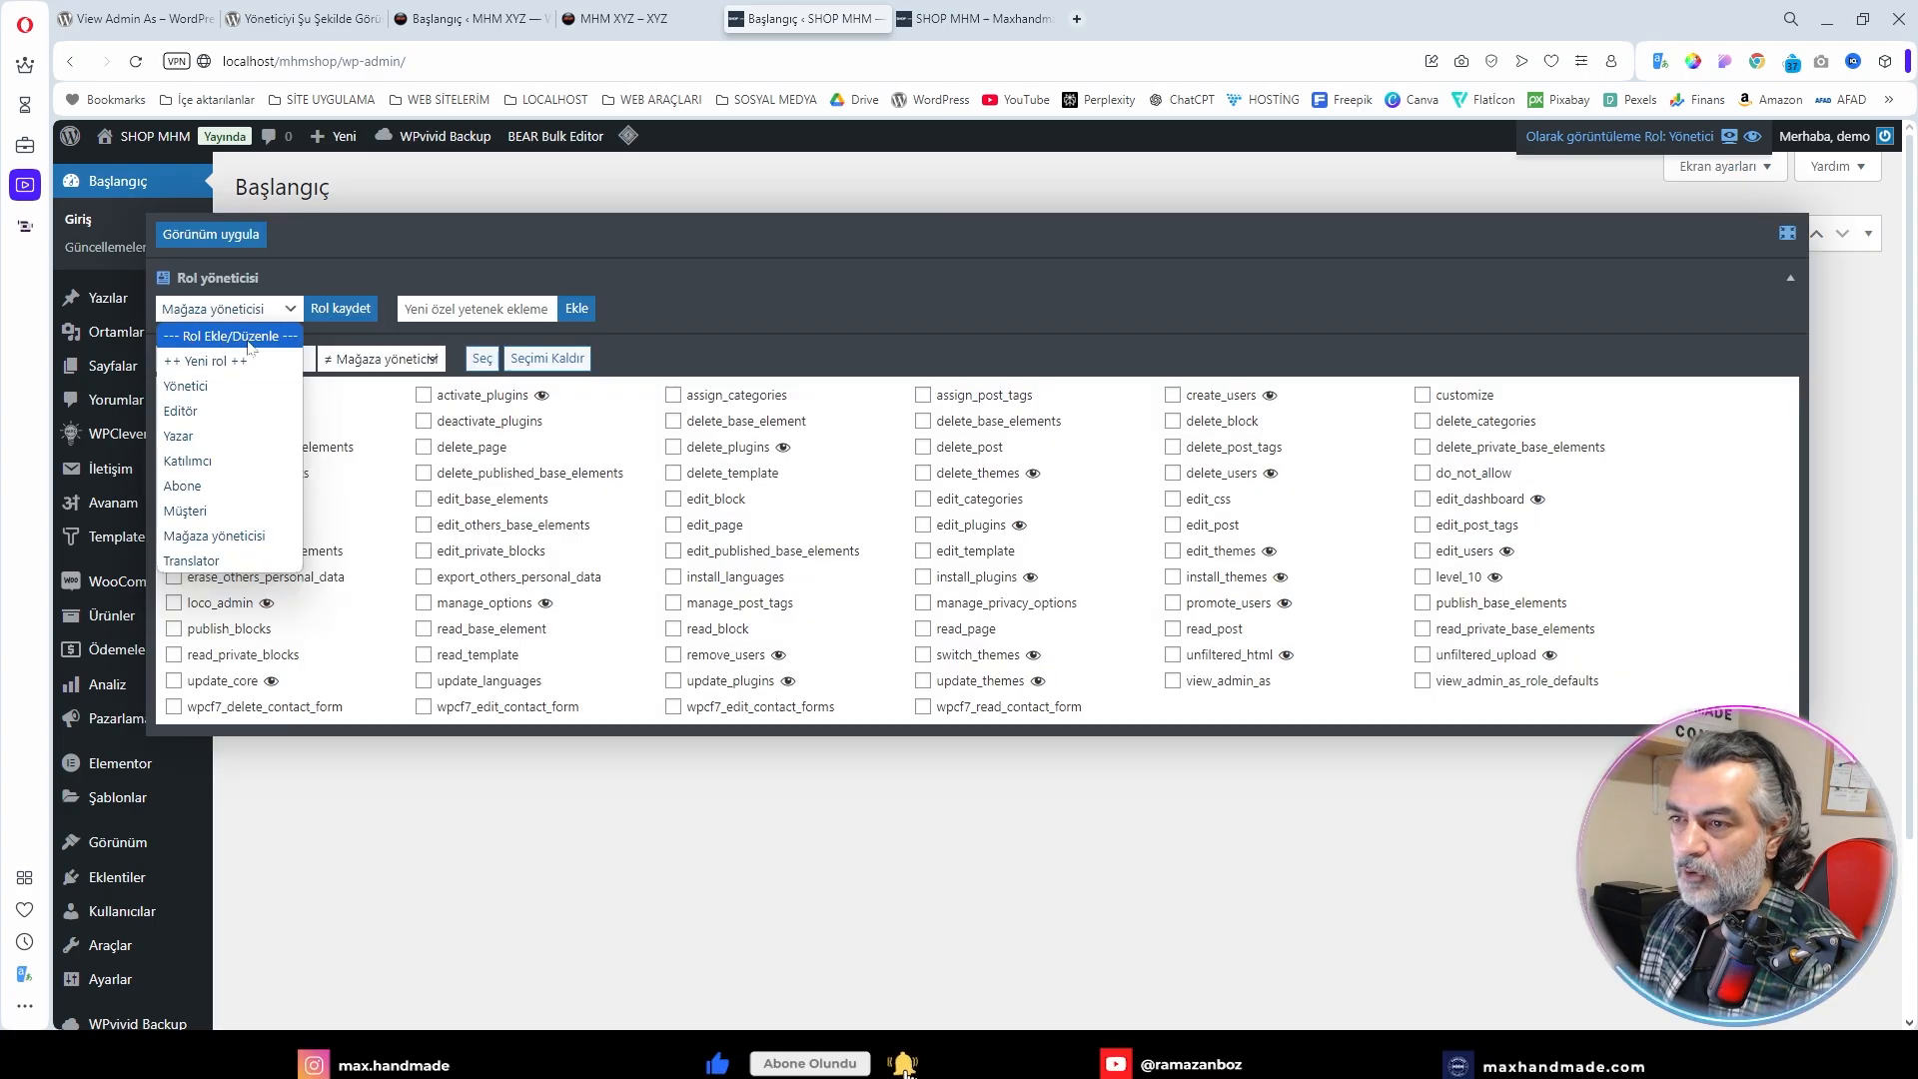
click(237, 339)
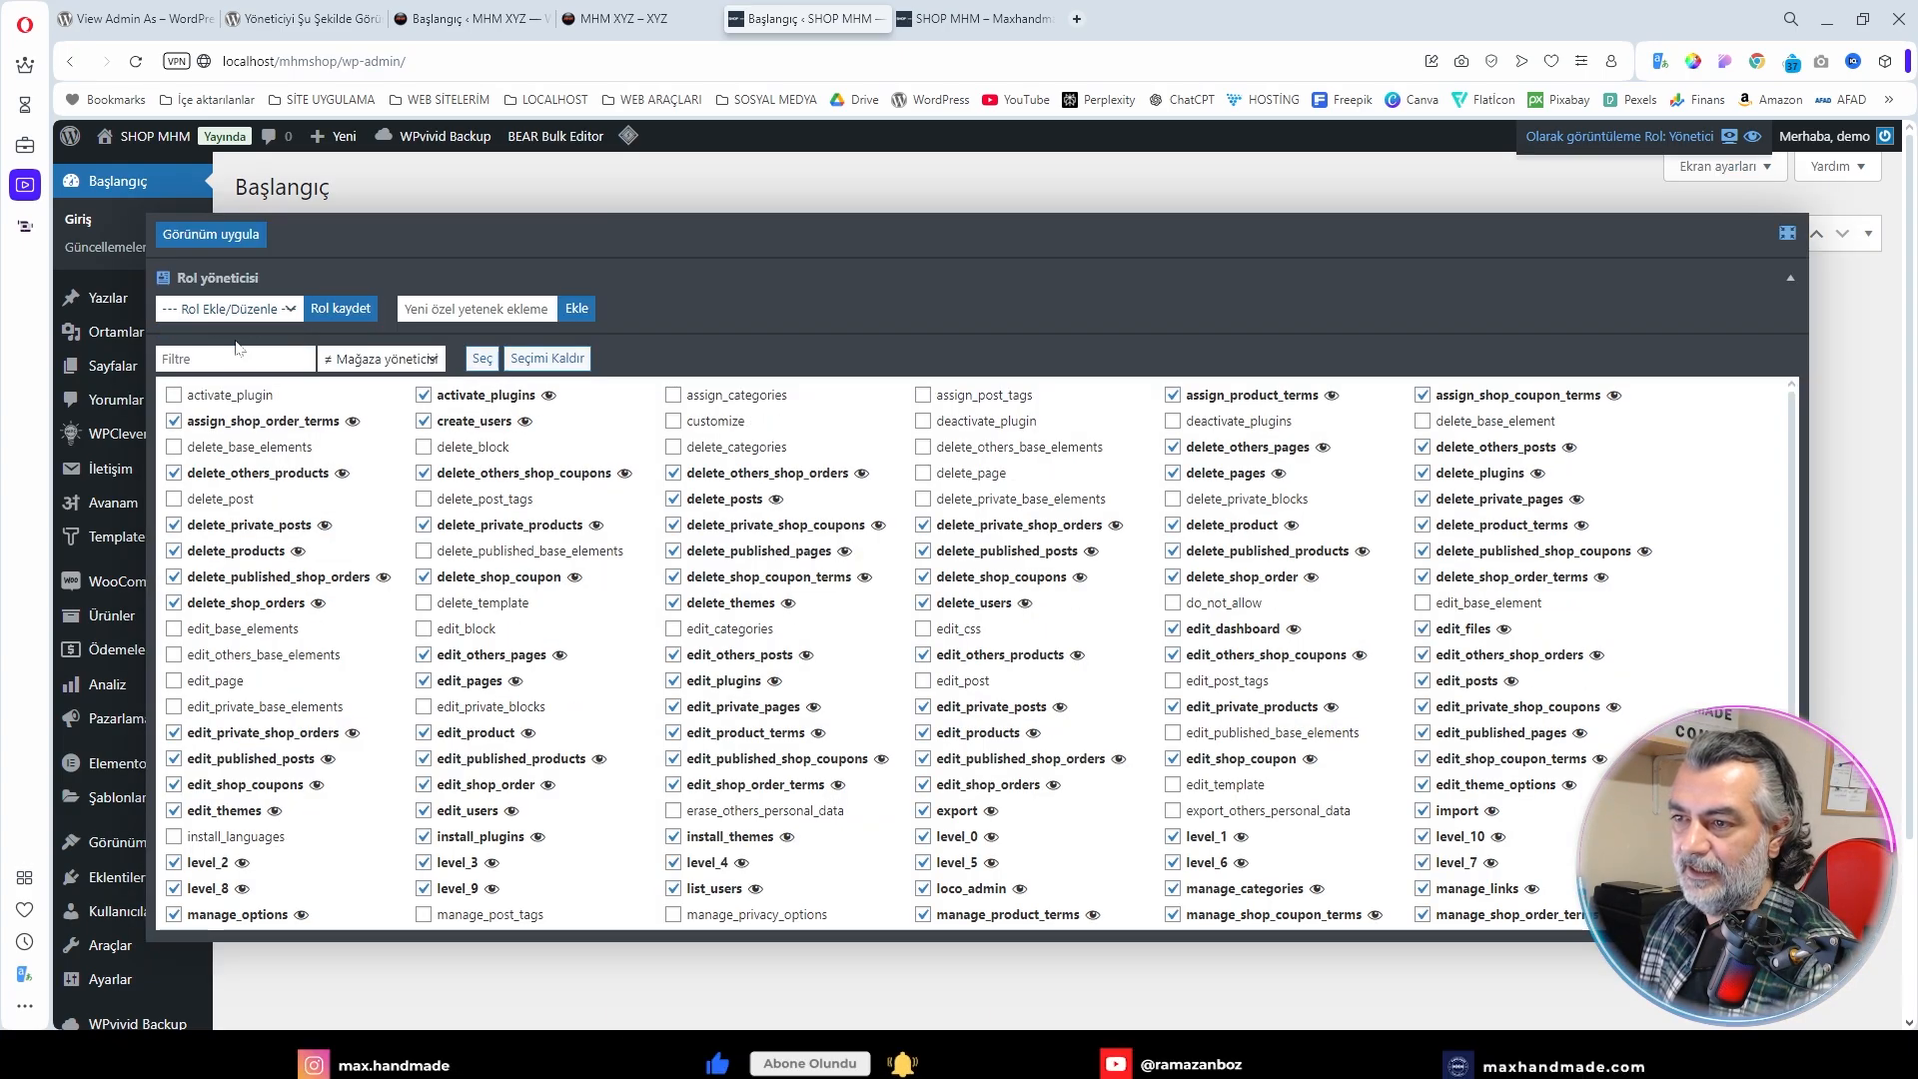
click(375, 360)
click(368, 392)
click(392, 360)
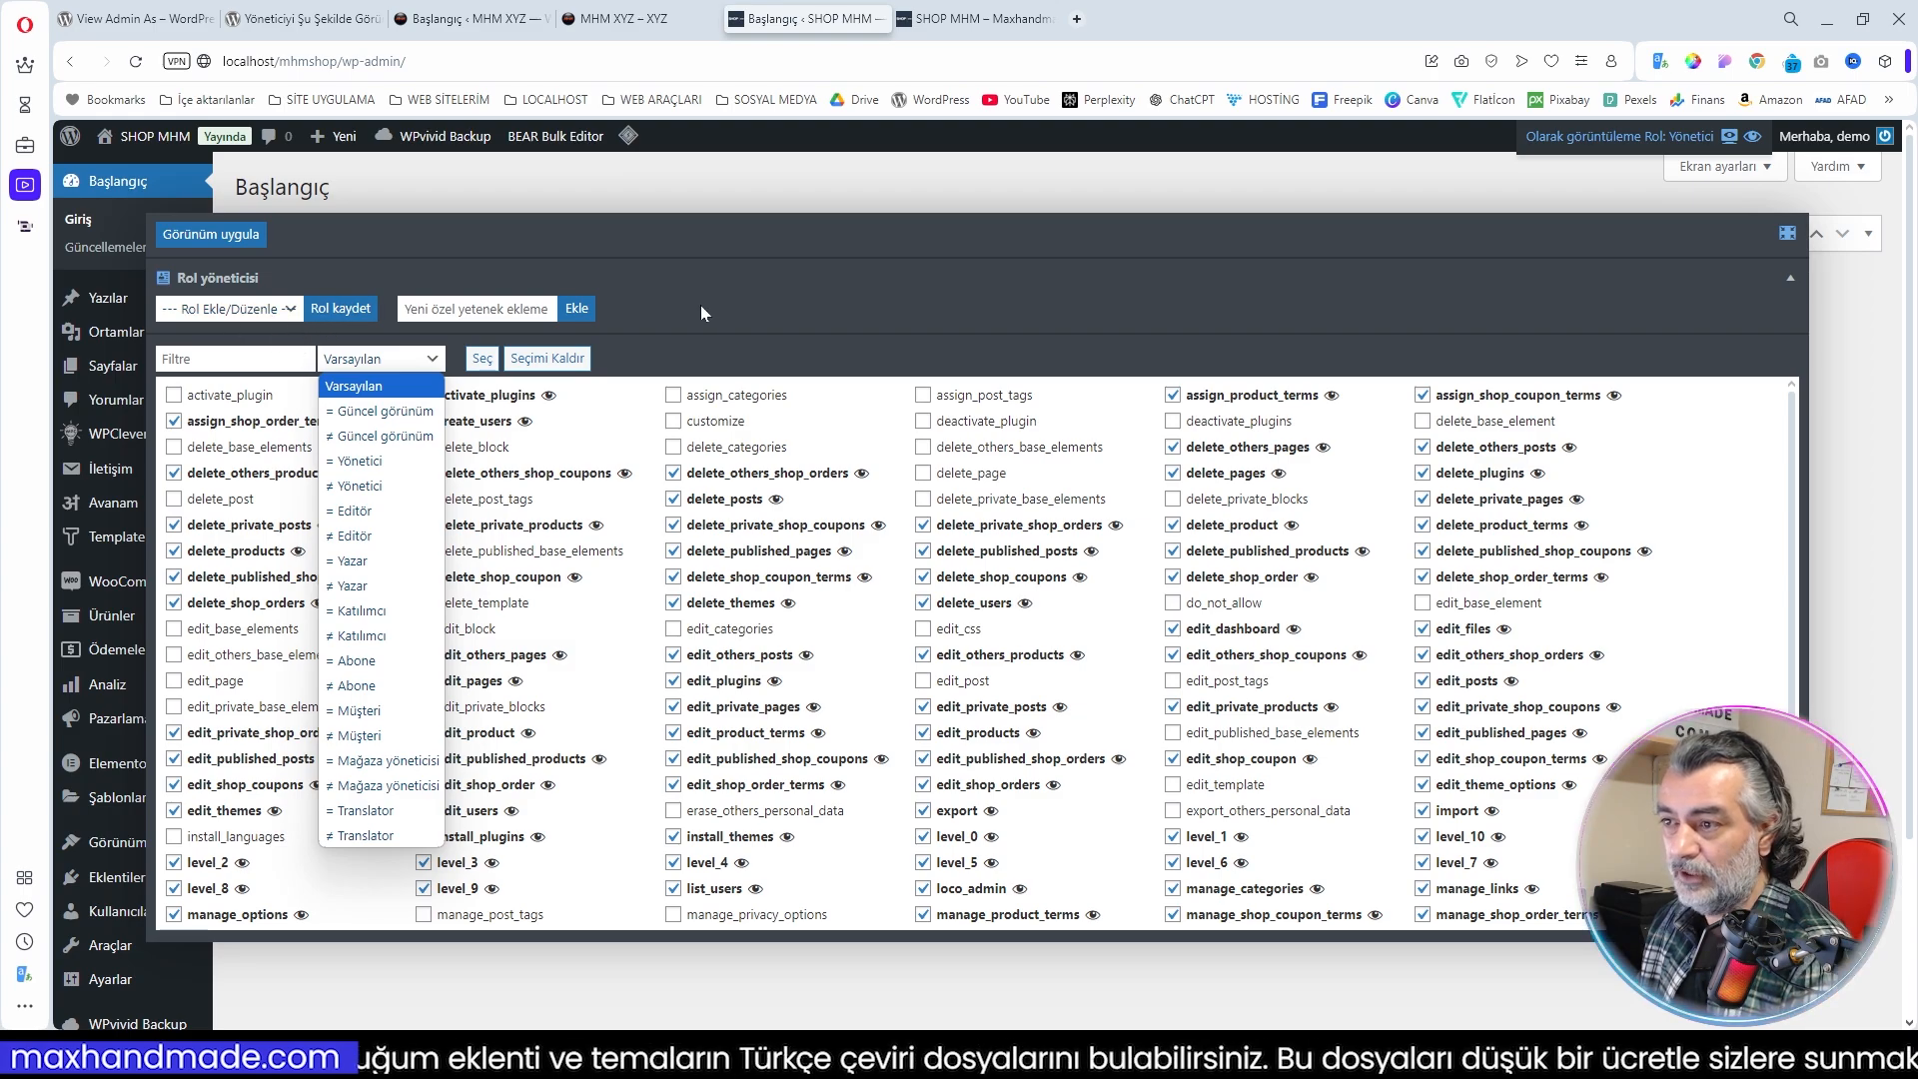
click(469, 309)
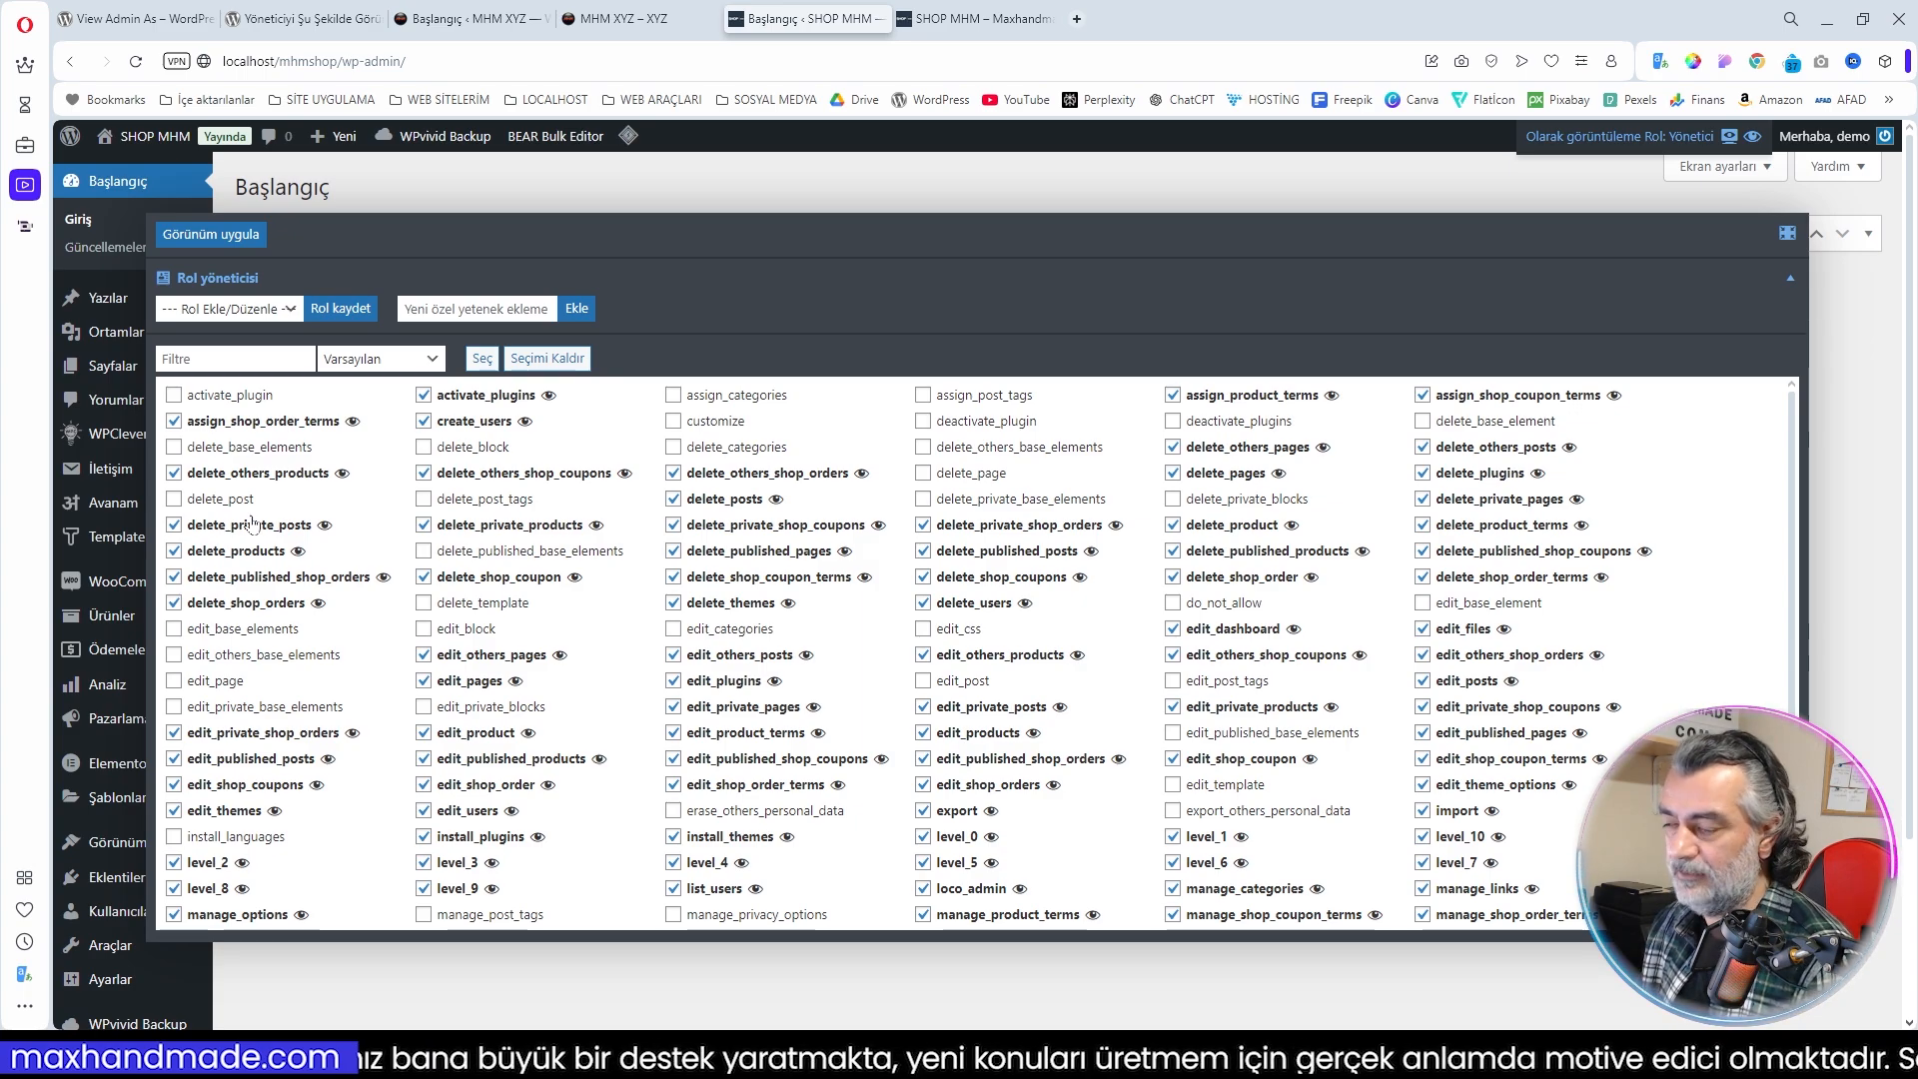
Step: Choose ++ Yeni rol ++ in Rol yöneticisi and start entering the new role's name
click(280, 309)
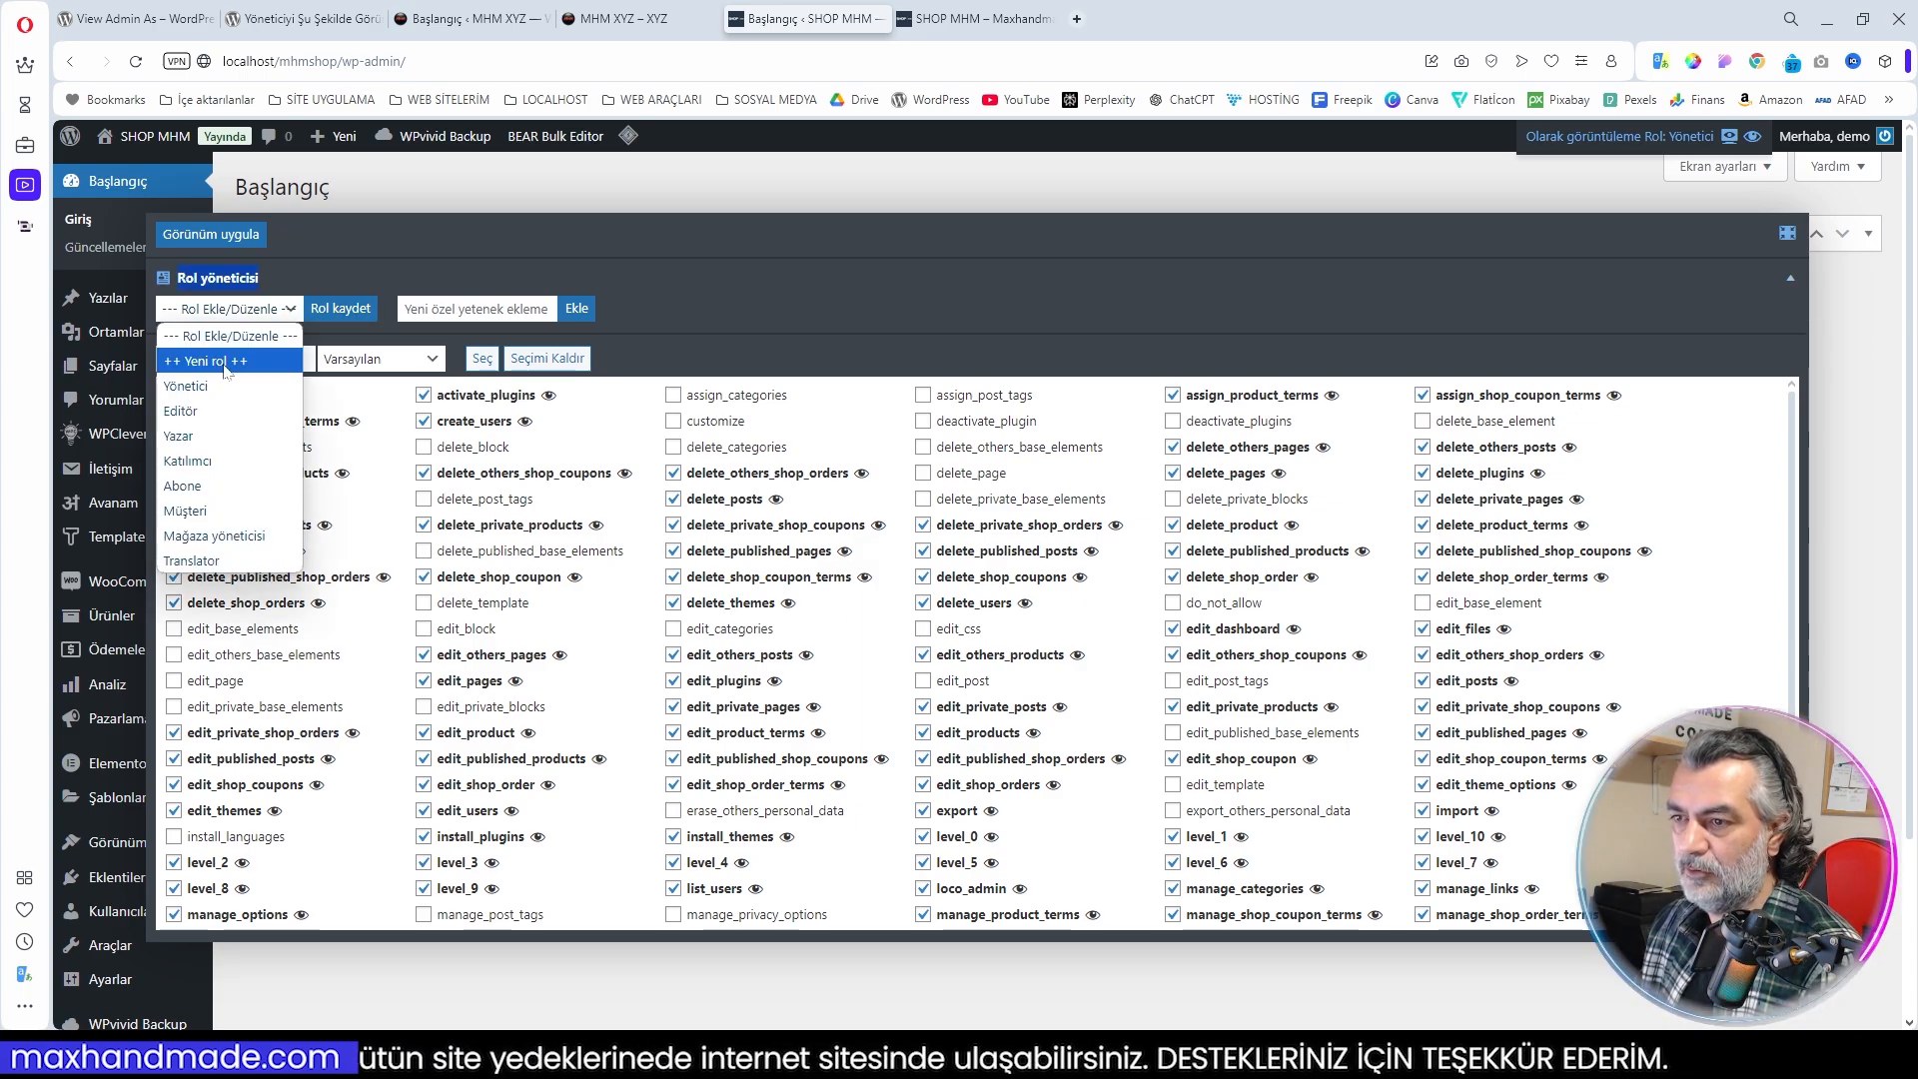
click(218, 361)
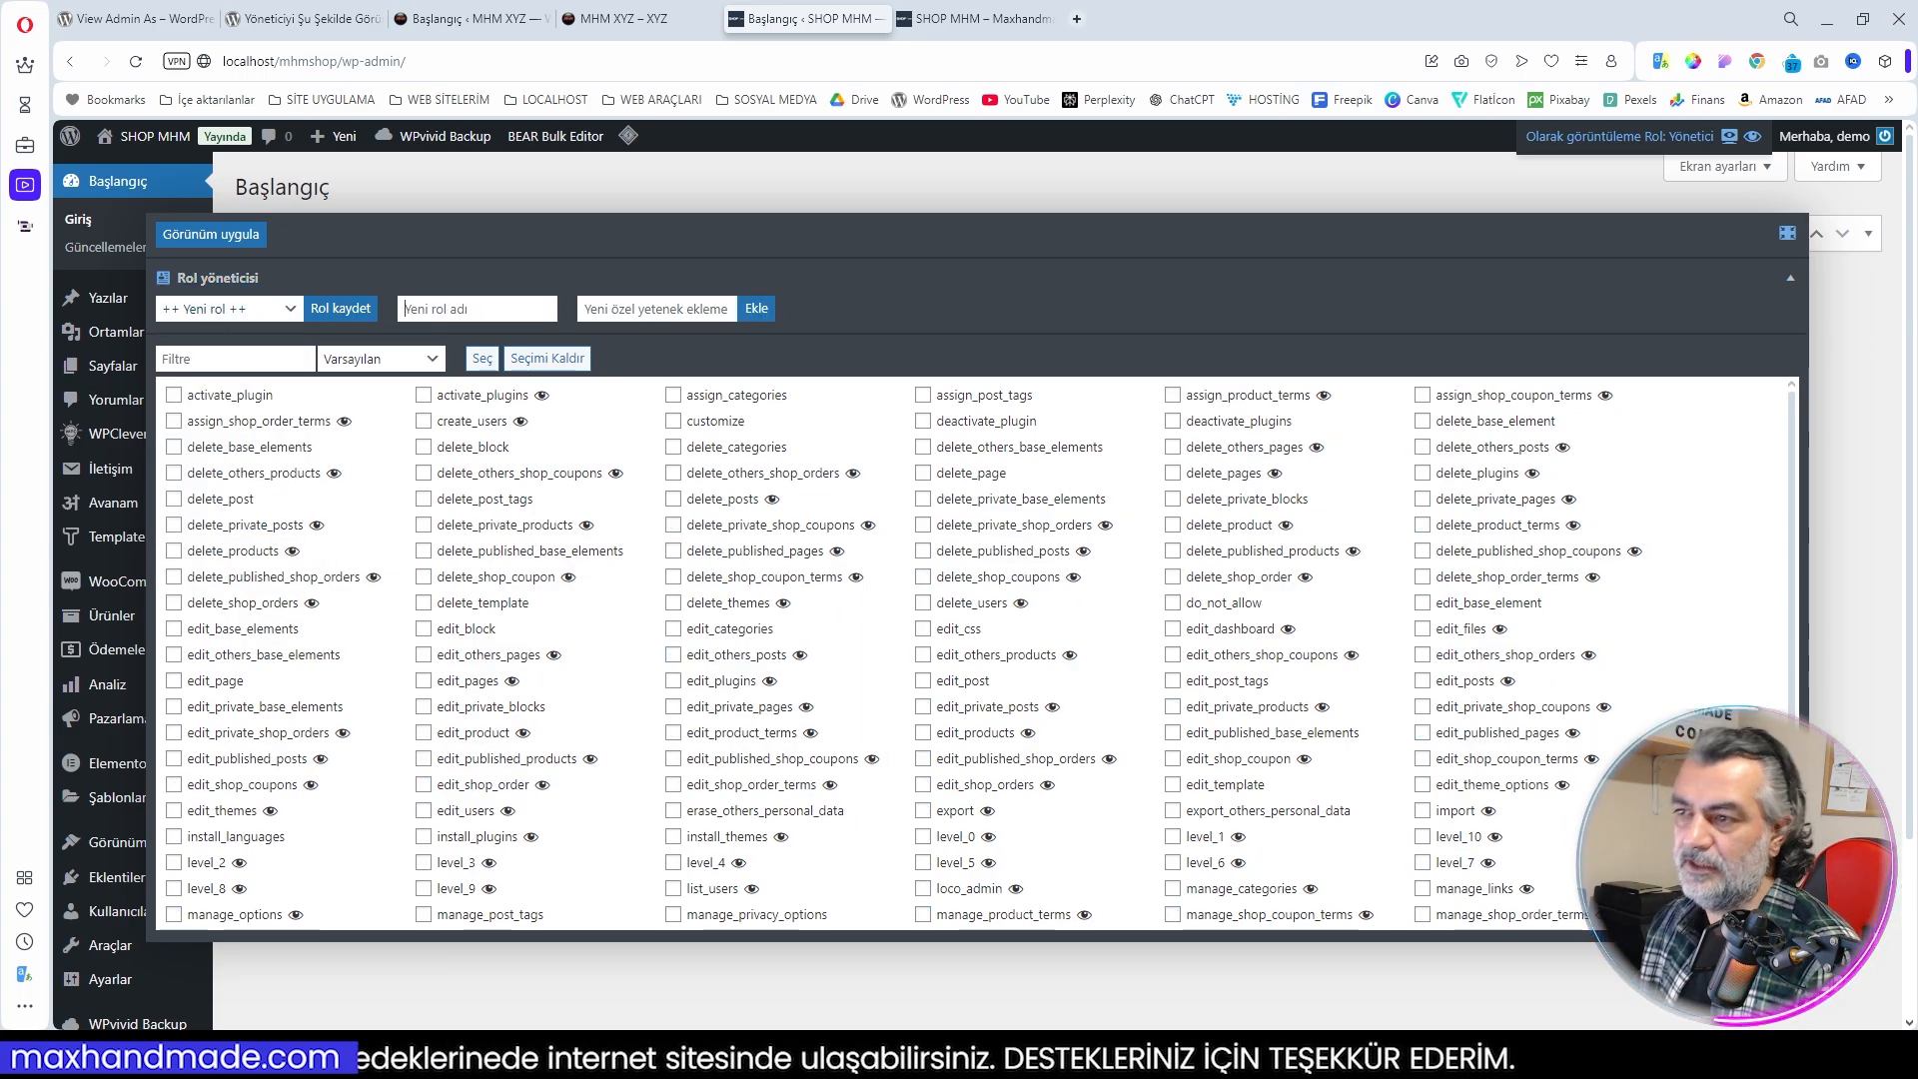
click(477, 311)
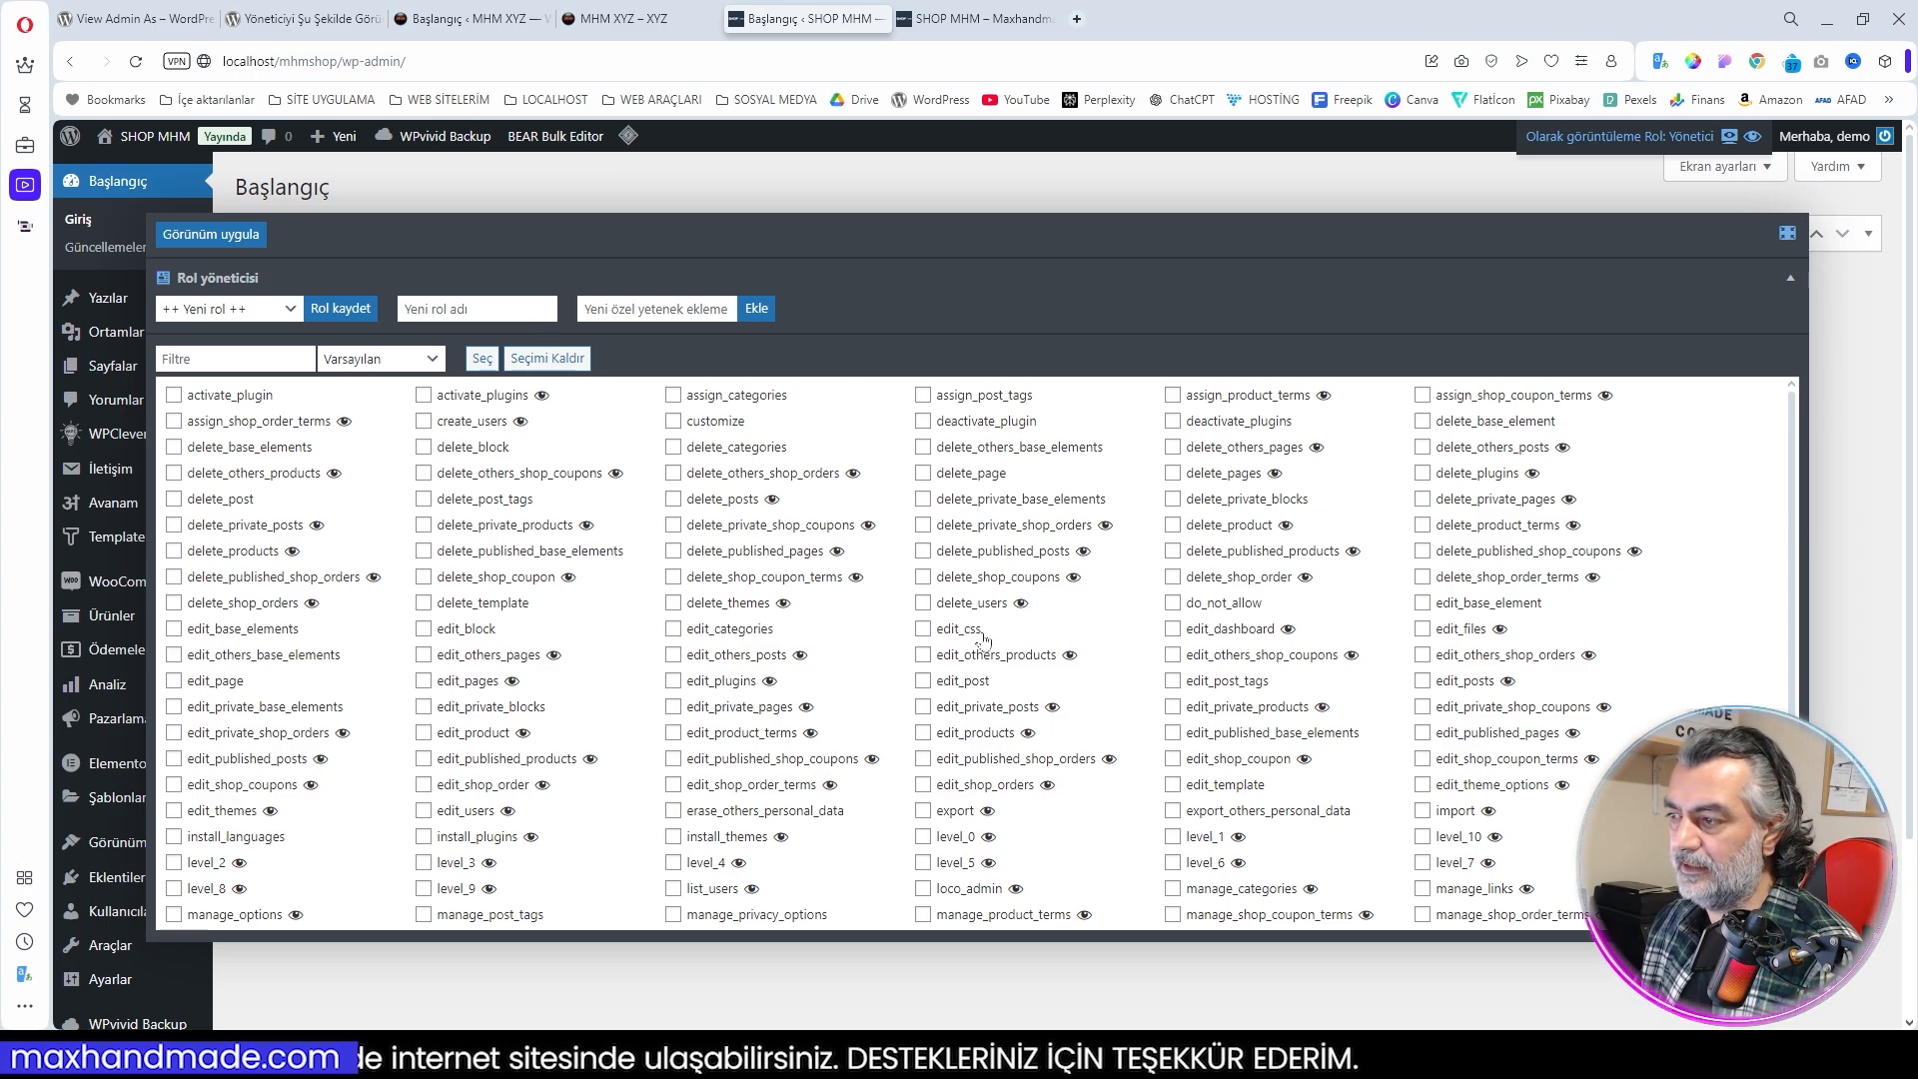
Step: Compare the capabilities under = Güncel görünüm and ≠ Güncel görünüm for the new role, ending on = Güncel görünüm
click(369, 360)
click(384, 418)
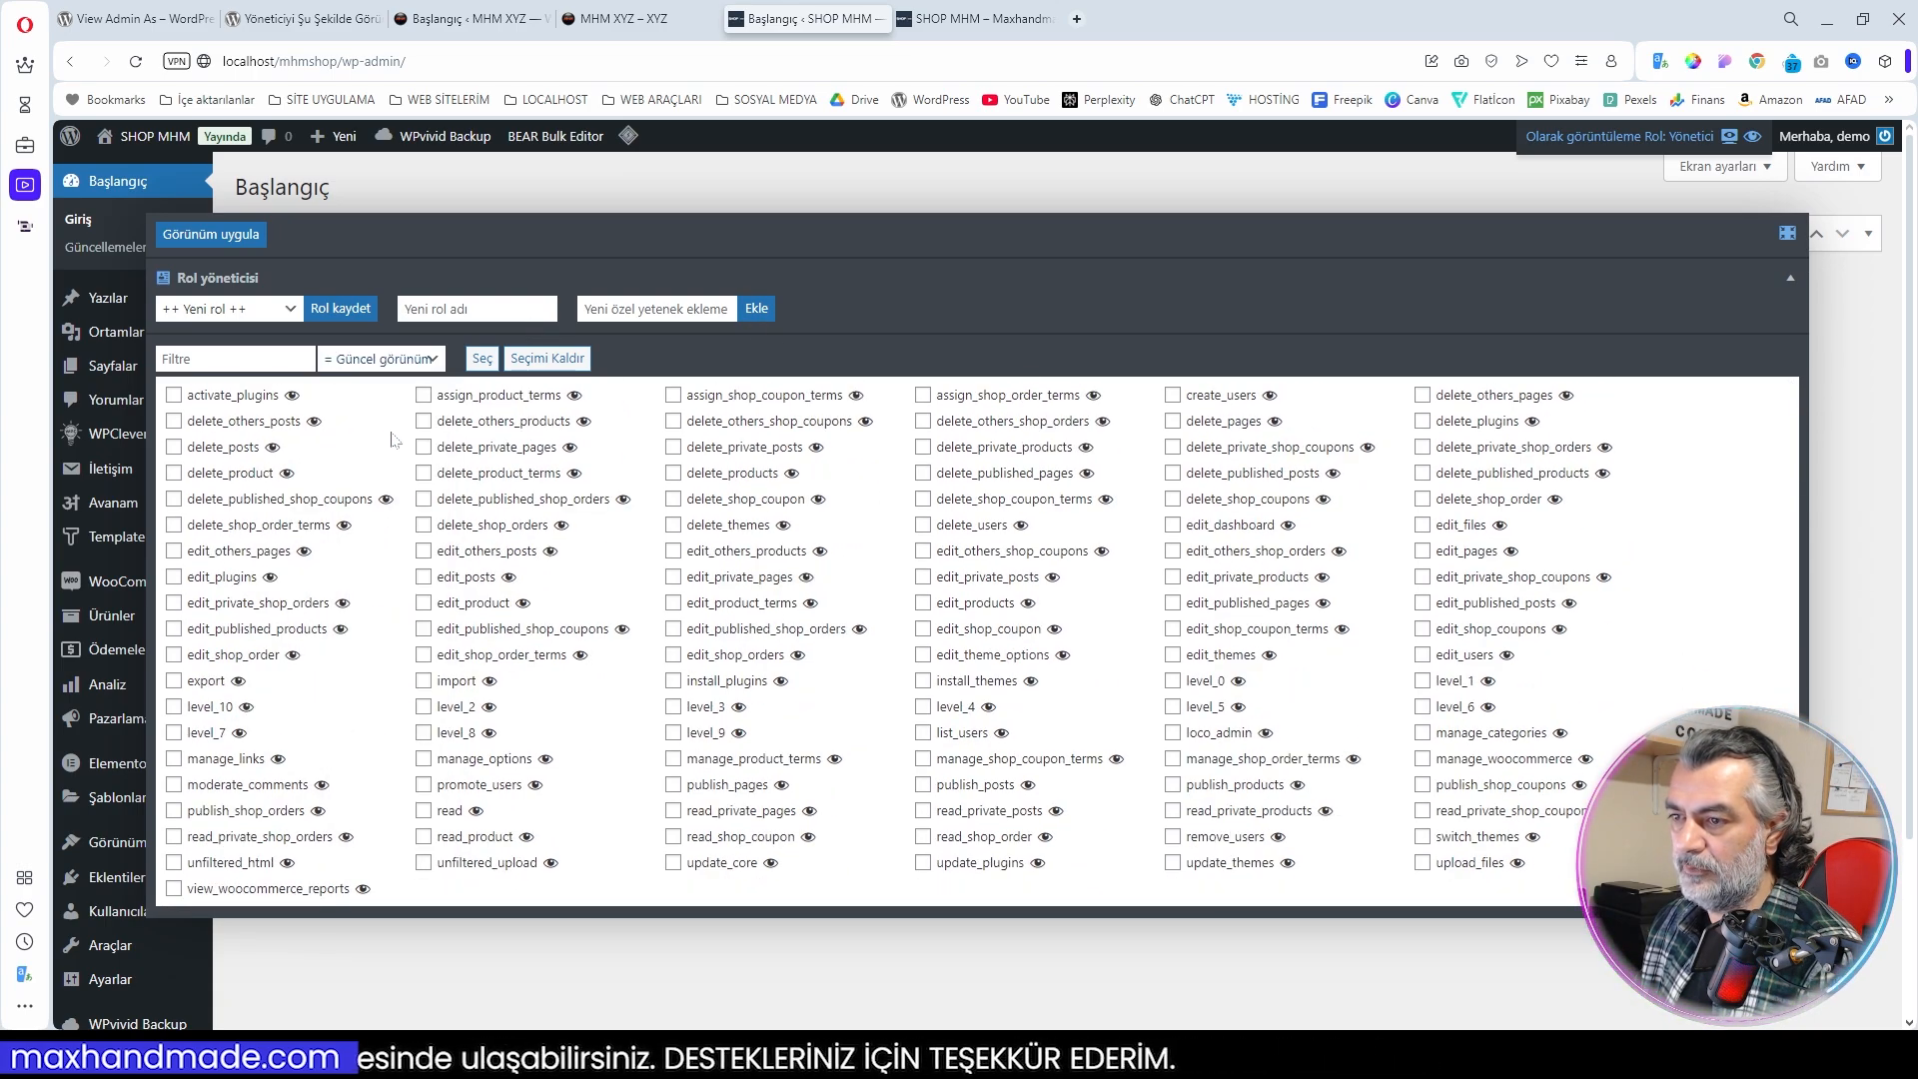
click(409, 360)
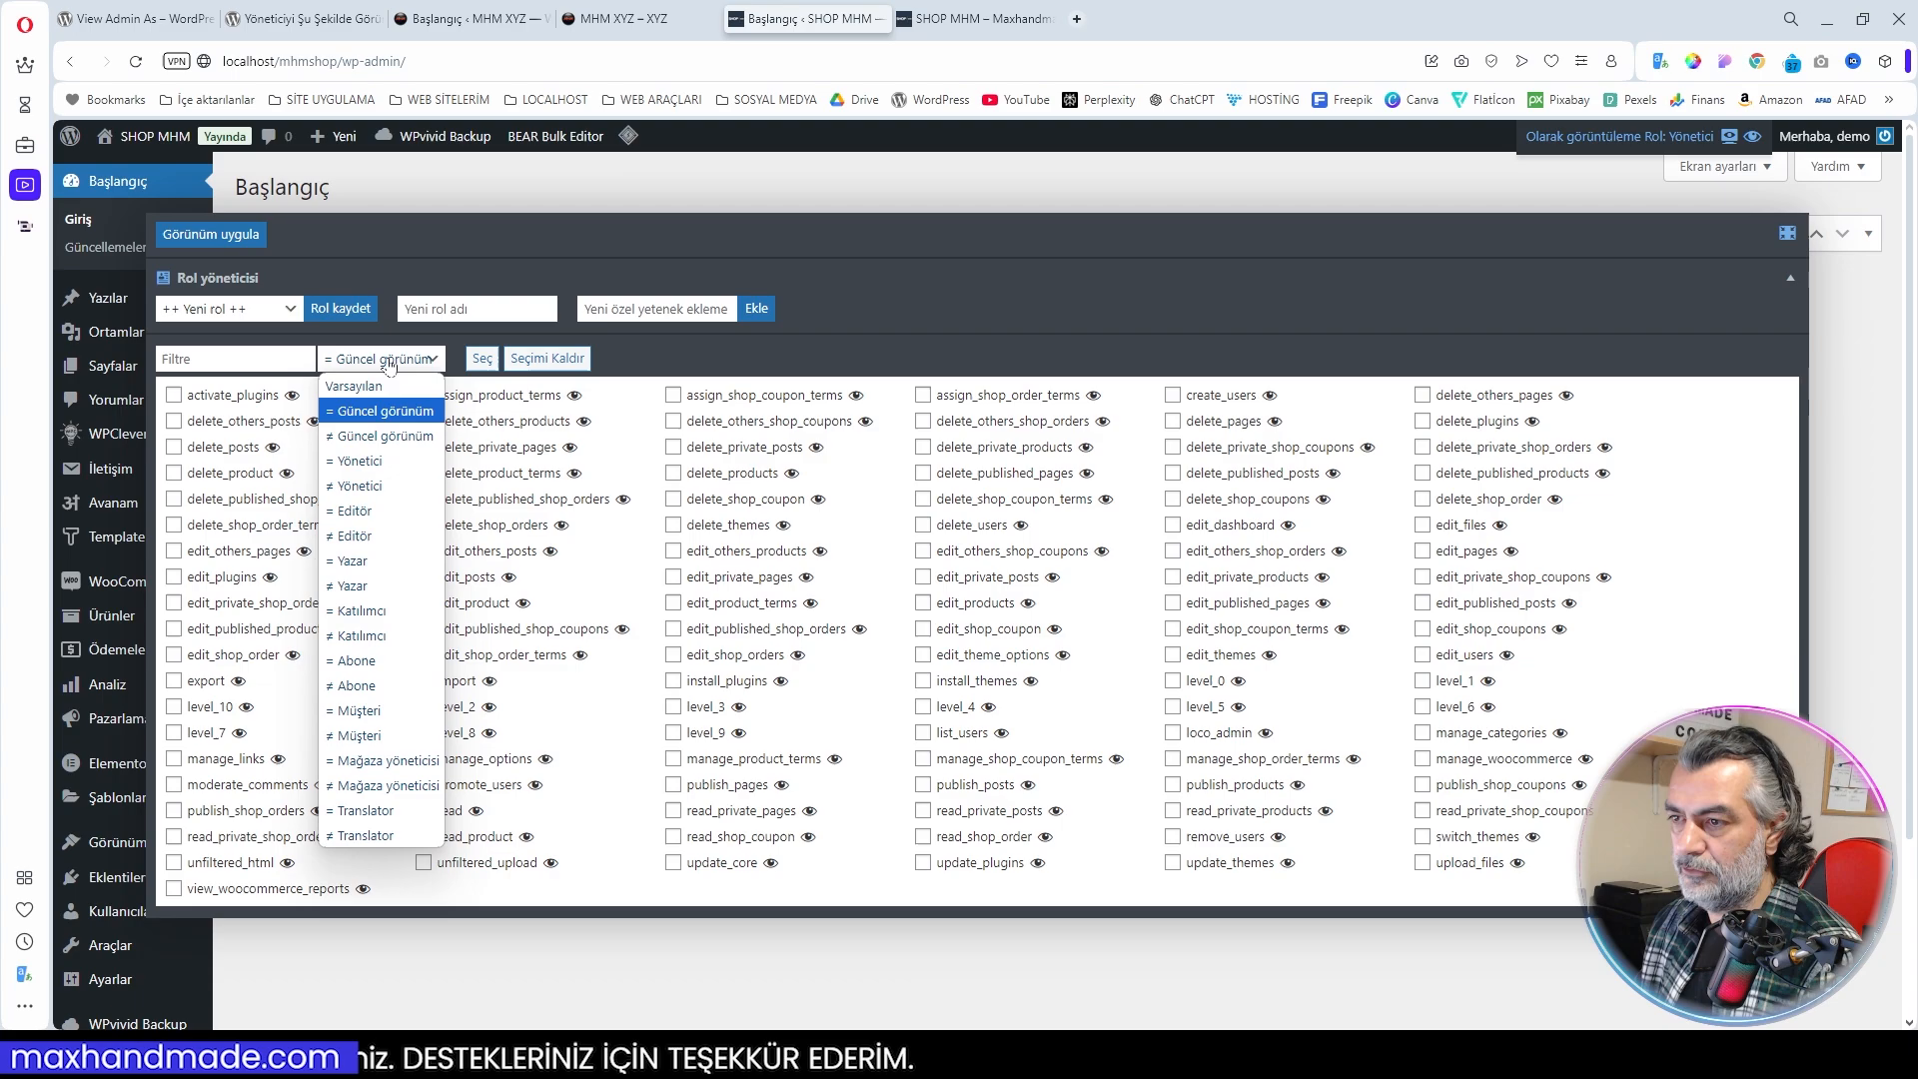
click(385, 436)
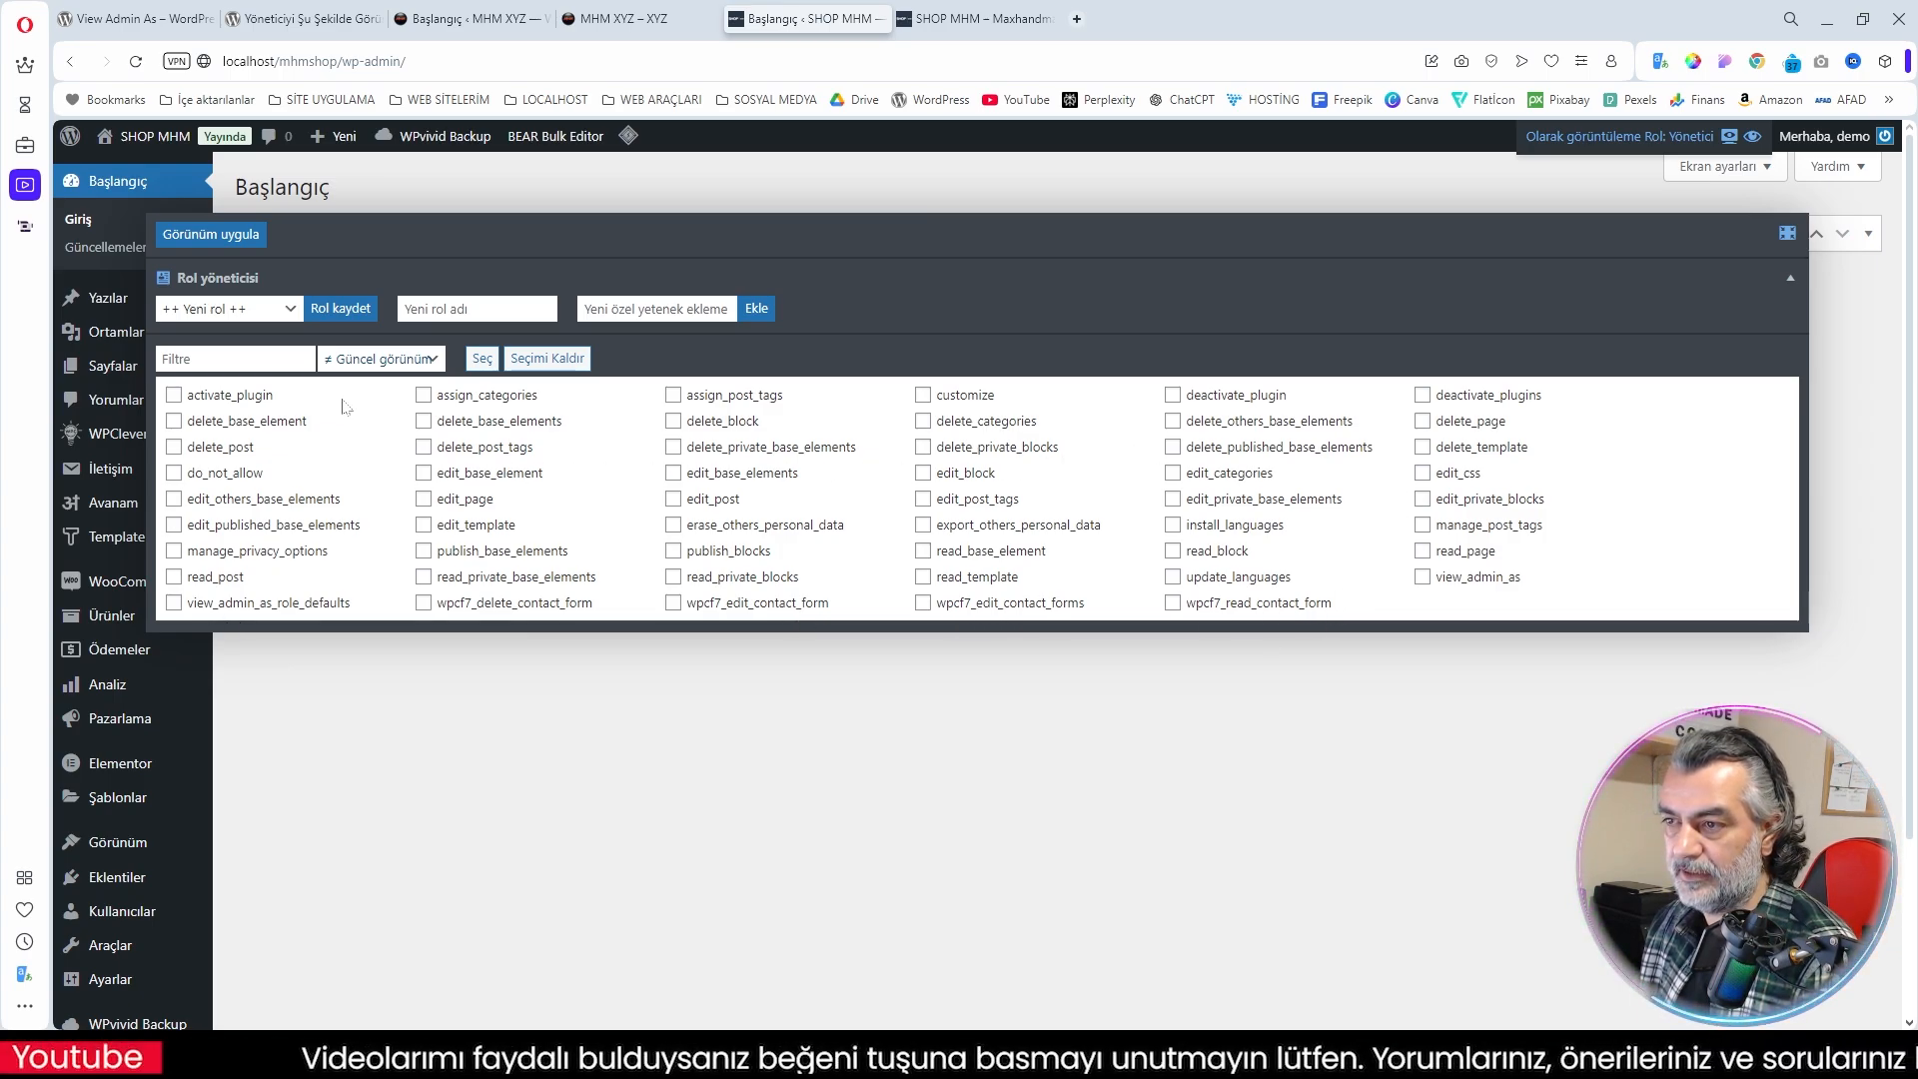
click(369, 362)
click(365, 392)
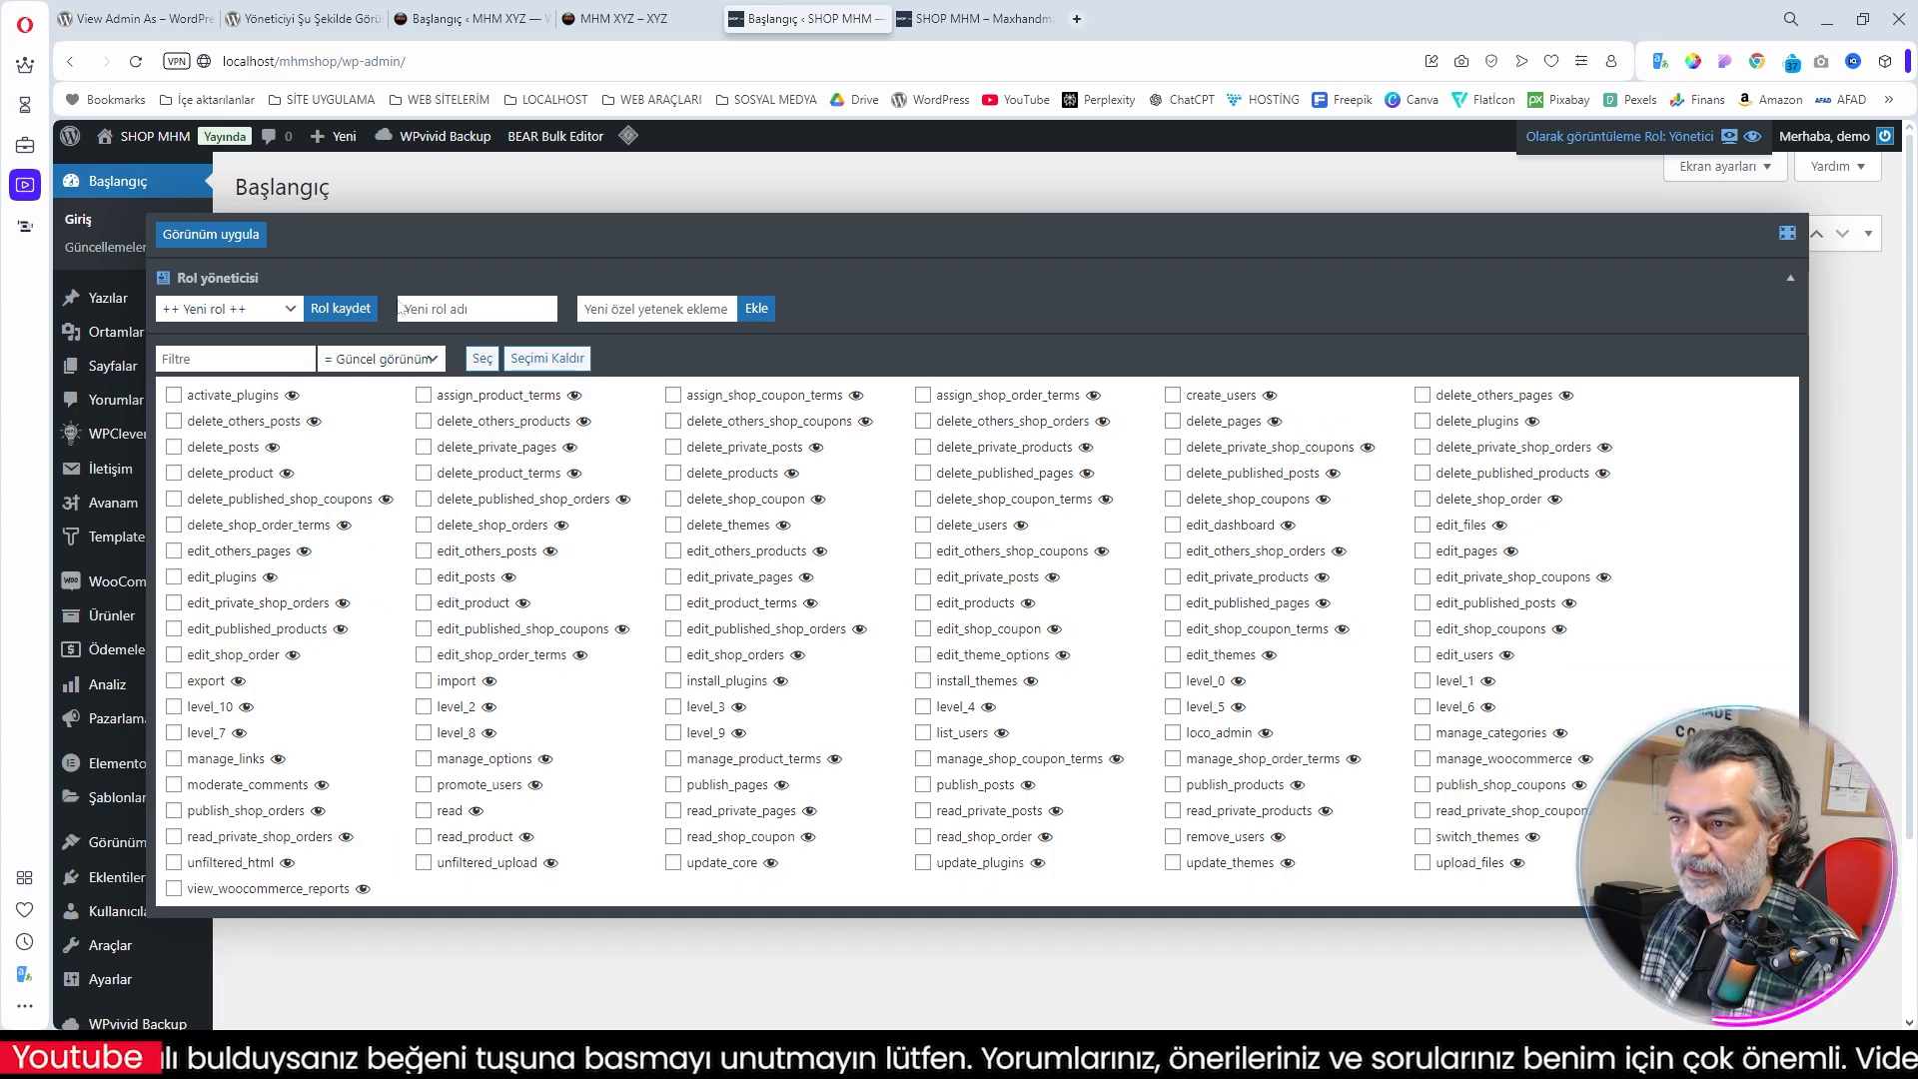
mouse_move(1658, 132)
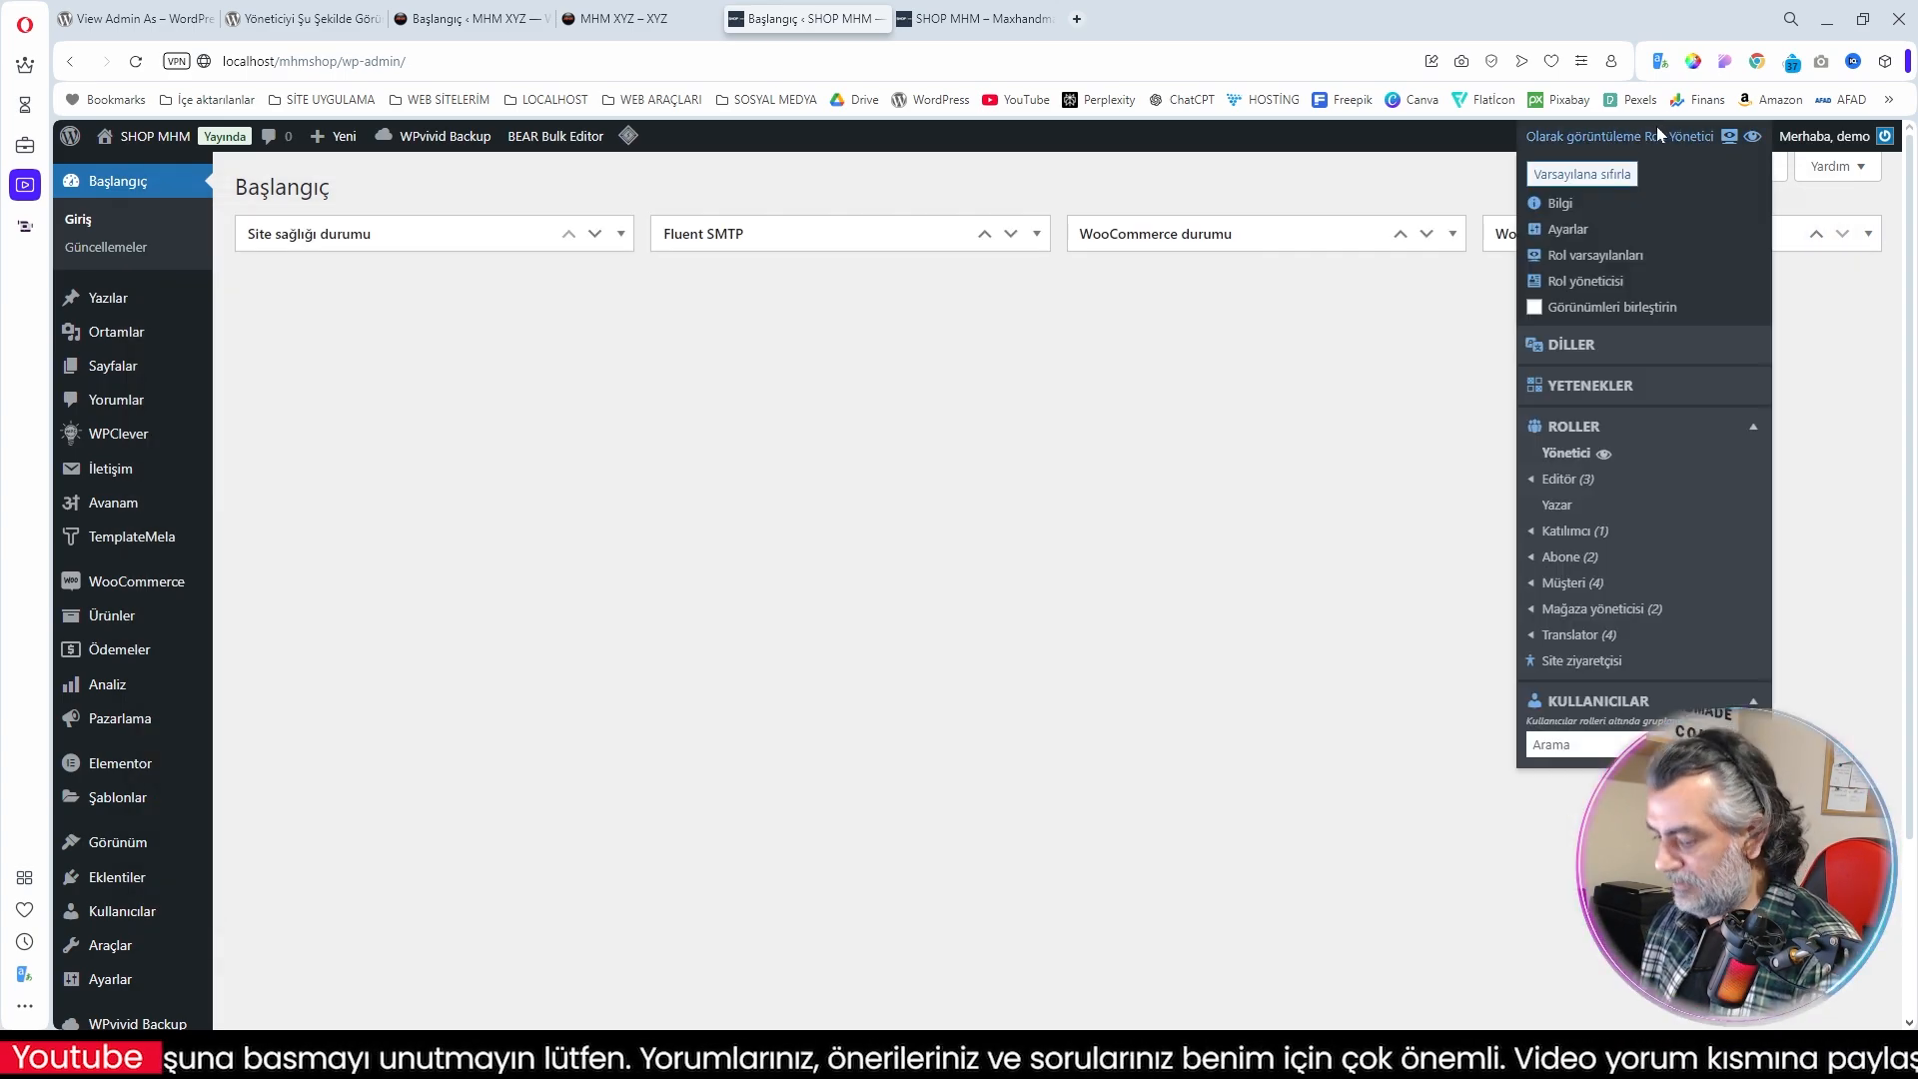